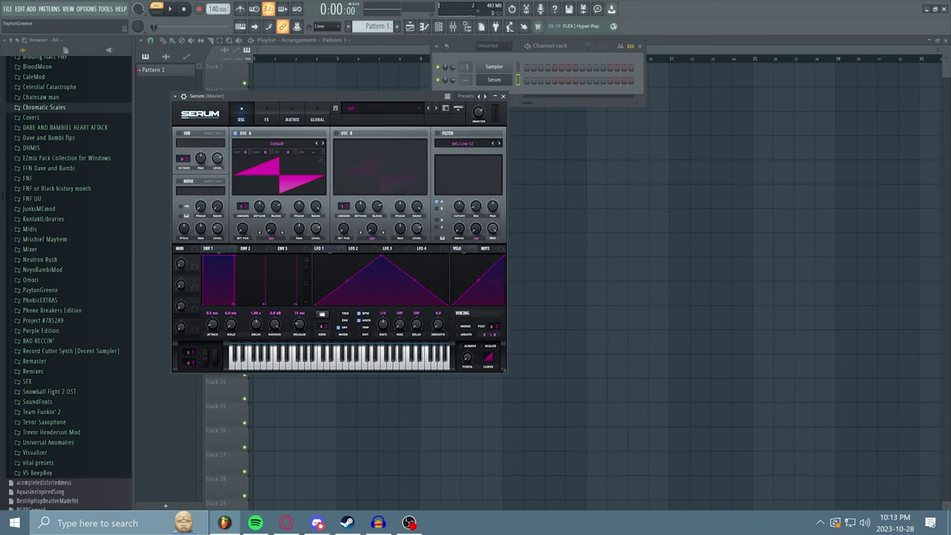
Browse the Serum preset library, load a bass preset, play a test note, and close the synth window
click(382, 109)
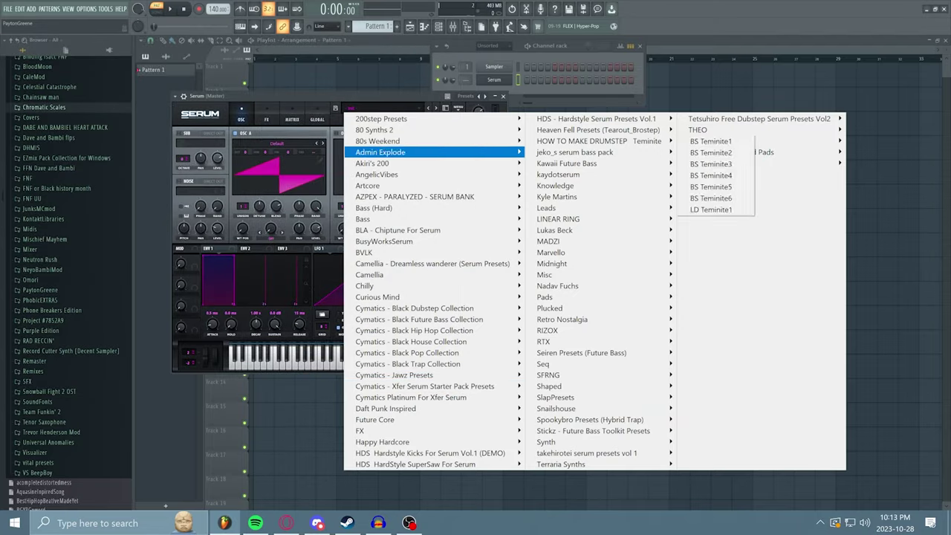
mouse_move(416, 296)
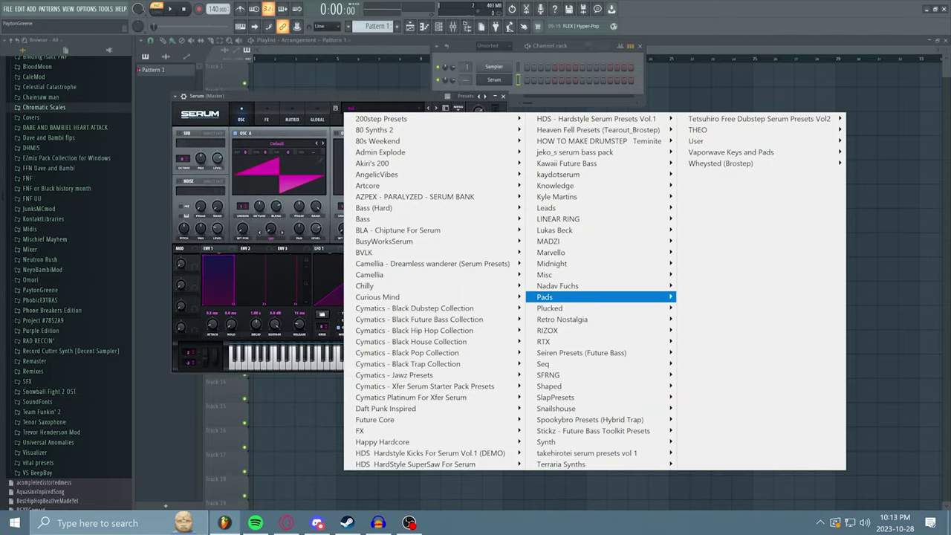
mouse_move(416, 174)
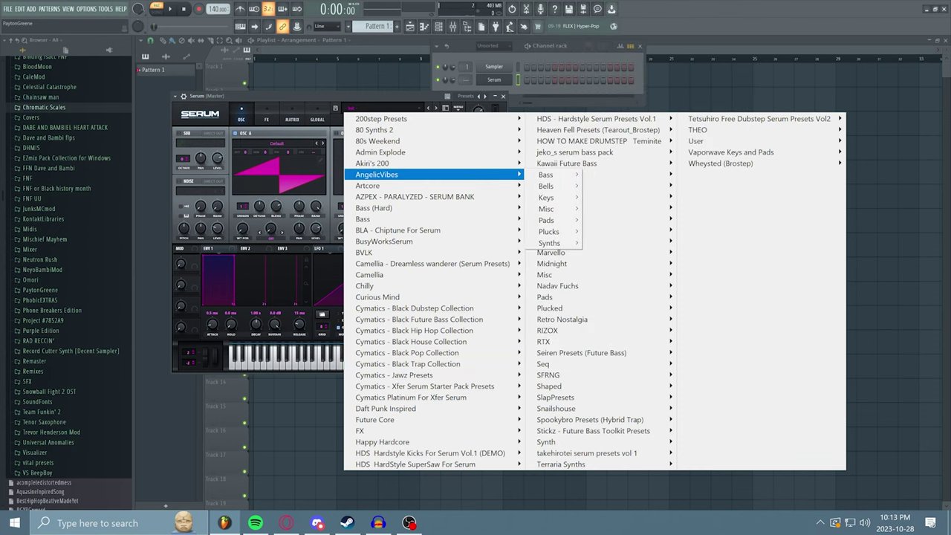
mouse_move(561, 464)
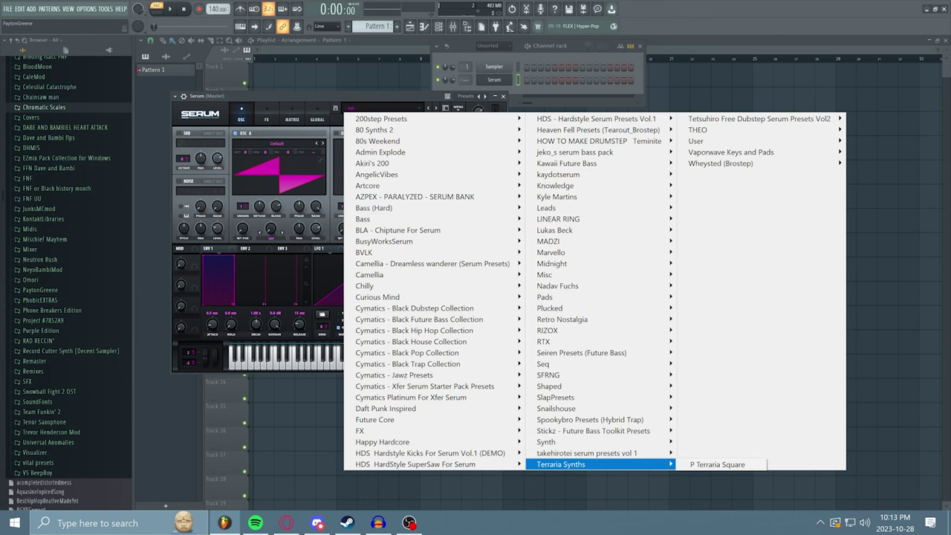
mouse_move(587, 453)
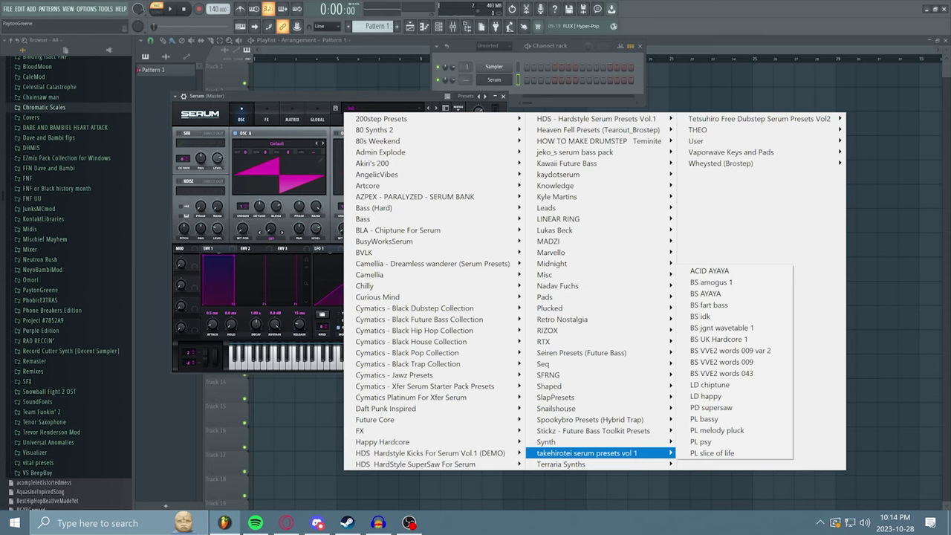
mouse_move(581, 353)
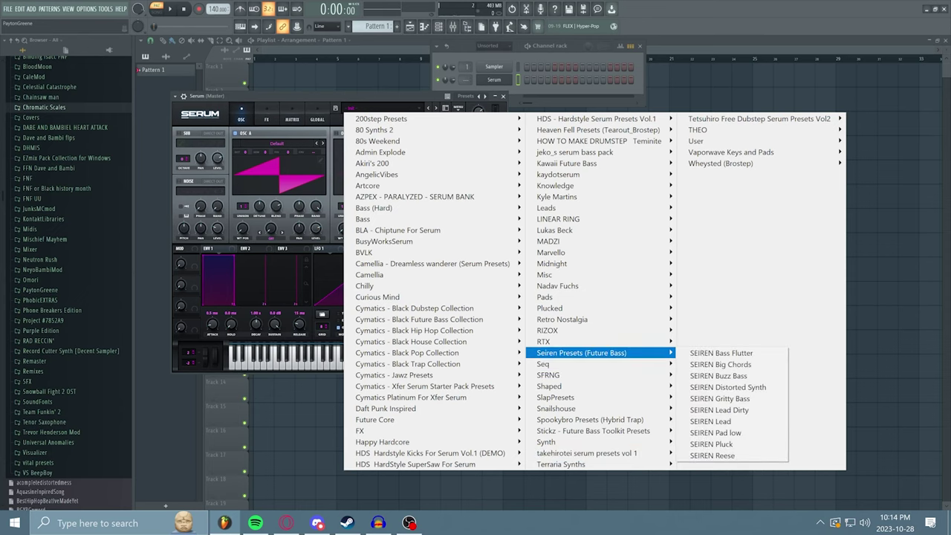
mouse_move(550, 329)
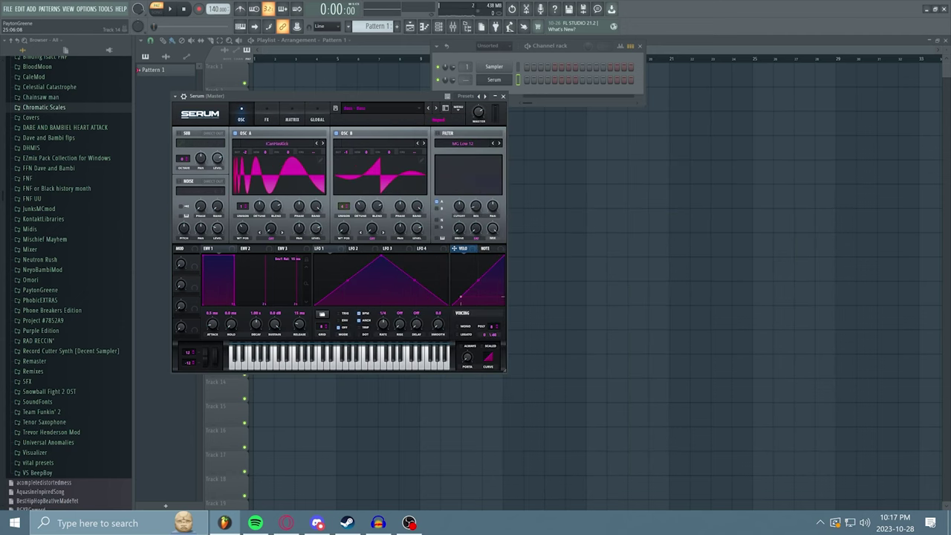
key(z)
click(503, 96)
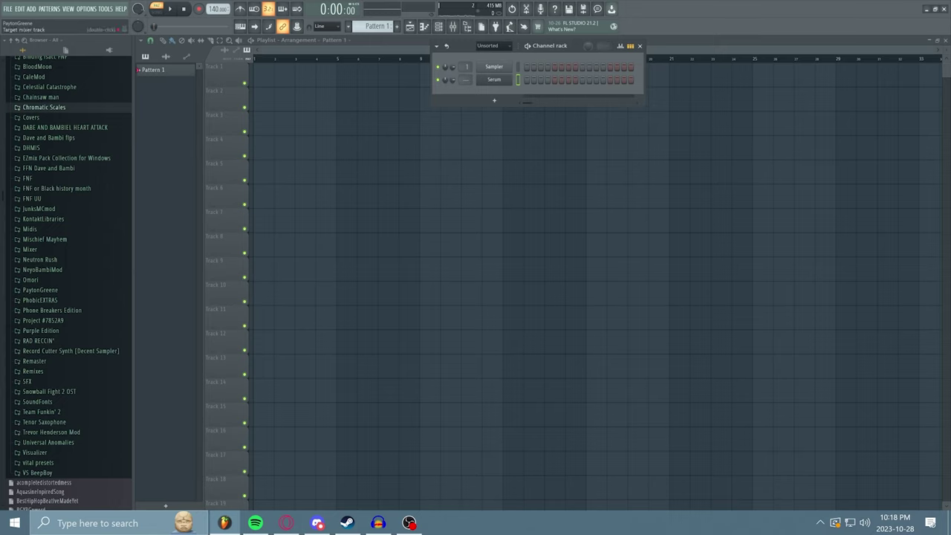
Route the Serum channel to mixer track 3 and open the piano roll targeting Serum
drag(466, 79, 466, 74)
click(639, 46)
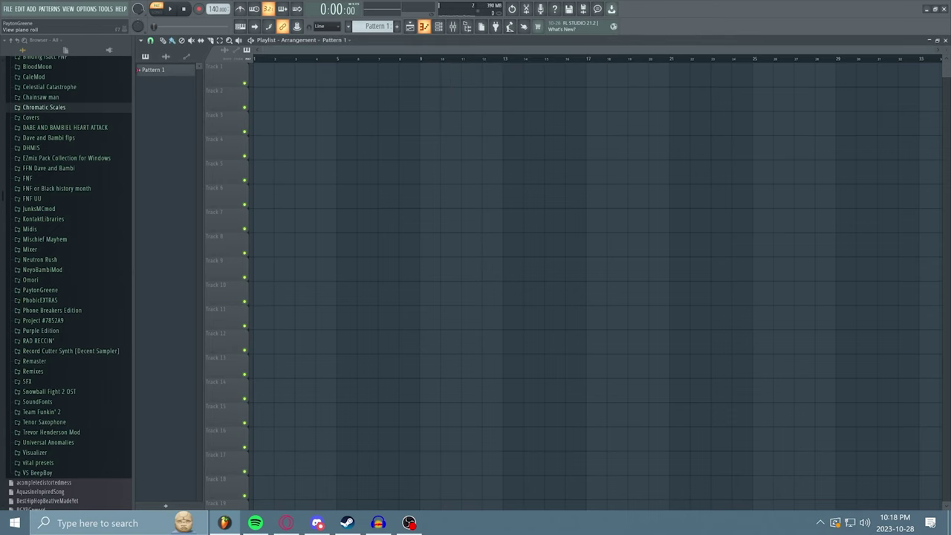
click(424, 26)
scroll(535, 238, down, 3)
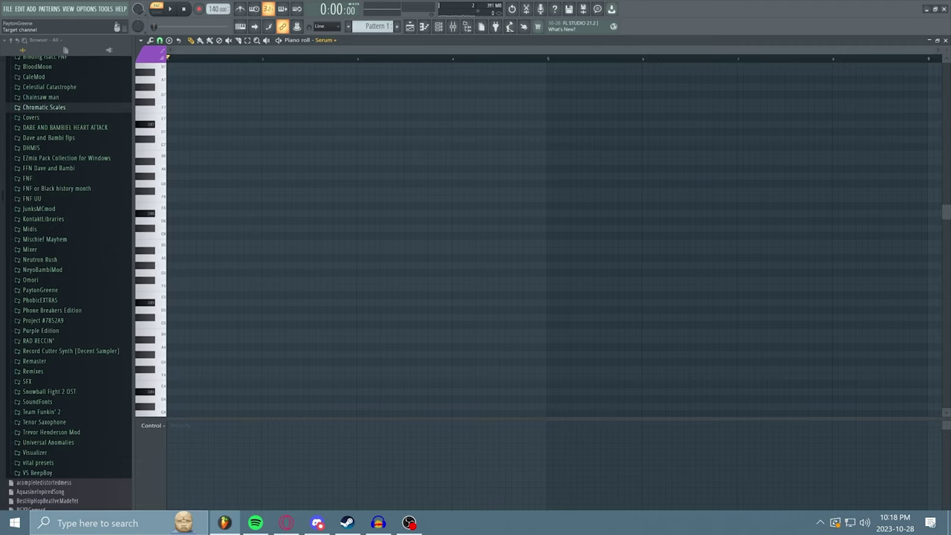
click(324, 40)
click(335, 72)
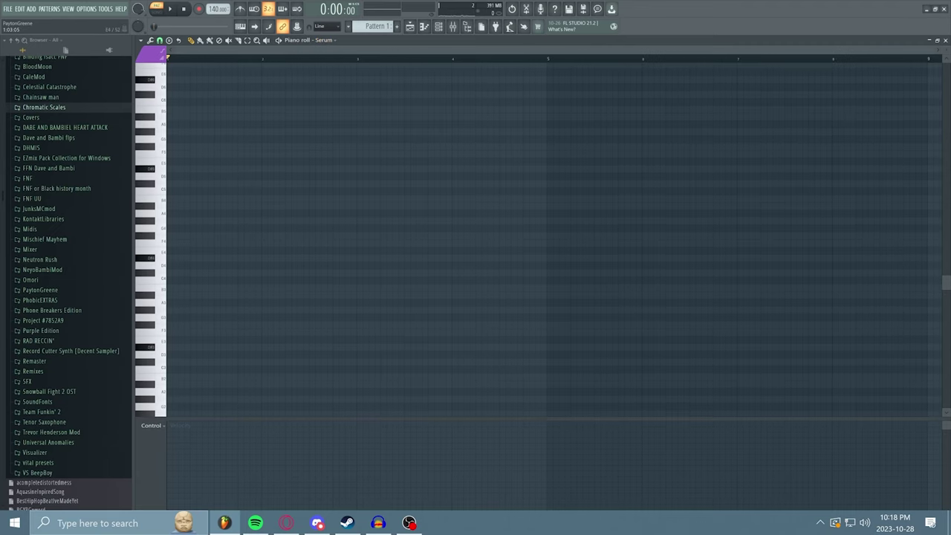
Place D#4 notes at the starts of bars 1 and 2, with A#3 and C#4 leading in at the end of bar 1
click(179, 258)
click(186, 258)
key(space)
key(space)
click(270, 295)
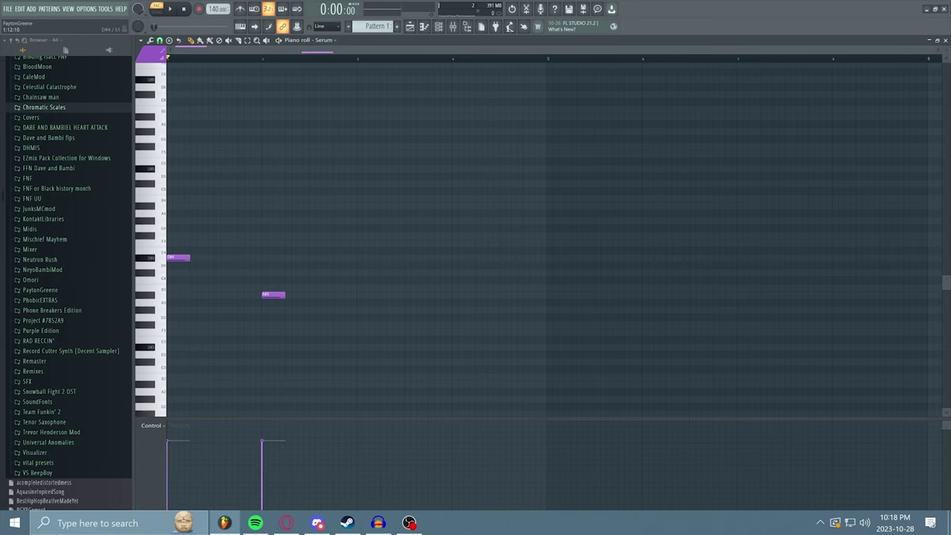
drag(270, 295, 246, 294)
click(271, 257)
key(space)
key(space)
key(2)
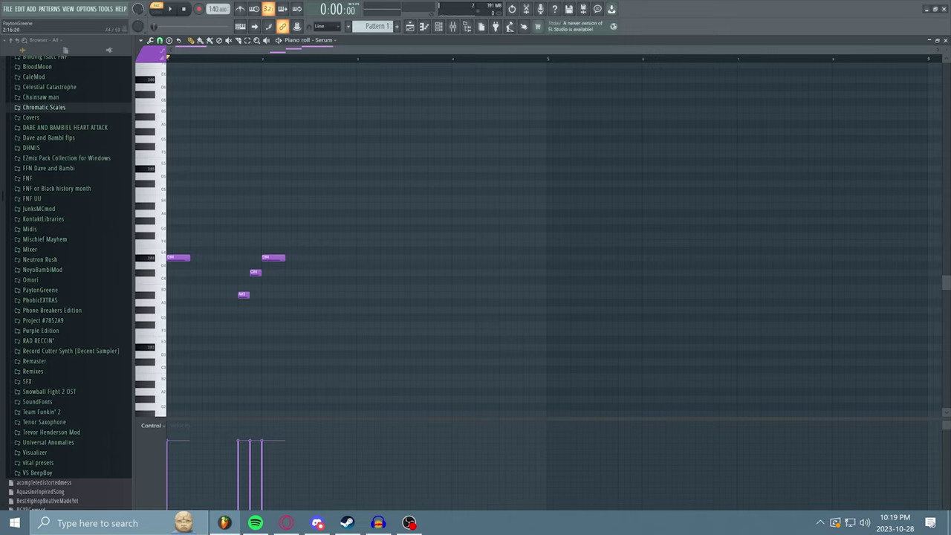
Place F#4 at the start of bar 3 and G#4 at bar 4, plus an A#3 and C#4 lead-in ending bar 2
click(360, 235)
key(space)
key(space)
click(455, 220)
click(338, 295)
click(349, 273)
key(space)
Add two short F#4 notes at the end of bar 3 and play back the pattern
click(430, 235)
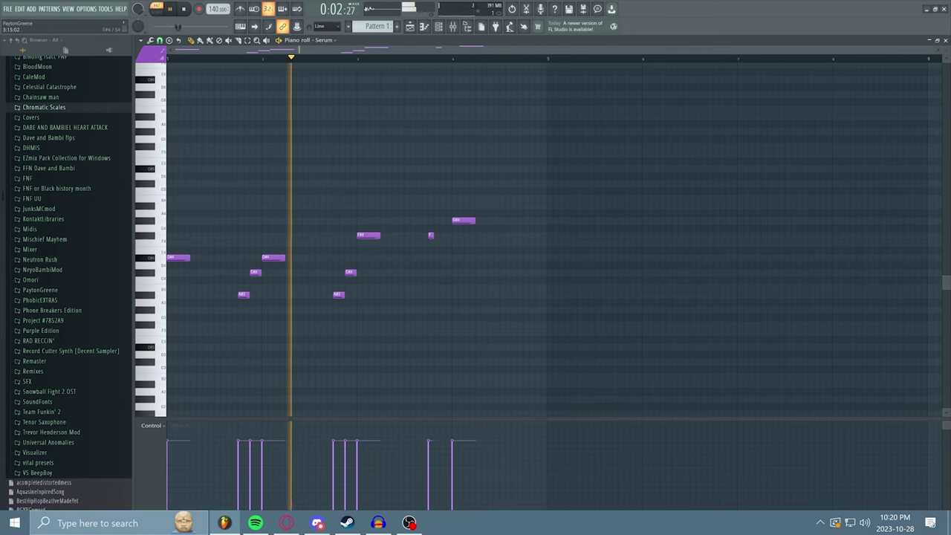
click(442, 235)
key(space)
key(space)
key(space)
Fill bar 1 with a very short D#5 after the first note and two more D#4 notes, and preview it
click(192, 169)
drag(213, 168, 193, 169)
click(200, 258)
drag(205, 258, 213, 258)
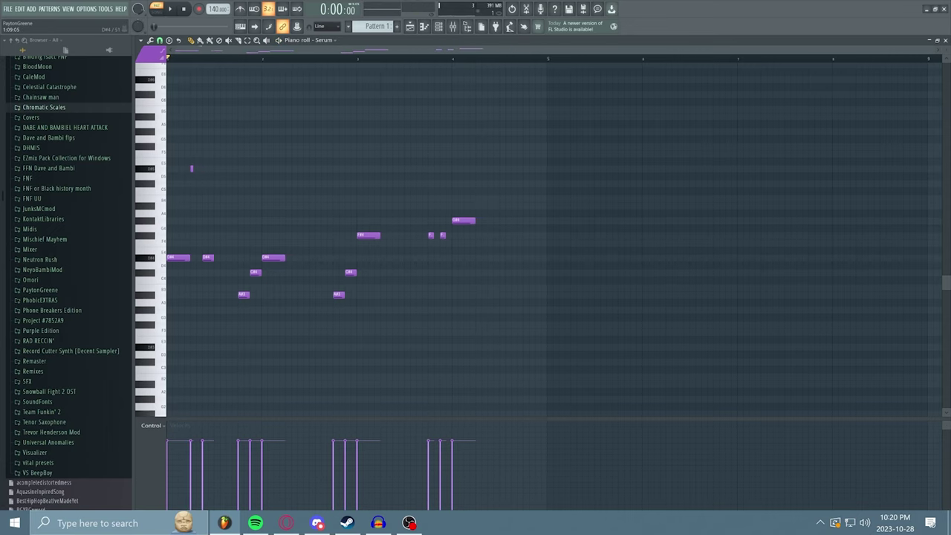
click(229, 257)
key(space)
key(space)
Repeat the bar 1 figure in bar 2 with a short D#5 and two D#4 notes, and preview it
click(287, 168)
click(301, 258)
click(325, 258)
key(space)
key(space)
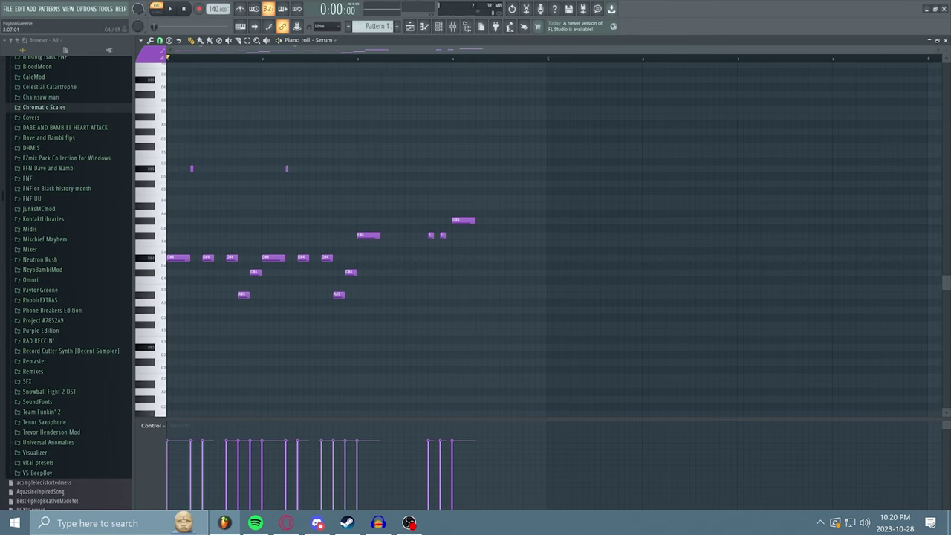
Fill bar 3 with a very short F#5, an F#4 and an F4 note
click(382, 169)
click(397, 235)
click(420, 243)
key(space)
drag(382, 169, 382, 146)
Fill bar 4 with a very short G#5, two more G#4 notes, and a descending F#4 and F4
click(480, 131)
drag(485, 132, 477, 131)
click(492, 221)
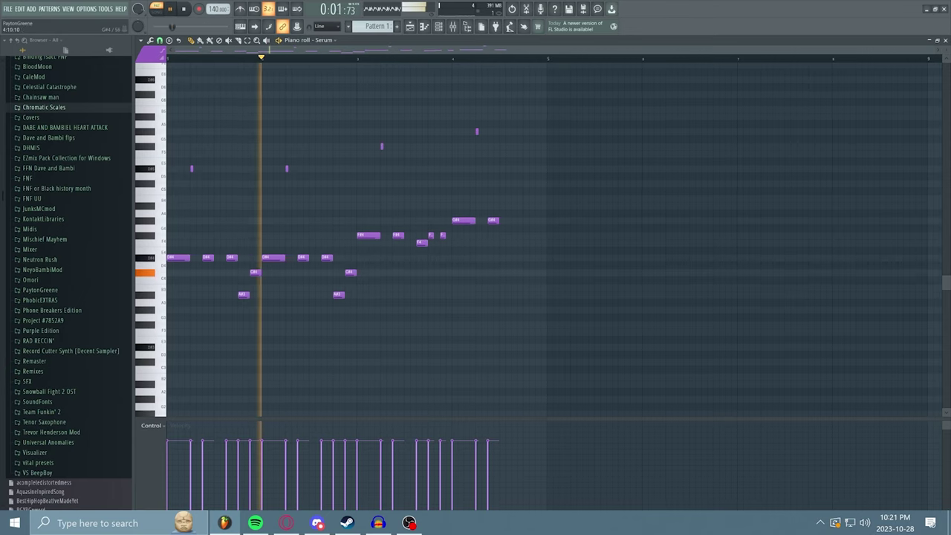
click(515, 221)
click(528, 235)
click(540, 243)
key(space)
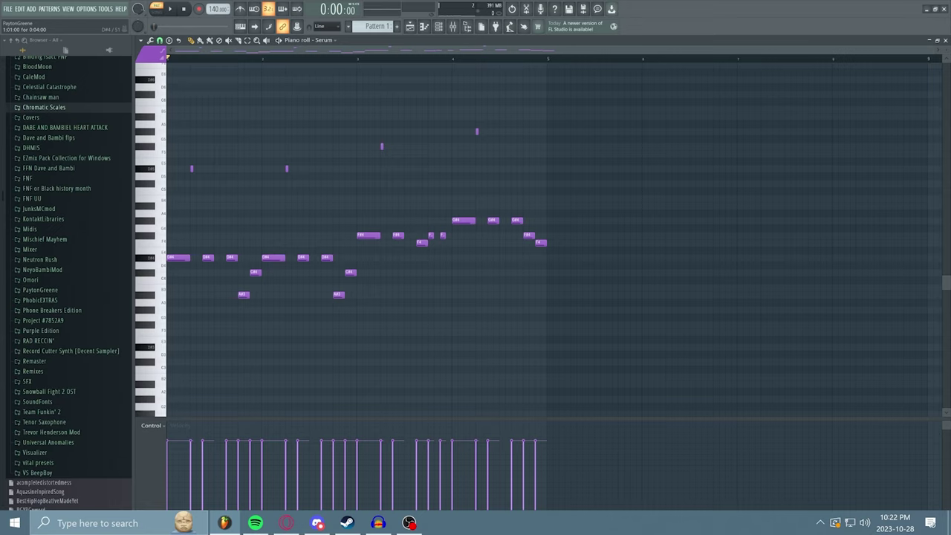
Audition the first note of each of the four bars
click(177, 258)
click(178, 258)
click(272, 258)
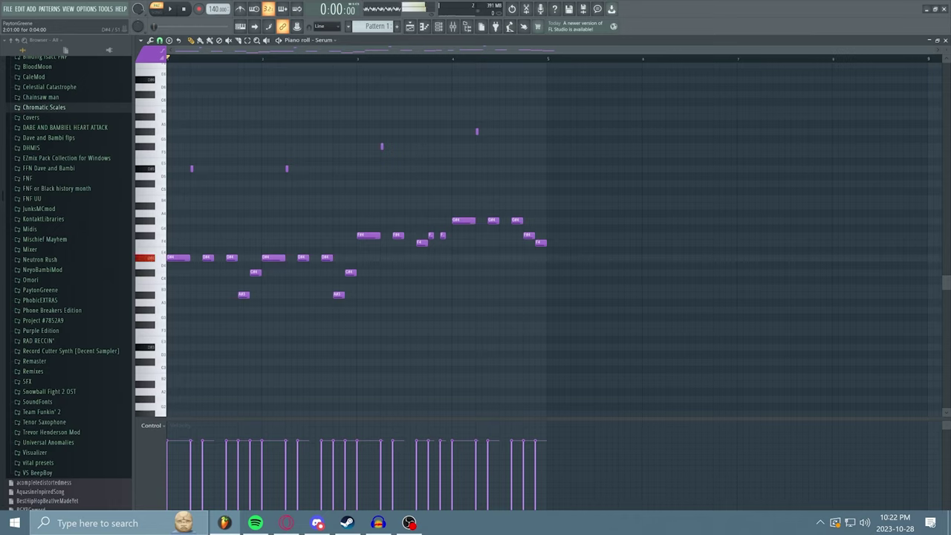
click(368, 236)
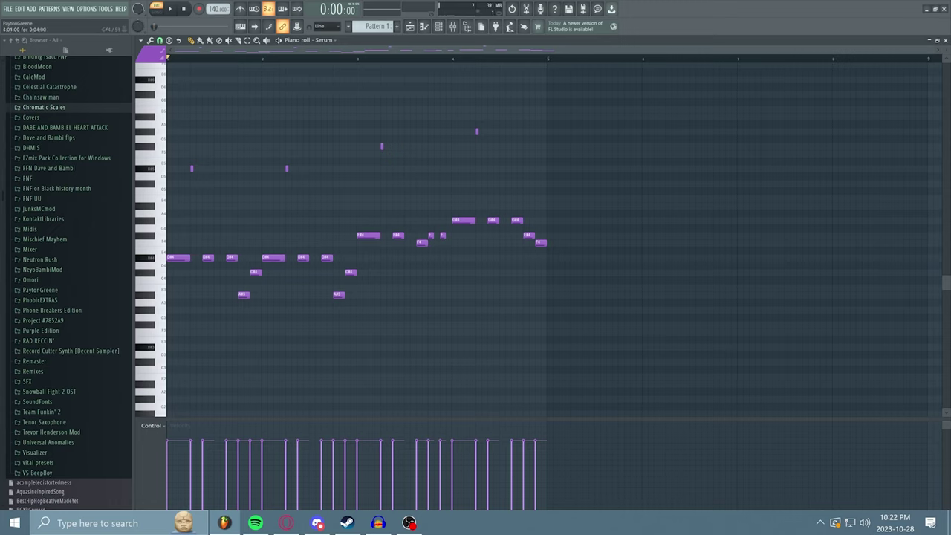
click(464, 221)
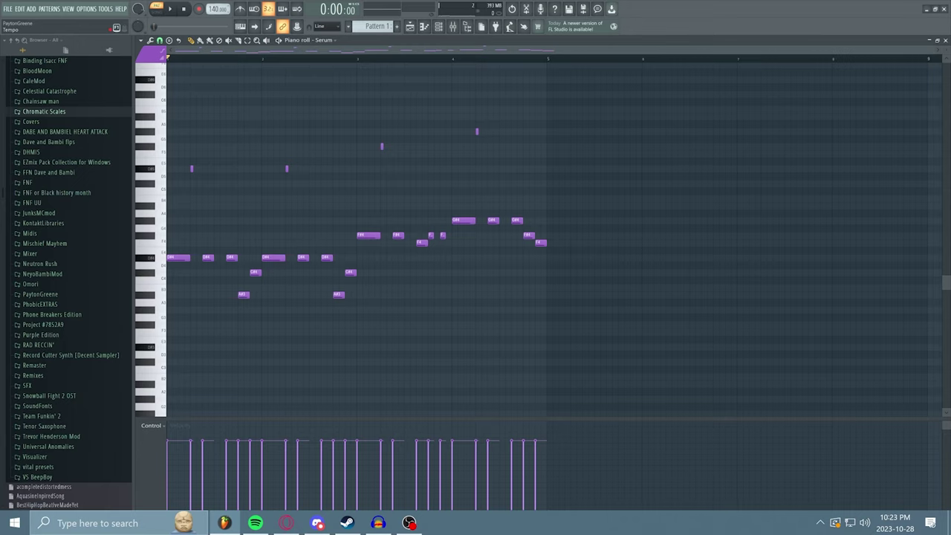
Set the project tempo to 158 BPM and play the pattern back
mouse_move(216, 9)
mouse_down()
mouse_move(216, 74)
mouse_move(216, 2)
mouse_up()
drag(214, 9, 215, 7)
key(space)
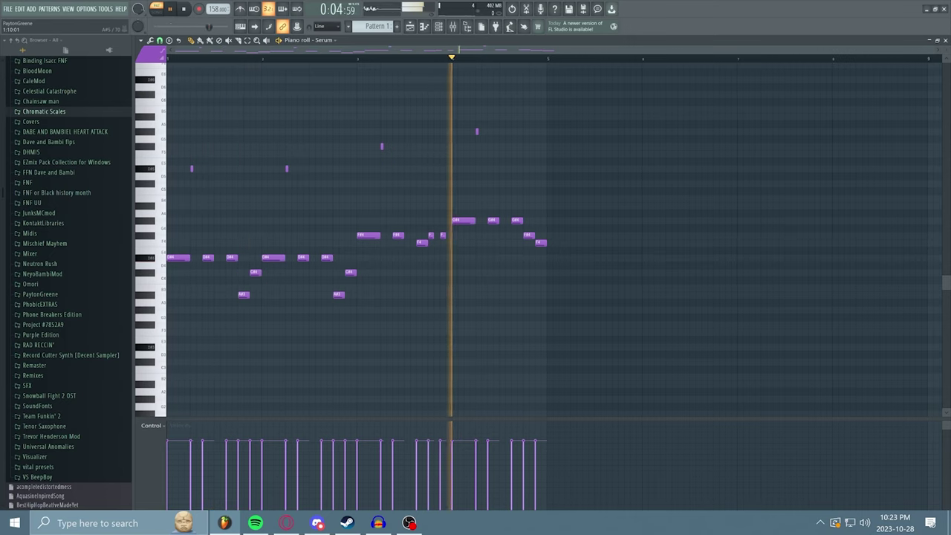
key(space)
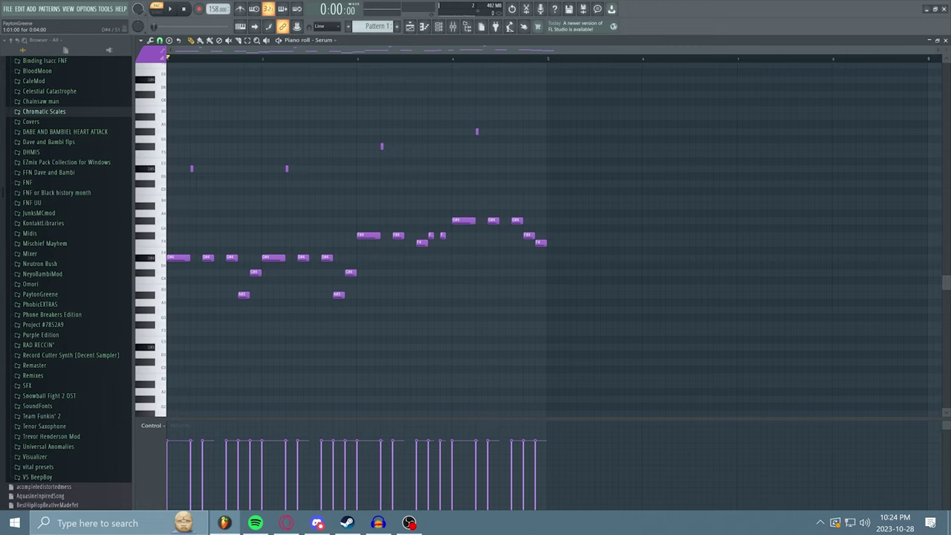
key(space)
click(350, 272)
Add a second Serum instrument channel to the channel rack
click(438, 26)
click(479, 99)
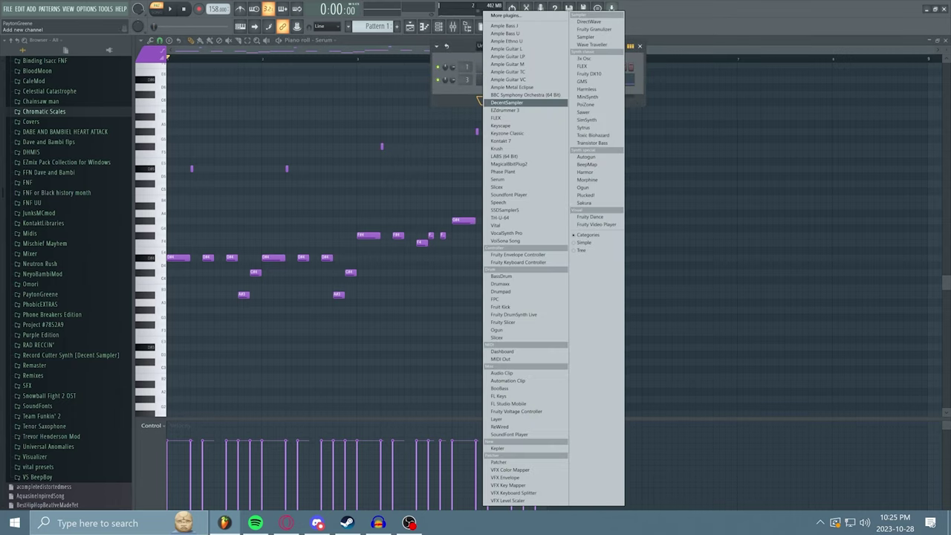
click(497, 179)
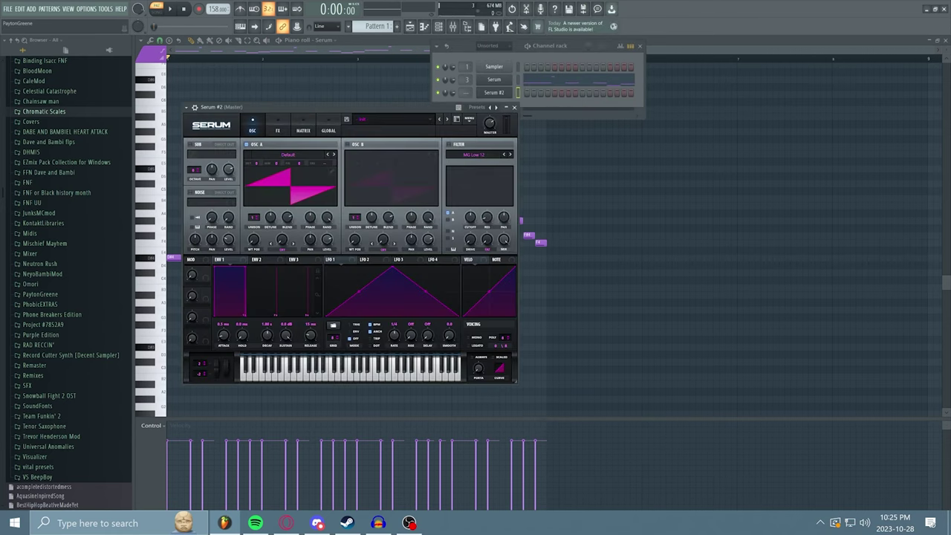
Load the CH - Basic Saws preset from the Admin Explode bank into Serum #2 and close its window
click(392, 119)
mouse_move(443, 275)
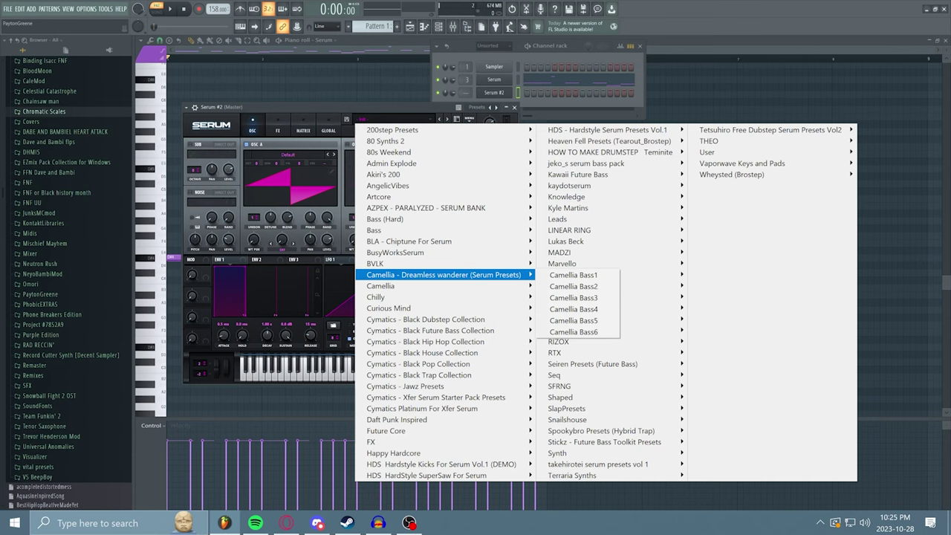
mouse_move(446, 319)
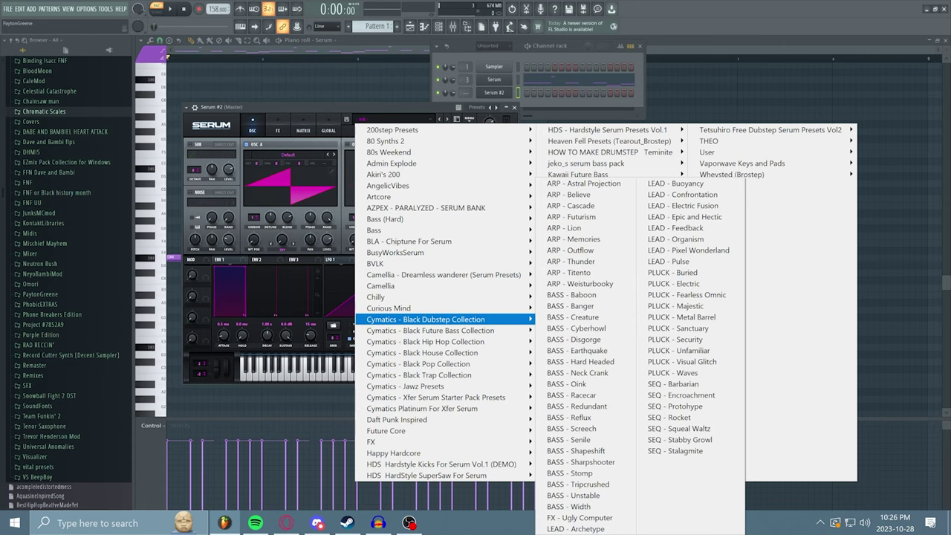
mouse_move(416, 162)
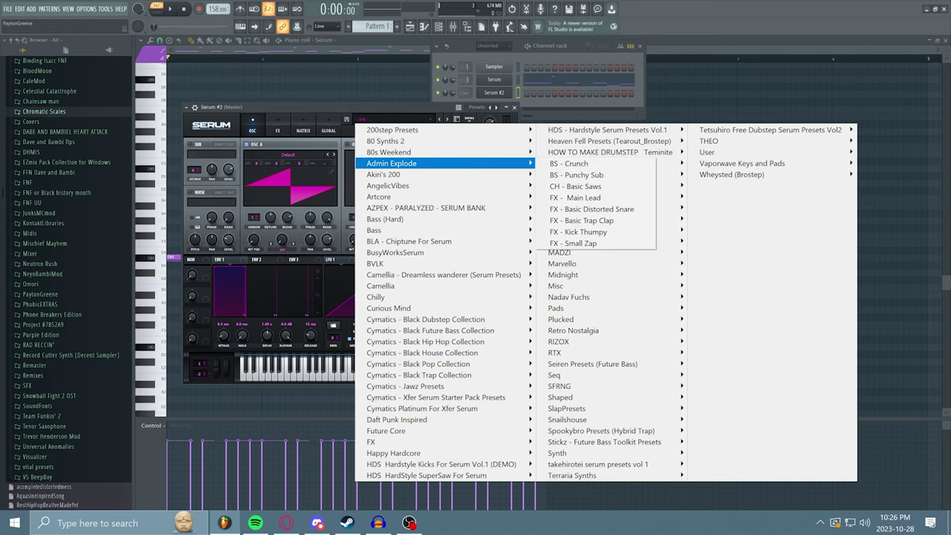
click(594, 185)
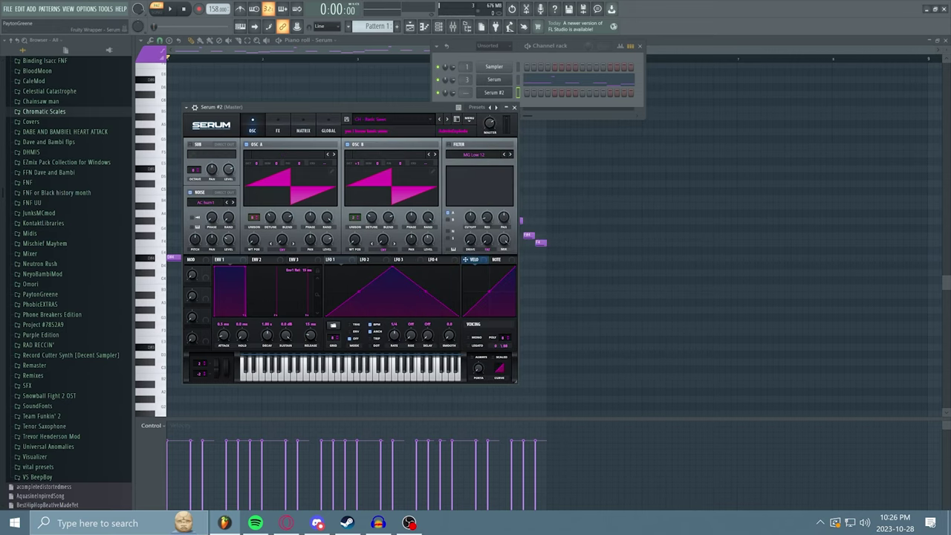
click(515, 107)
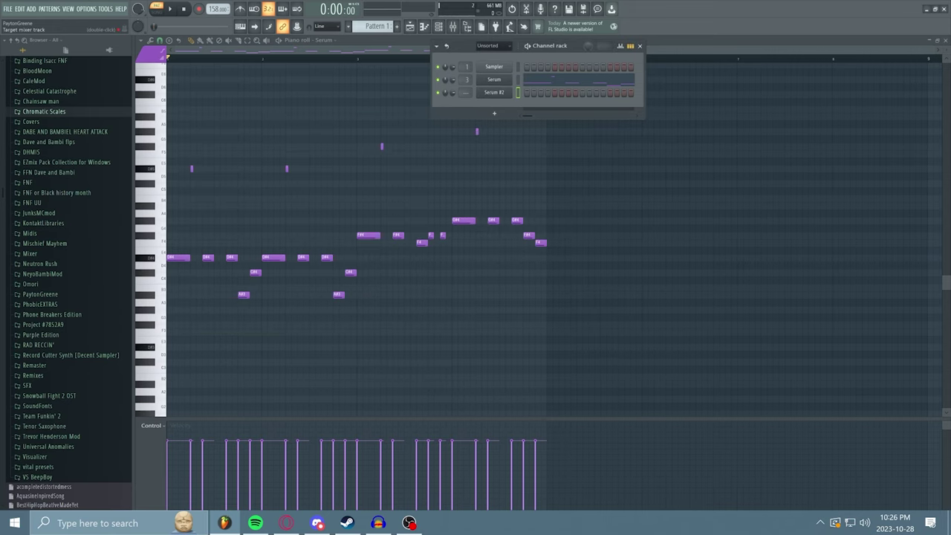
Route Serum #2 to its own mixer track and switch the piano roll's target channel to Serum #2
drag(465, 93, 466, 80)
click(639, 45)
click(326, 40)
click(335, 72)
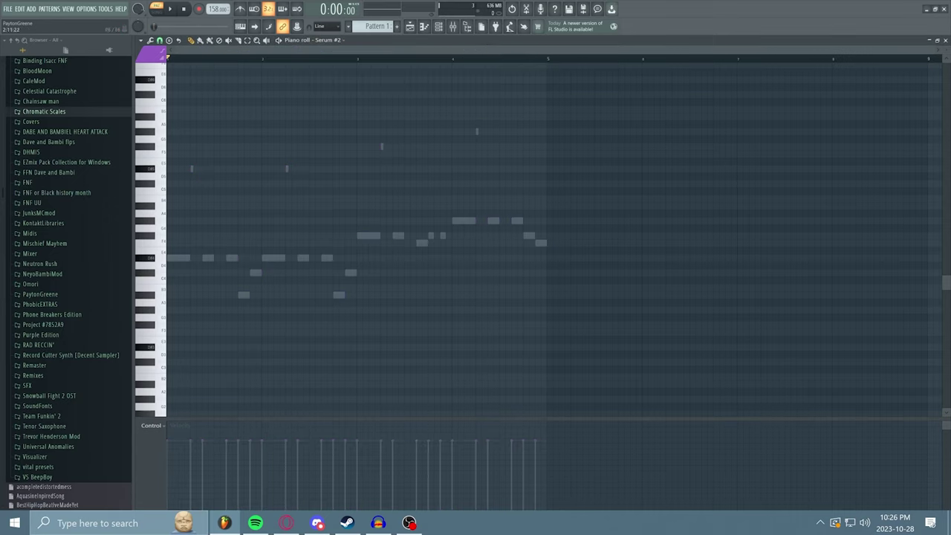
Place a D#4 note at the start of bar 1, matching the length of the first ghost note
click(171, 258)
drag(180, 258, 189, 258)
scroll(189, 228, up, 3)
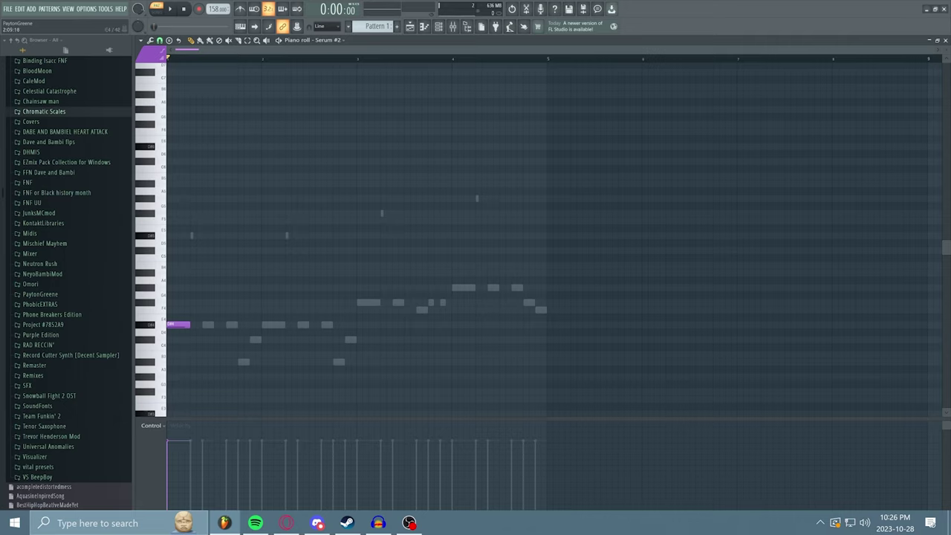
Try G# as the root note for scale highlighting, restore D#, and remove the stray D#4 note in bar 4
click(140, 40)
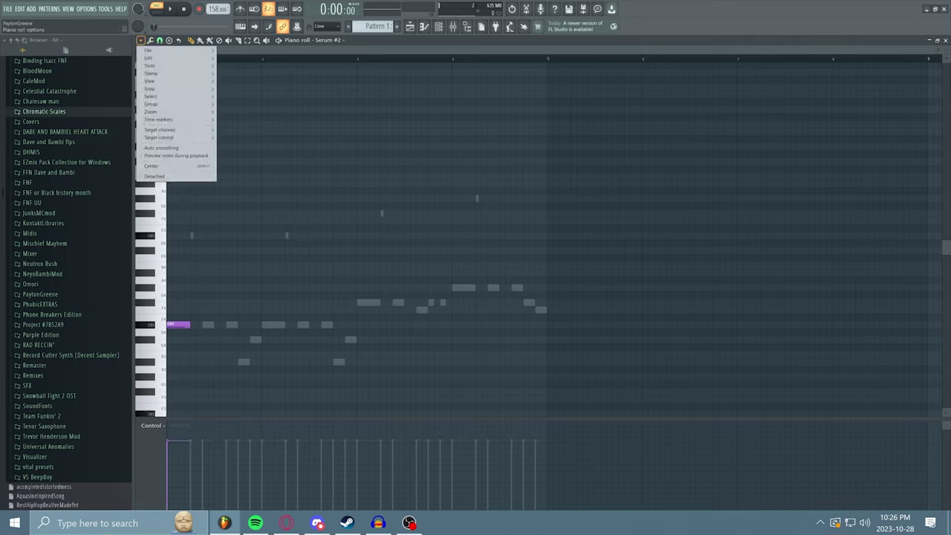
mouse_move(163, 80)
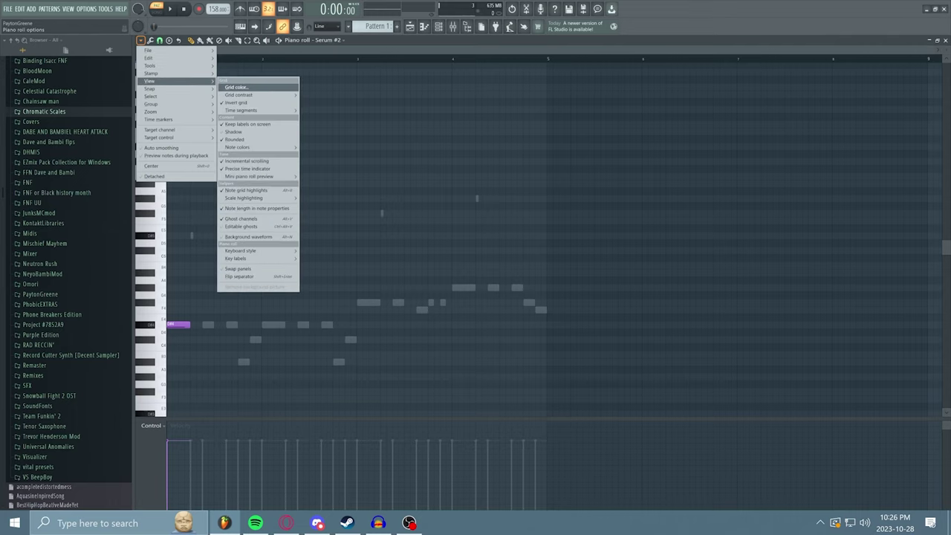
mouse_move(245, 198)
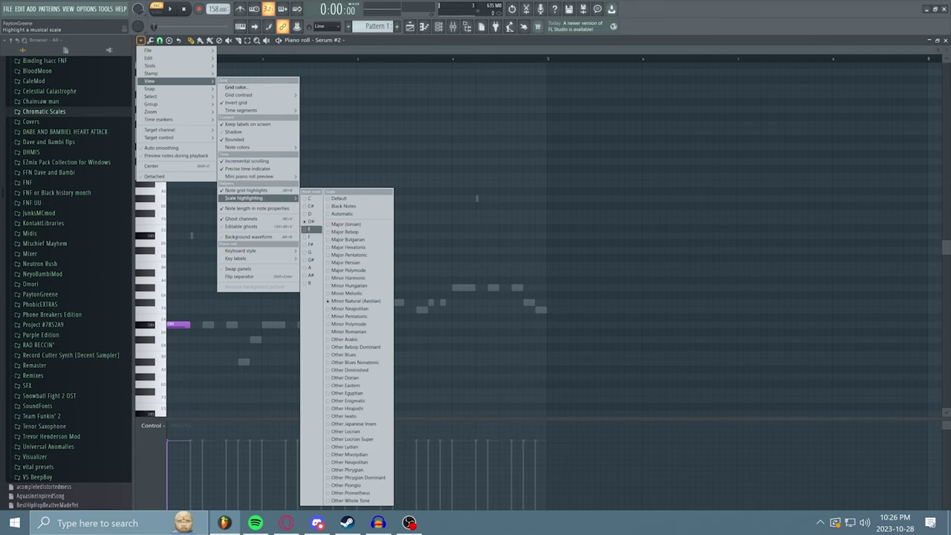
right_click(312, 260)
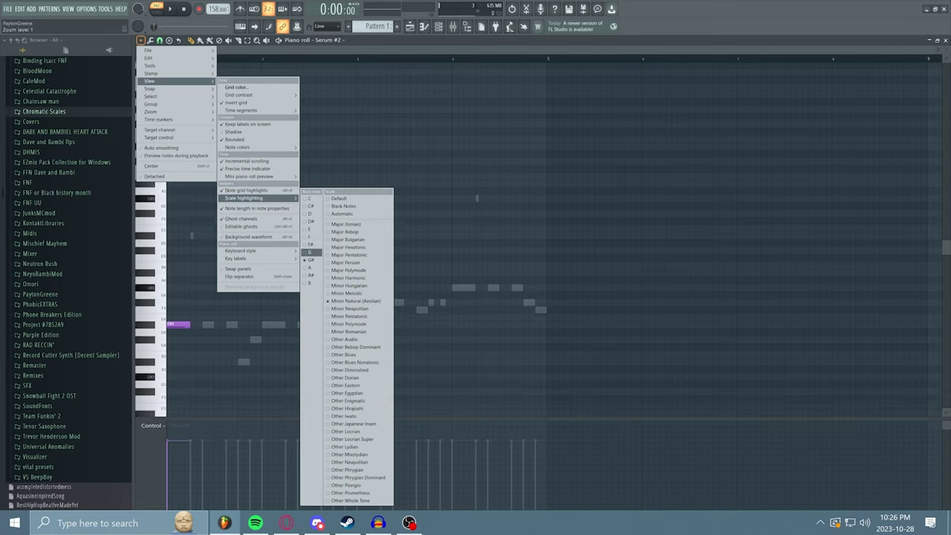
click(311, 222)
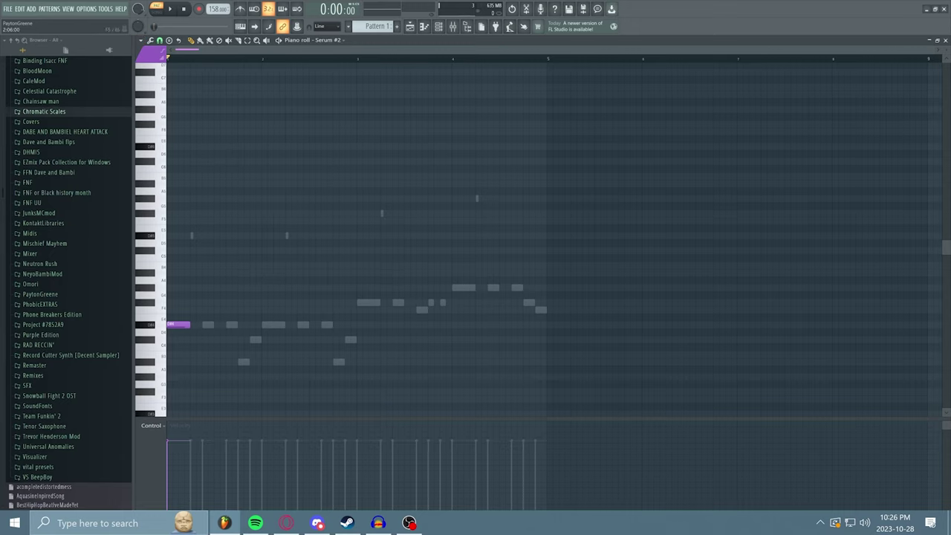
click(140, 40)
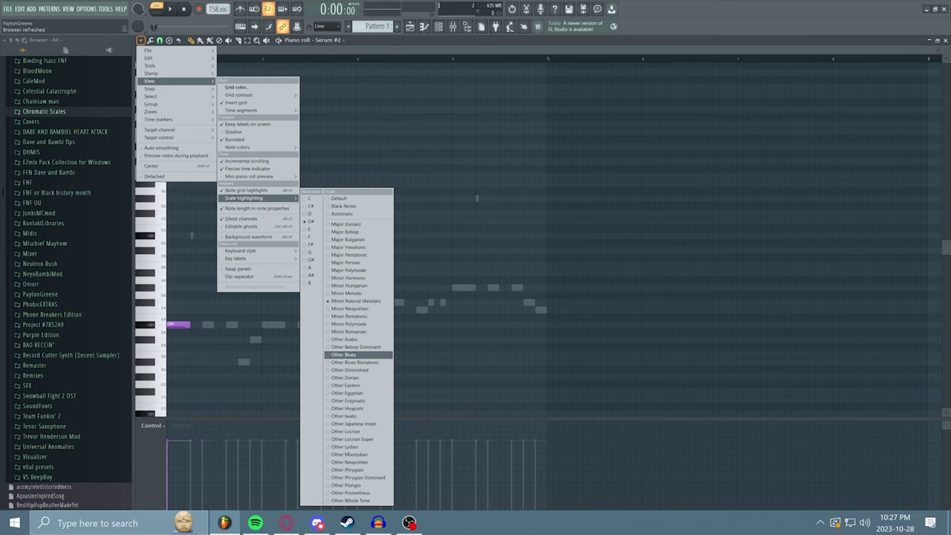
click(527, 325)
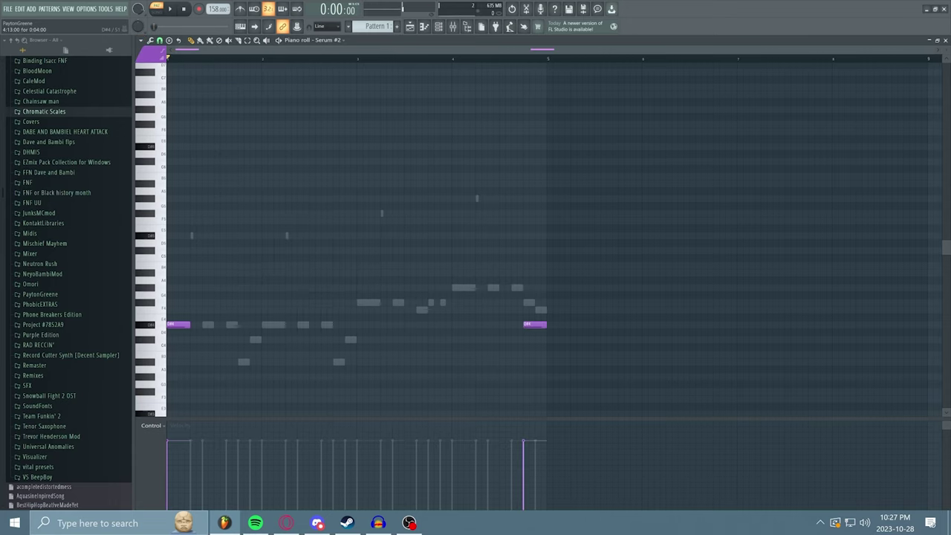
right_click(526, 325)
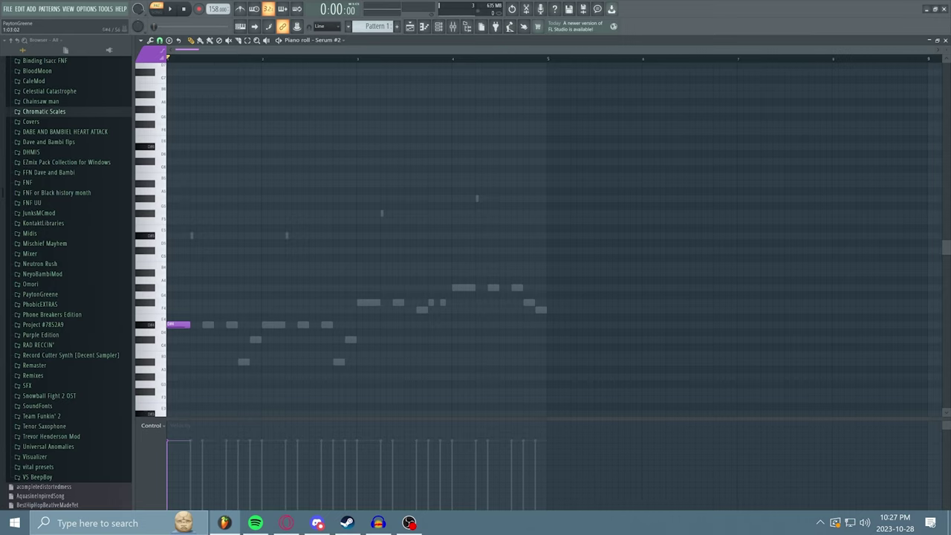
Try F#4 and A#4 above the D#4 note at the start of bar 1, then clear the trial notes
click(169, 302)
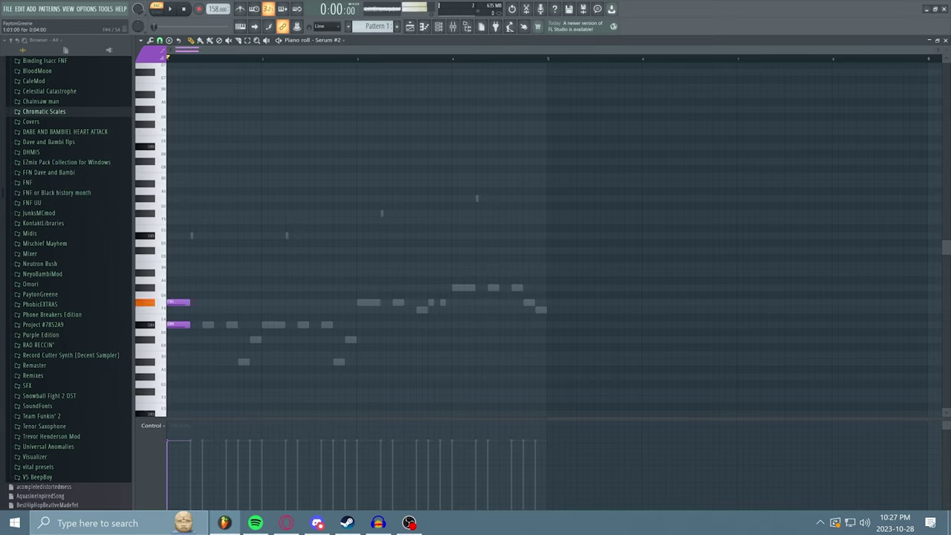
click(168, 272)
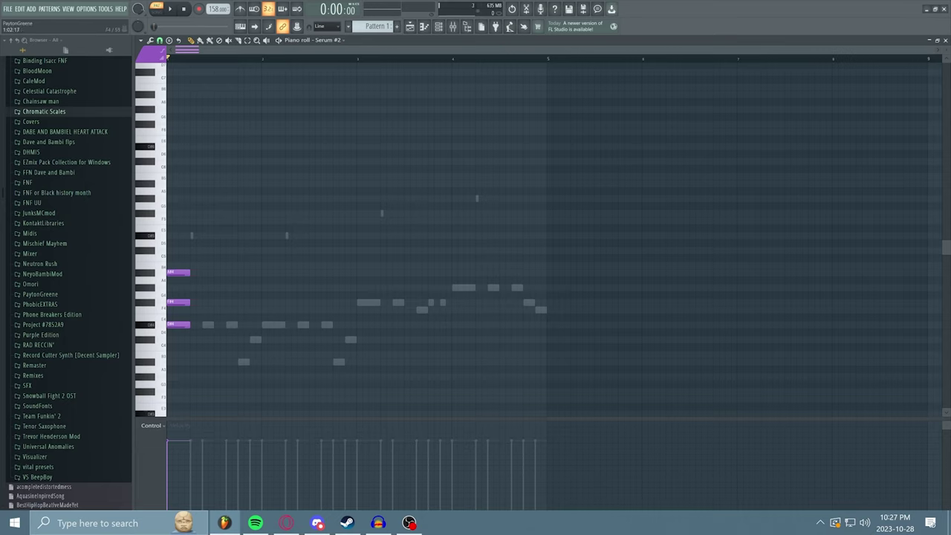
right_click(178, 303)
right_click(178, 273)
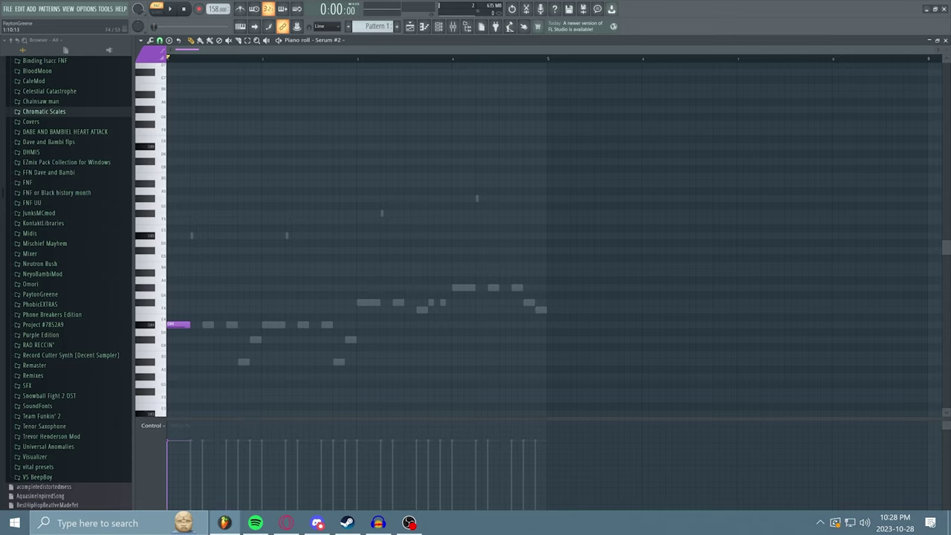
click(223, 317)
right_click(224, 318)
click(177, 310)
right_click(185, 310)
Stack F#4, A#4 and C#5 above the D#4 note at the start of bar 1
click(176, 301)
click(182, 286)
key(ctrl+z)
click(172, 273)
click(172, 250)
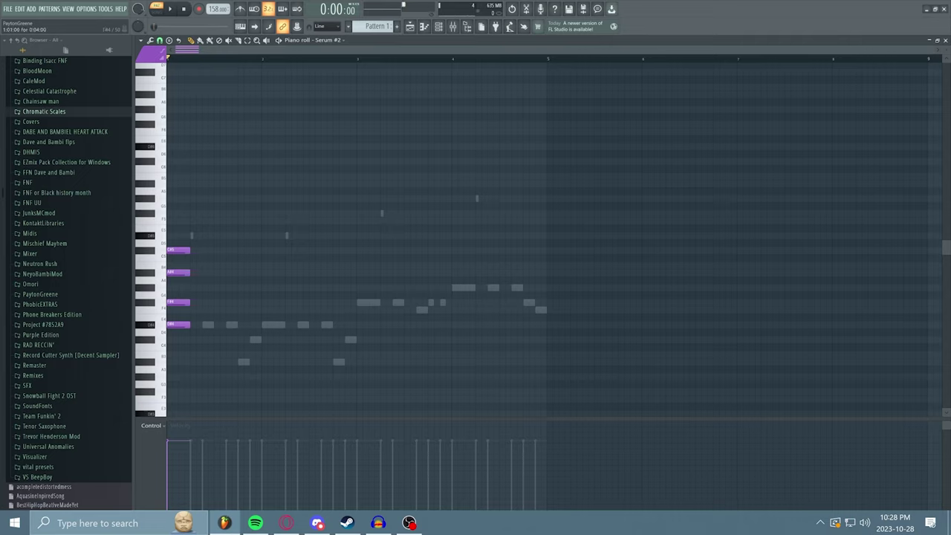
Try the bar 1 chord with G4 and D5, restore F#4 and C#5, and play it back
double_click(178, 302)
key(Escape)
click(178, 303)
drag(178, 302, 178, 295)
drag(178, 250, 177, 243)
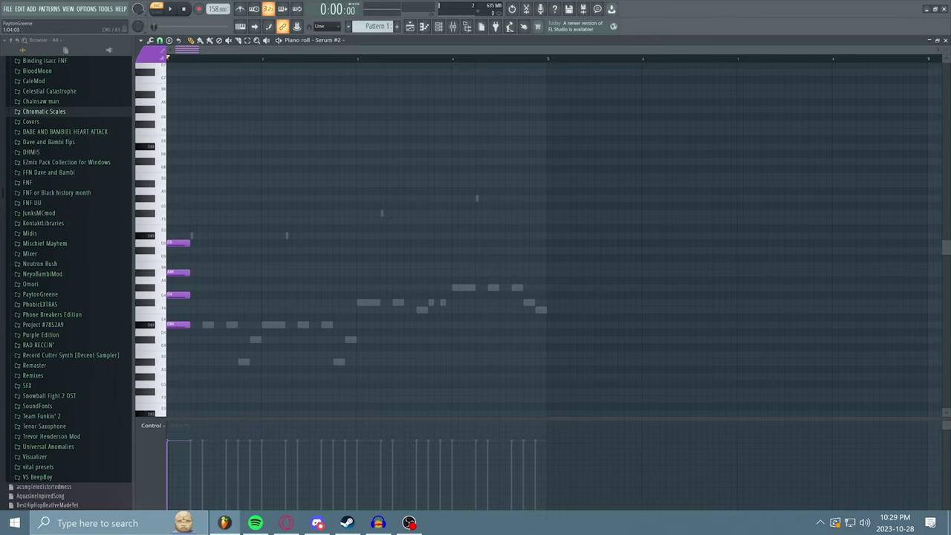
click(179, 243)
drag(179, 243, 179, 250)
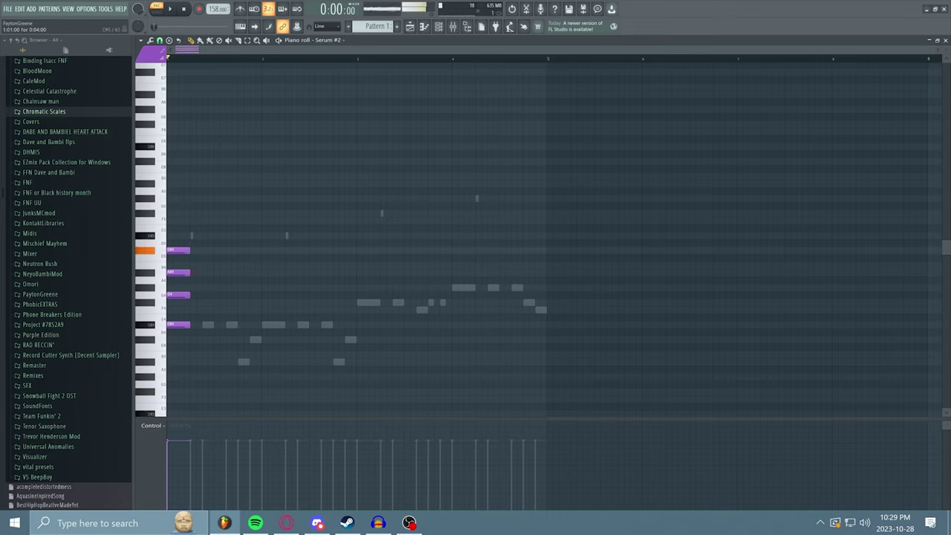
drag(178, 295, 178, 302)
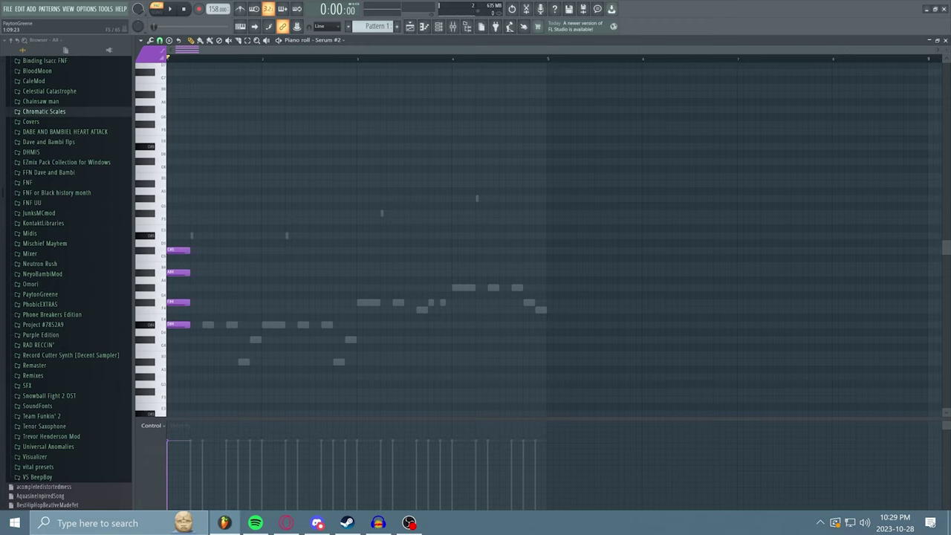
key(space)
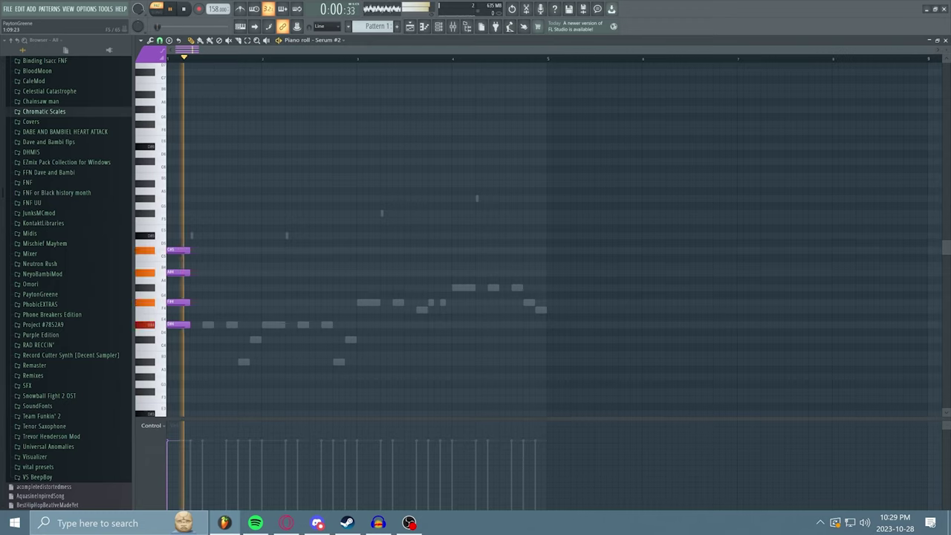
key(space)
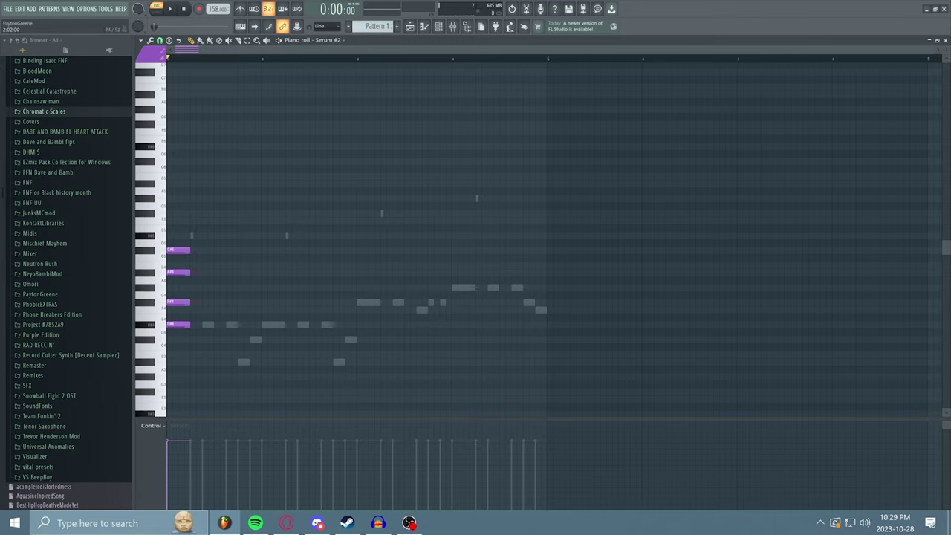
Place a D#4, F#4, A#4 and C#5 chord at the start of bar 2
click(268, 324)
click(267, 302)
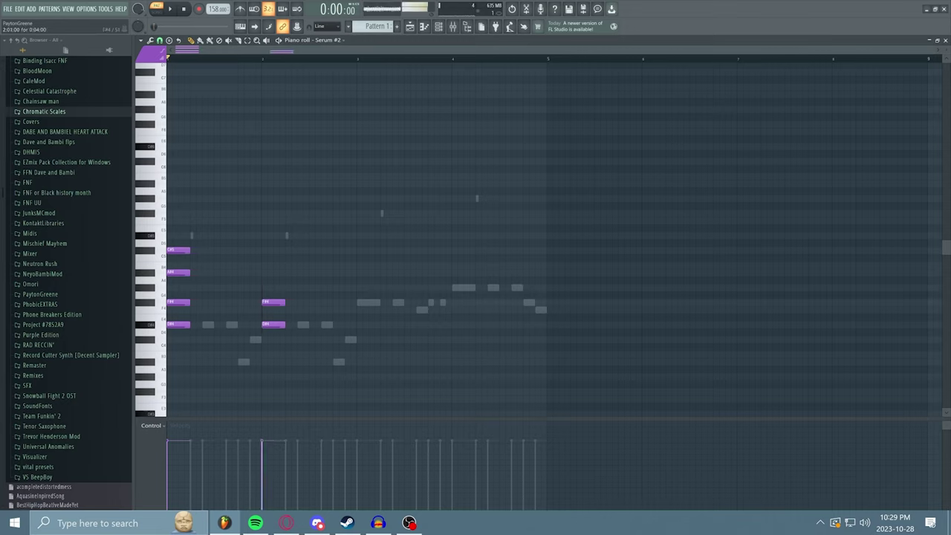
click(267, 272)
click(268, 250)
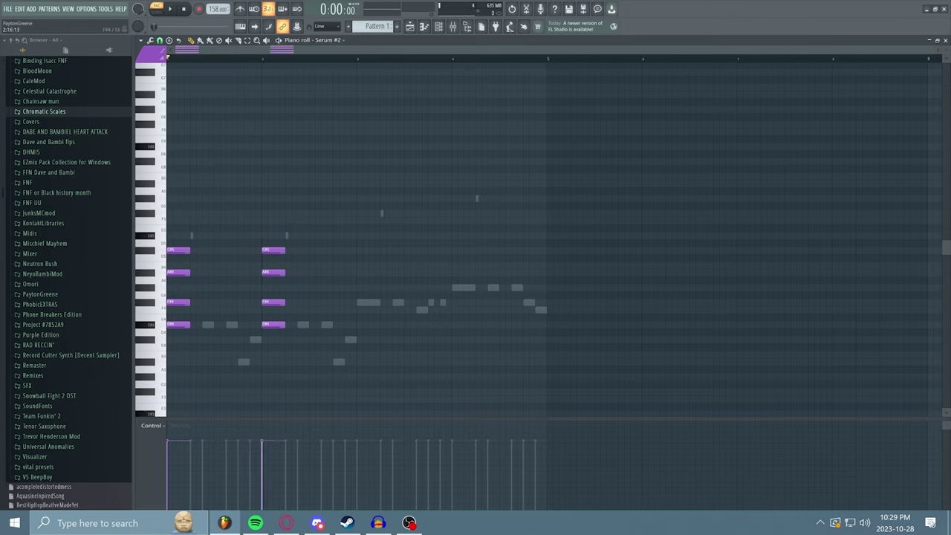
Place an F#4, A#4, C#5 and F5 chord at the start of bar 3
click(363, 302)
click(363, 272)
click(362, 250)
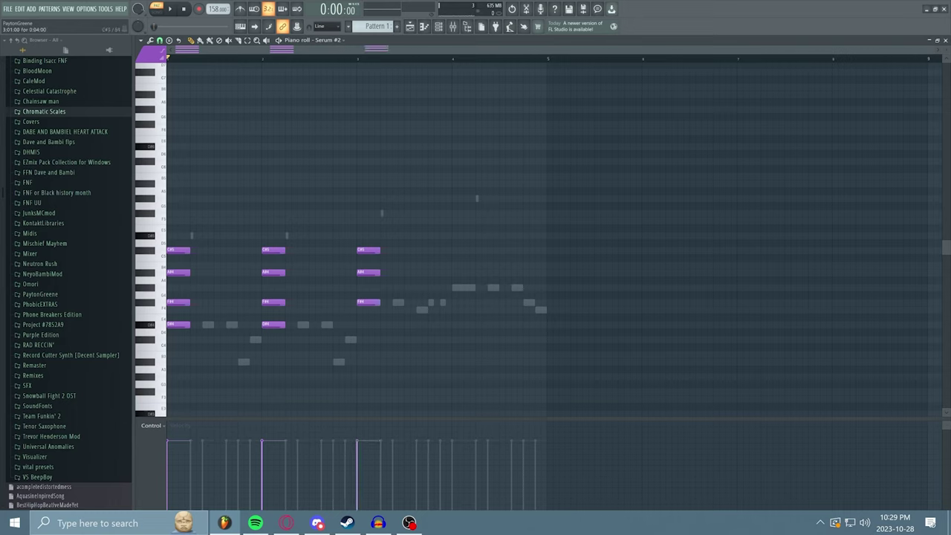
click(362, 221)
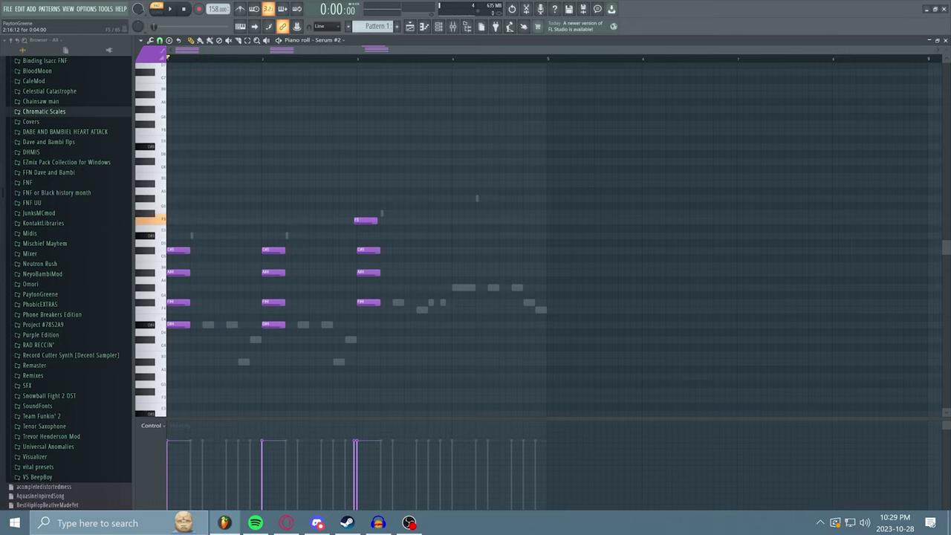
Place a G#4, B4, D#5 and F#5 chord at the start of bar 4 and play back the progression
click(457, 287)
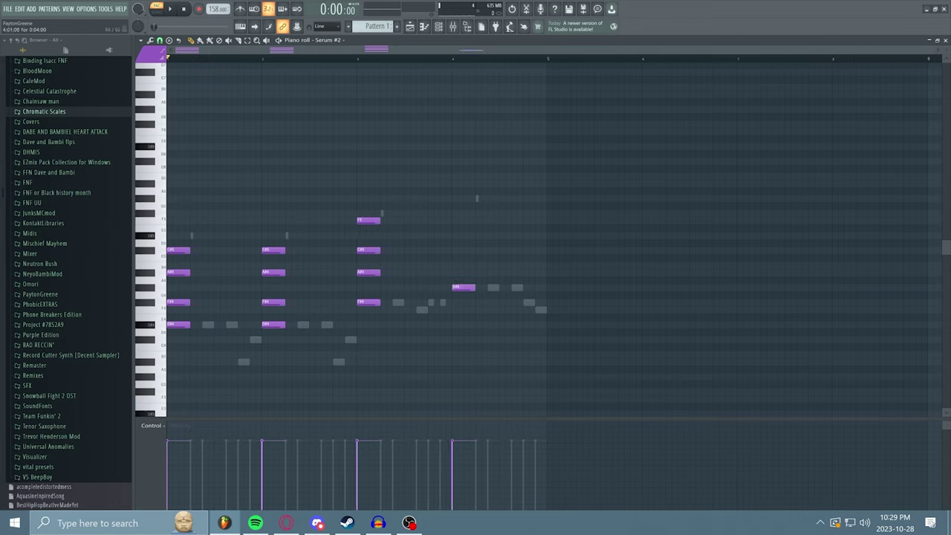
click(457, 266)
click(457, 235)
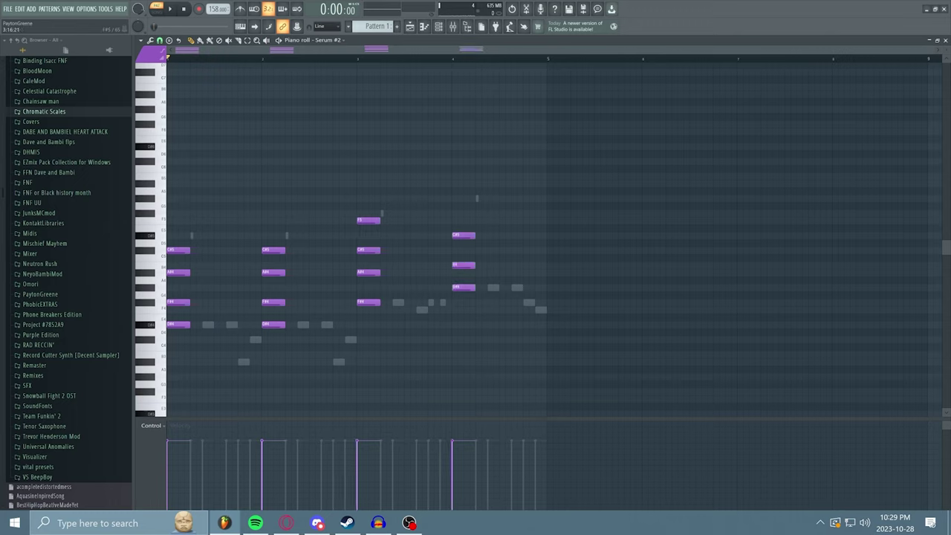
click(457, 213)
key(space)
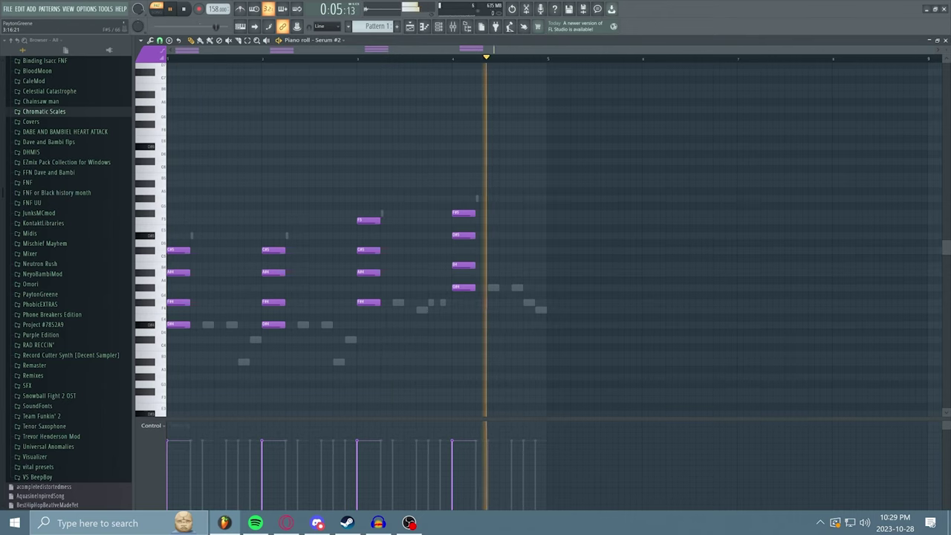
key(space)
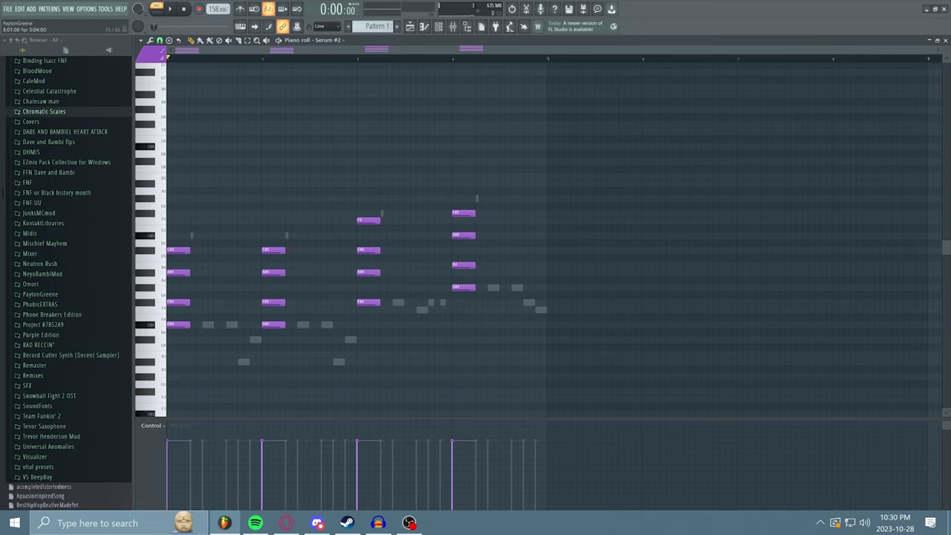
Lower the bar 3 chord's F5 and the bar 4 chord's F#5 and D#5 by one octave, then play the result
drag(369, 220, 369, 309)
drag(463, 213, 464, 302)
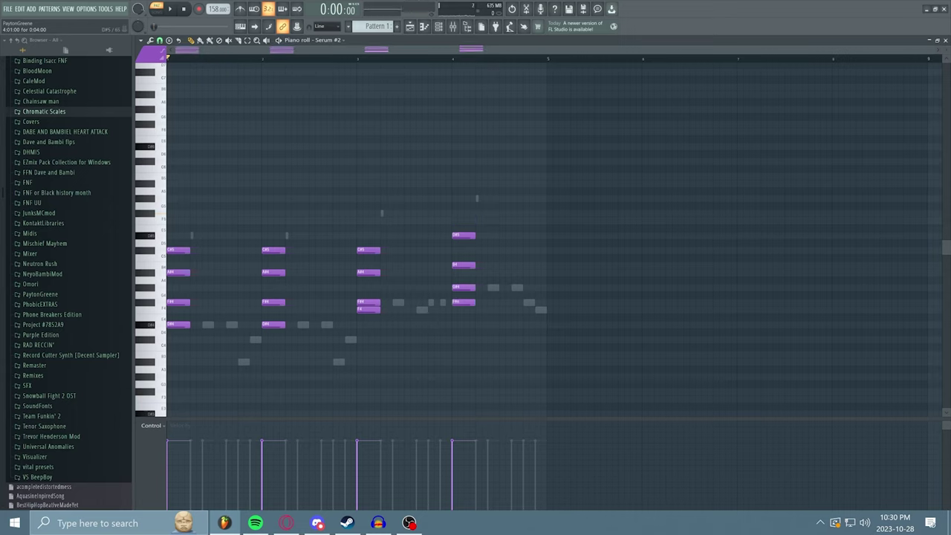
drag(463, 236, 464, 324)
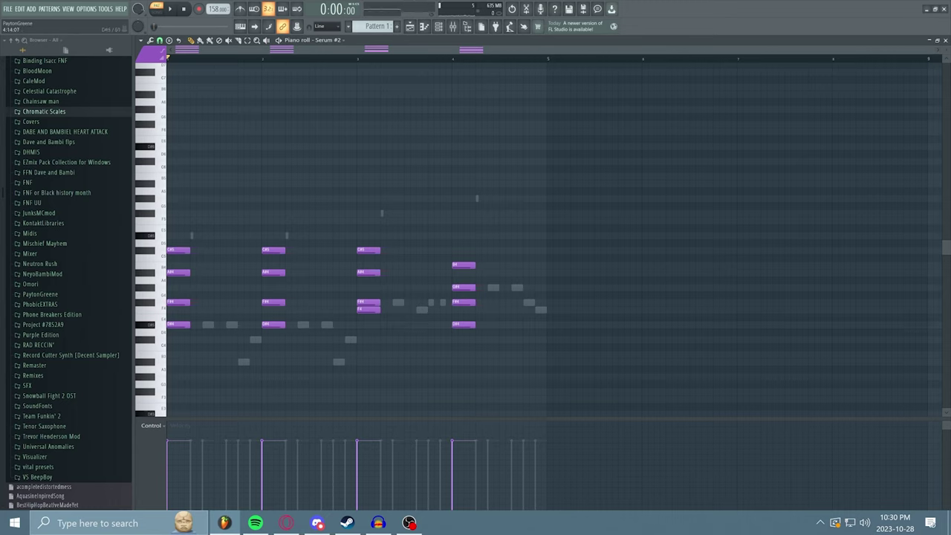
key(space)
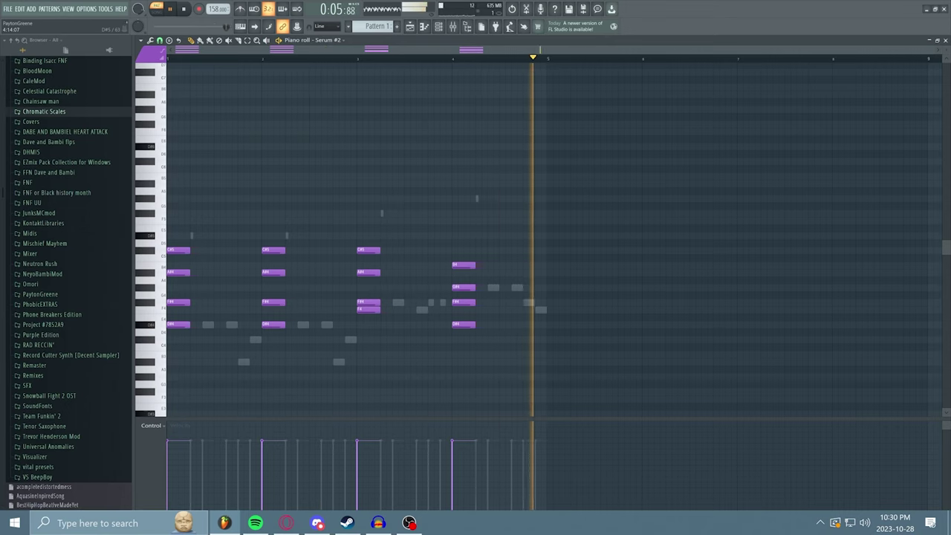
key(space)
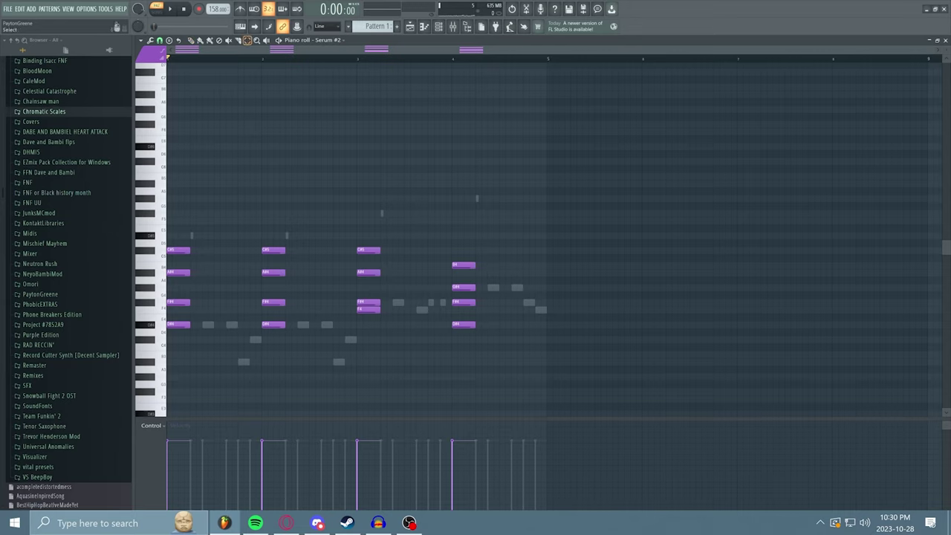
Select all four chords, raise them one octave, and play back the pattern
drag(599, 358, 167, 106)
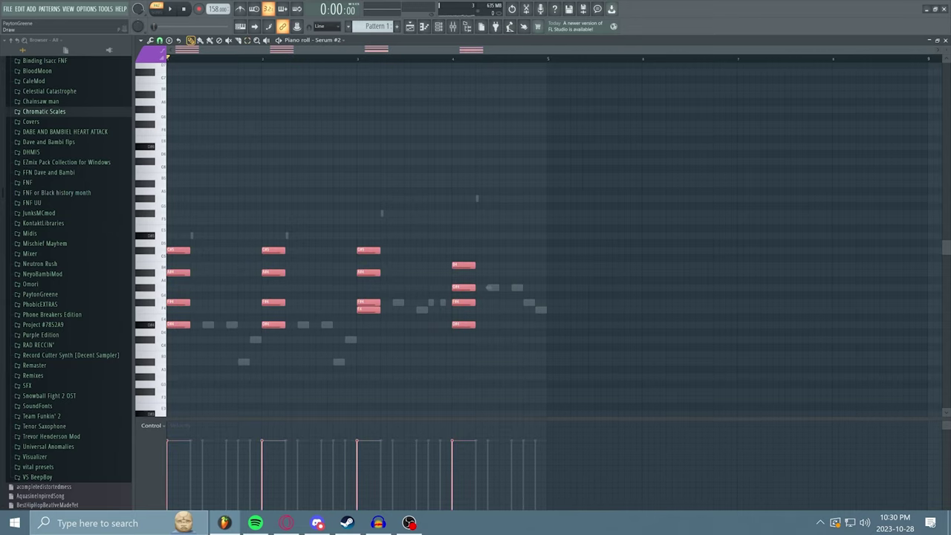
drag(488, 288, 488, 198)
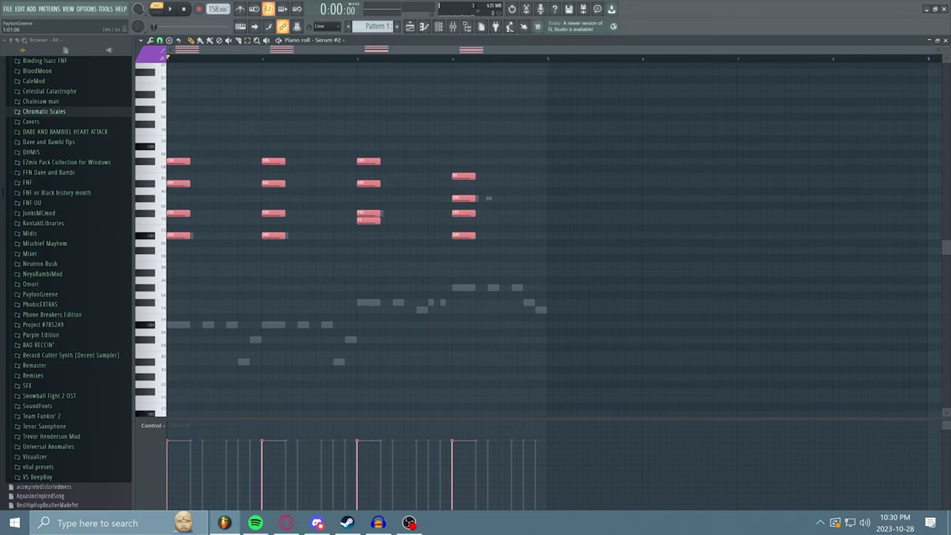
key(space)
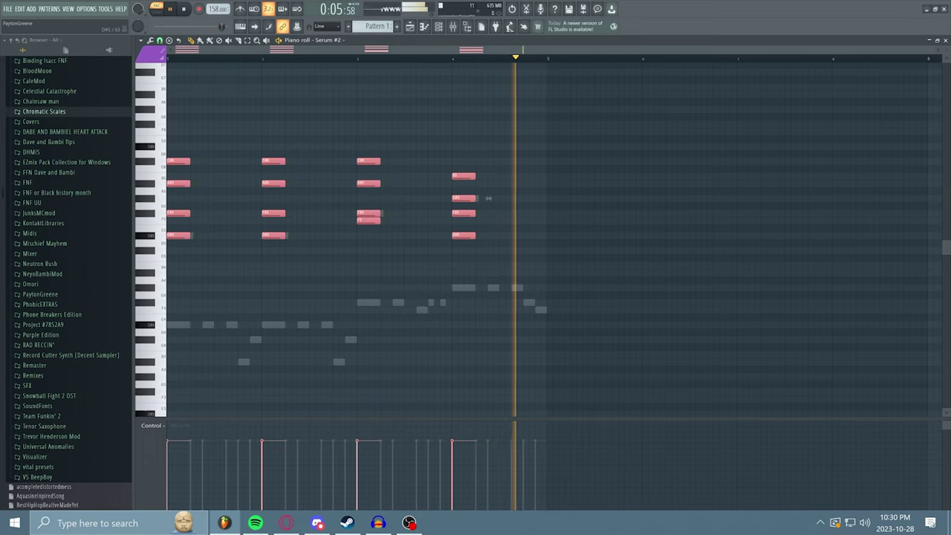
key(space)
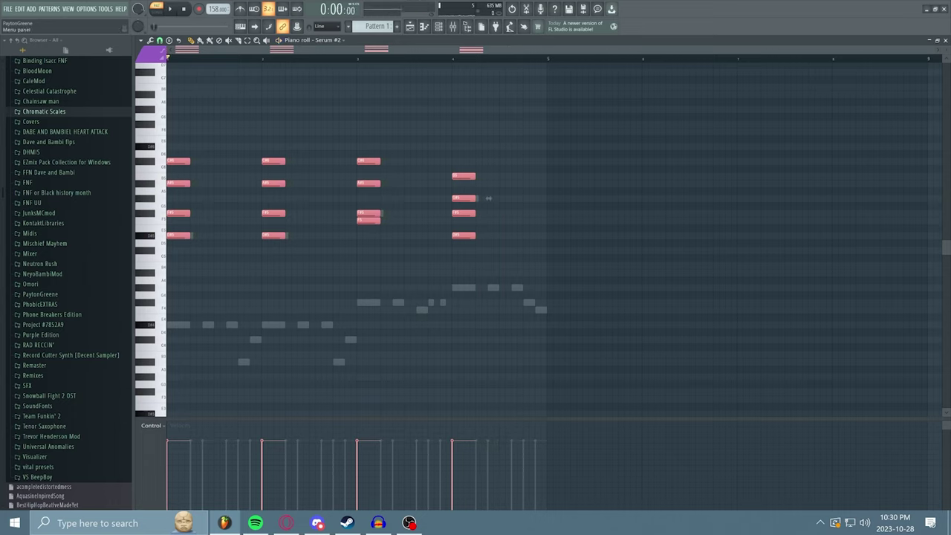
Copy the four chords and paste duplicates starting at the seventh sixteenth step of each bar
click(19, 9)
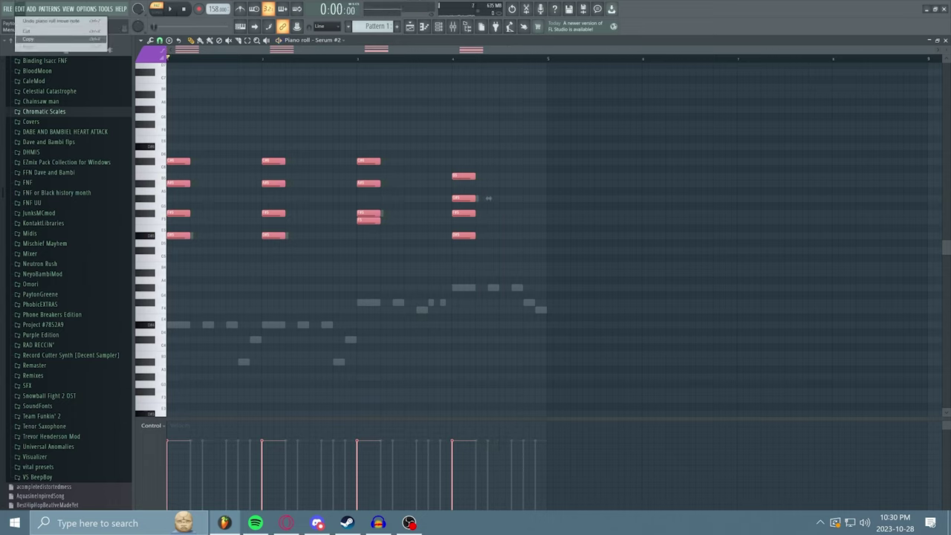
click(45, 41)
click(19, 9)
click(44, 47)
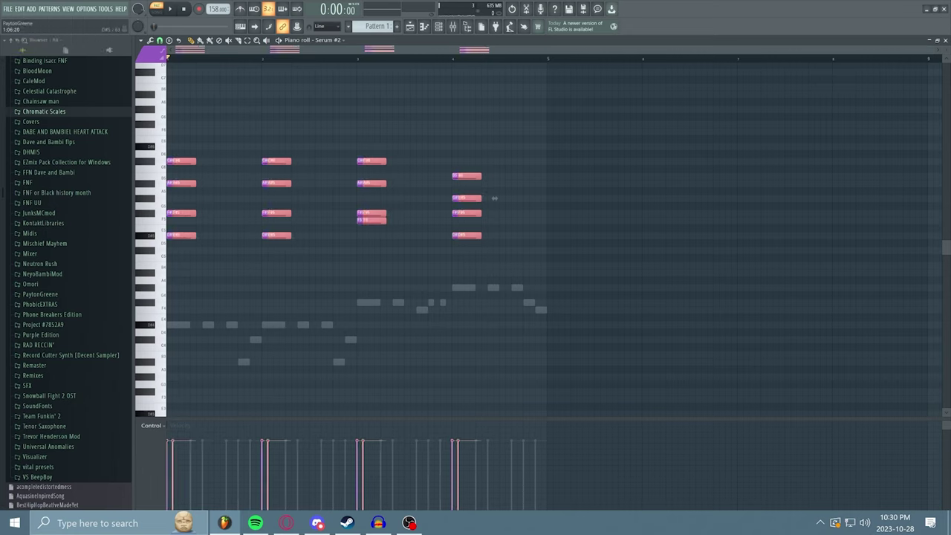
drag(182, 235, 215, 235)
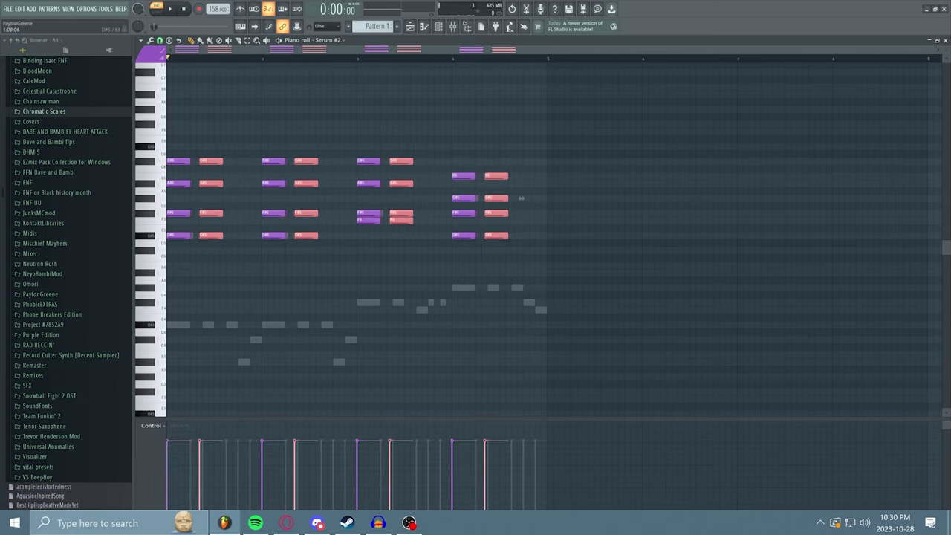
drag(521, 197, 524, 197)
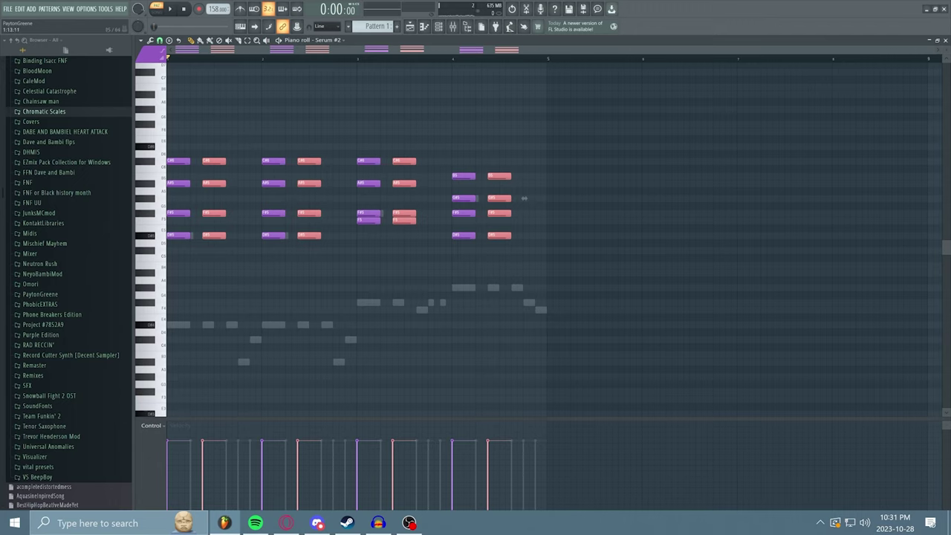
Revert the project history to the last note move so the pasted chords are selected again
key(ctrl+d)
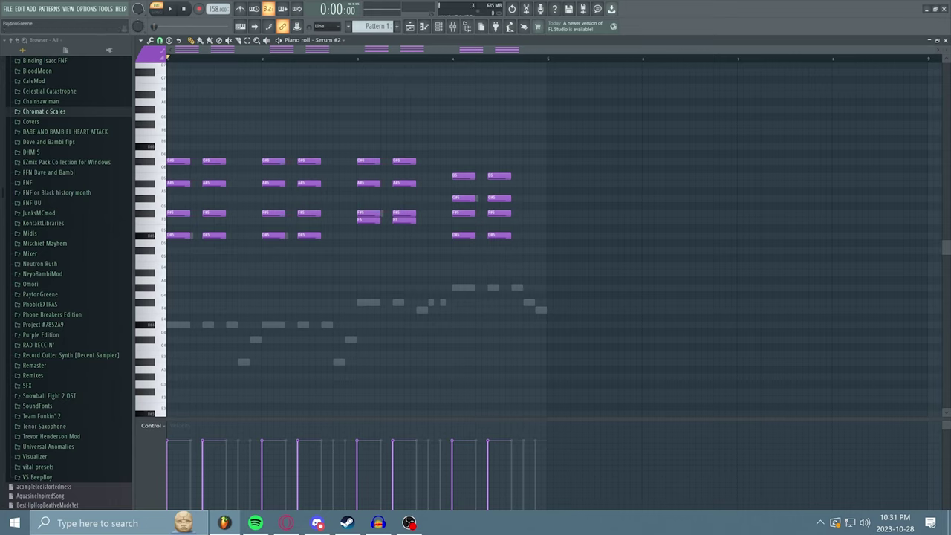
scroll(37, 82, up, 5)
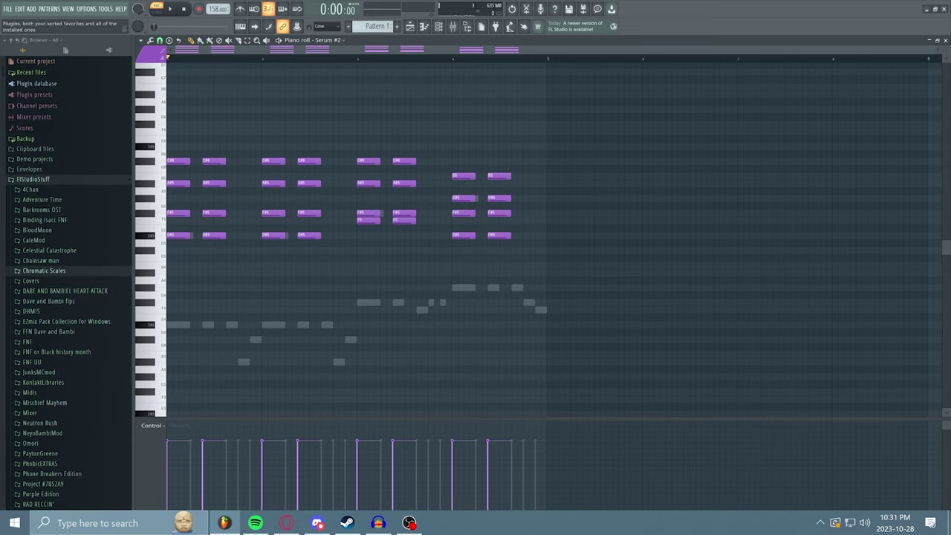
click(36, 61)
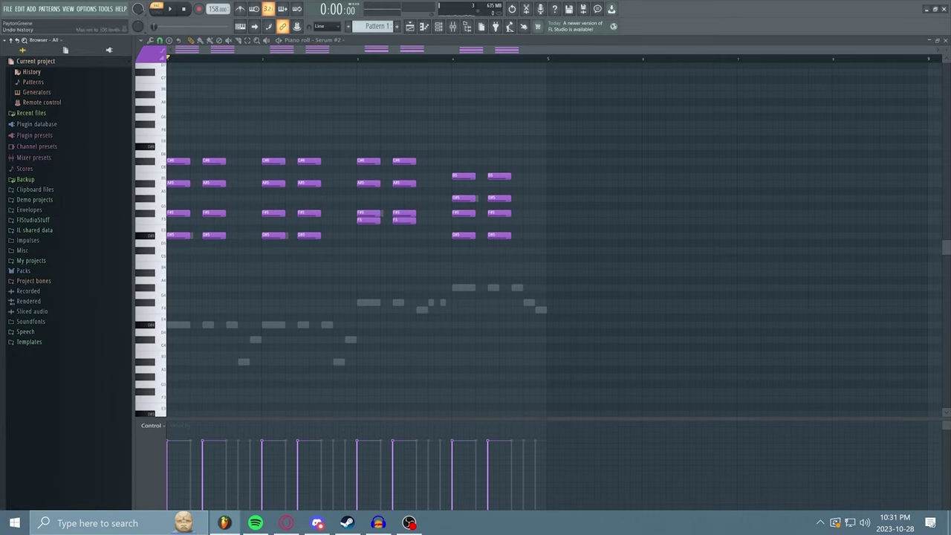
click(31, 71)
scroll(31, 71, down, 5)
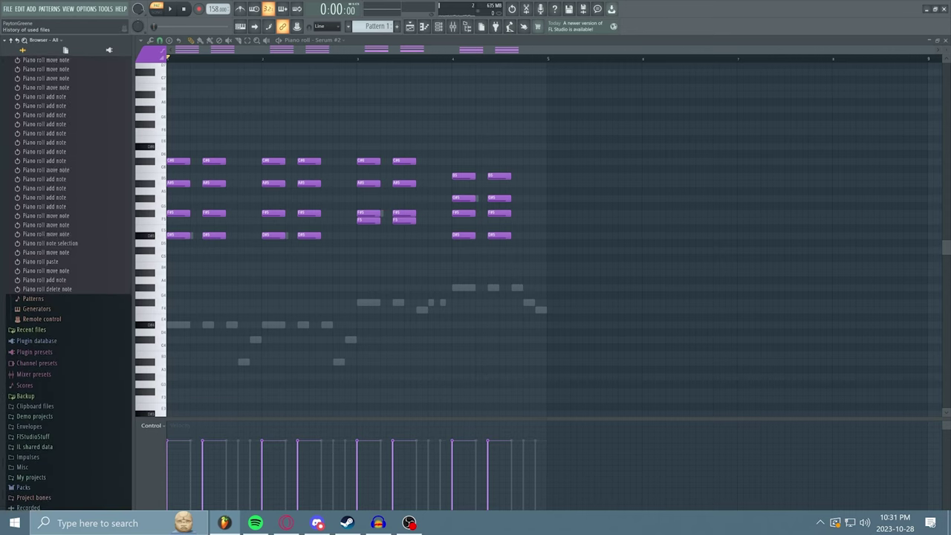
click(46, 280)
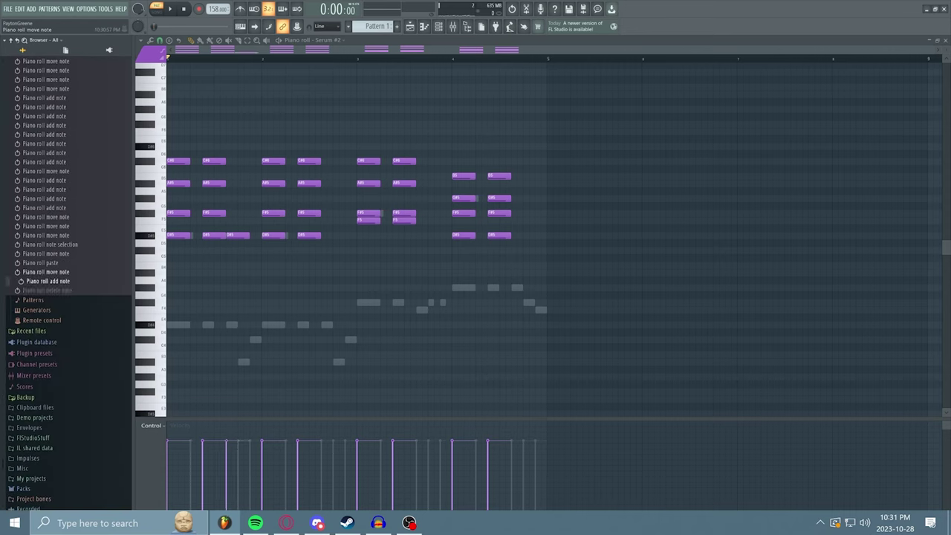
click(46, 272)
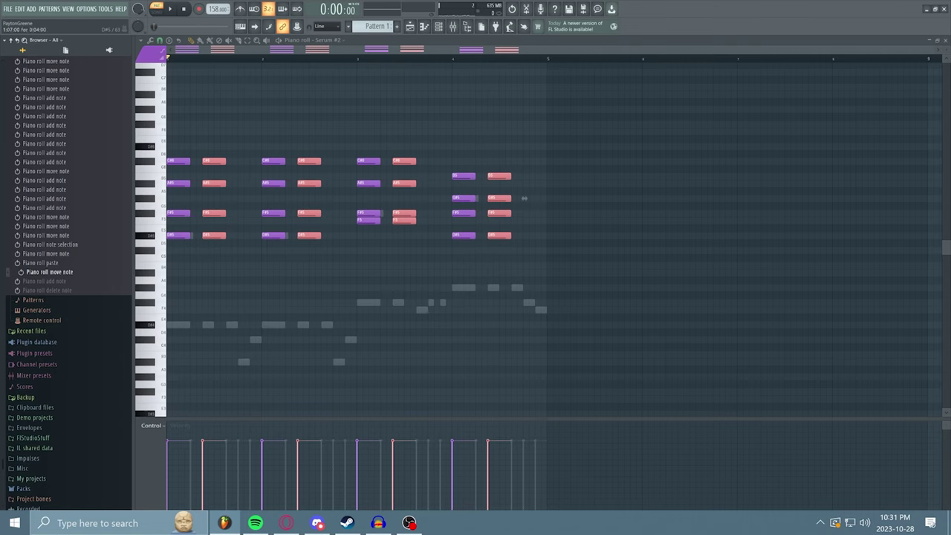
Shorten the pasted chords to one sixteenth step each and play back the pattern
drag(524, 198, 506, 197)
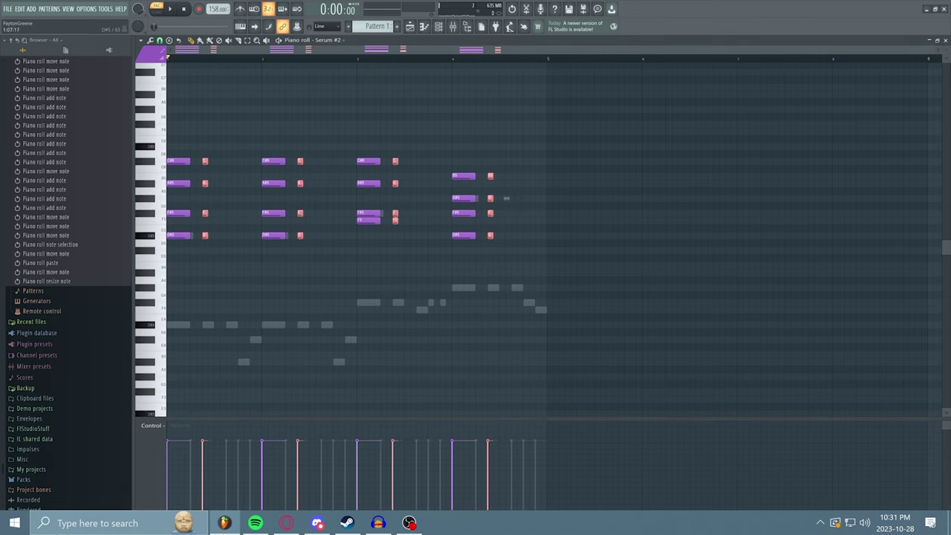
key(space)
key(space)
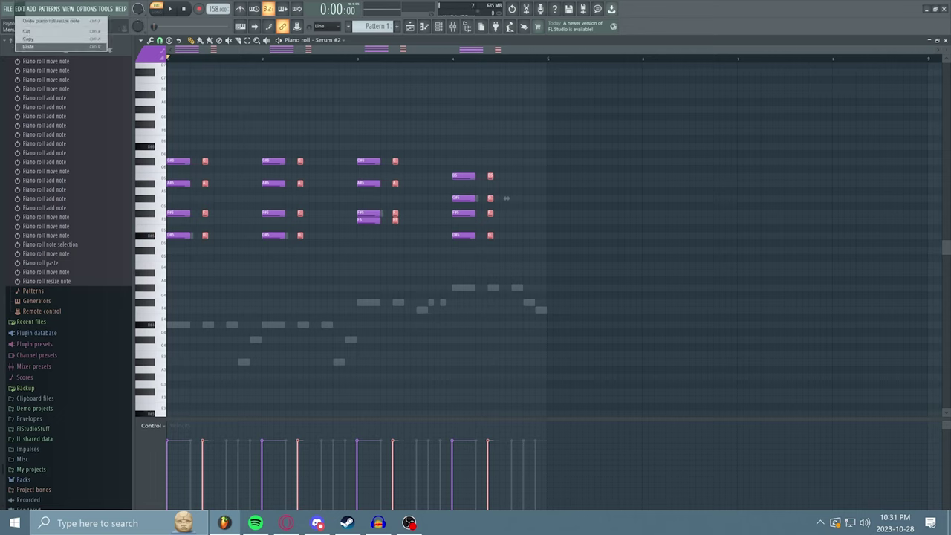
Paste another set of chords at beat 3 of each bar, two sixteenth steps long, and play it back
key(ctrl+v)
drag(500, 198, 524, 198)
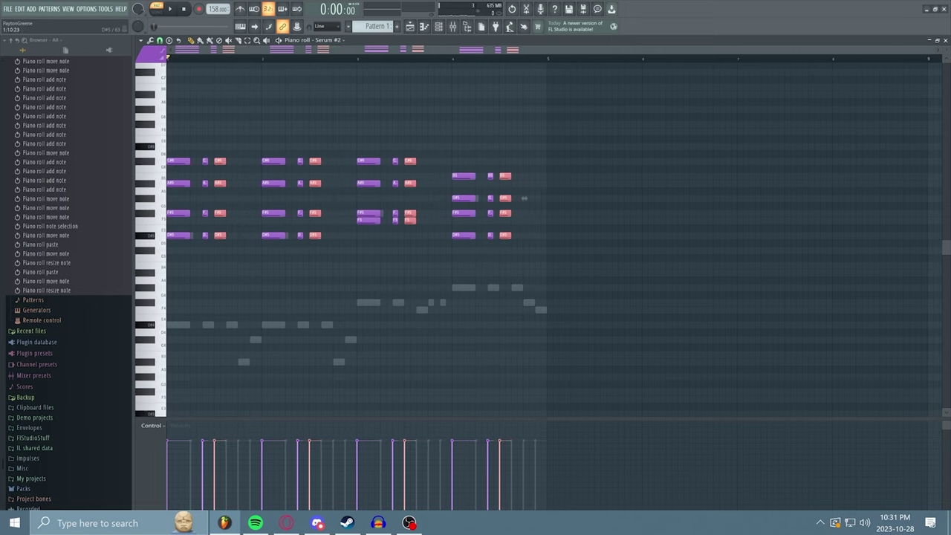
key(space)
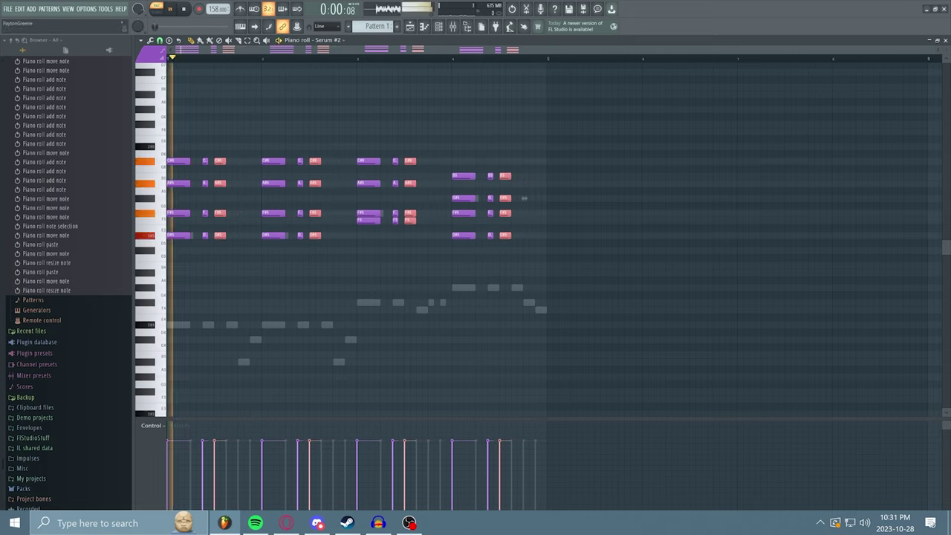
key(space)
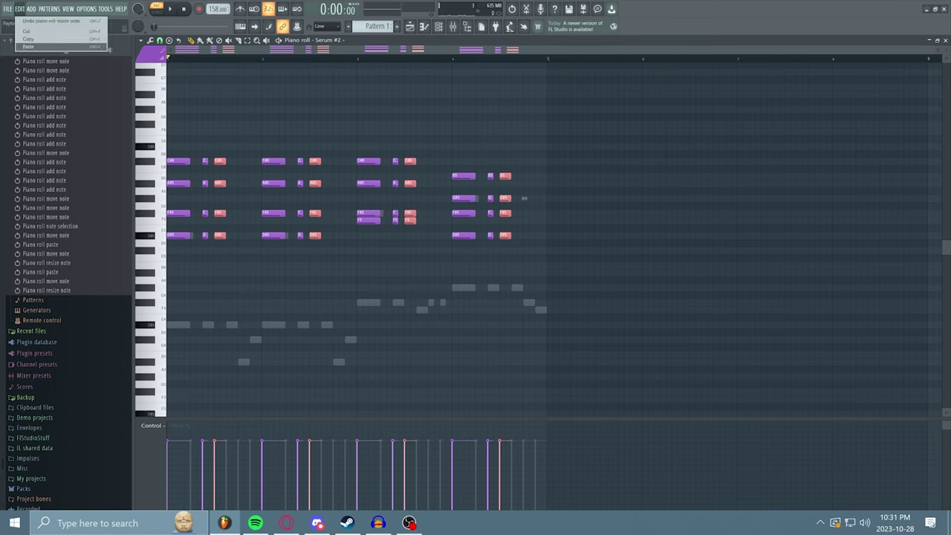
Paste a further set of chords at beat 4 of each bar, three sixteenth steps long, and play back the rhythm
key(ctrl+v)
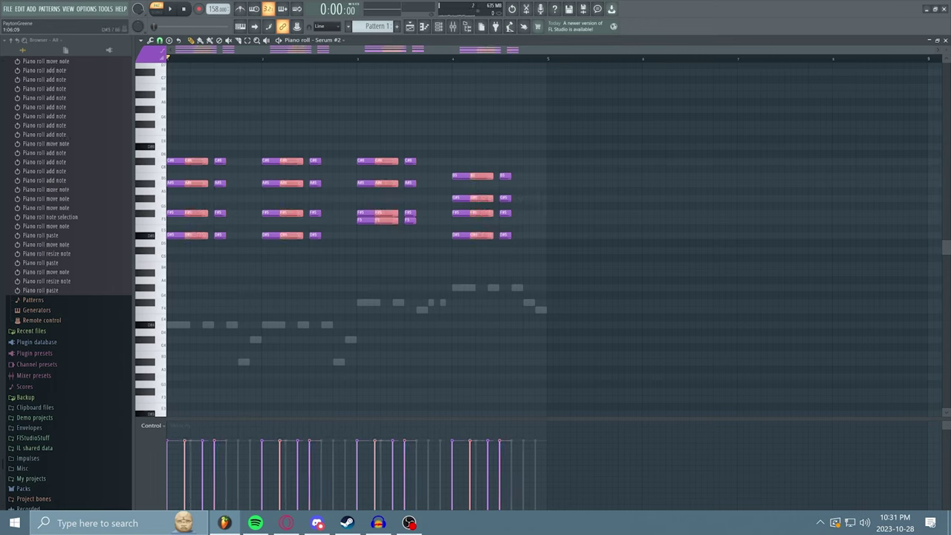
drag(492, 199, 554, 198)
key(space)
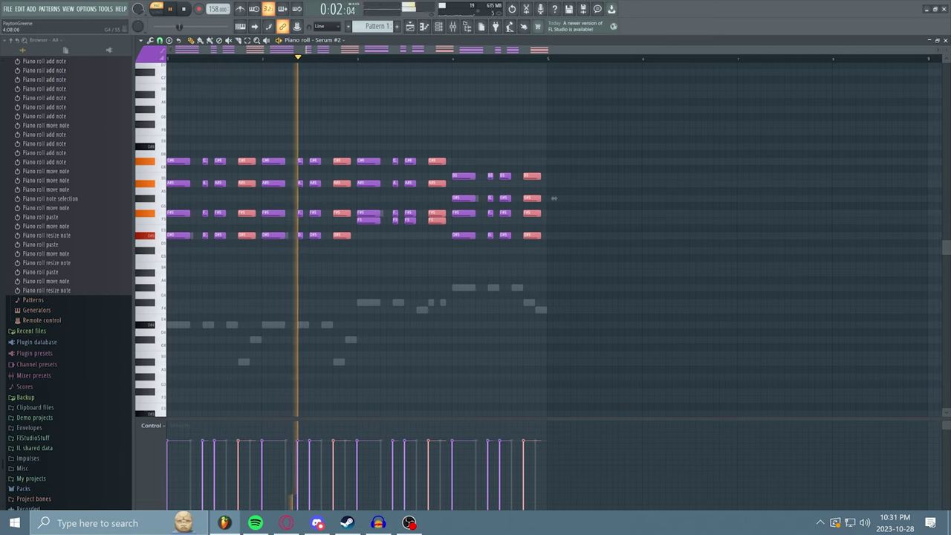
click(554, 198)
right_click(555, 198)
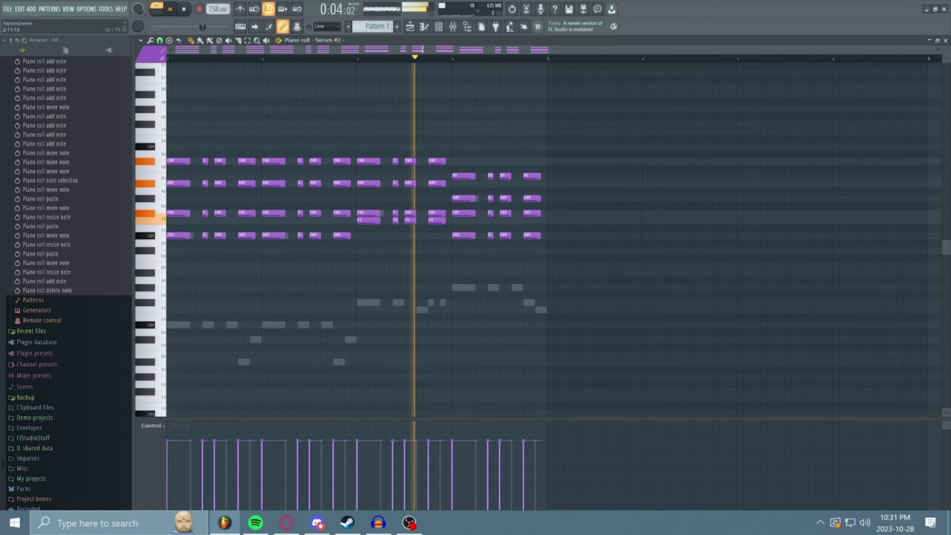
key(space)
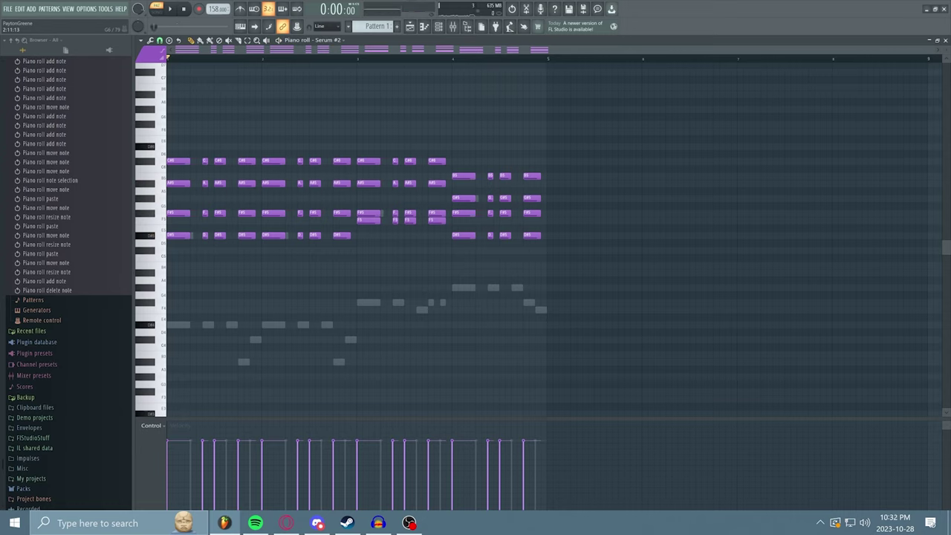
Cut all the rhythmic chord notes from the Serum #2 piano roll
click(31, 9)
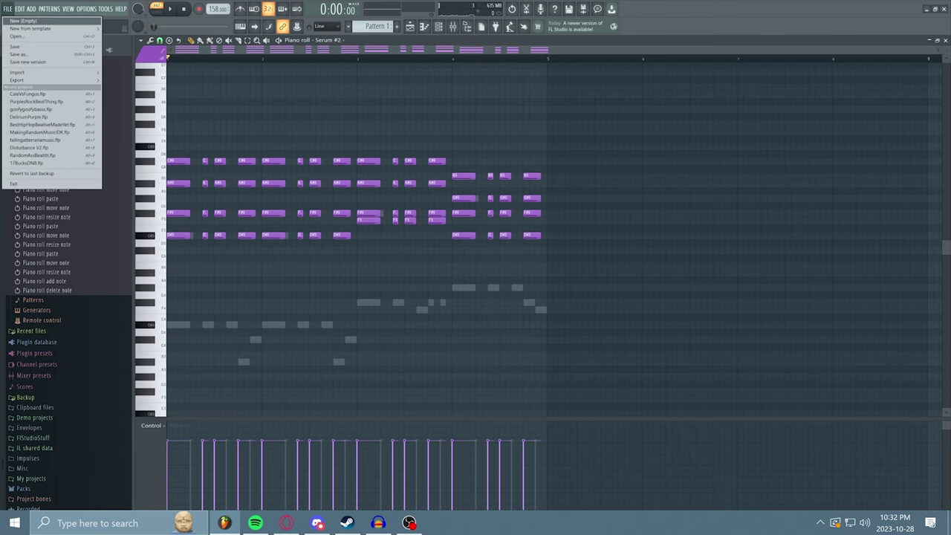
mouse_move(19, 9)
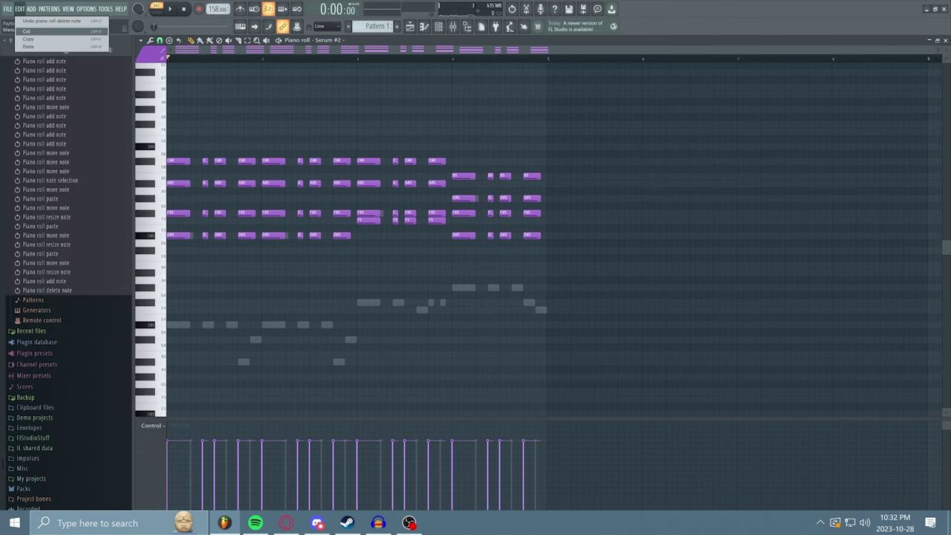
click(31, 31)
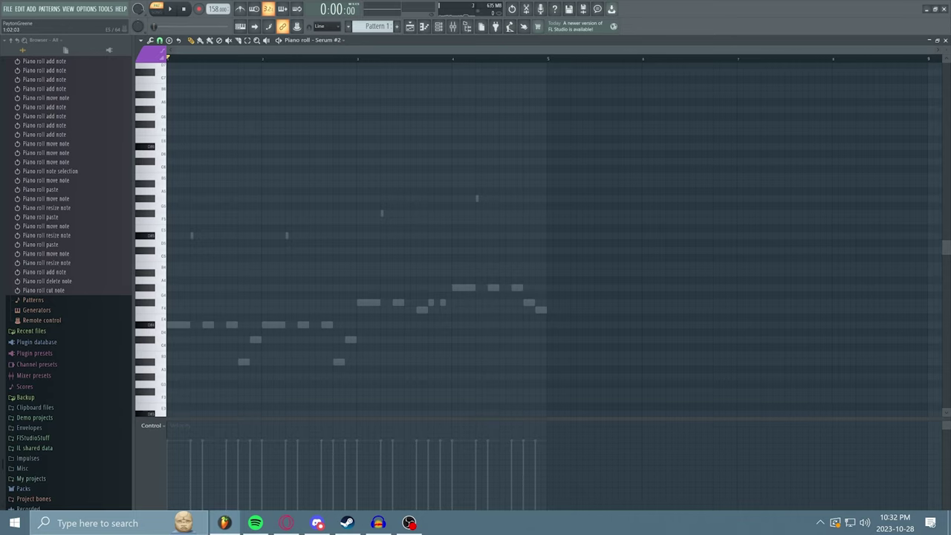
Place sustained full-bar D#5, F#5 and A#5 notes in bars 1 and 2
click(177, 235)
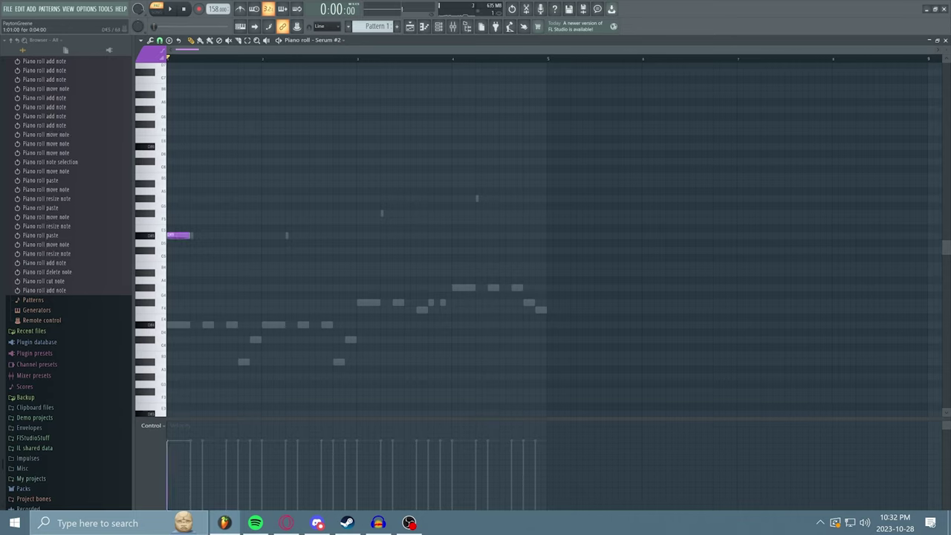
drag(191, 235, 262, 236)
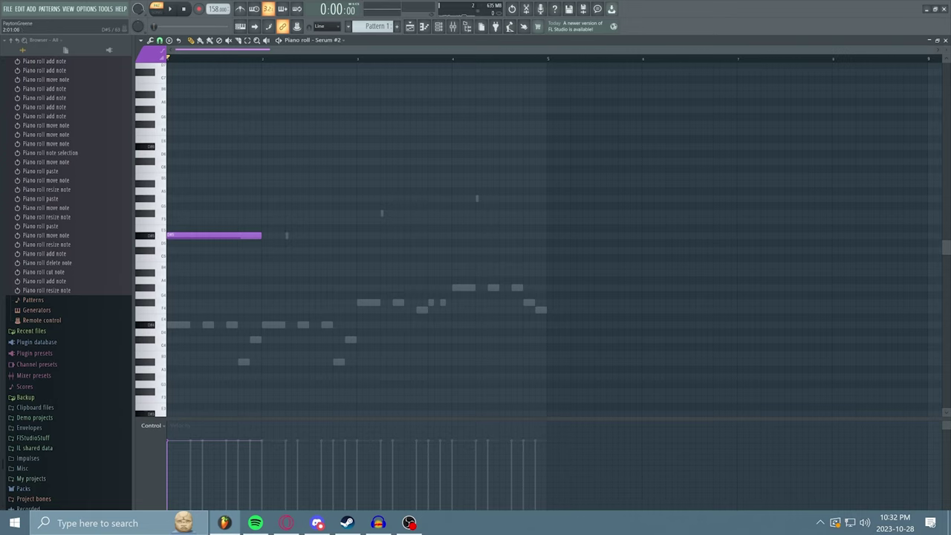
click(286, 236)
click(178, 183)
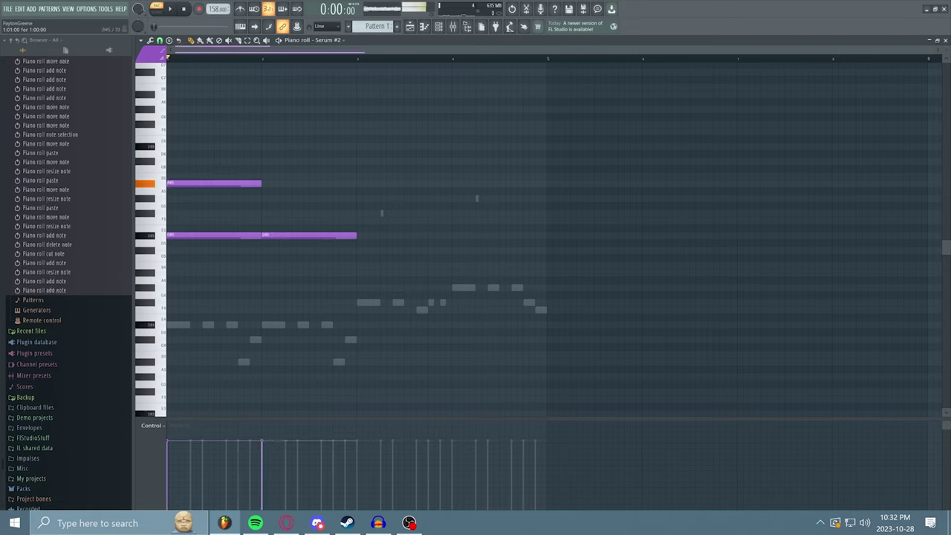
click(290, 183)
drag(267, 184, 266, 183)
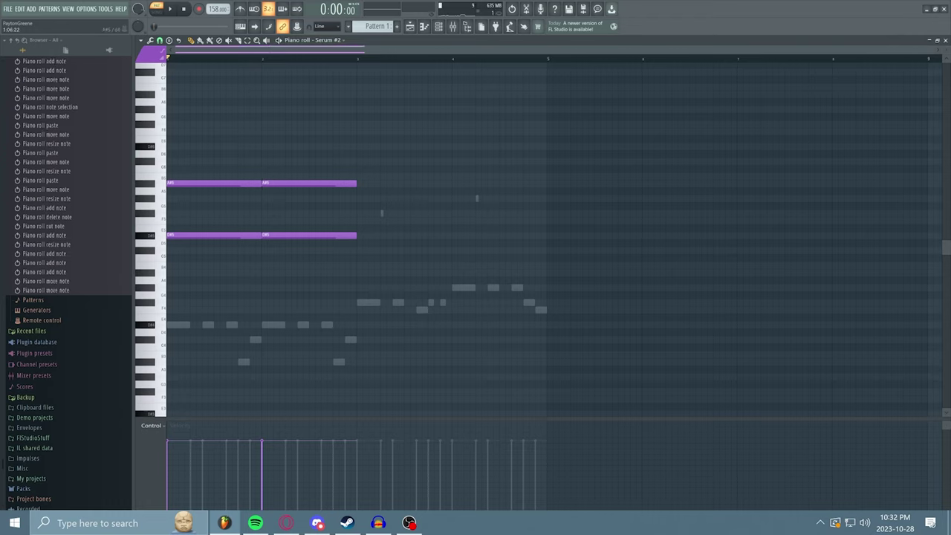
click(178, 214)
click(290, 213)
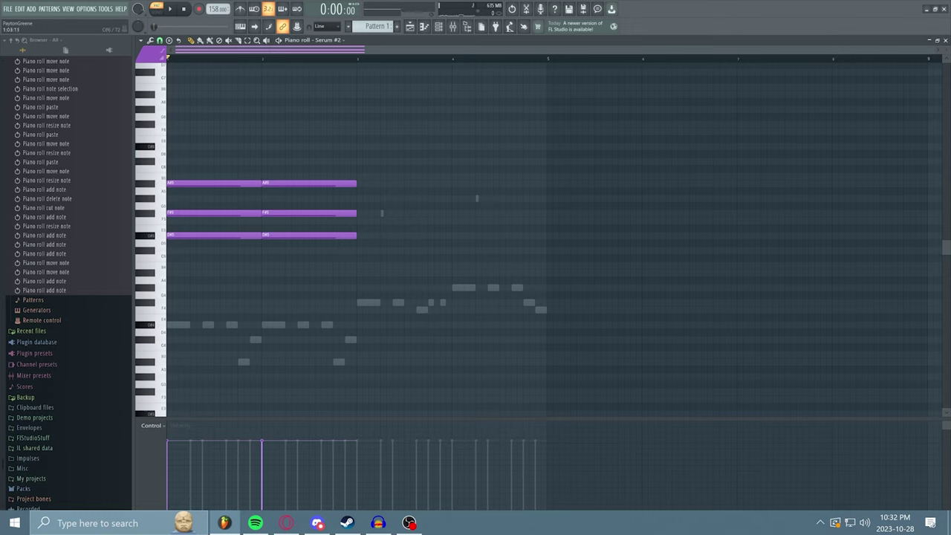
Top the bar 1 chord with a full-bar C#6 and the bar 2 chord with a B5, and play them back
click(178, 153)
right_click(178, 154)
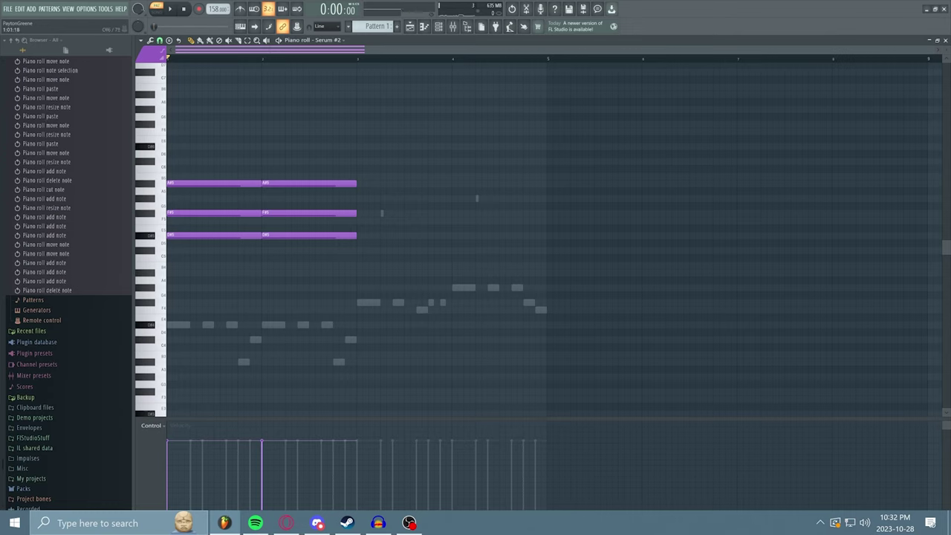
click(171, 162)
click(265, 176)
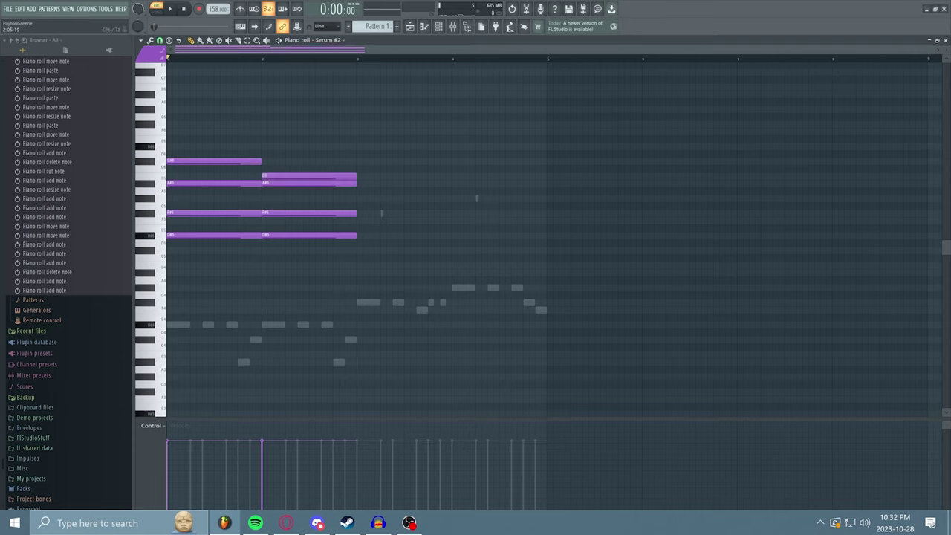
key(space)
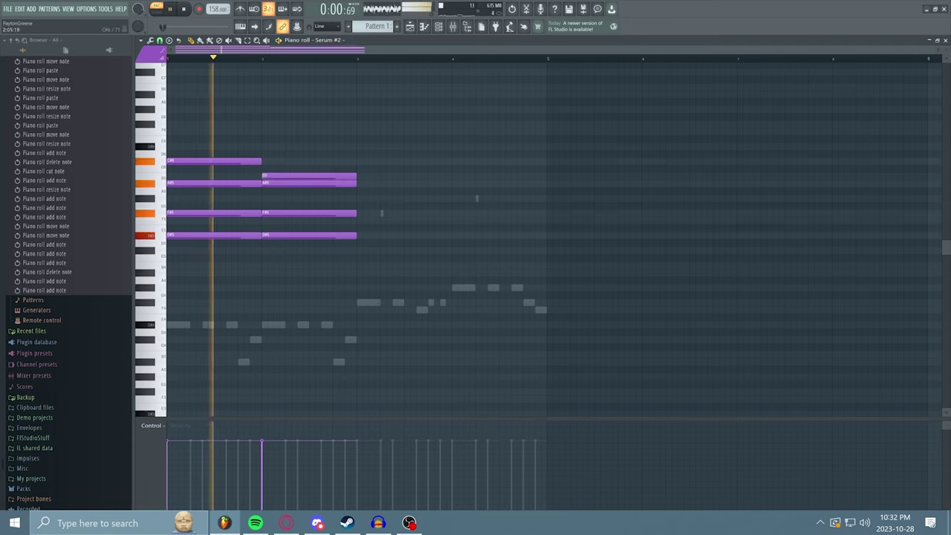
key(space)
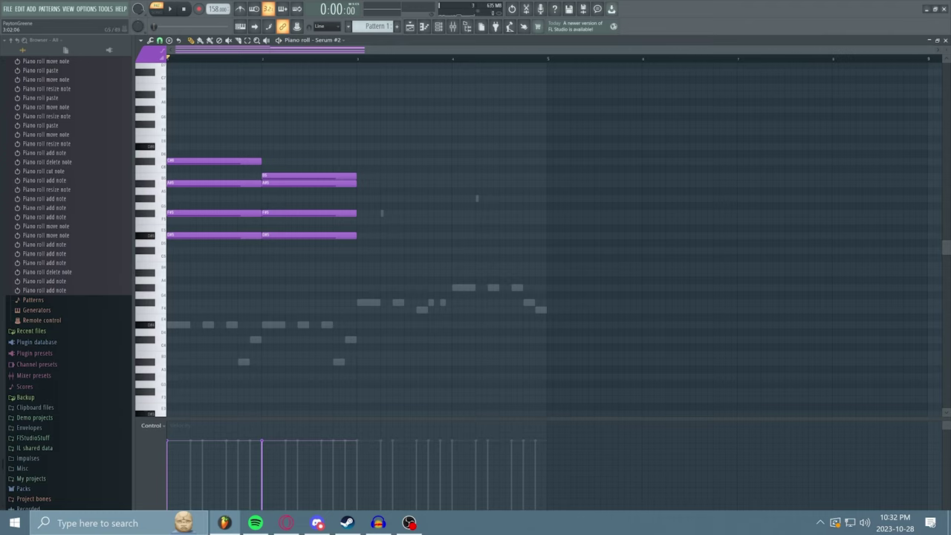
Place a full-bar chord of F5, F#5, A#5 and C#6 in bar 3 and play back the progression
click(381, 213)
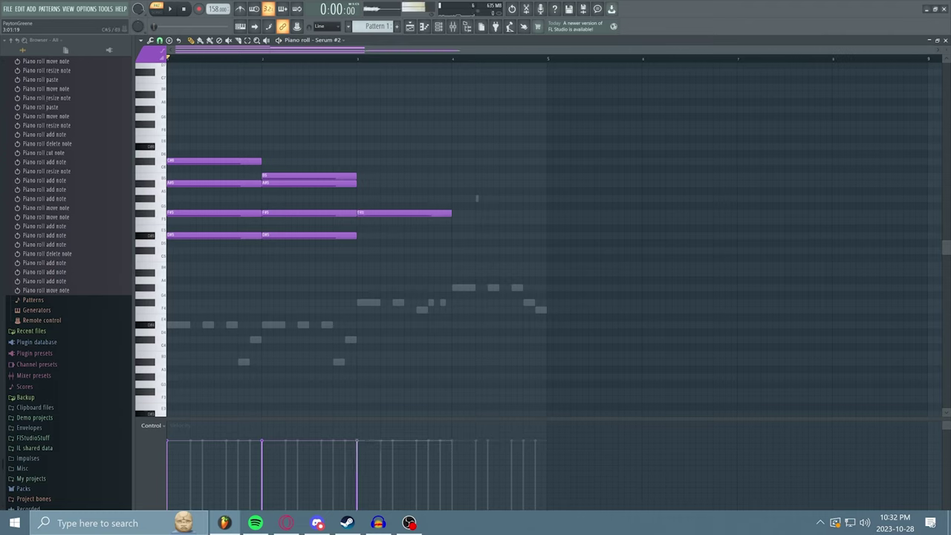
click(381, 182)
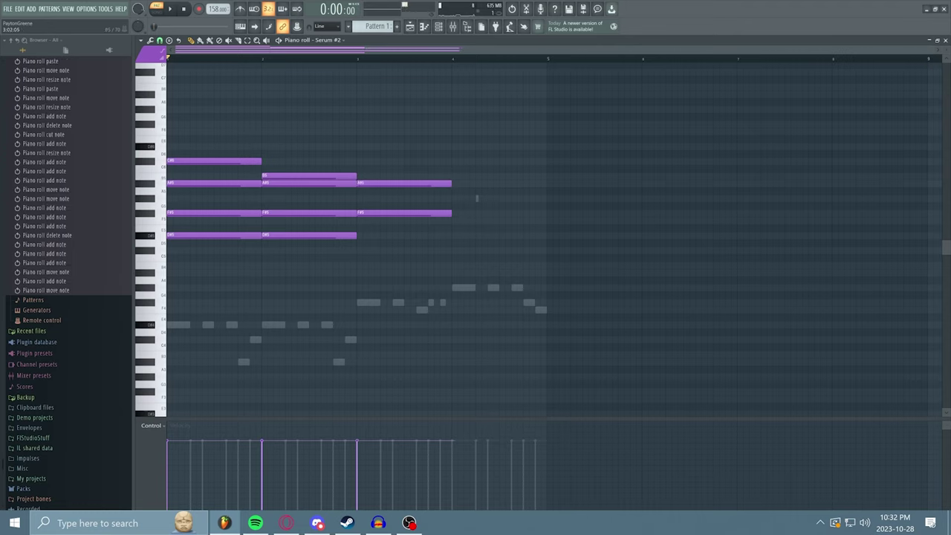
click(381, 161)
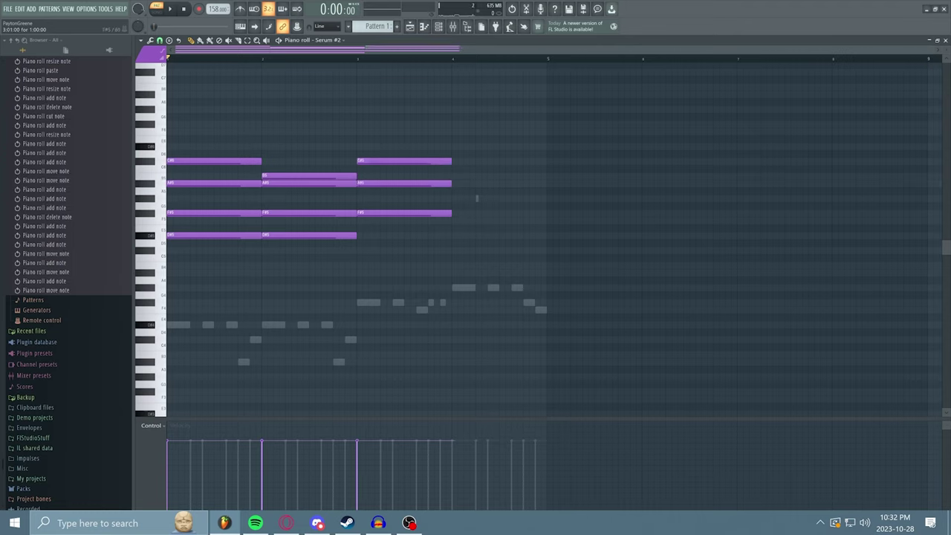
click(381, 220)
key(space)
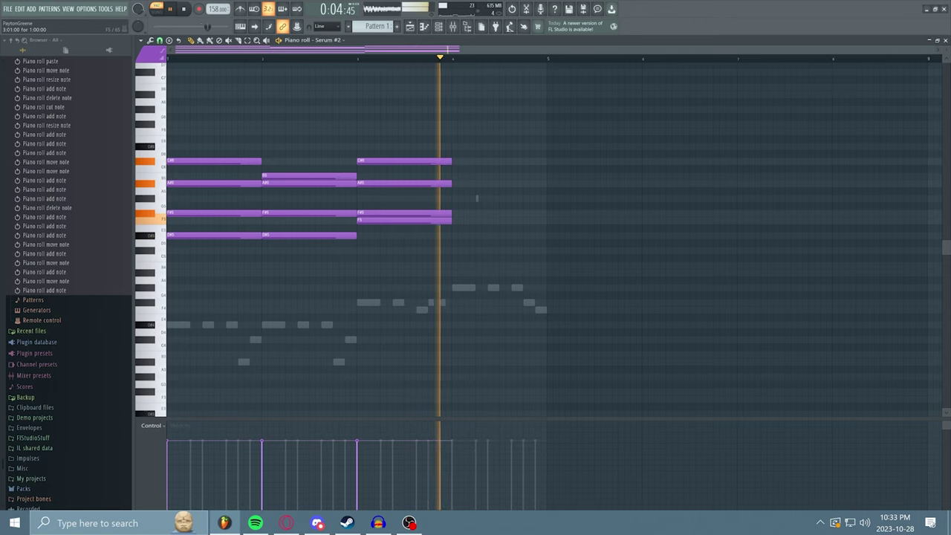
Place a full-bar chord of D#5, F#5, G#5 and B5 in bar 4 and play back the progression
key(space)
scroll(69, 282, up, 1)
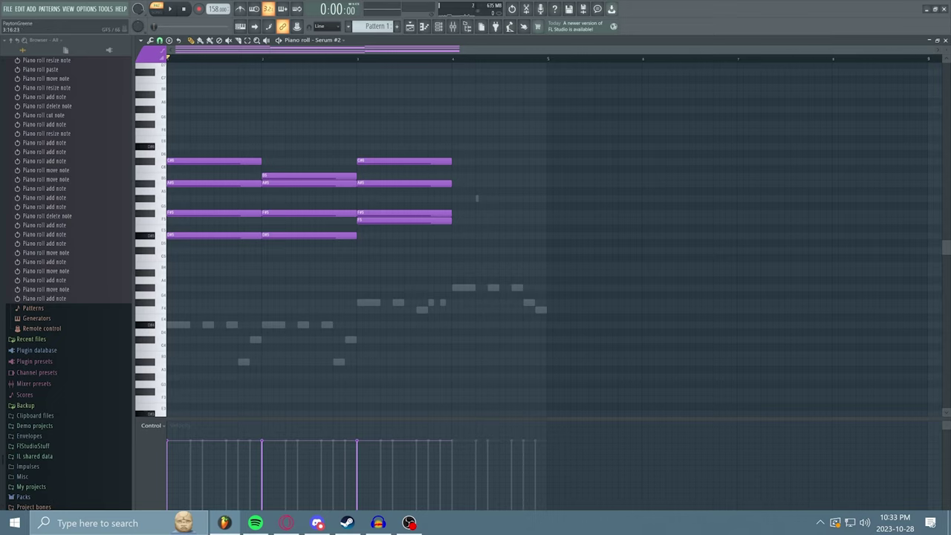
click(476, 199)
click(457, 176)
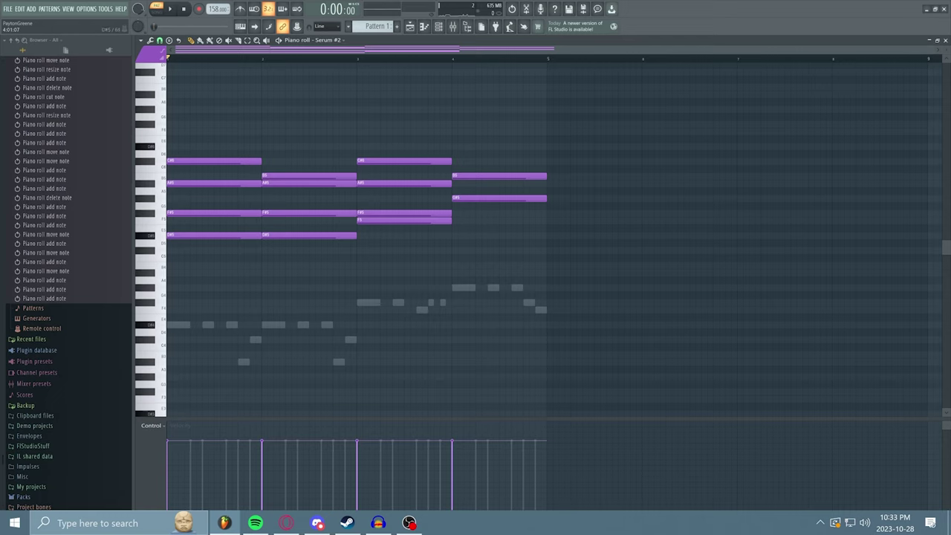
click(476, 235)
click(476, 213)
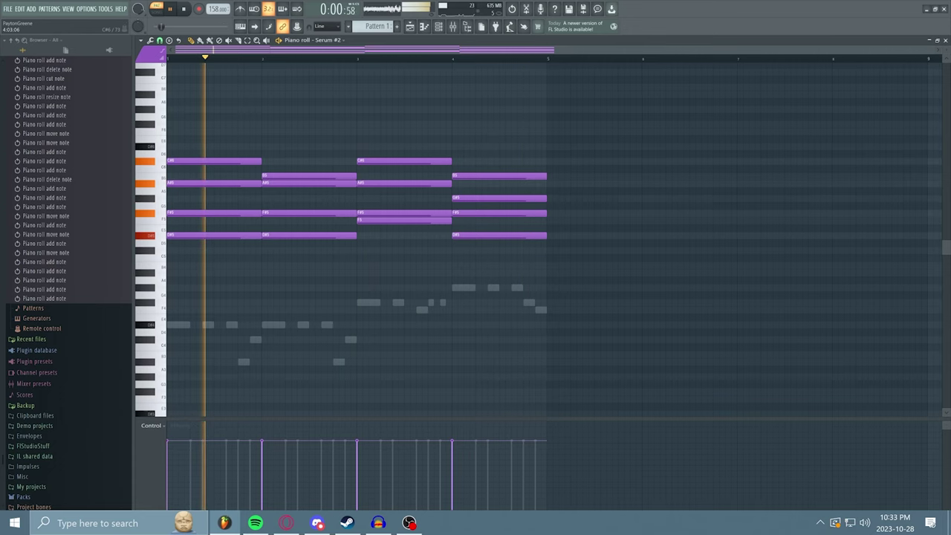
key(space)
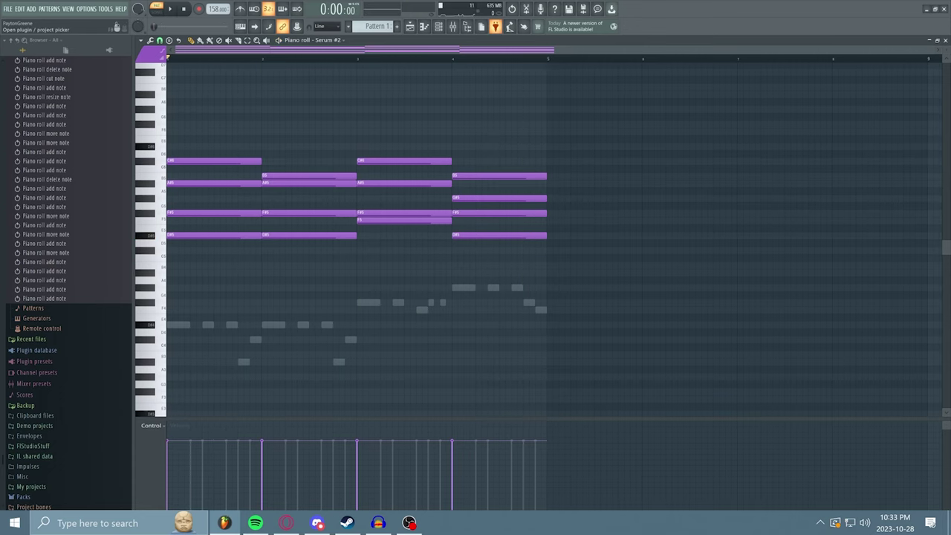
click(452, 26)
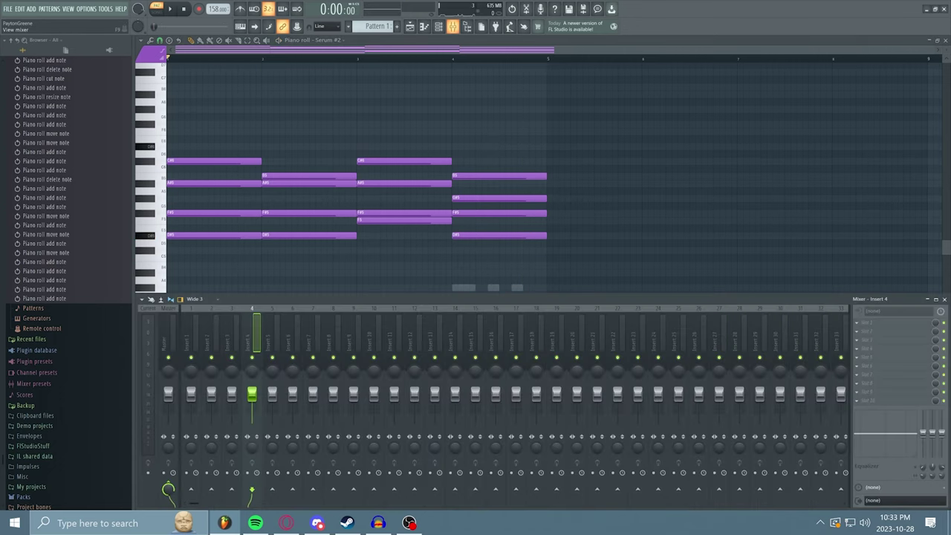
click(453, 26)
click(438, 26)
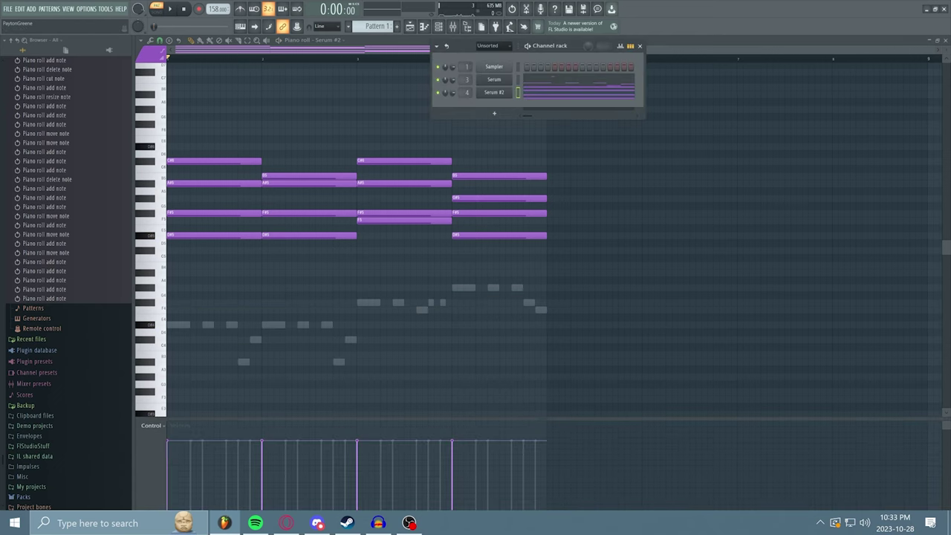
click(494, 113)
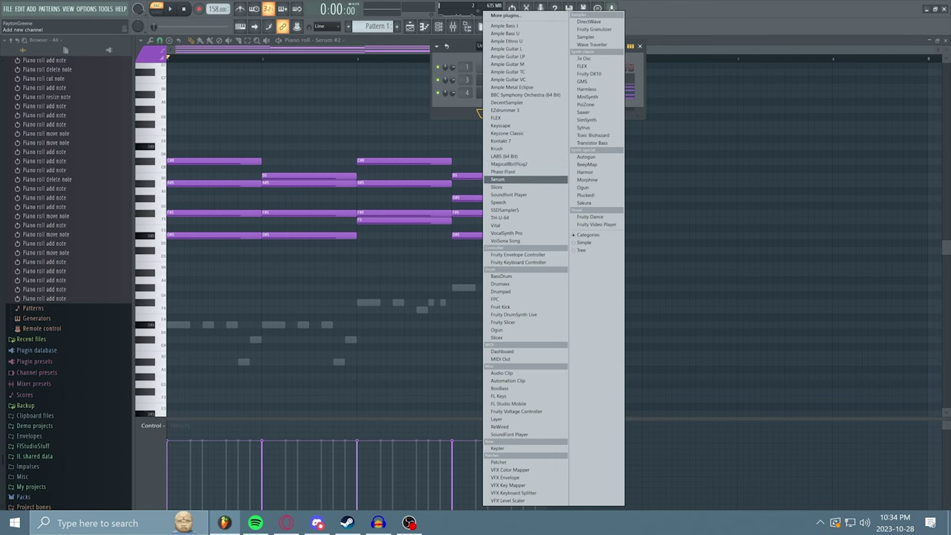
key(Return)
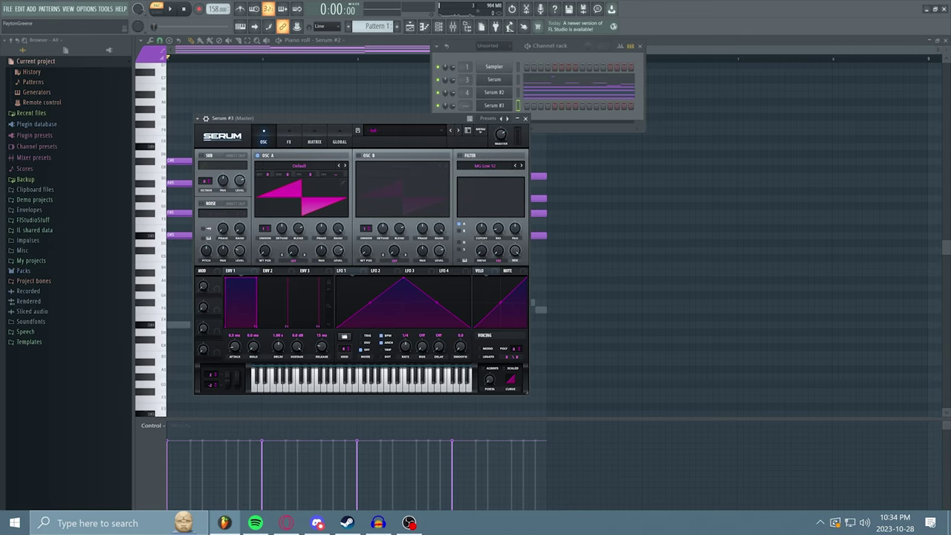
click(403, 131)
mouse_move(456, 442)
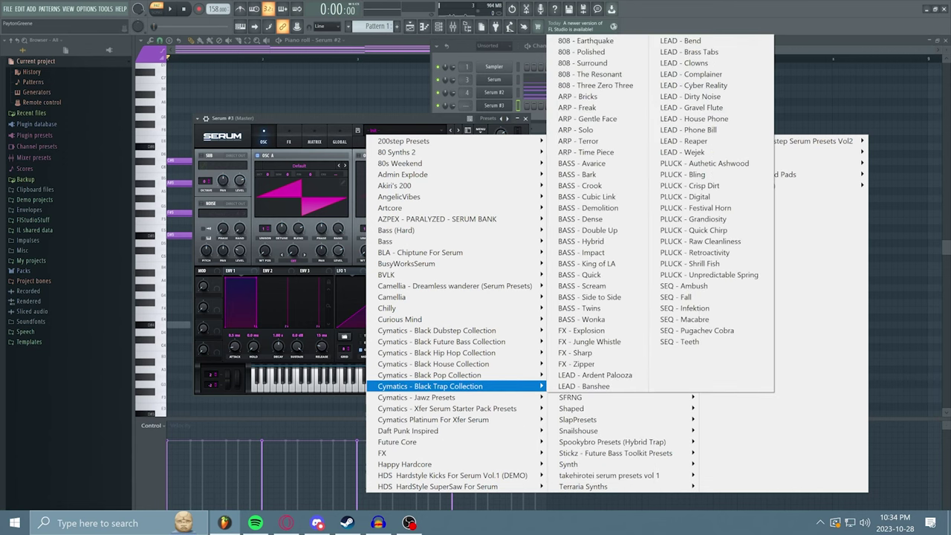
mouse_move(401, 308)
mouse_move(587, 274)
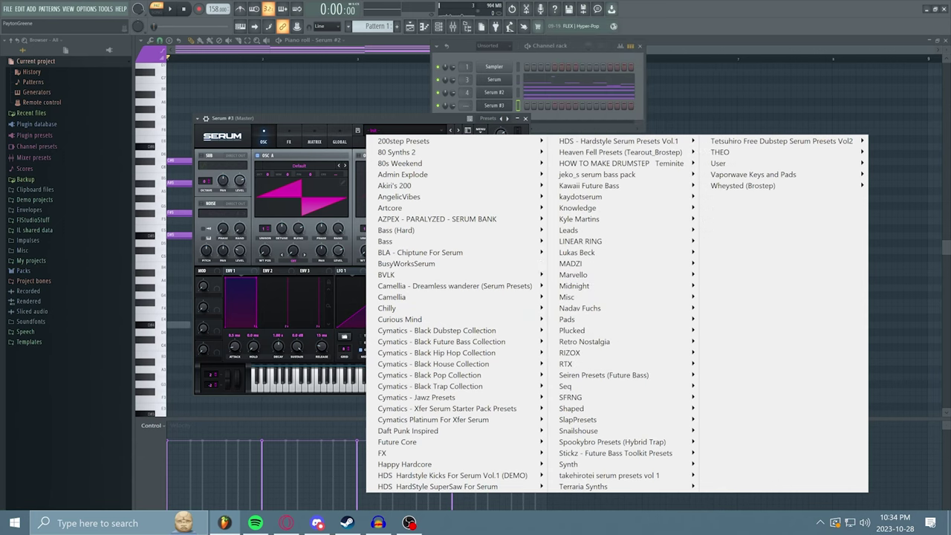
click(334, 327)
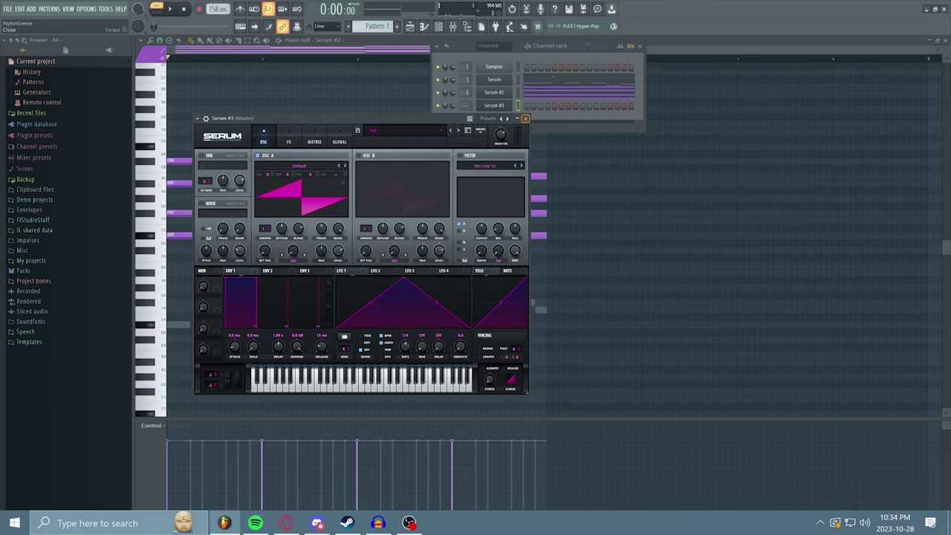
click(494, 106)
right_click(494, 105)
click(528, 182)
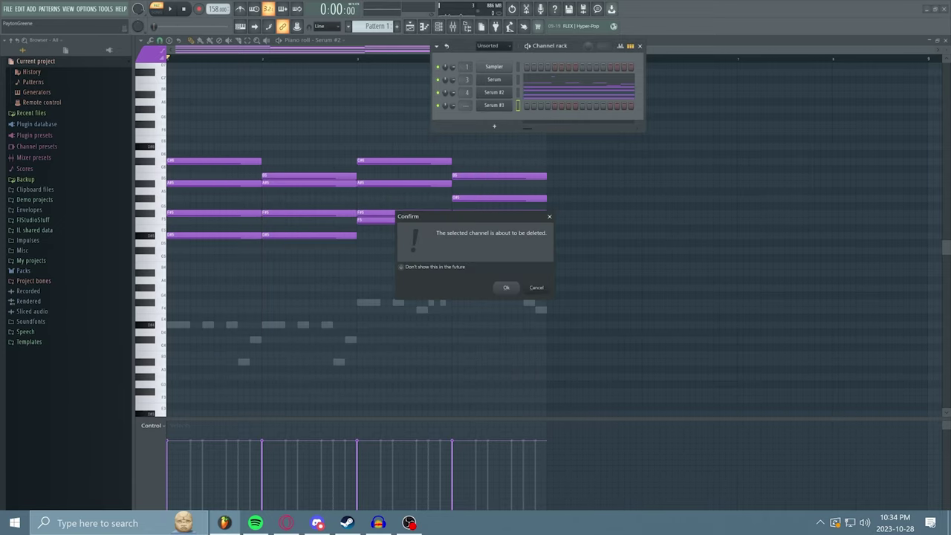
click(506, 287)
Add a FLEX instrument channel and open its preset search across all packs
click(479, 112)
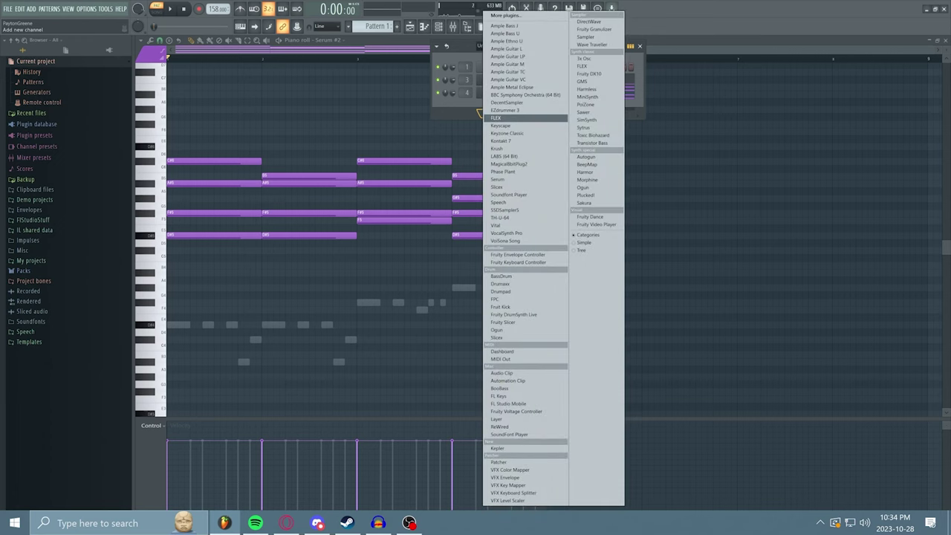
click(496, 118)
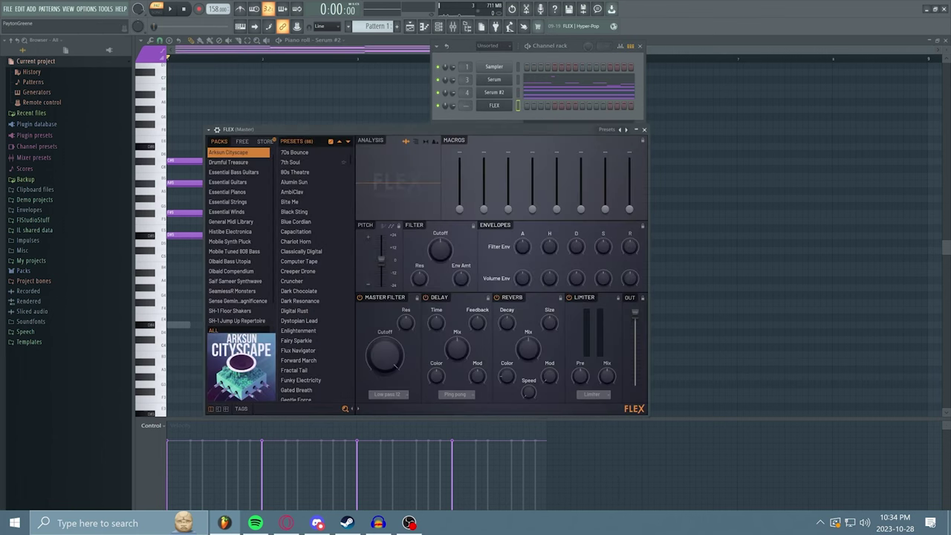
click(223, 330)
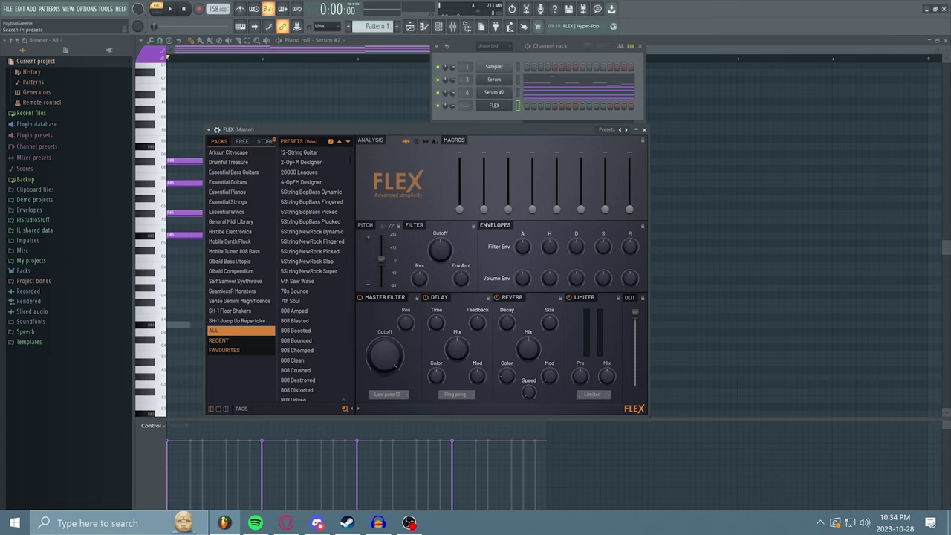
click(344, 408)
text(flex)
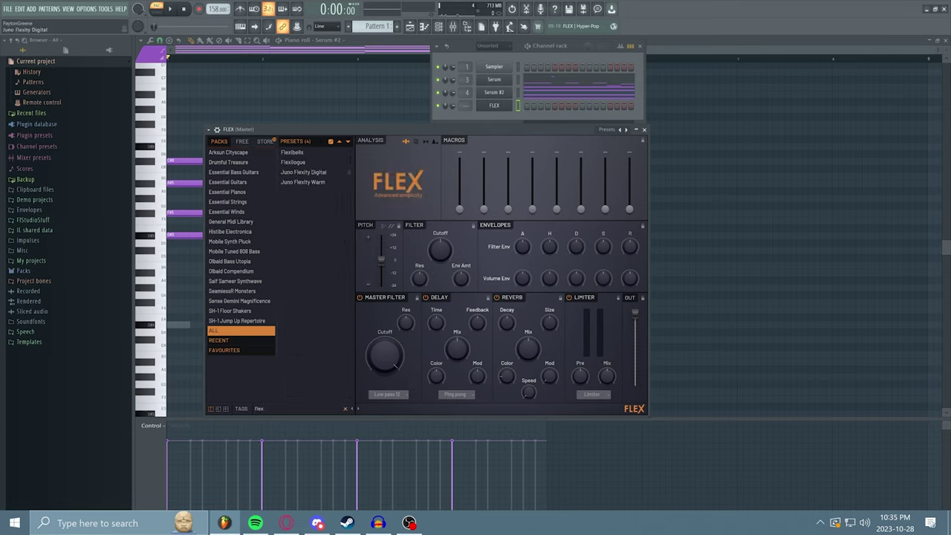
key(BackSpace)
key(BackSpace)
key(BackSpace)
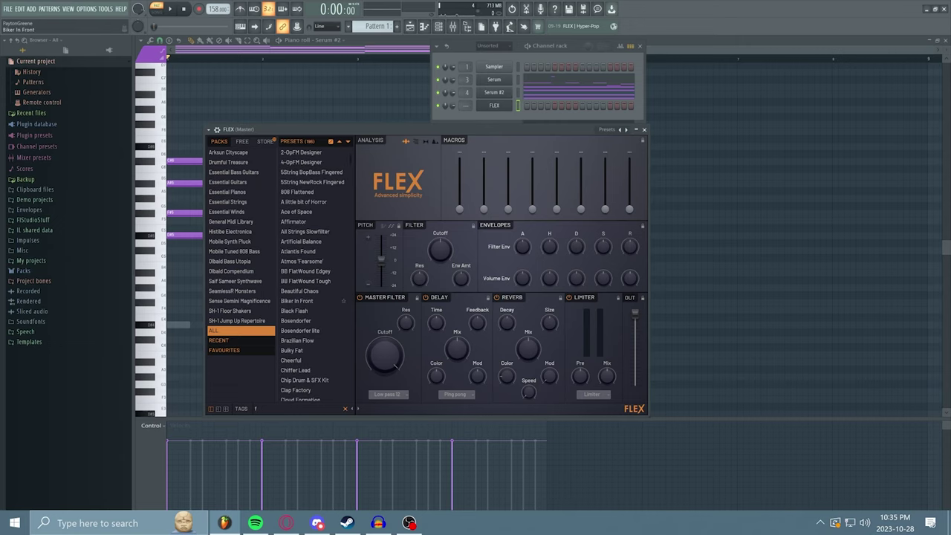
key(BackSpace)
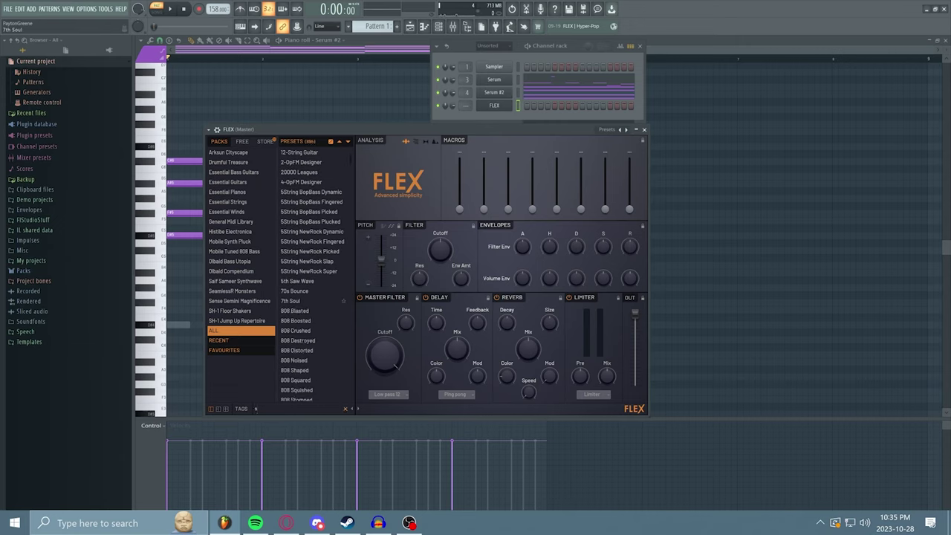
Search the FLEX presets for "sub", load Sub Bass and route its channel to mixer track 5
text(sub)
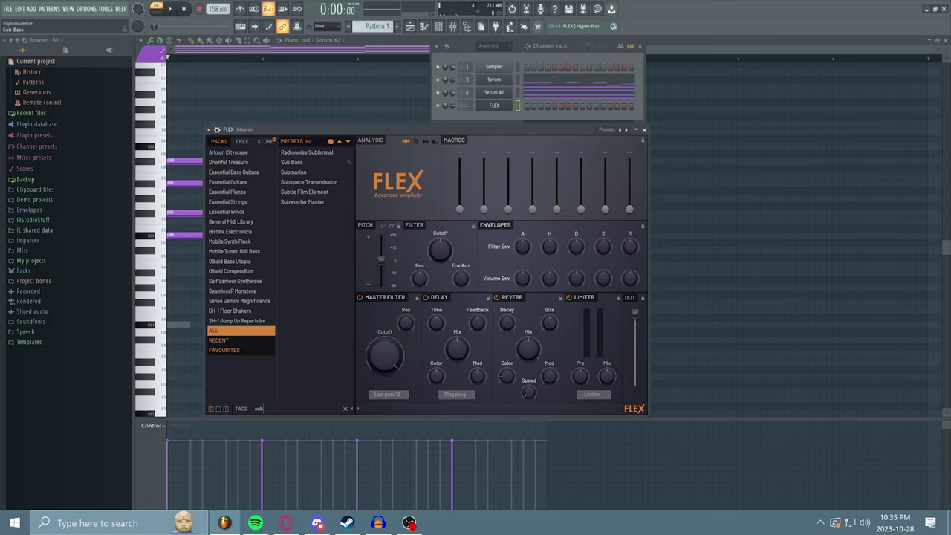
click(625, 130)
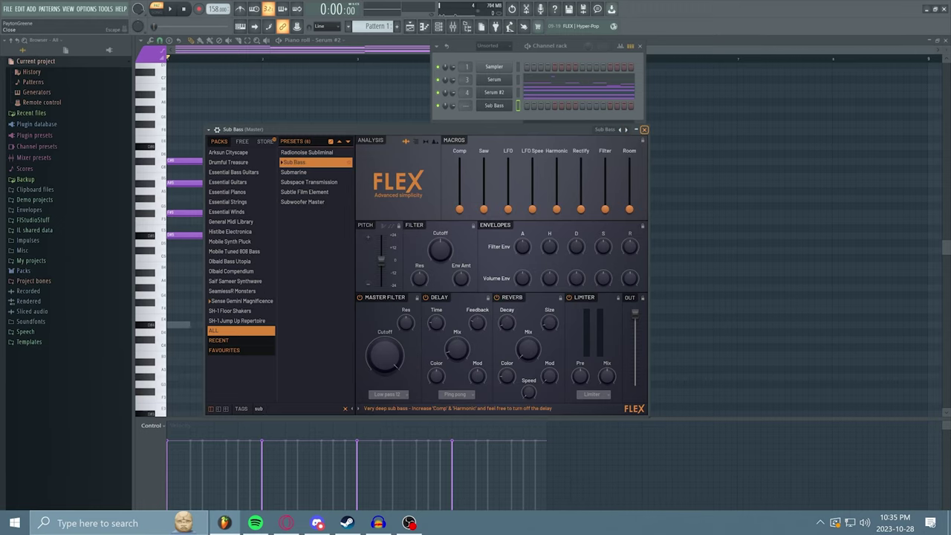
click(644, 129)
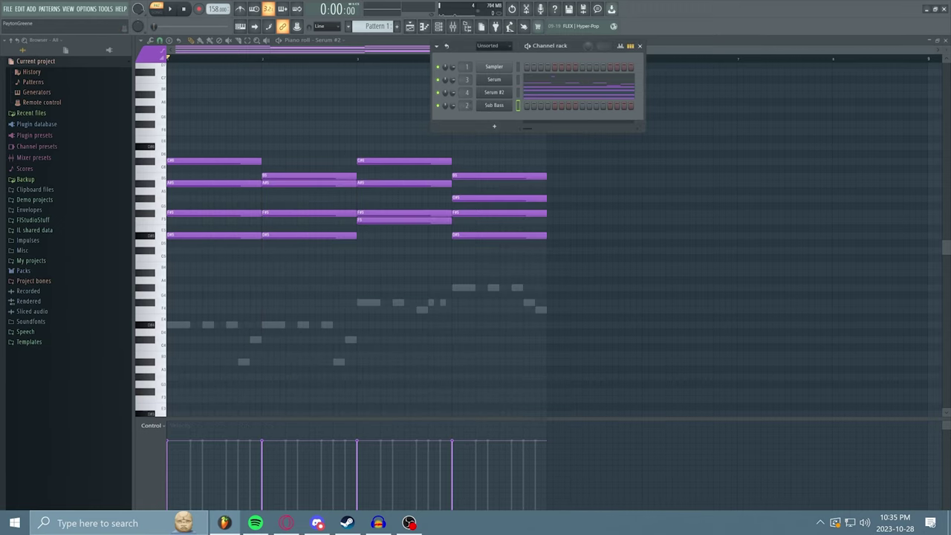
scroll(466, 105, up, 1)
click(639, 46)
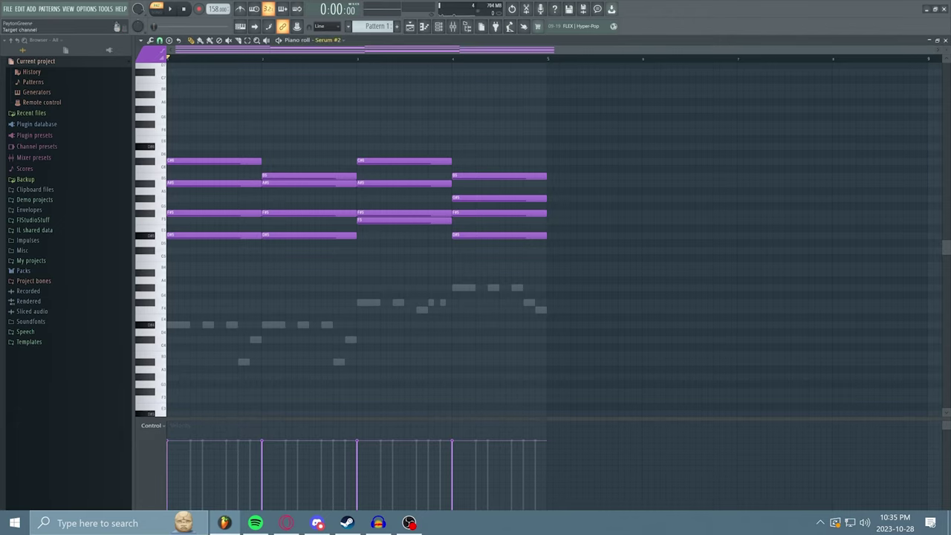
Copy the bass pattern from the Serum piano roll into the Sub Bass piano roll and play it back
click(314, 40)
click(329, 63)
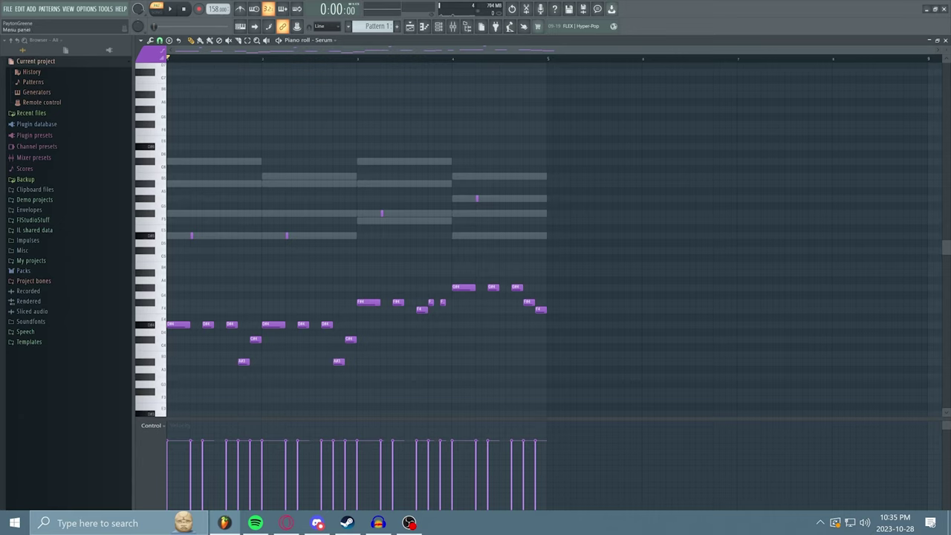
click(20, 8)
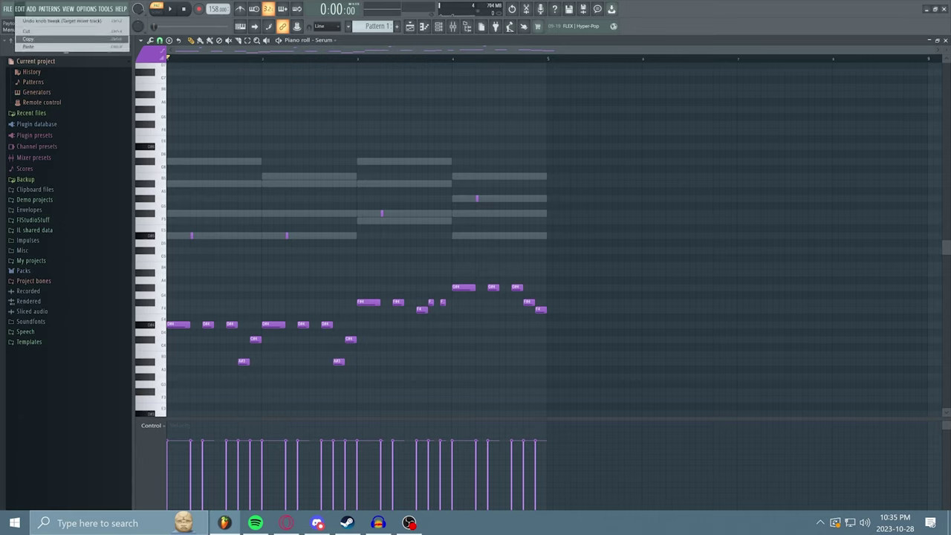
click(28, 38)
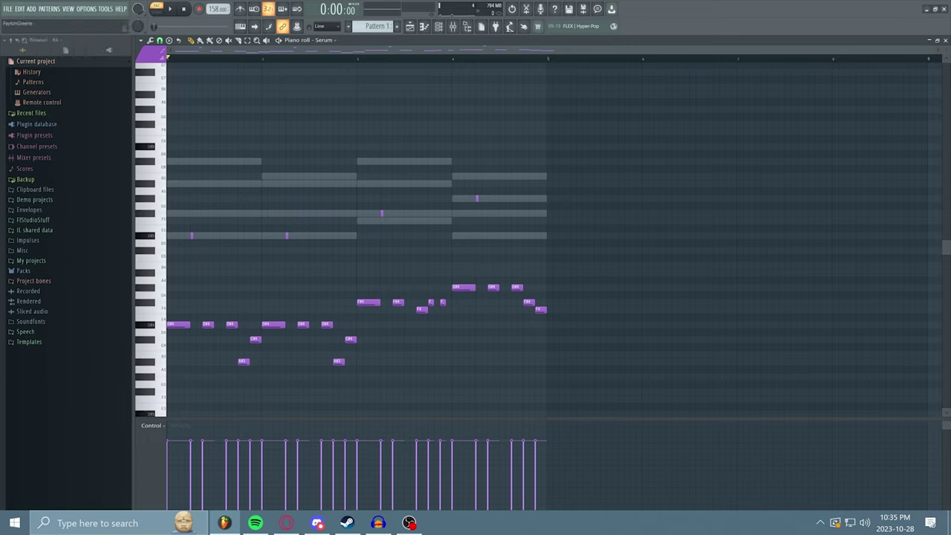
click(324, 40)
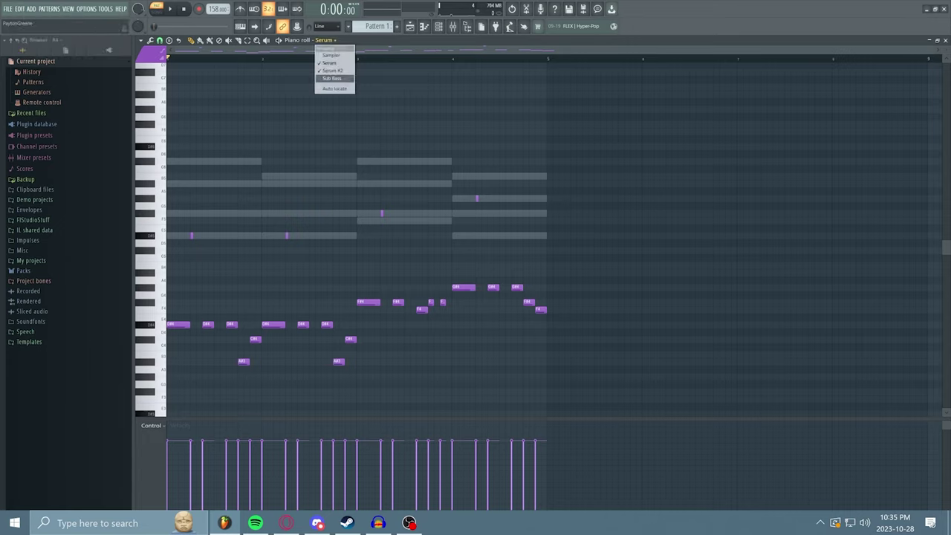
click(331, 78)
click(20, 8)
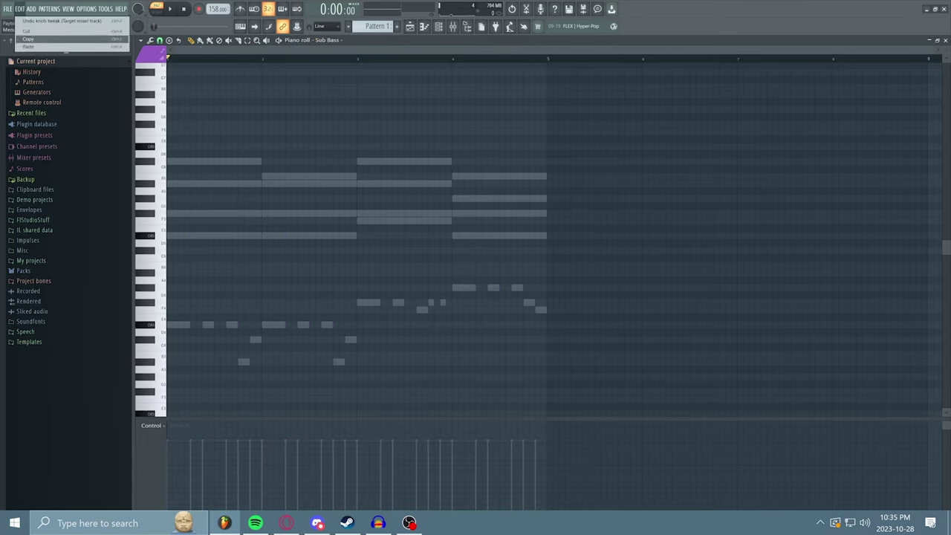
click(28, 46)
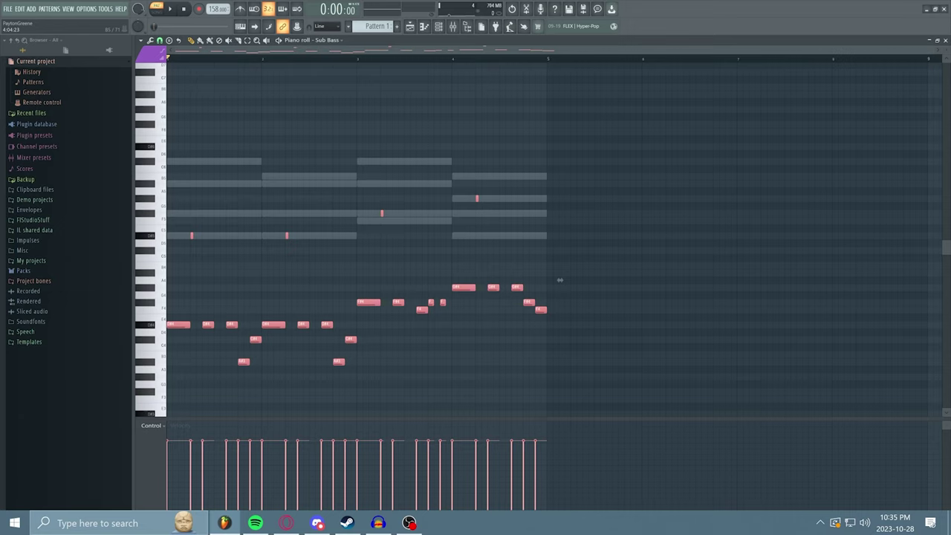
key(space)
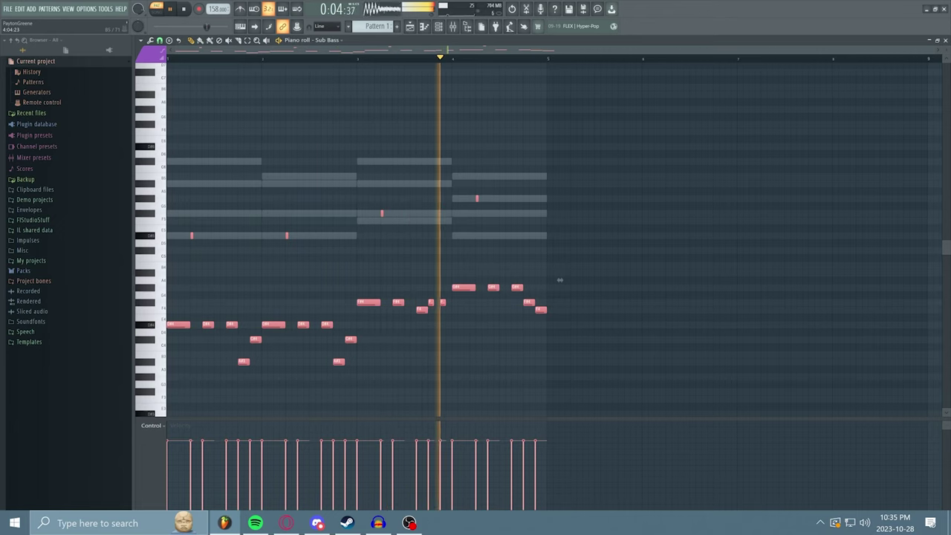
Transpose all the pasted Sub Bass notes down one octave and play back the pattern
scroll(357, 240, down, 3)
key(space)
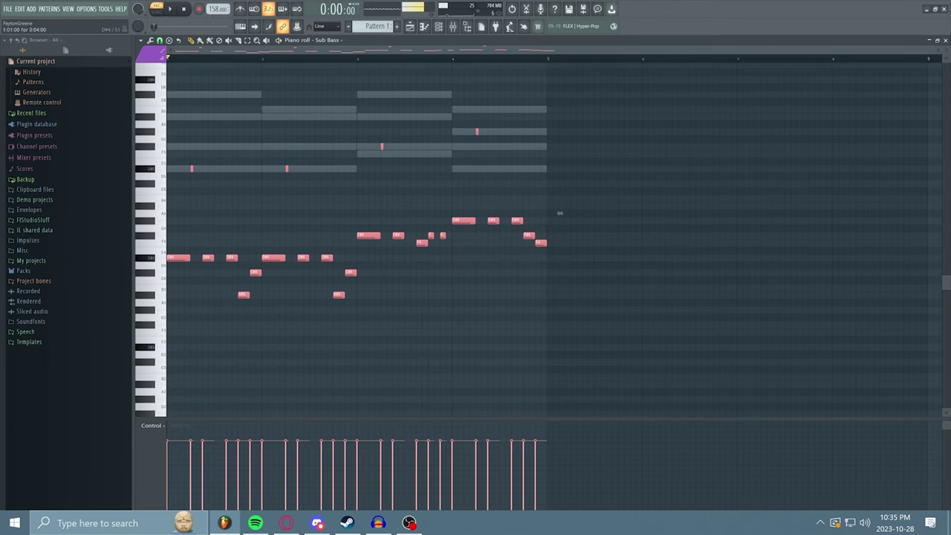
drag(560, 213, 559, 302)
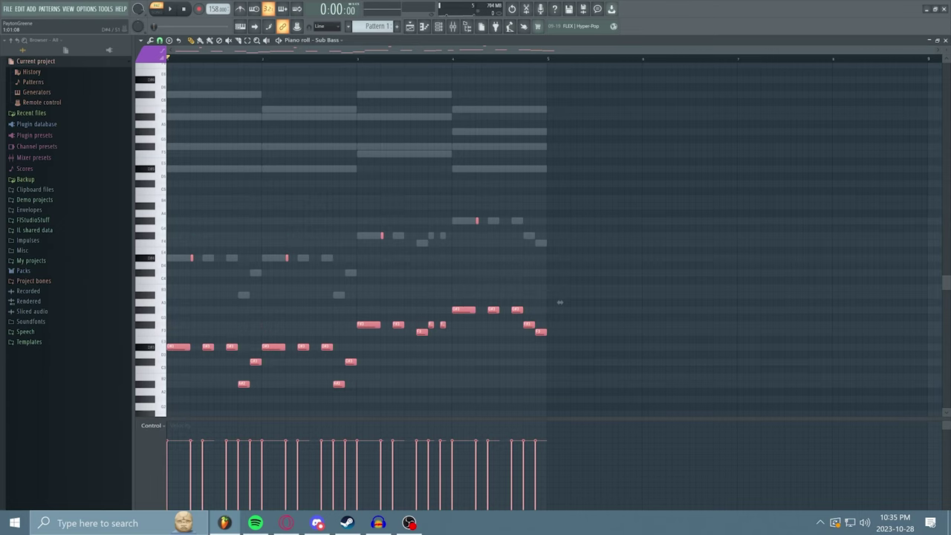
key(space)
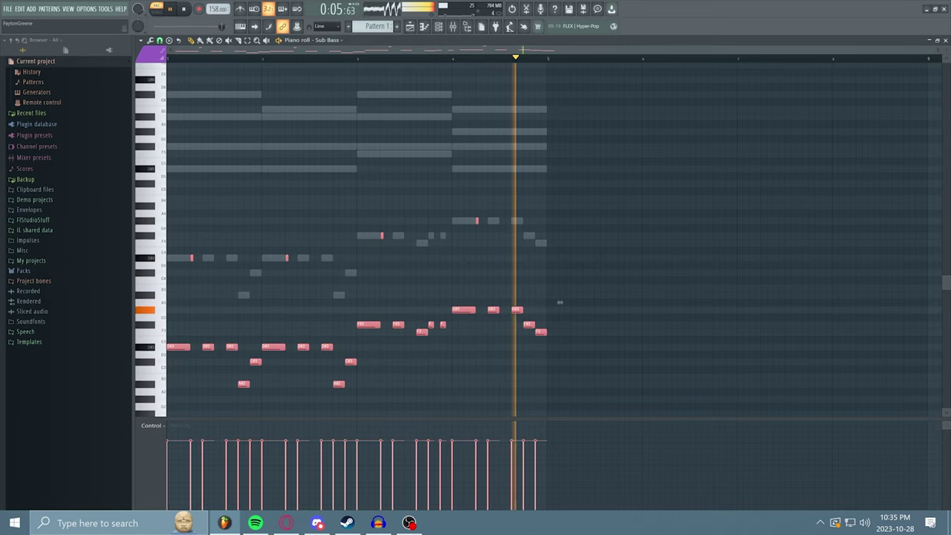
key(space)
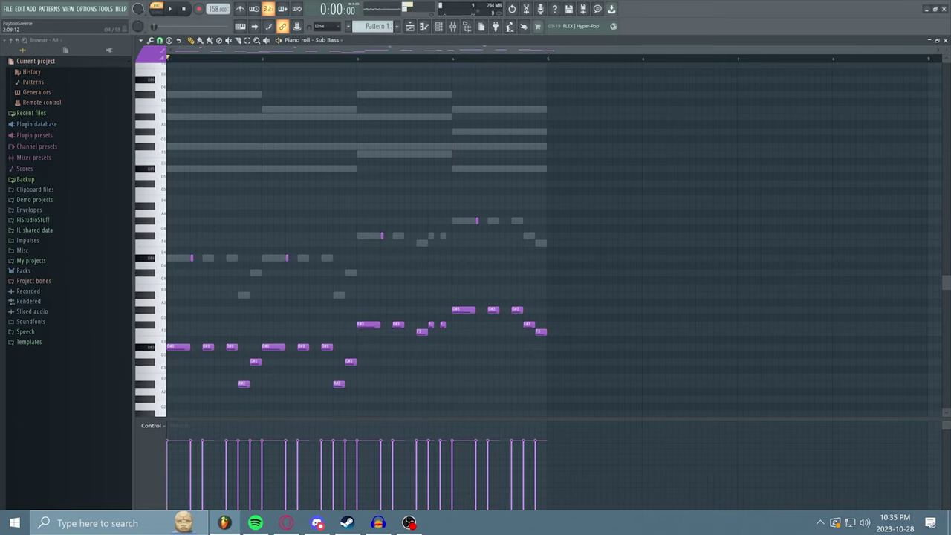
Check the mixer and bring up the original Serum bass pattern in the piano roll
click(453, 26)
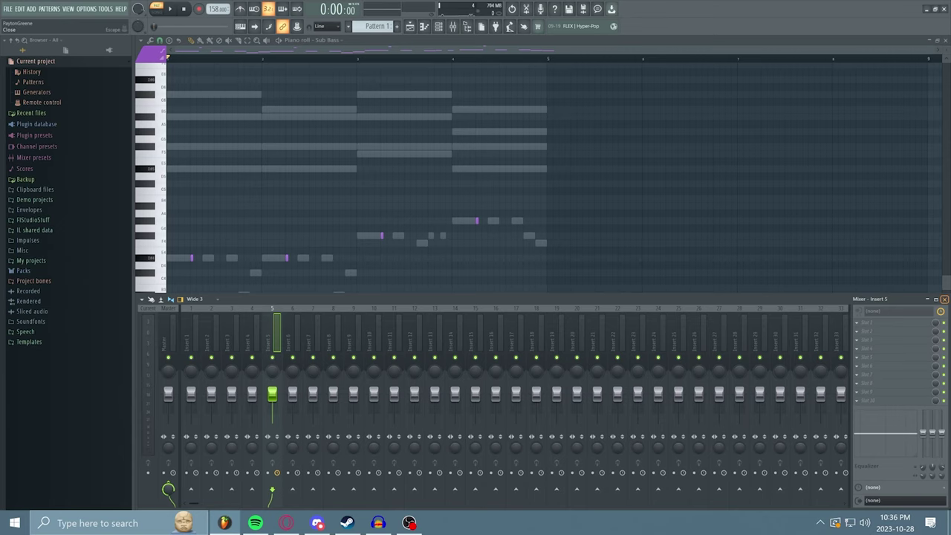
click(944, 299)
click(328, 41)
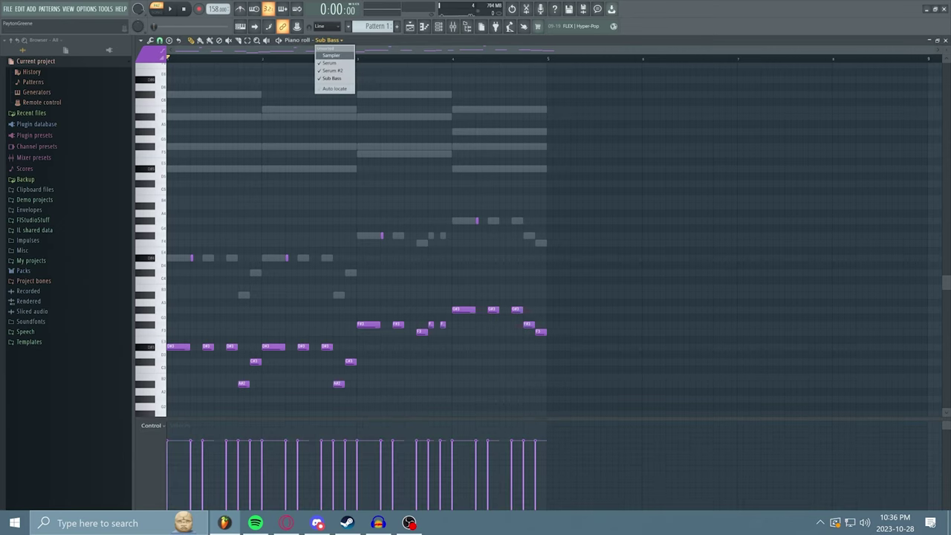
click(329, 62)
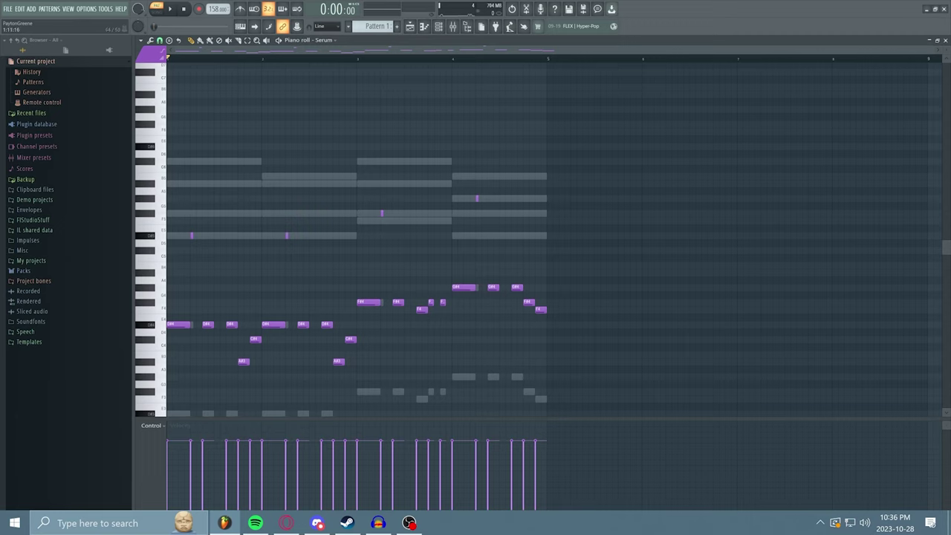
click(177, 325)
Add another Serum instrument channel and load a lead preset in it
click(439, 26)
click(478, 125)
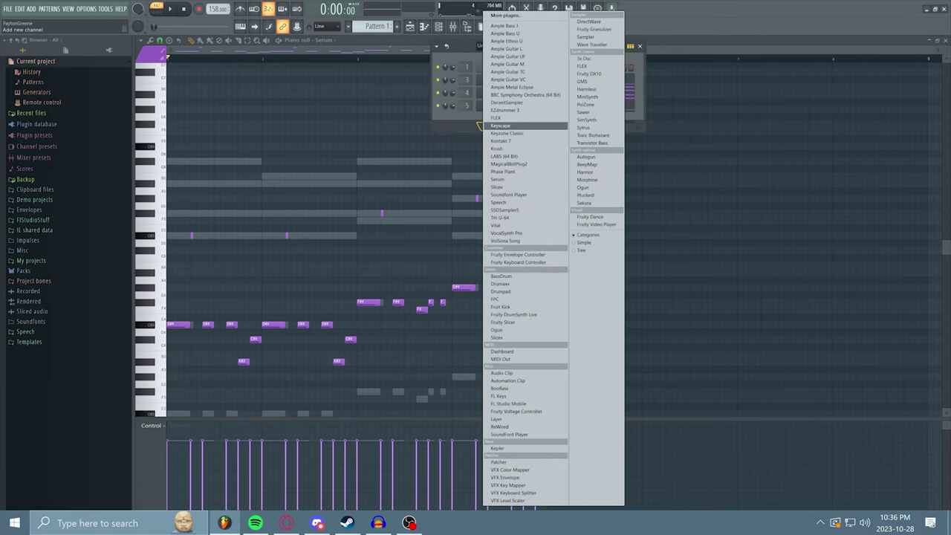
click(497, 179)
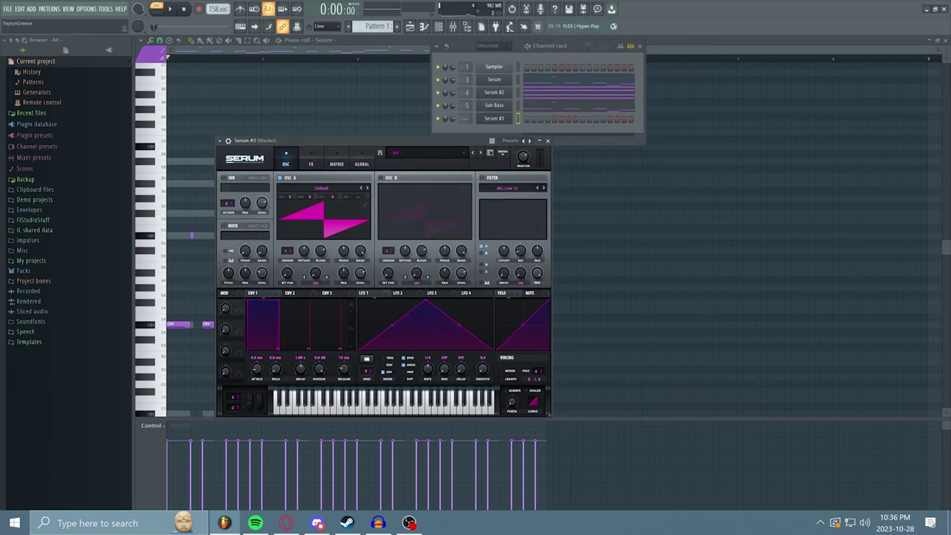
click(428, 153)
mouse_move(428, 214)
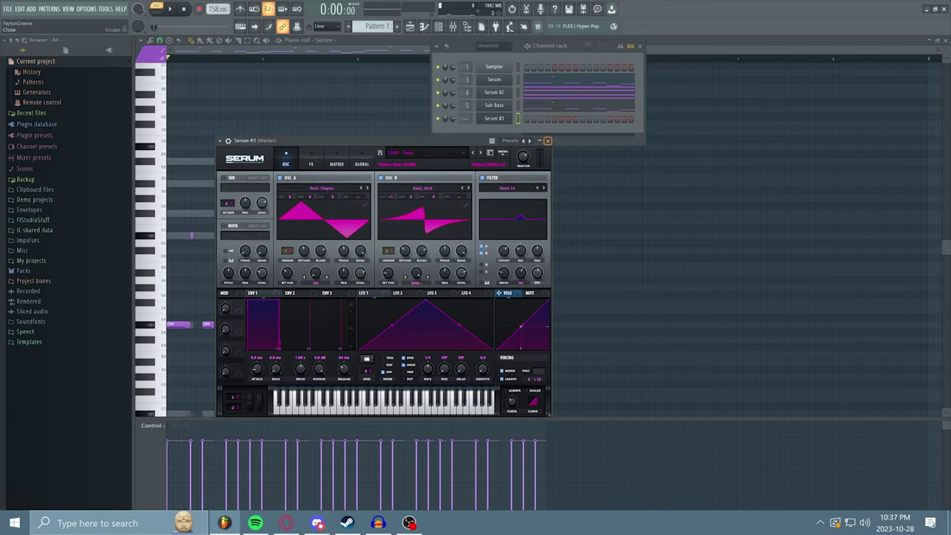
click(547, 141)
click(640, 45)
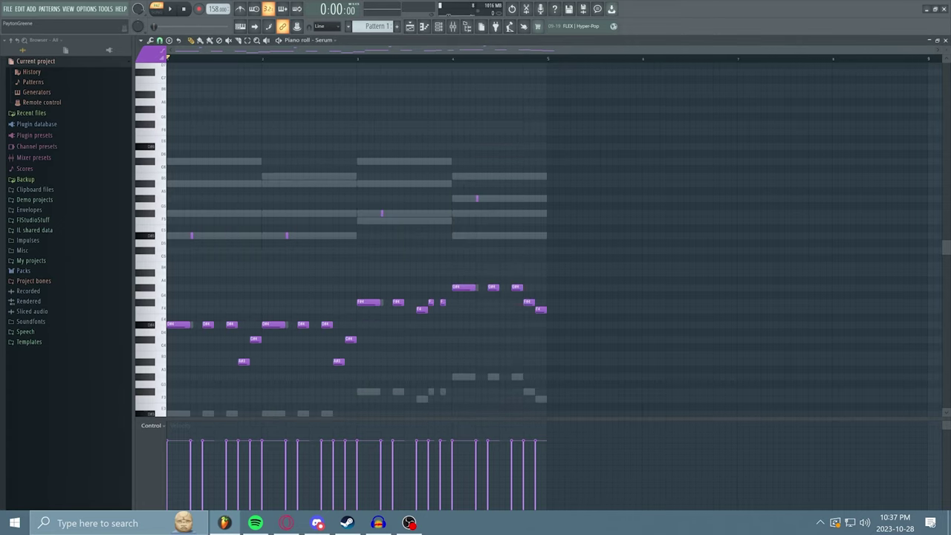
Open the Serum #3 piano roll and place short off-beat F#5, F#5, F5 and F#5 notes in bar 1
click(325, 40)
click(332, 86)
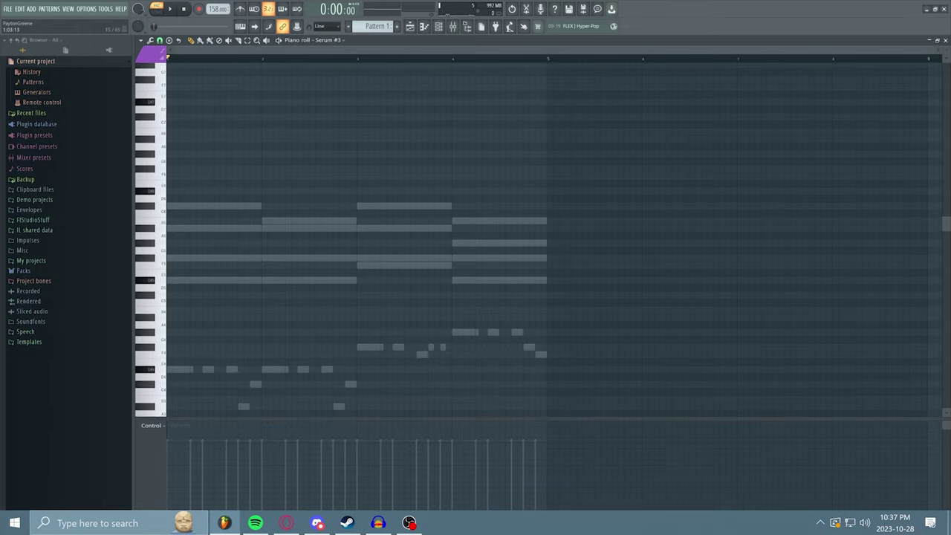
click(184, 265)
right_click(185, 265)
key(space)
key(space)
click(182, 257)
click(206, 258)
click(218, 265)
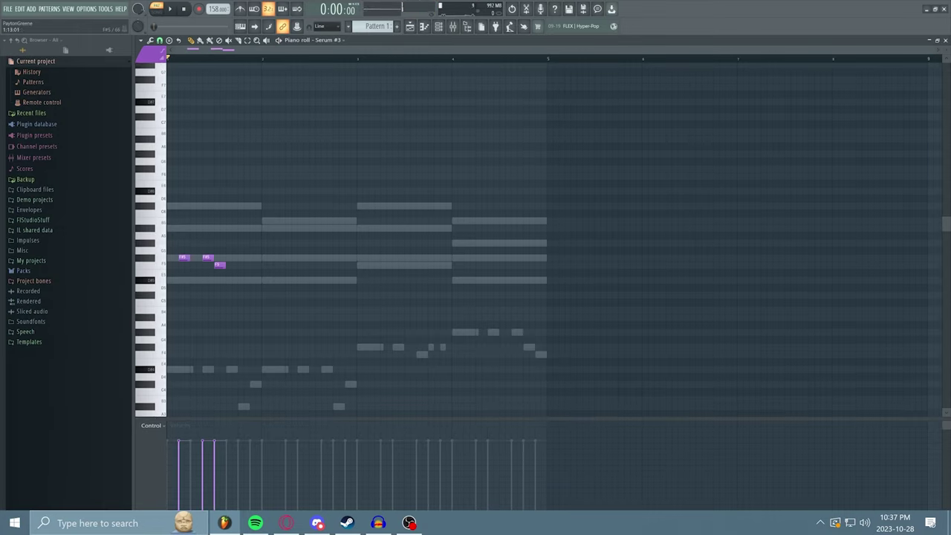
click(242, 258)
Continue the lead melody in bar 2 with F#5, F#5, F5, D#5 and a longer A#5, and play it back
click(277, 258)
click(301, 258)
click(313, 266)
click(324, 280)
click(336, 228)
drag(344, 228, 353, 228)
key(space)
key(space)
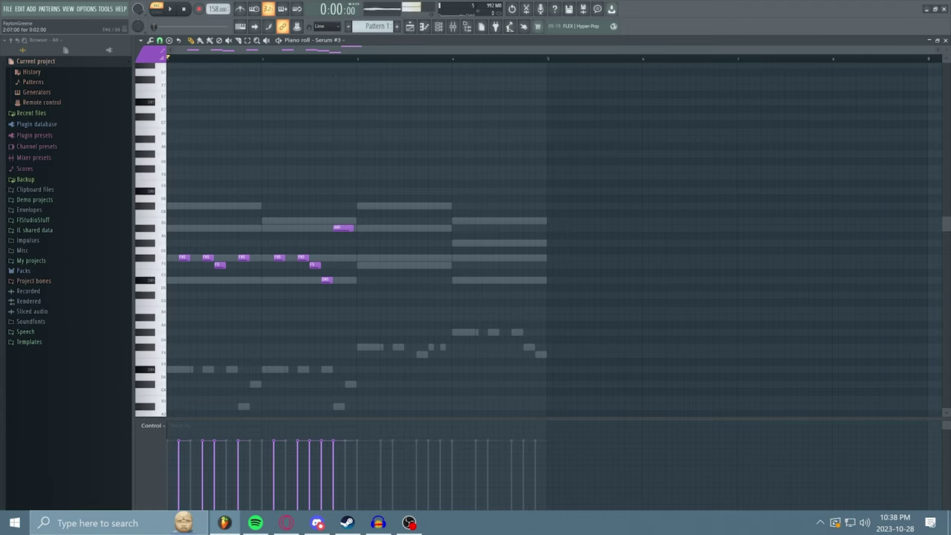
Continue the melody with F#5, F#5, F5 and F#5 in bar 3 and two F#5 notes opening bar 4
key(g)
key(g)
key(v)
key(j)
key(m)
key(g)
key(g)
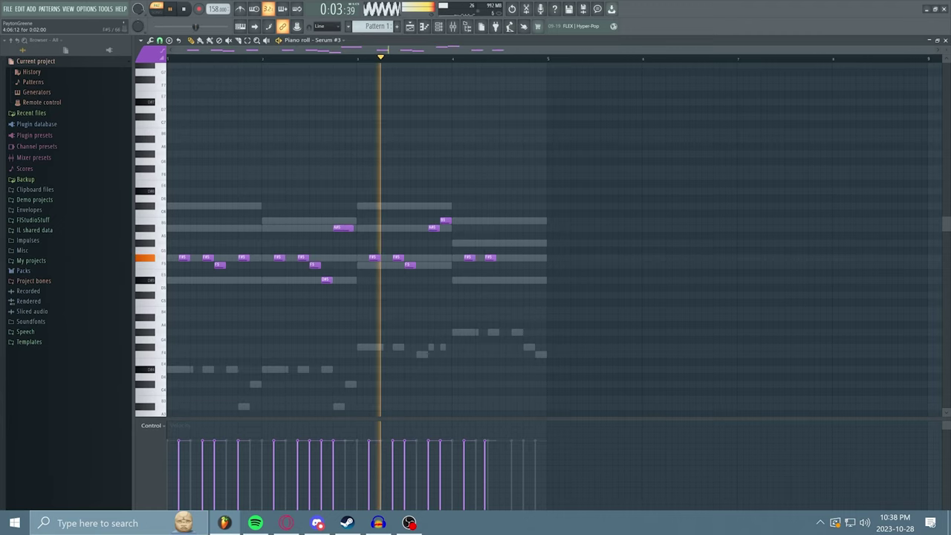
right_click(446, 221)
right_click(434, 228)
click(432, 258)
key(space)
Finish bar 4 of the lead melody with D#5, G#5 and a longer B5, and play it back
click(514, 258)
click(526, 243)
click(539, 220)
key(space)
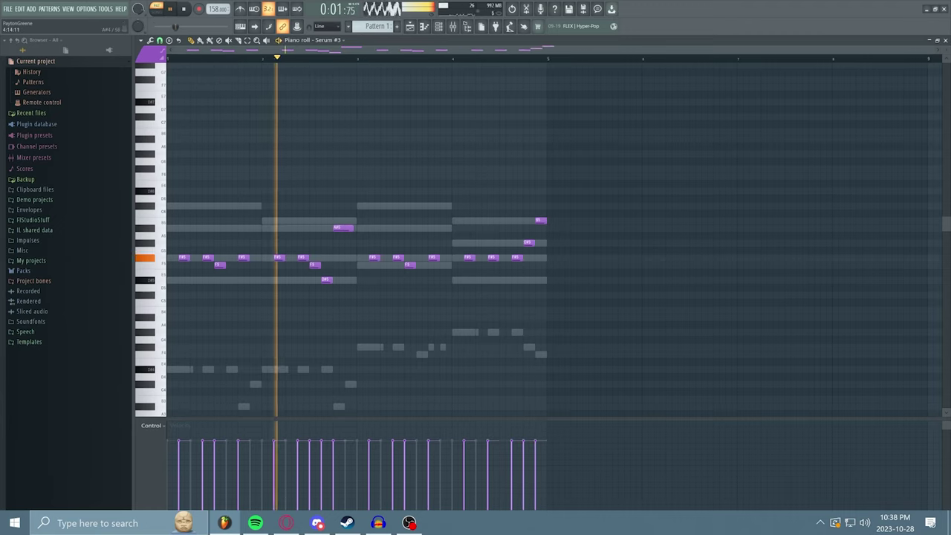
key(d)
key(h)
key(m)
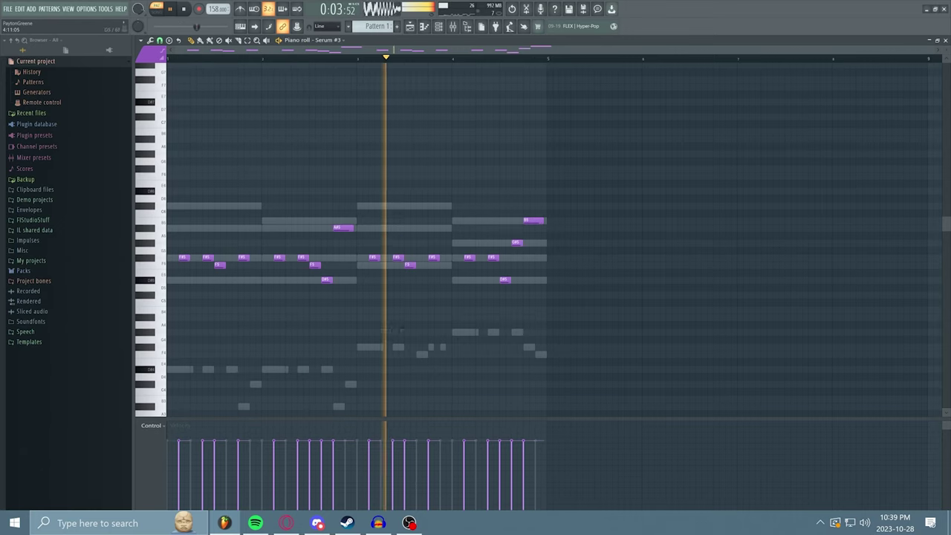
key(space)
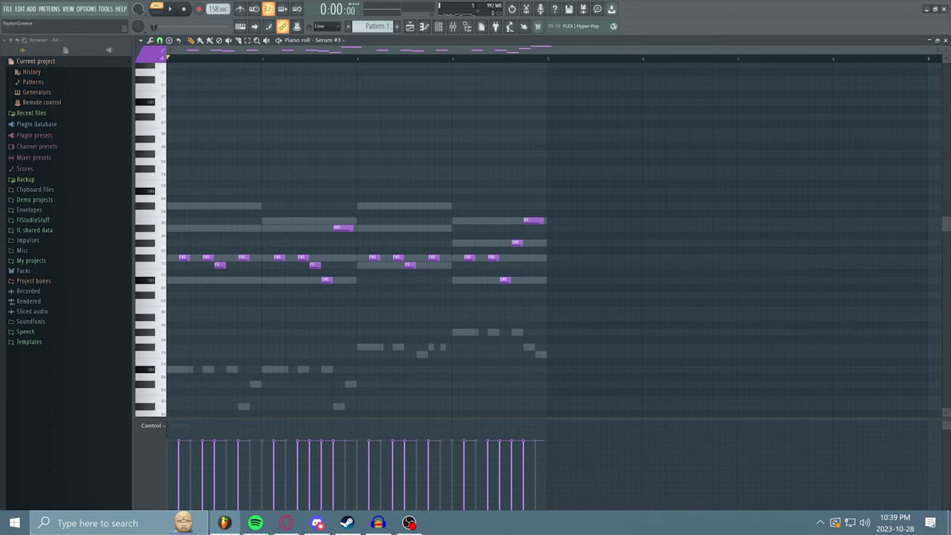
Play back the lead melody with the other parts from the start, from bar 2 and from bar 4
drag(934, 50, 631, 50)
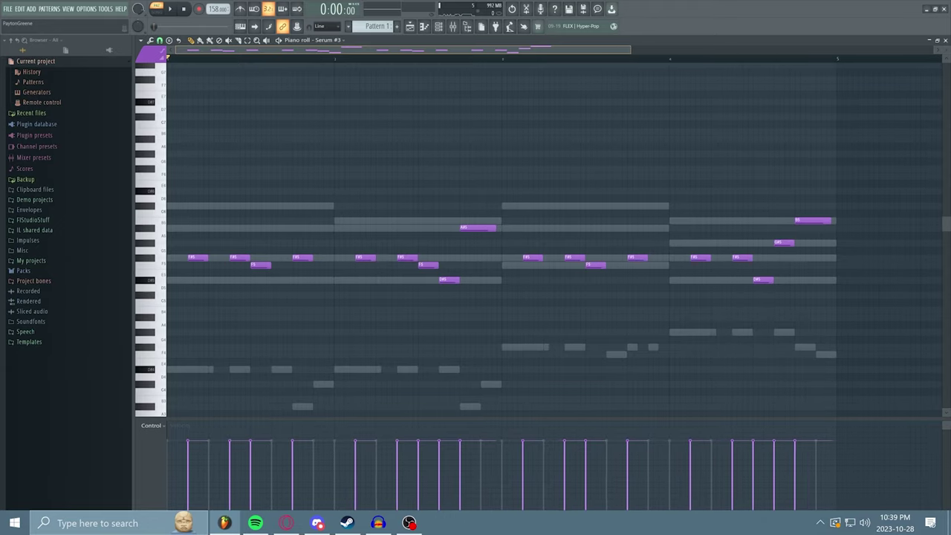
scroll(396, 280, down, 2)
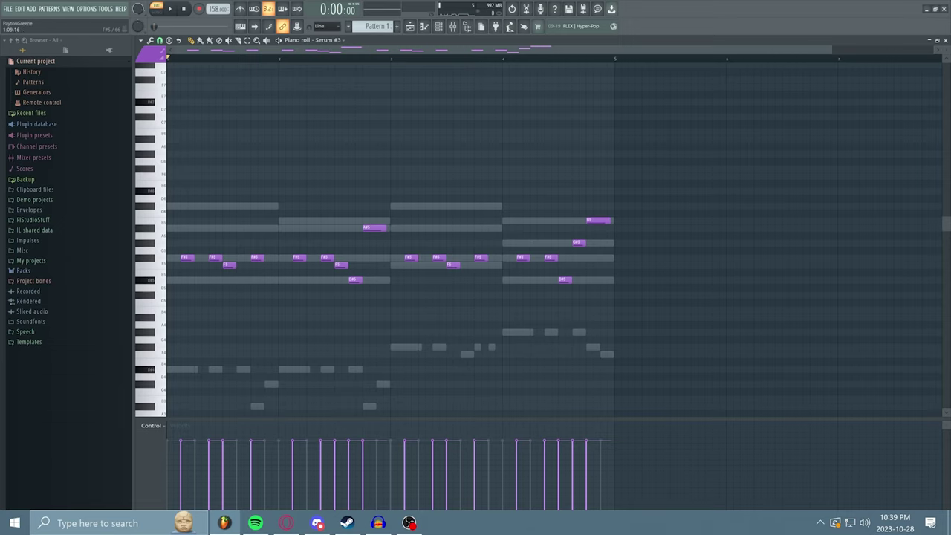
key(space)
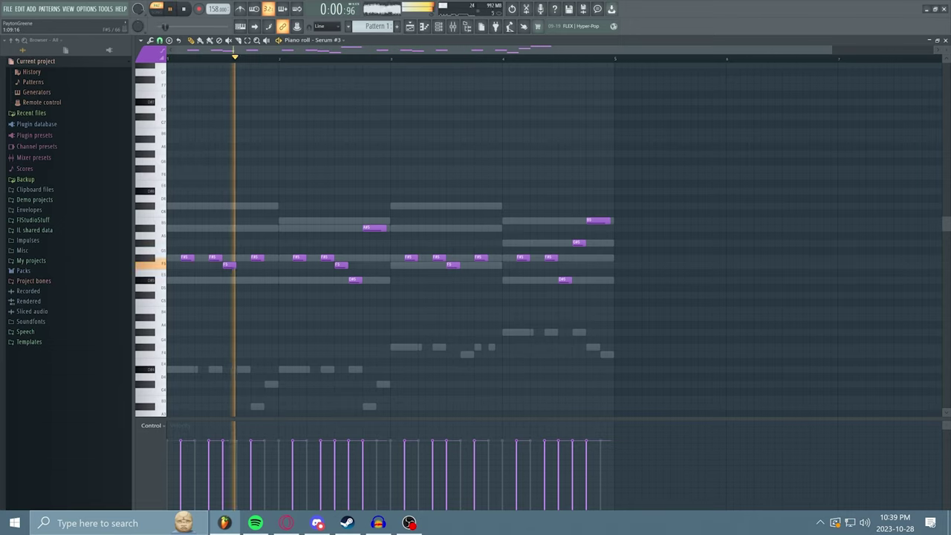
key(space)
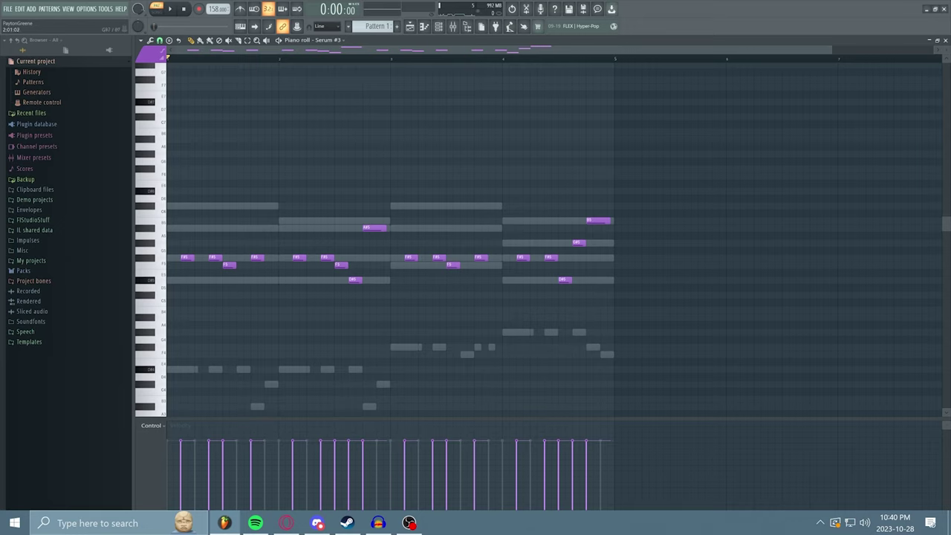
click(280, 59)
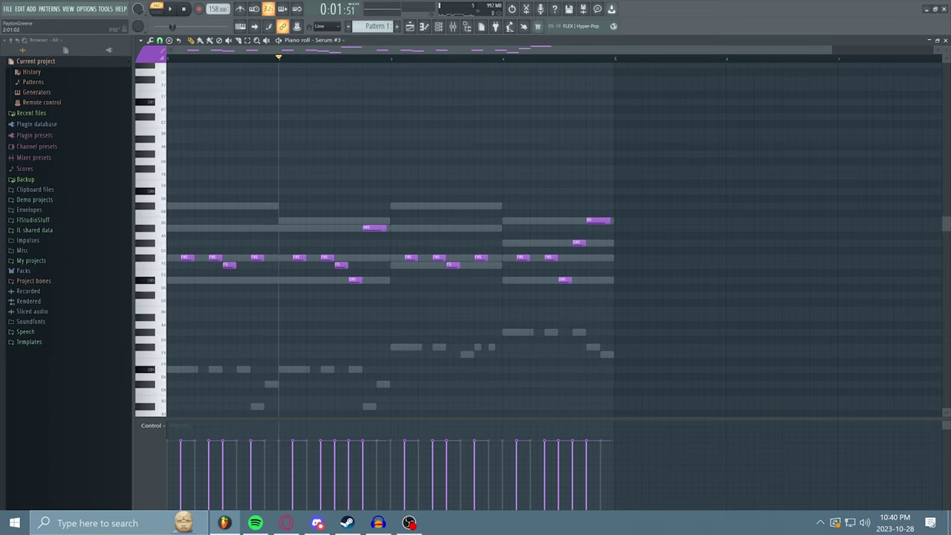
key(space)
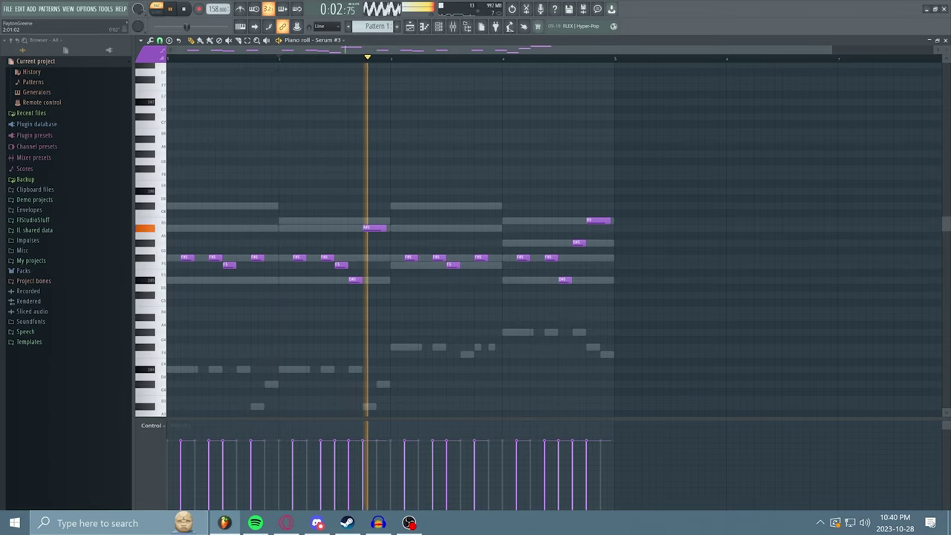
key(space)
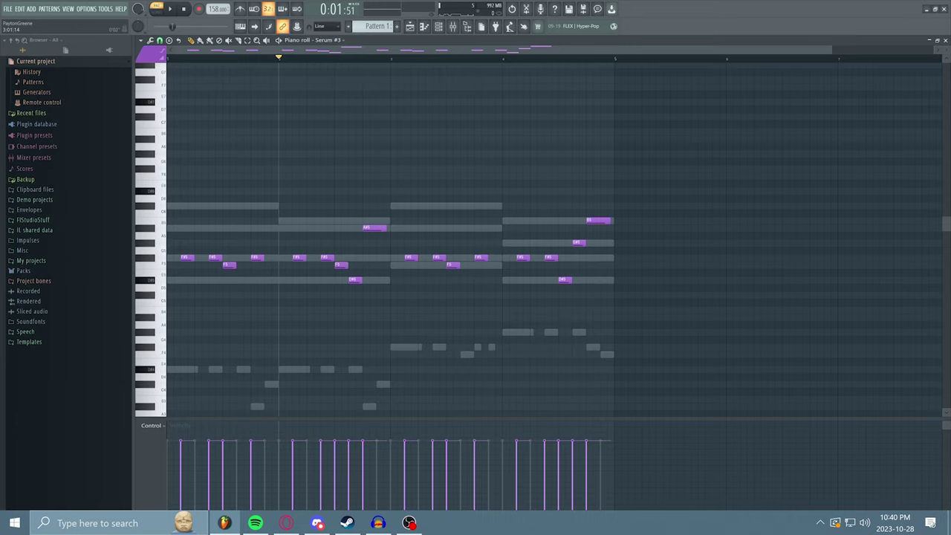
click(391, 59)
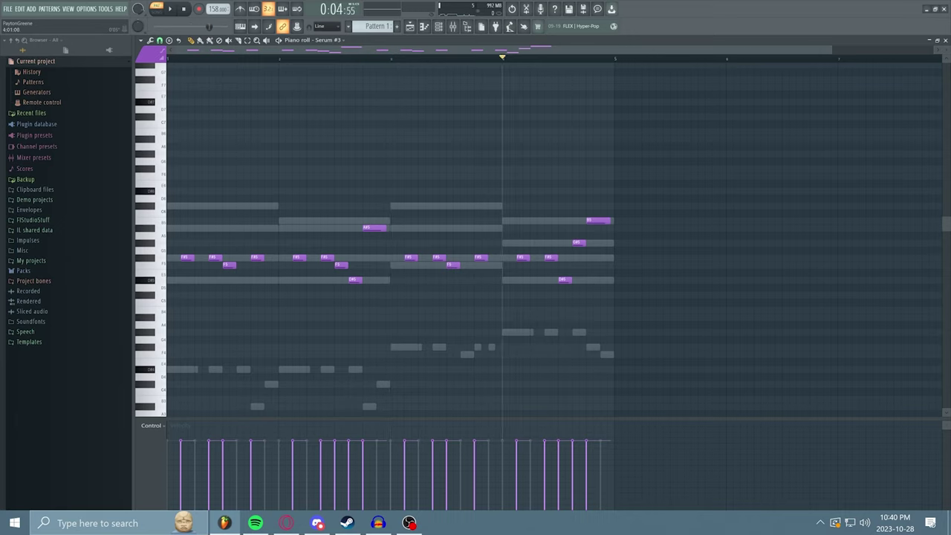
key(space)
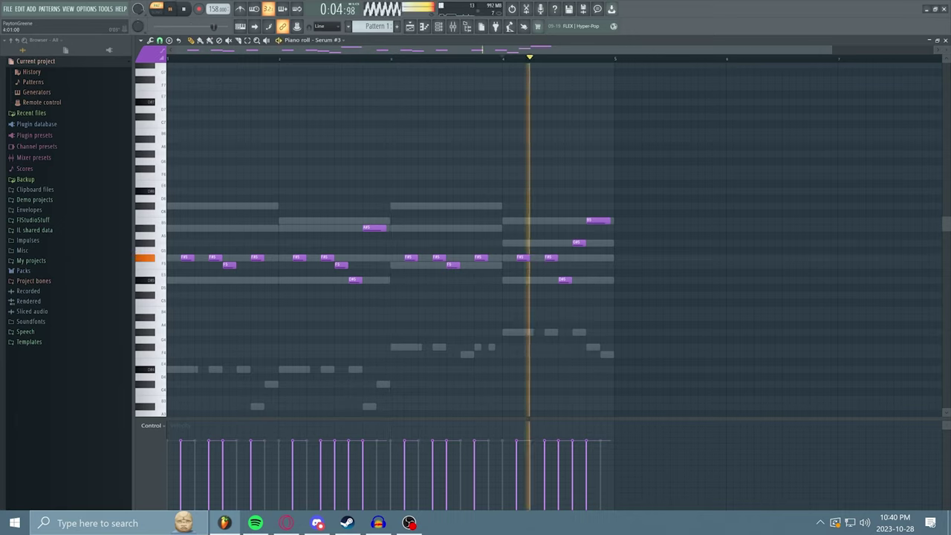
key(space)
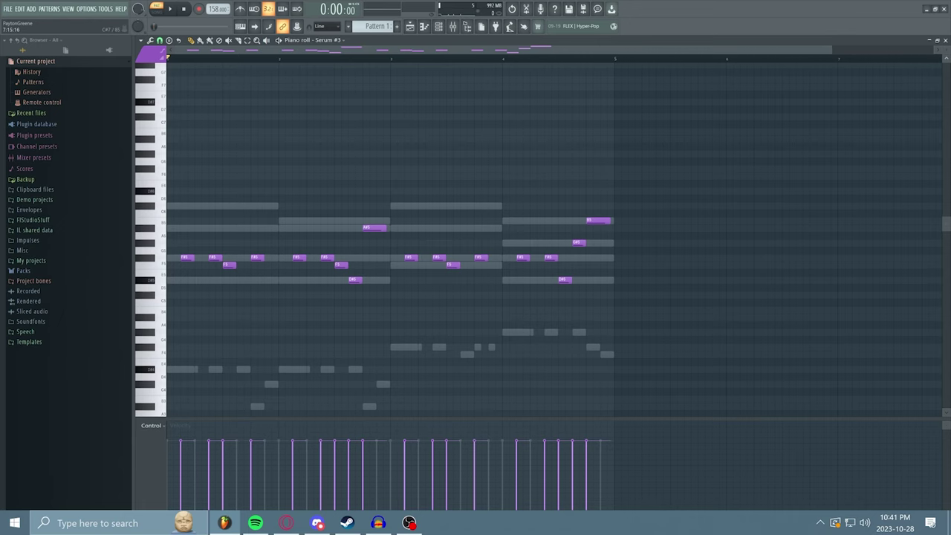
Close the piano roll and position the Pattern 1 clip at bar 1 on Track 2 of the playlist
click(945, 40)
drag(346, 100, 261, 99)
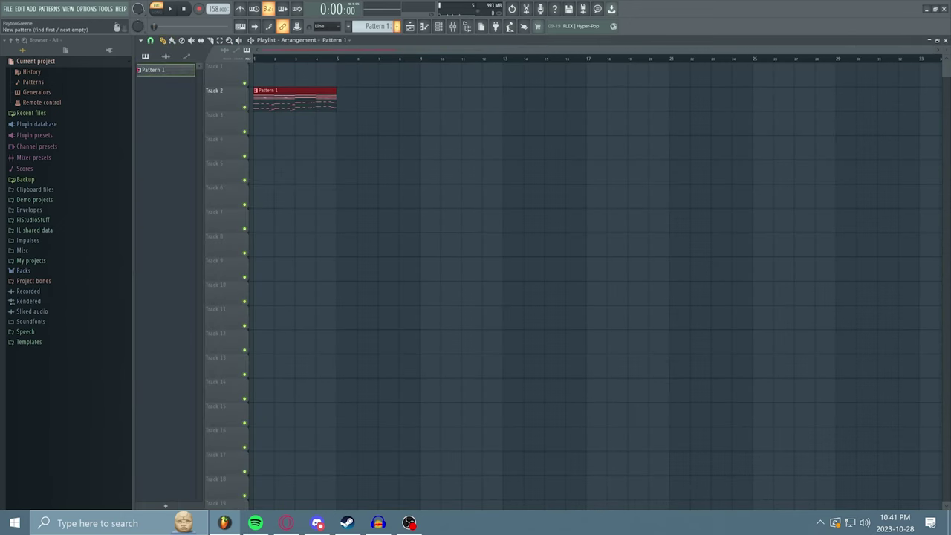
Rename the Serum channel as "Baasasss" and the Serum #2 channel as "Supperdaweaerw"
click(438, 26)
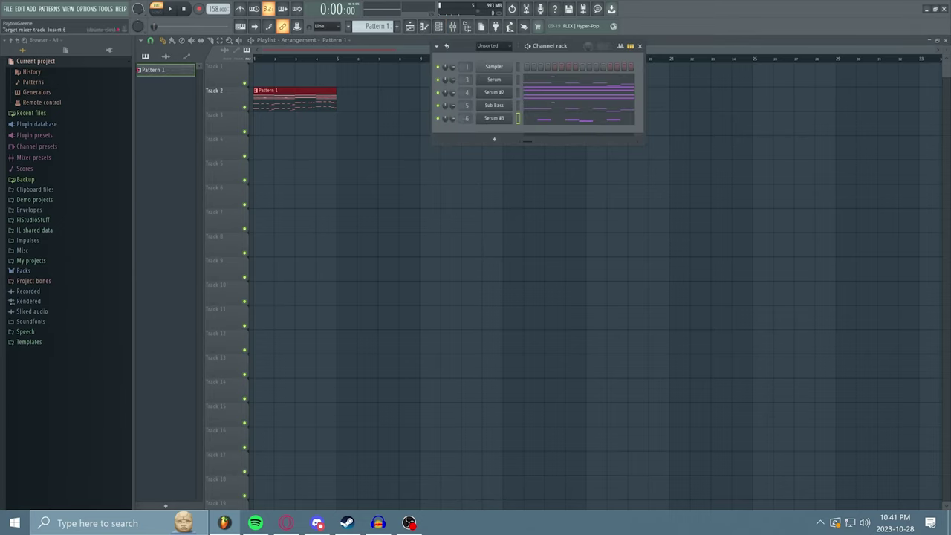
right_click(508, 77)
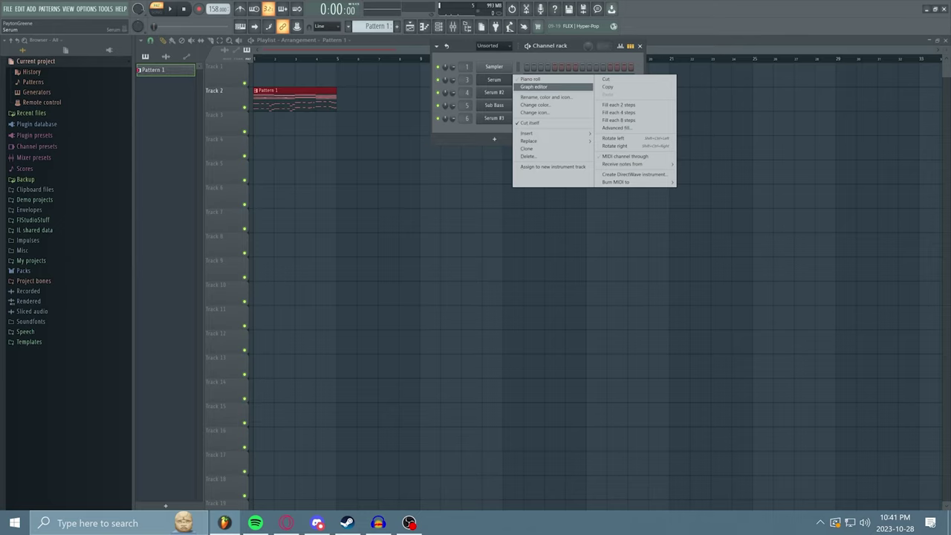
click(546, 97)
text(Baasasss)
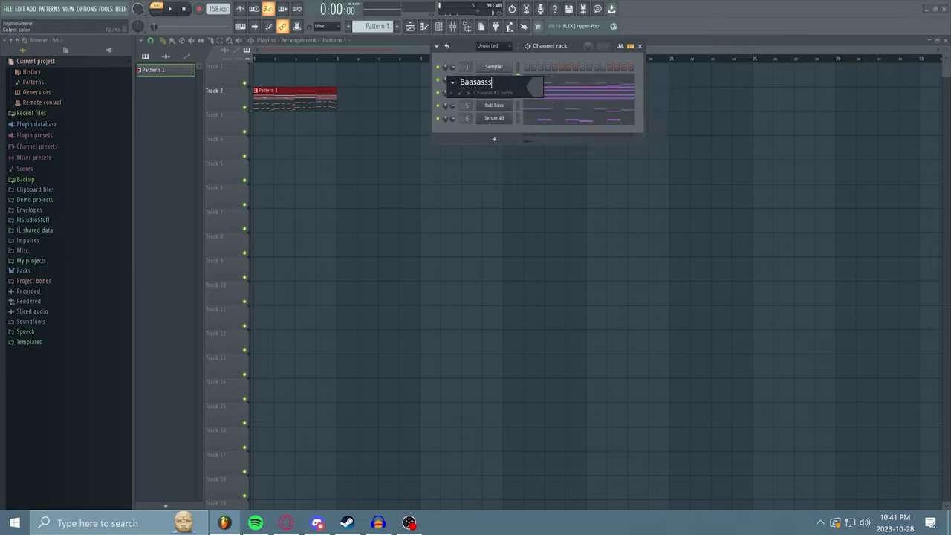
key(Return)
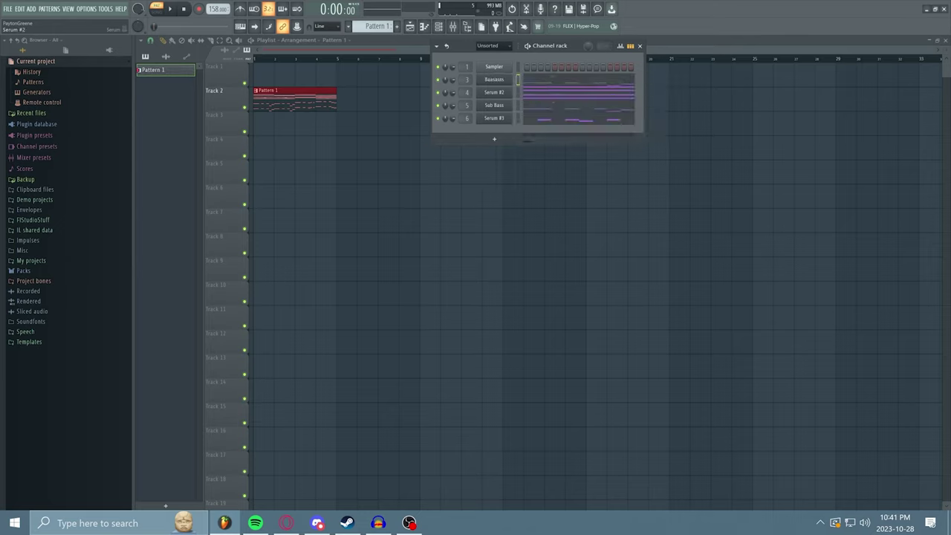
right_click(511, 90)
click(545, 109)
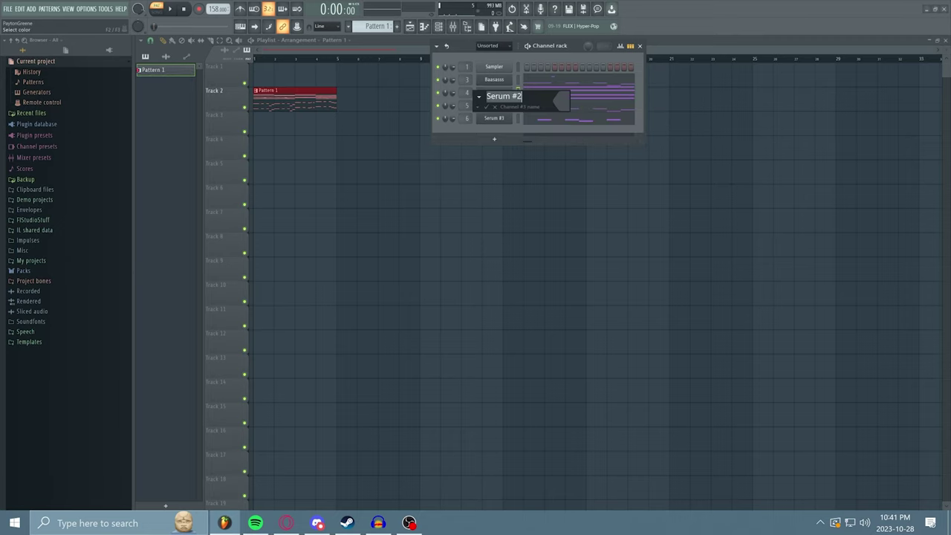
text(Supperdaweaerw)
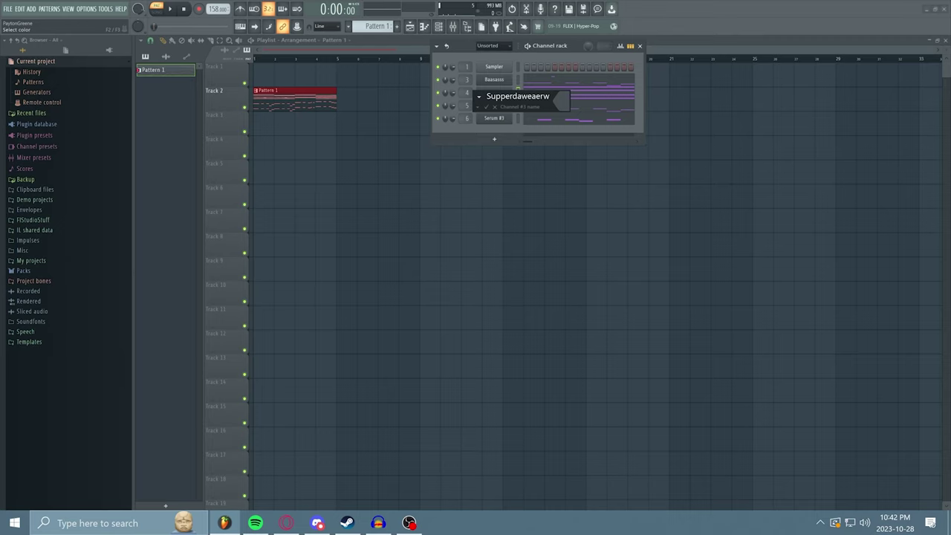
key(Return)
Rename the Serum #3 channel as "Le46sadersdae"
right_click(511, 105)
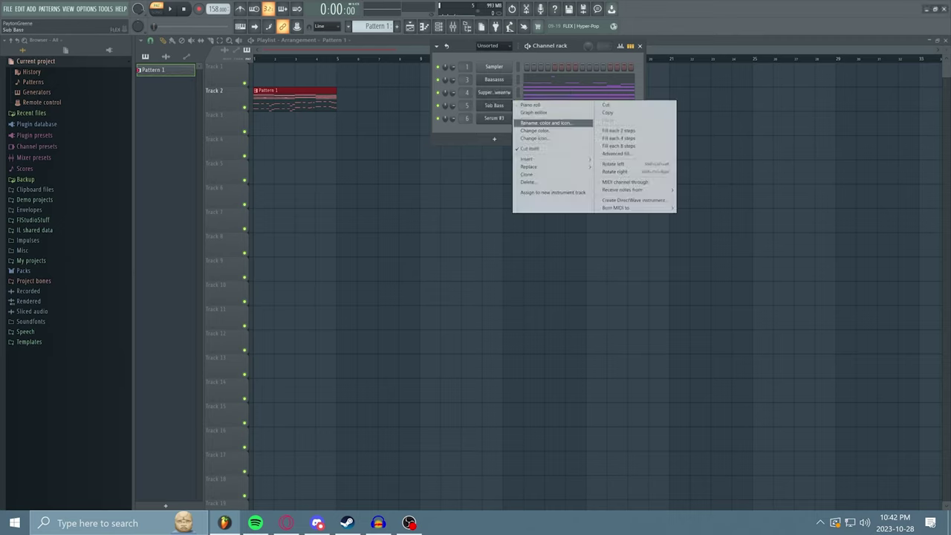
right_click(511, 118)
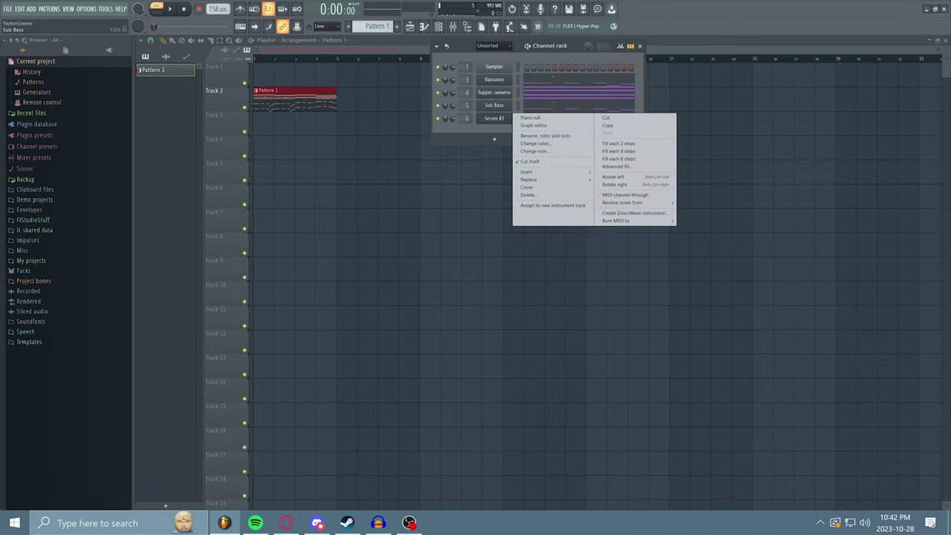
click(550, 136)
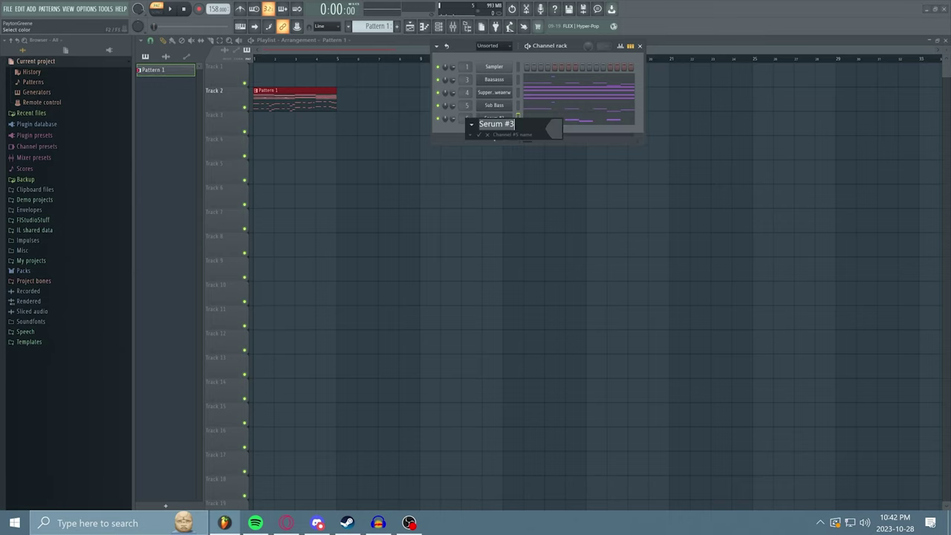
text(Le46sadersdae)
key(Return)
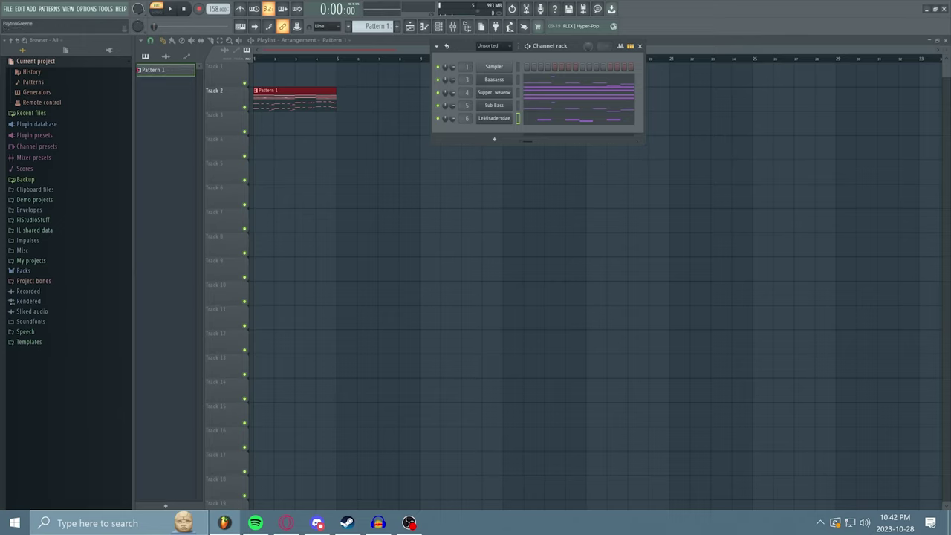
Close the channel rack and split Pattern 1 into separate patterns by channel
click(640, 45)
right_click(169, 74)
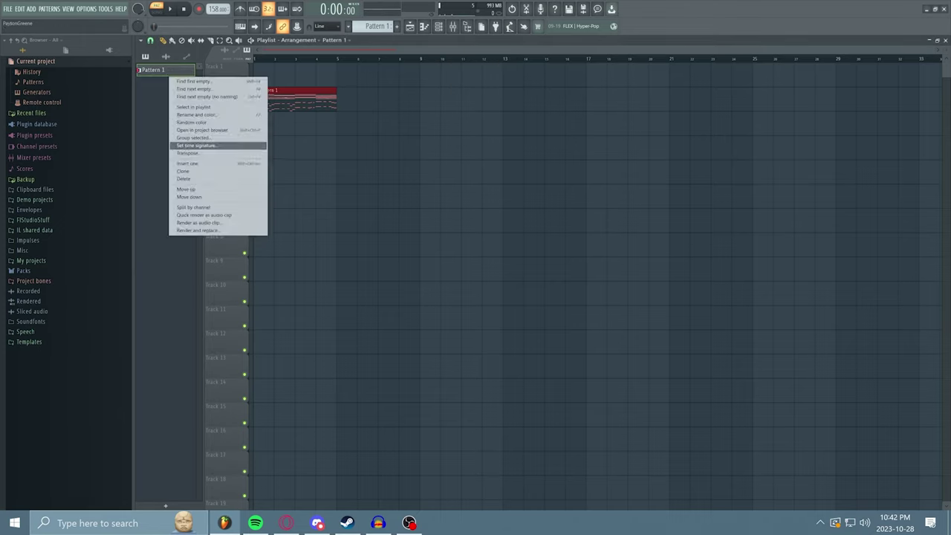
click(195, 207)
drag(298, 100, 298, 119)
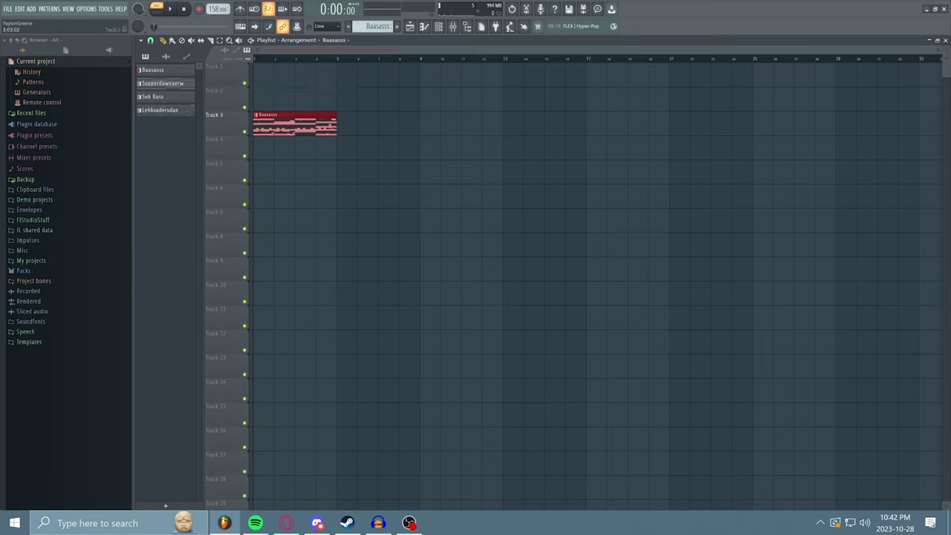
key(ctrl+z)
click(299, 123)
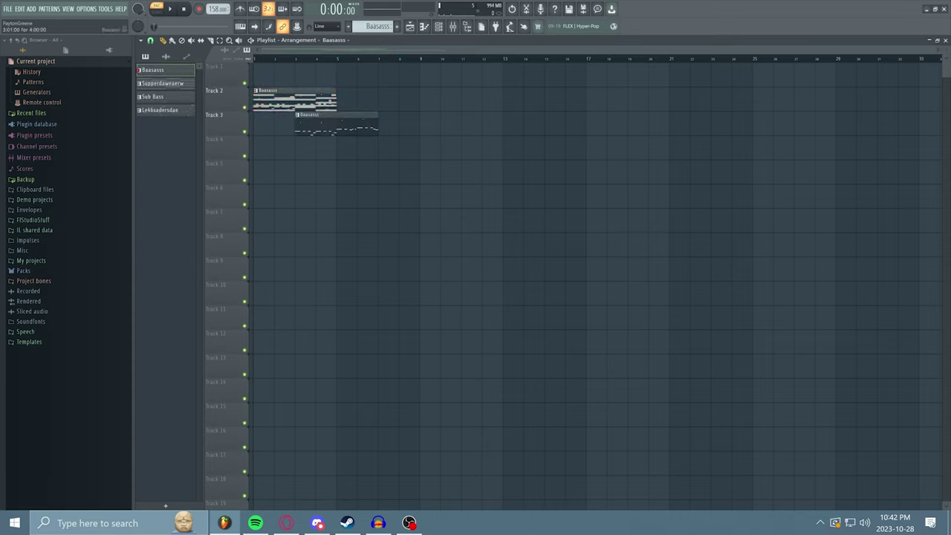
right_click(299, 123)
Spread the split clips at bar 1: Baasasss on Track 3, Sub Bass on Track 4, Supperdaweaerw on Track 6, Le46sadersdae on Track 7
drag(299, 99, 295, 173)
drag(295, 100, 295, 222)
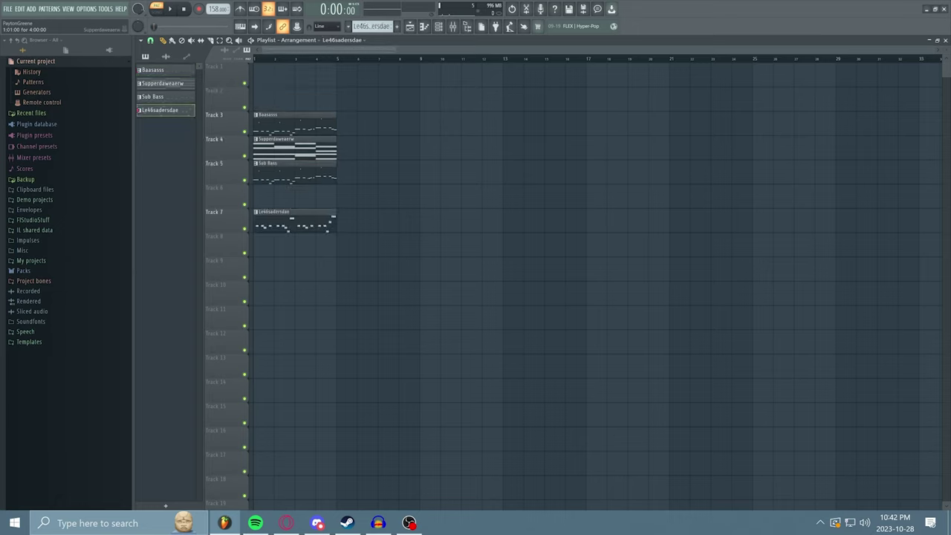
mouse_move(295, 149)
mouse_down()
mouse_move(295, 197)
mouse_move(295, 149)
mouse_up()
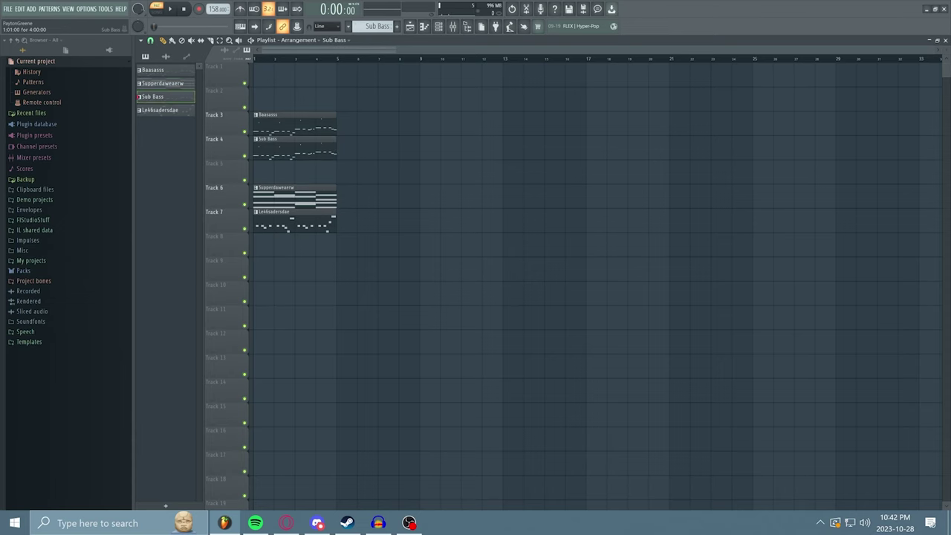
Cut all notes from the Sub Bass pattern in the piano roll and return to the playlist
double_click(295, 148)
drag(334, 50, 231, 49)
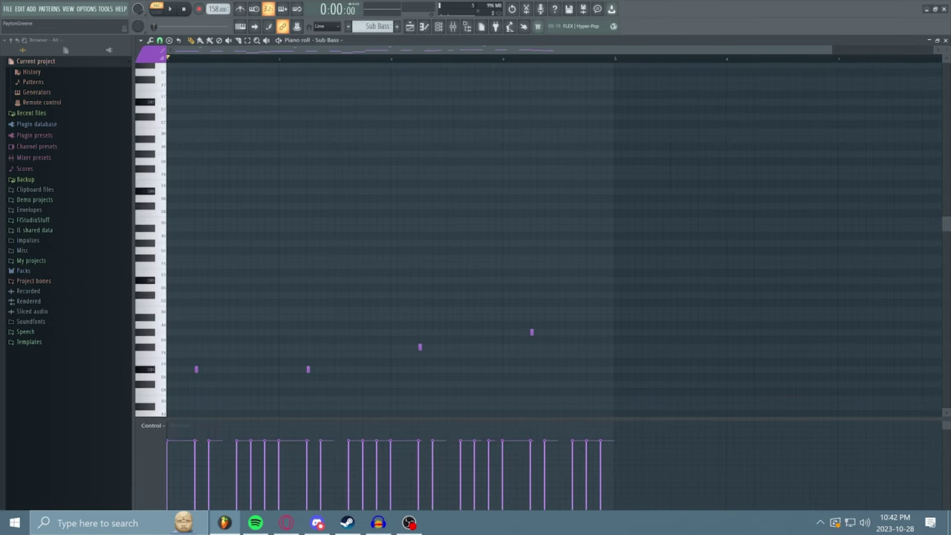
click(20, 9)
click(27, 31)
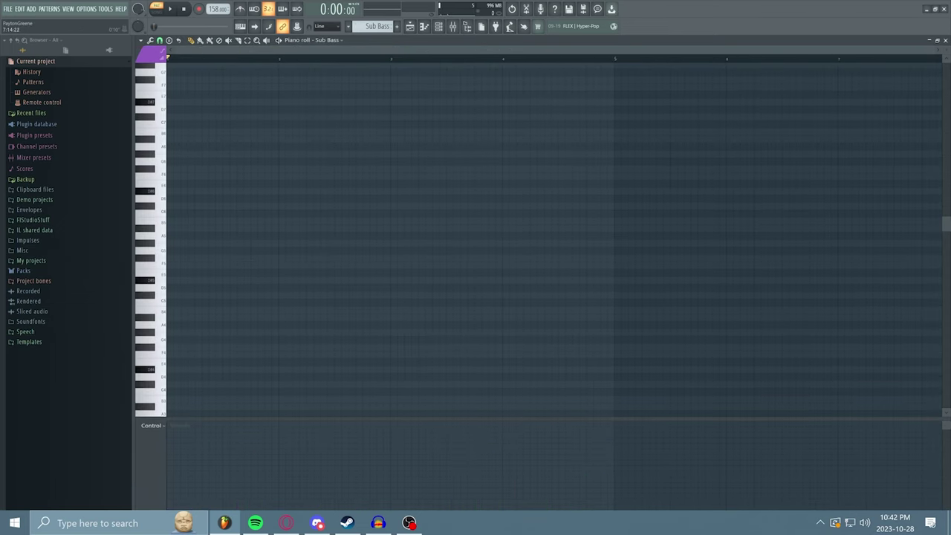
click(938, 40)
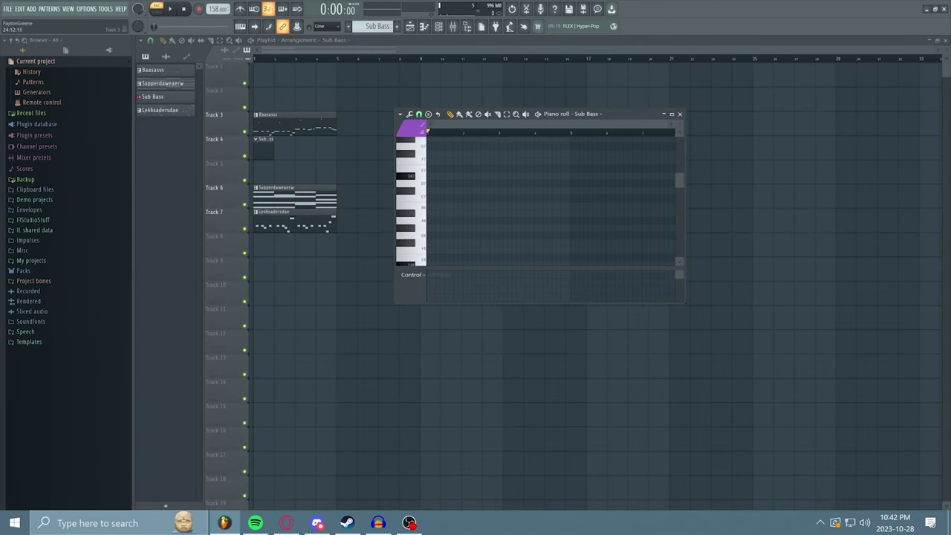
click(671, 114)
click(946, 40)
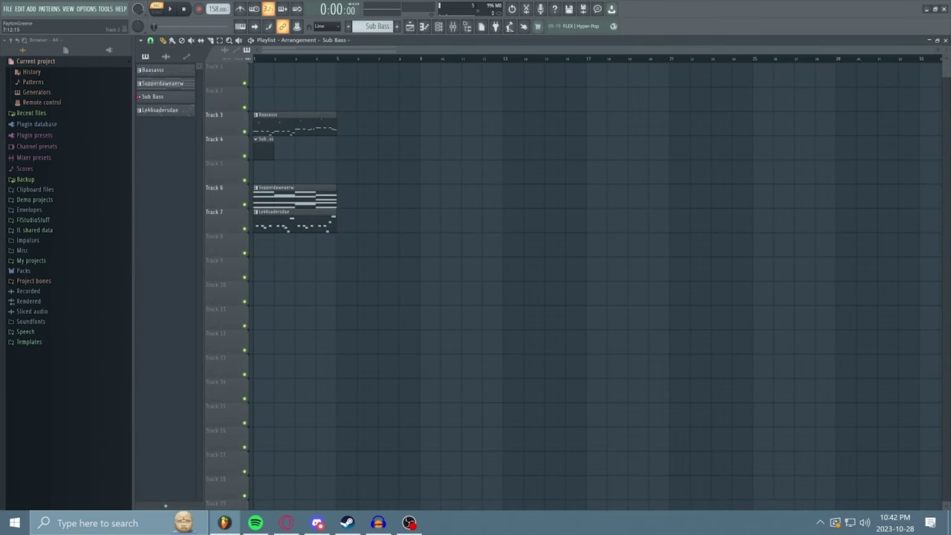
Paste the cut Sub Bass notes into the Sub Bass channel of the Baasasss pattern
click(303, 115)
click(424, 27)
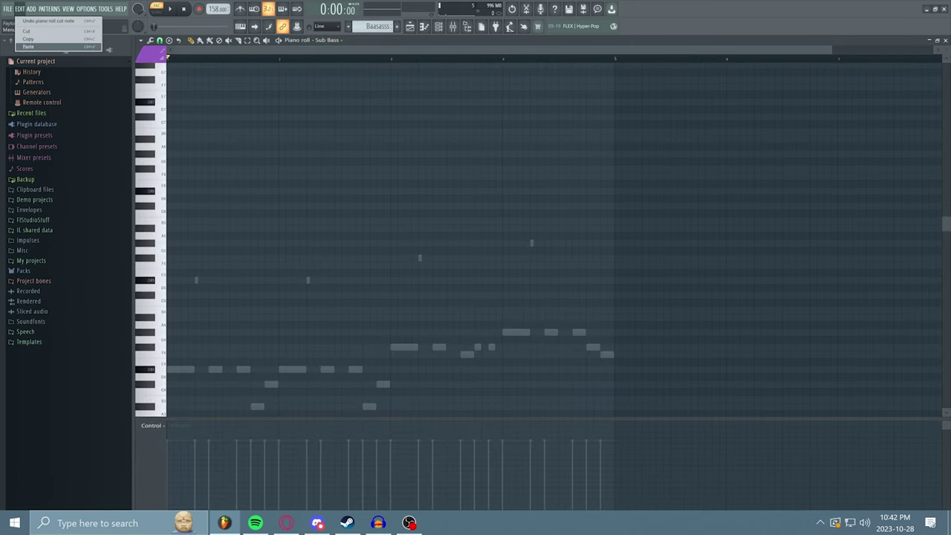
key(ctrl+a)
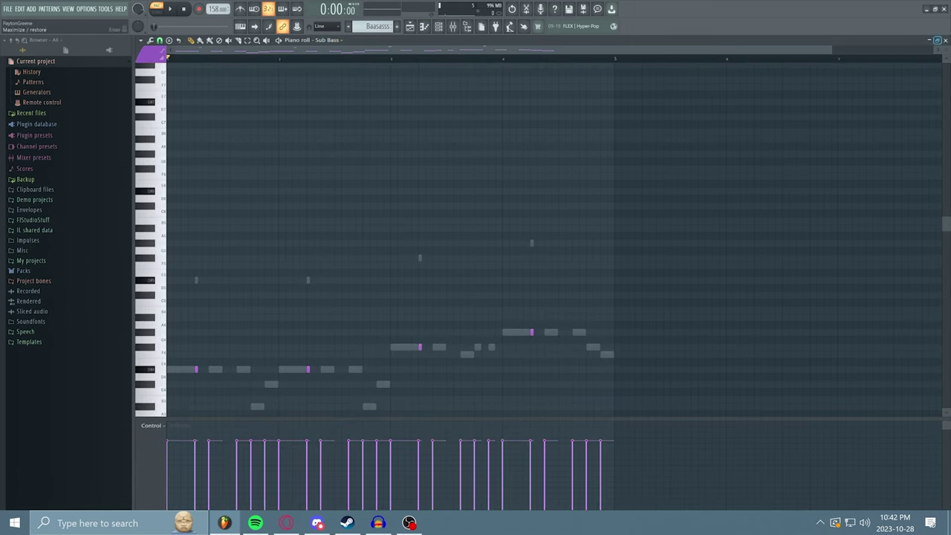
click(937, 40)
Delete the emptied Sub Bass pattern from the project and confirm the deletion
click(165, 96)
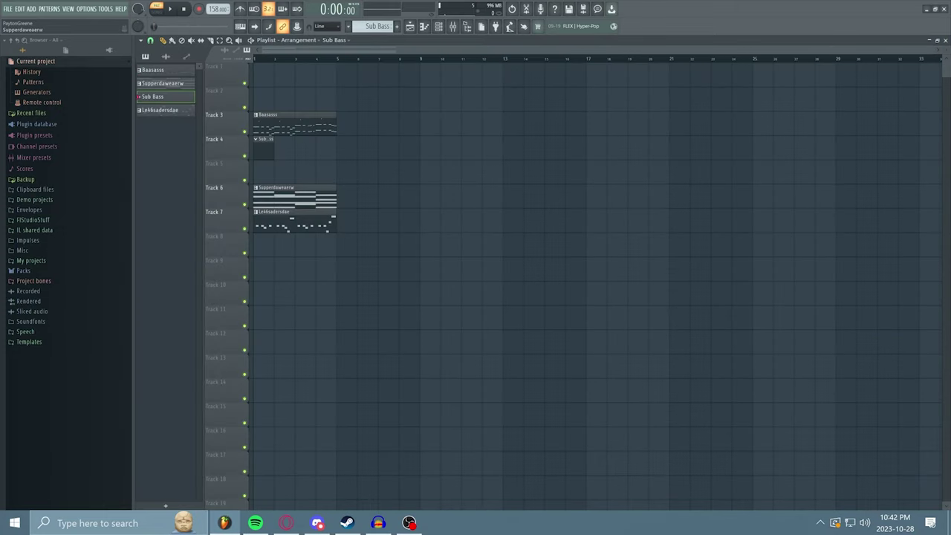
right_click(190, 100)
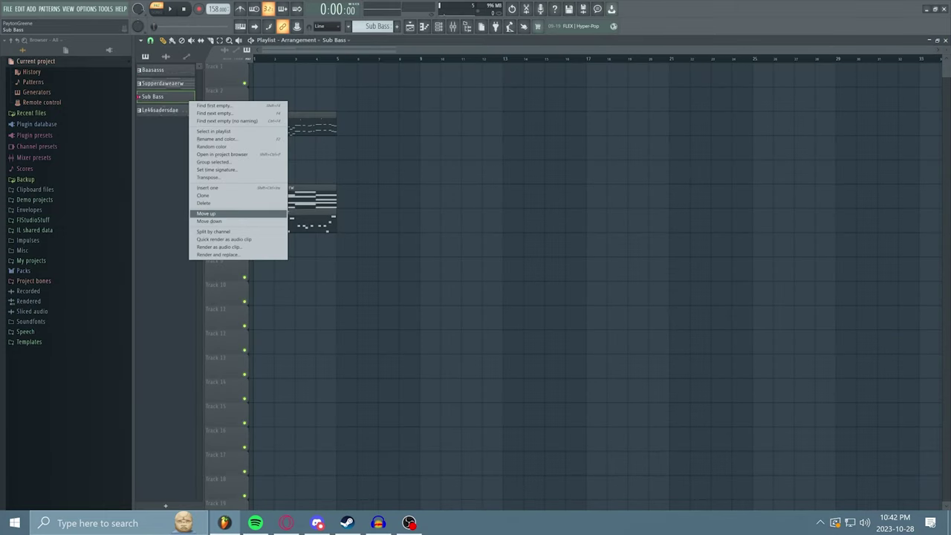
click(204, 203)
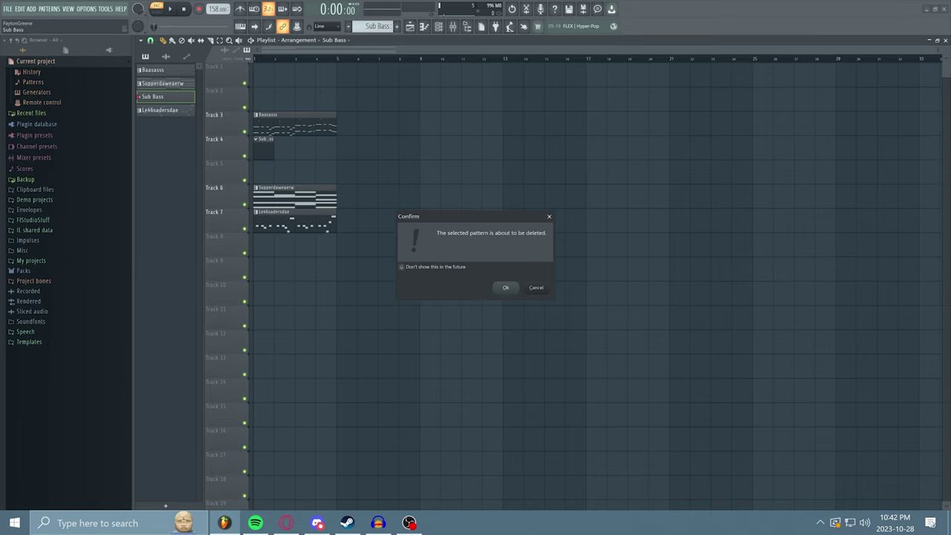
key(Return)
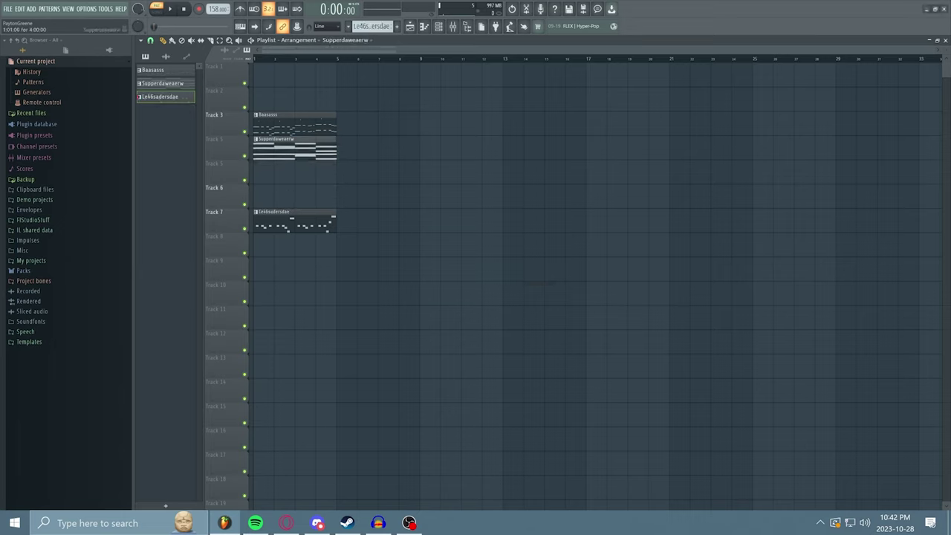
Switch playback from pattern mode to song mode and listen to the playlist arrangement from bar 1
key(space)
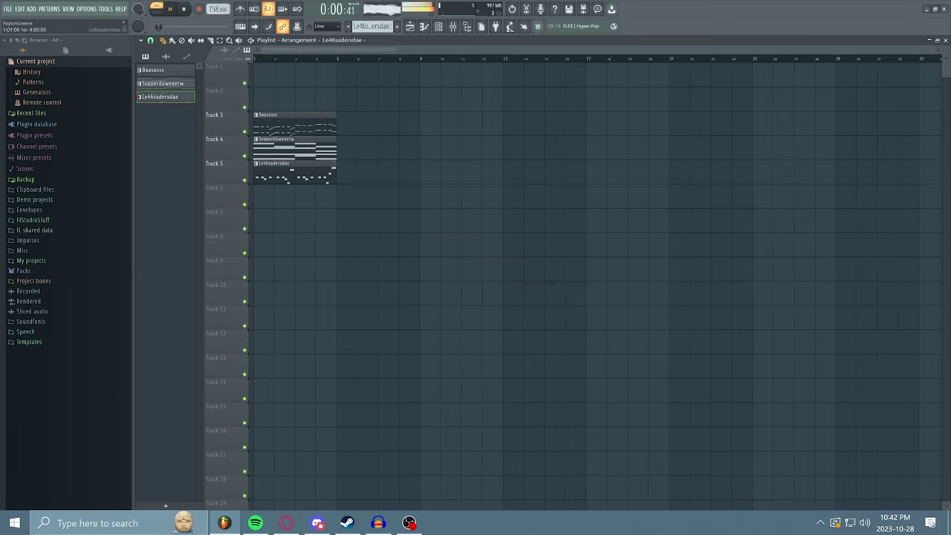
key(space)
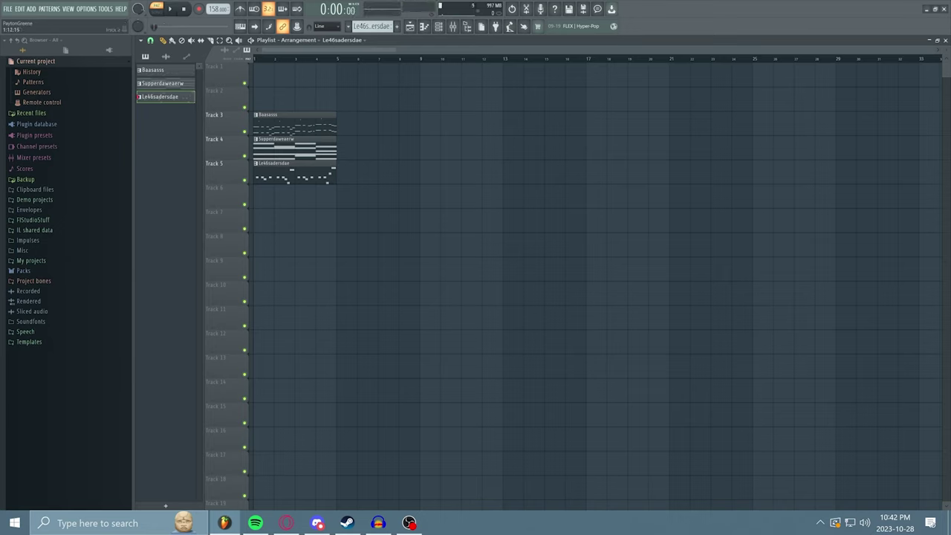
key(l)
key(space)
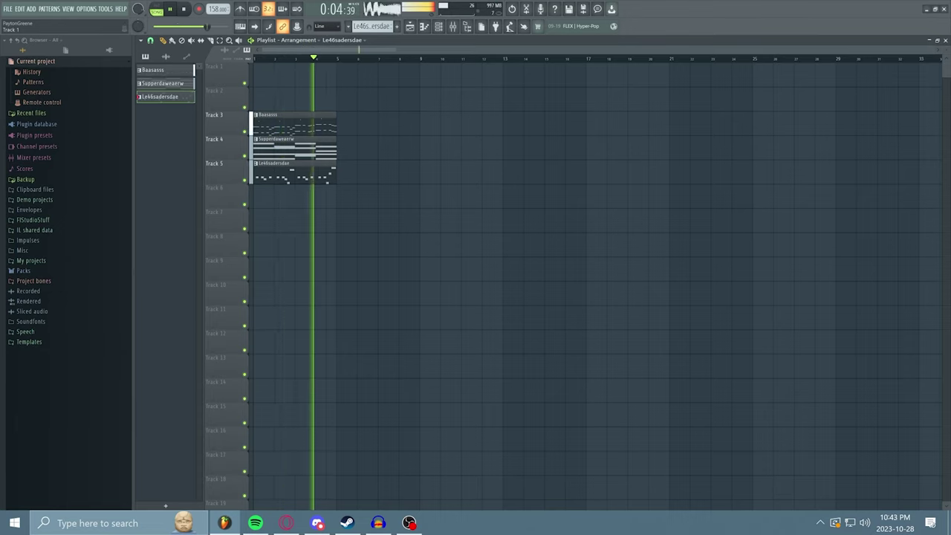
key(space)
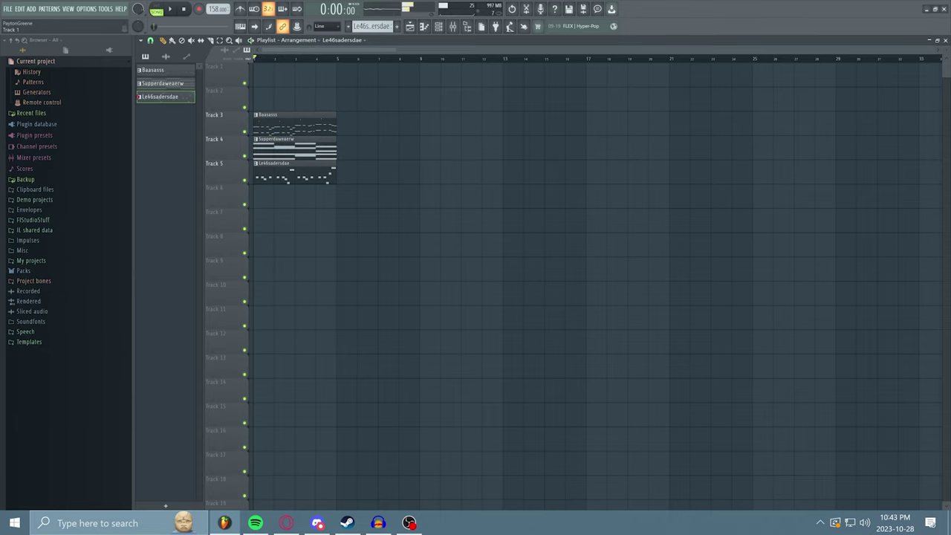
Add second clips of Baasasss on Track 3 and Supperdaweaerw on Track 4 at bar 5
click(341, 126)
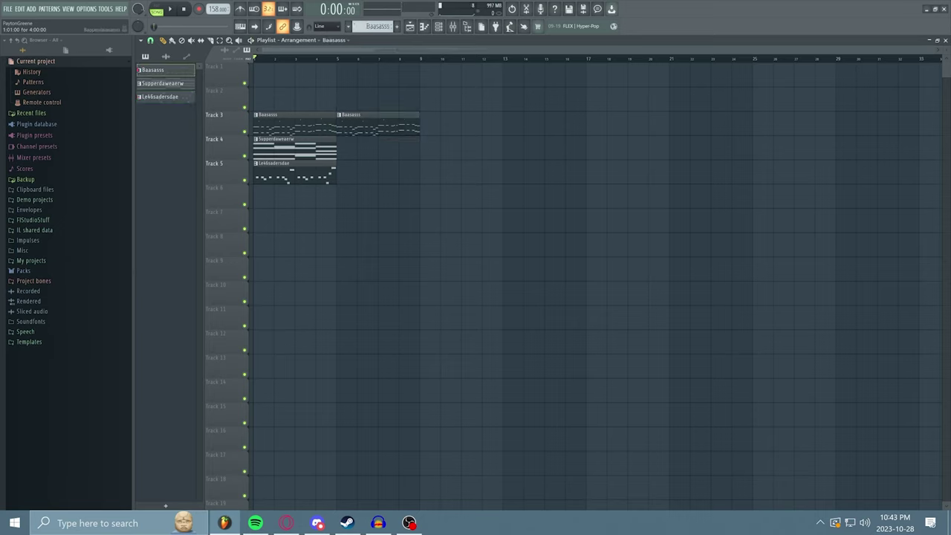
click(316, 150)
click(346, 150)
Move the two Baasasss clips on Track 3 to start at bars 9 and 13
mouse_move(315, 174)
mouse_down()
mouse_move(420, 174)
mouse_move(315, 172)
mouse_up()
drag(316, 127, 482, 126)
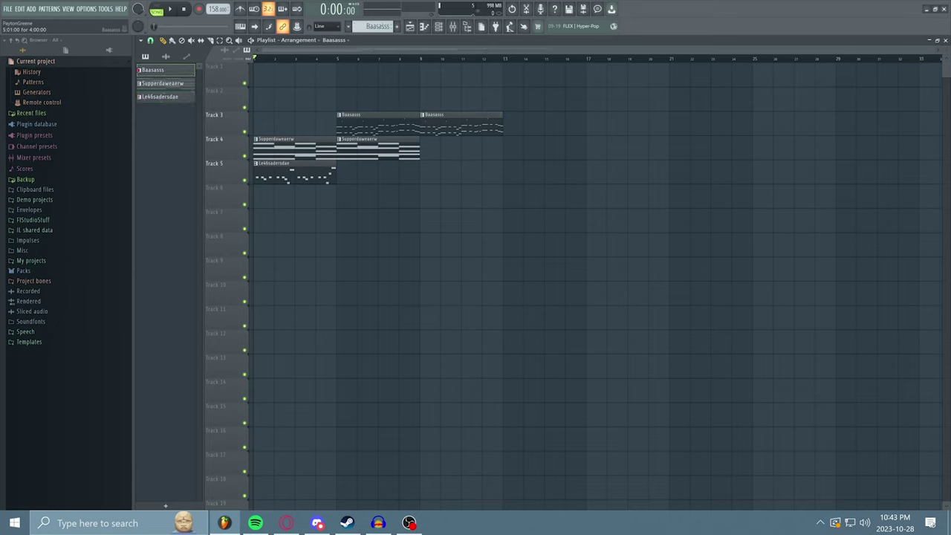
drag(378, 126, 545, 126)
Repeat Le46sadersdae on Track 5 at bars 5, 9 and 13, and Supperdaweaerw on Track 4 at bars 9 and 13
click(316, 174)
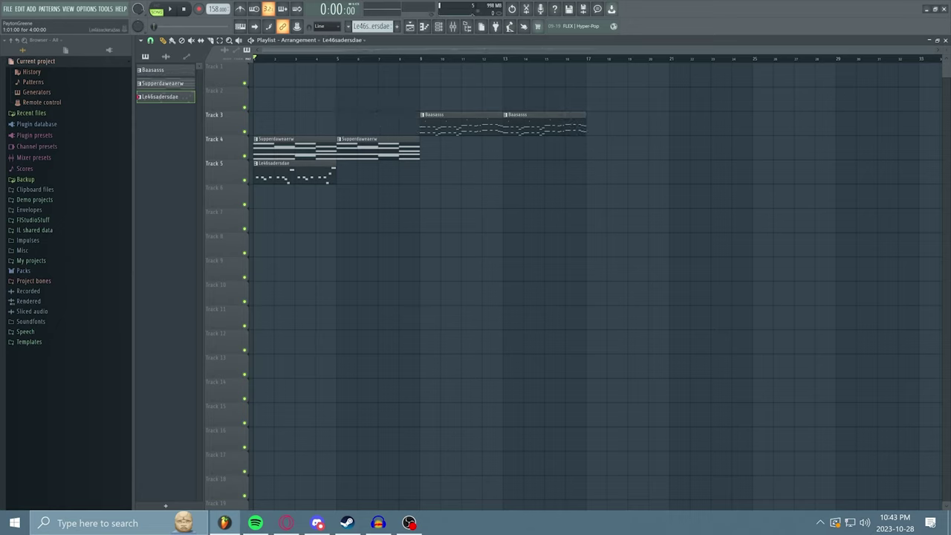
click(347, 173)
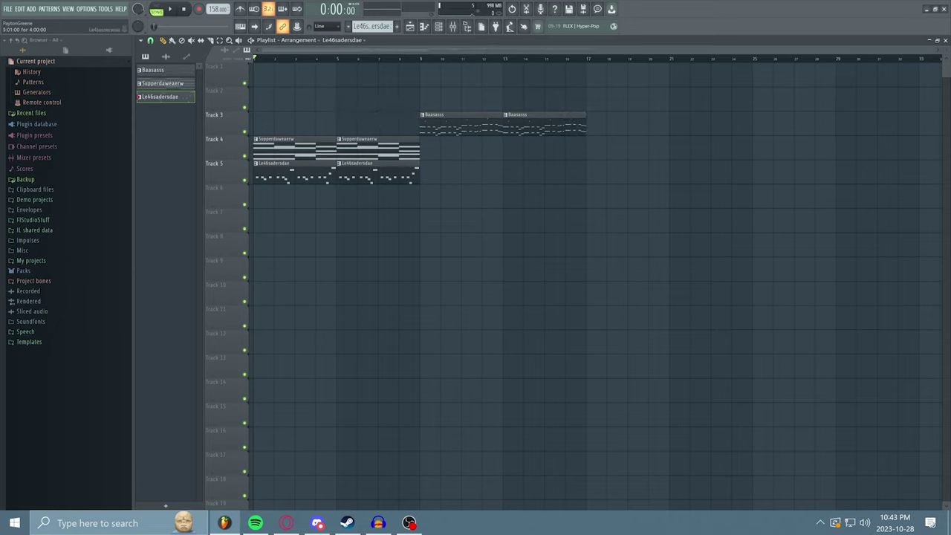
drag(450, 174, 429, 174)
click(514, 174)
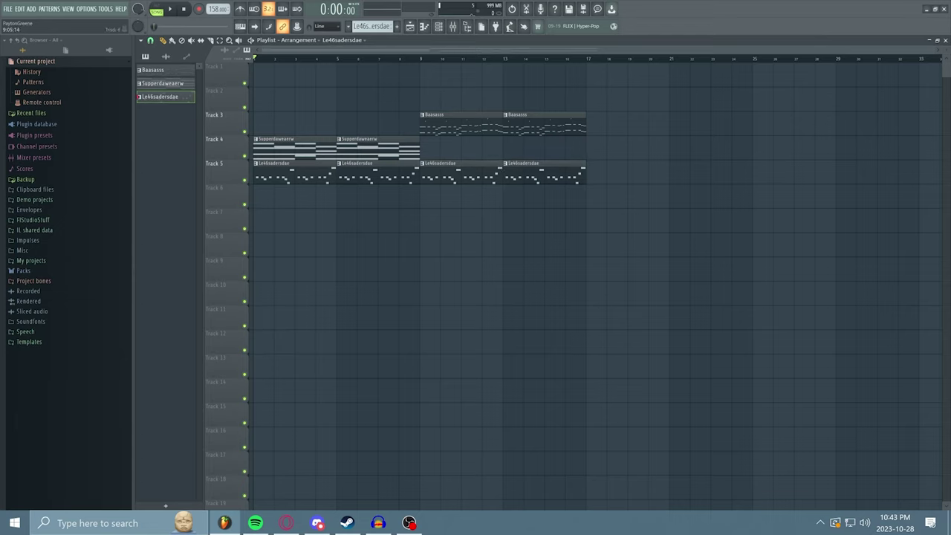
click(394, 150)
click(431, 150)
click(517, 149)
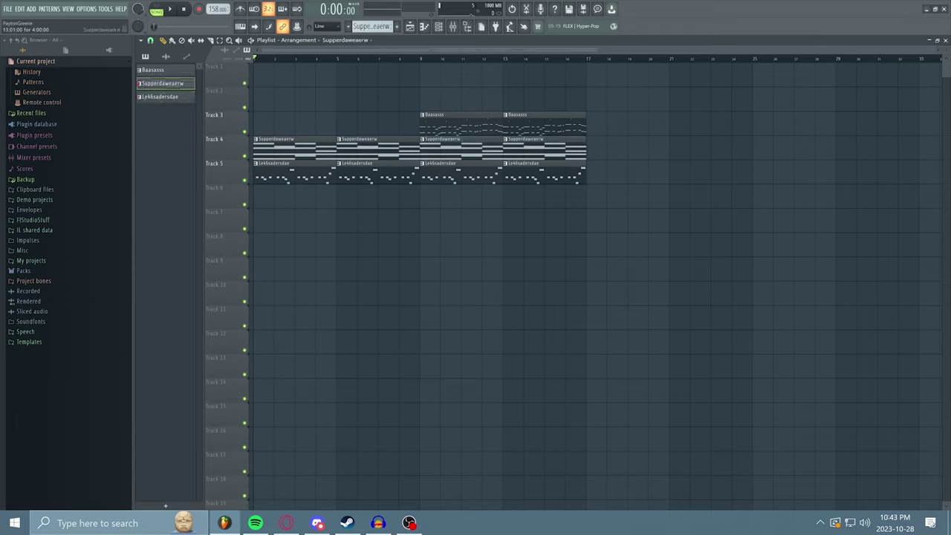
Play the arrangement from the start and add another Baasasss clip at bar 5 on Track 3
key(space)
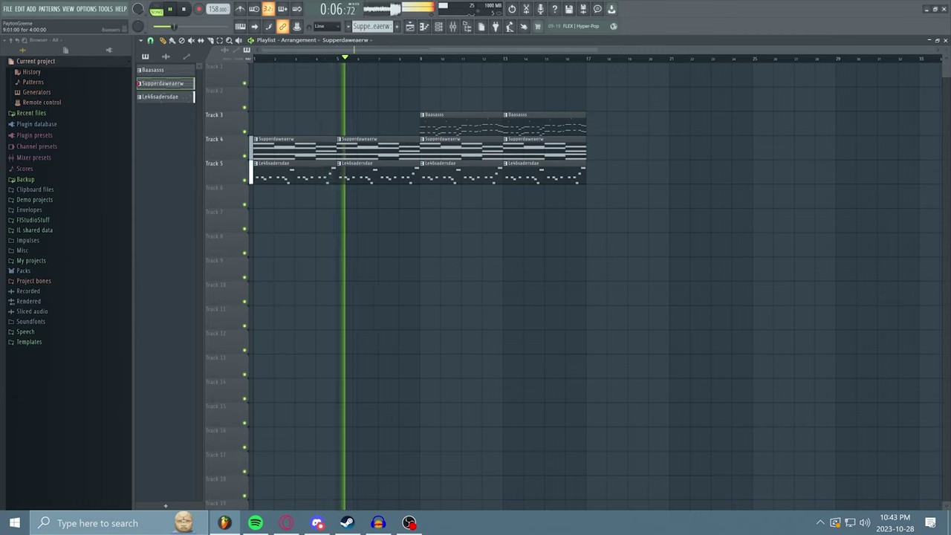
click(460, 125)
click(343, 124)
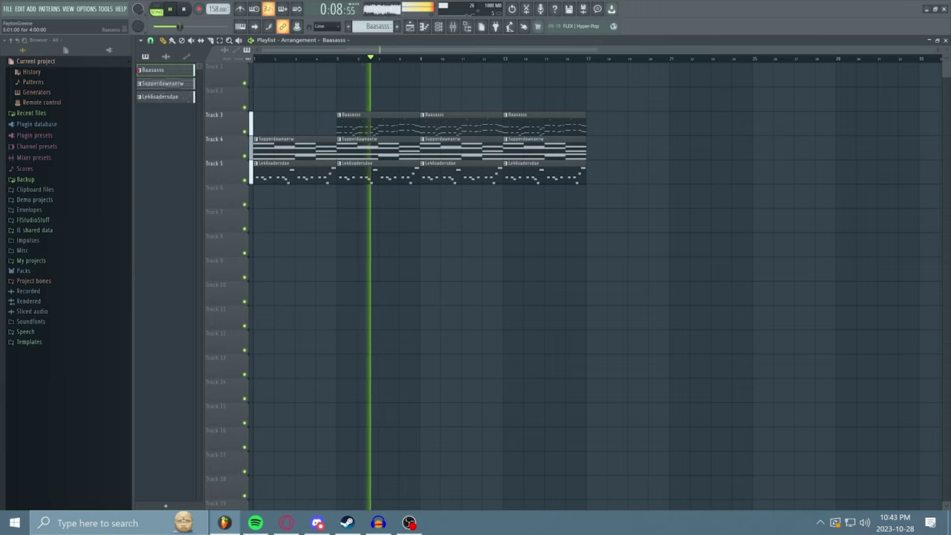
key(space)
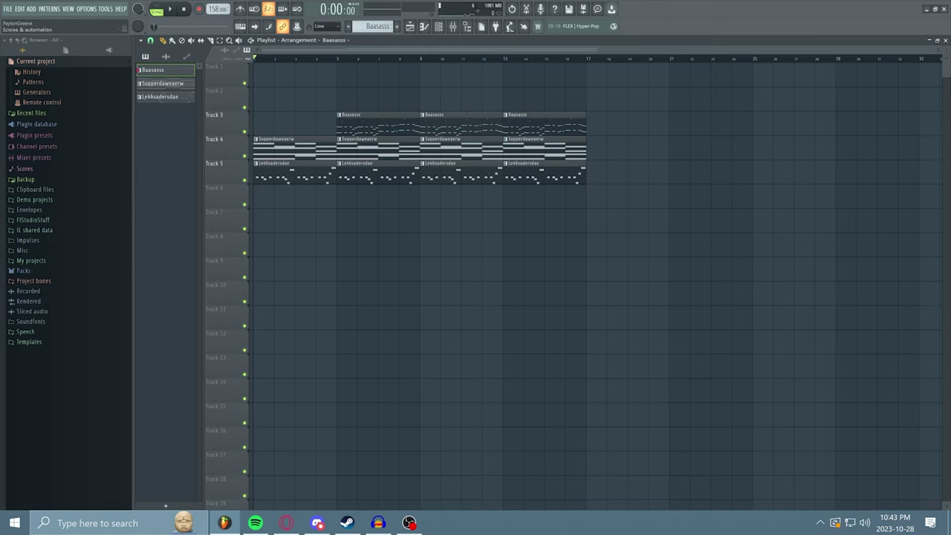
Open the Sample Packs folder inside the SFX folder of FlStudioStuff in the browser
click(33, 219)
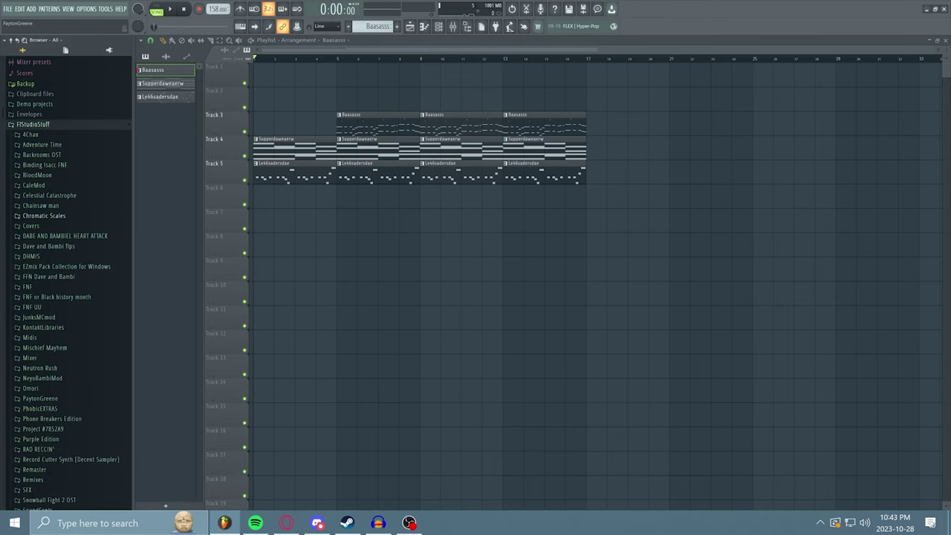
scroll(44, 216, down, 3)
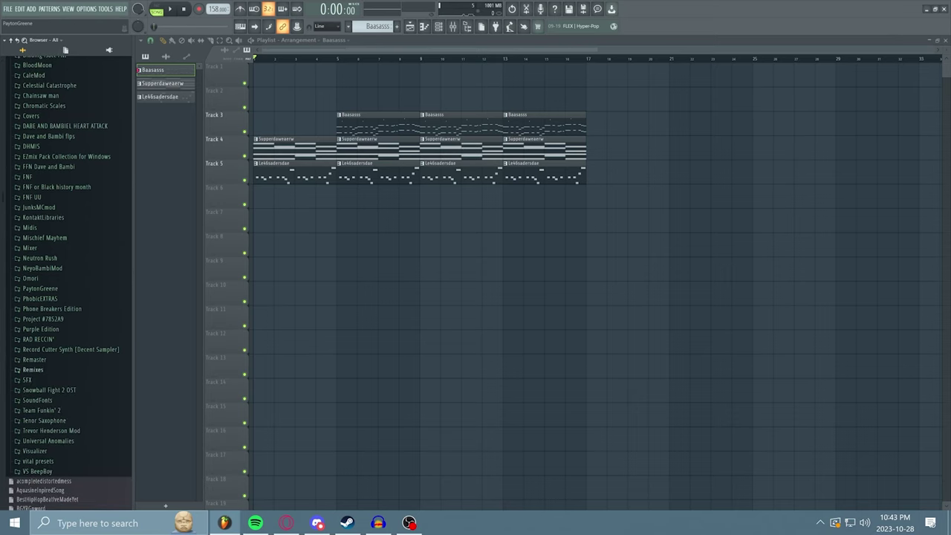
click(27, 379)
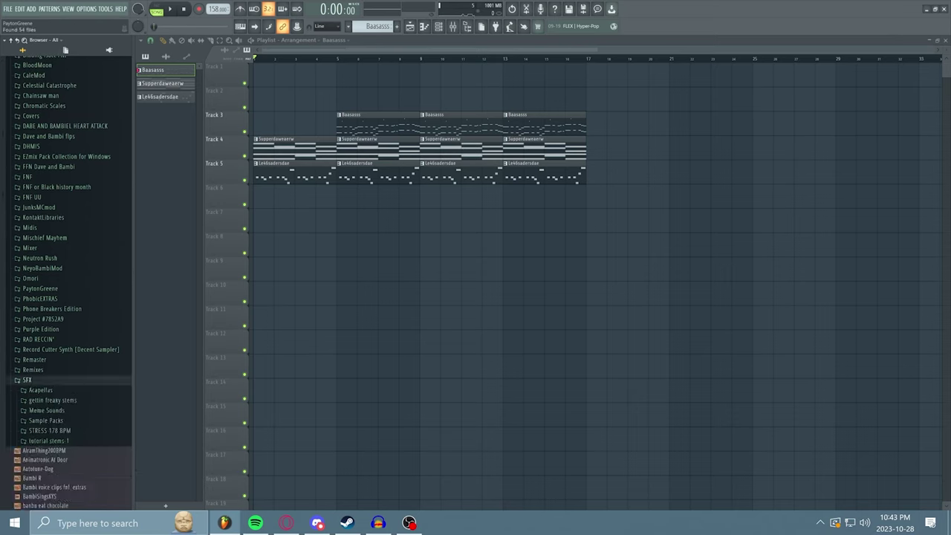
scroll(37, 387, down, 3)
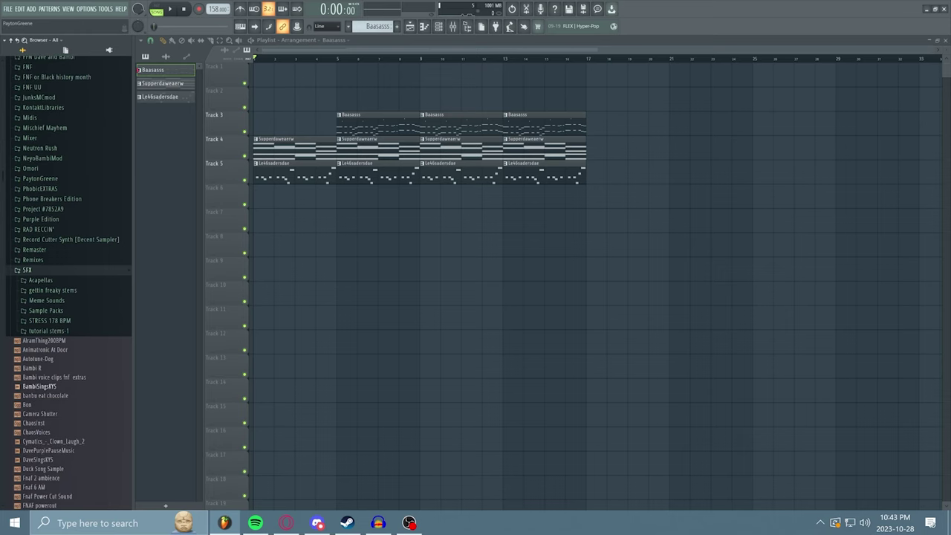
scroll(37, 387, down, 6)
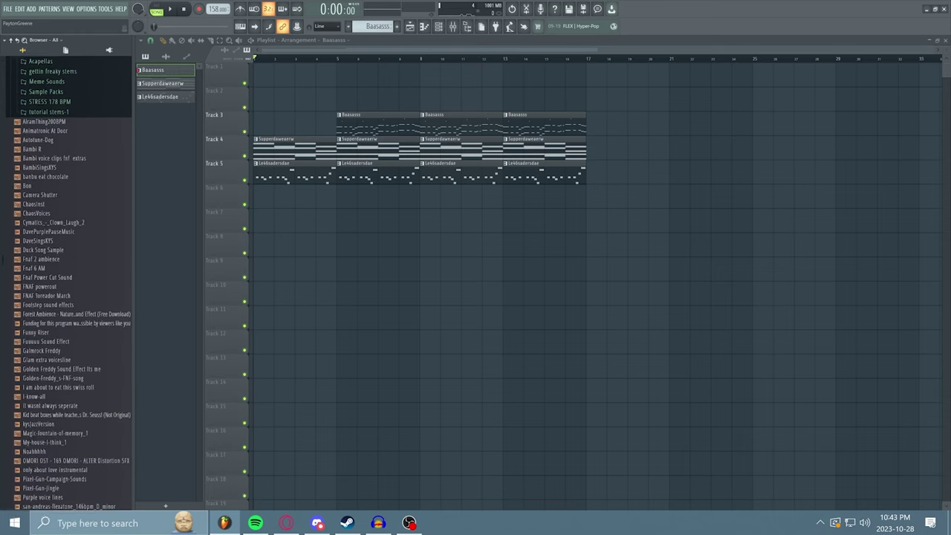
scroll(69, 283, up, 6)
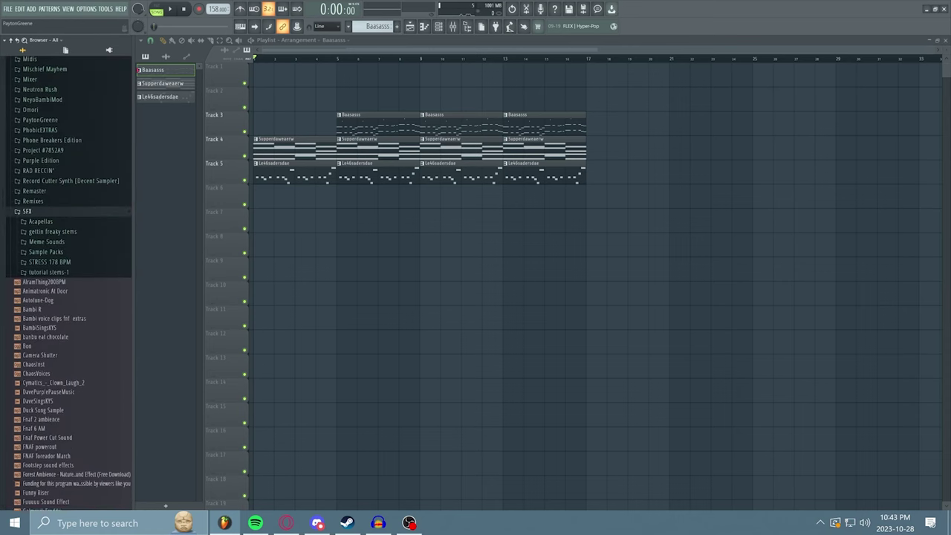
click(45, 255)
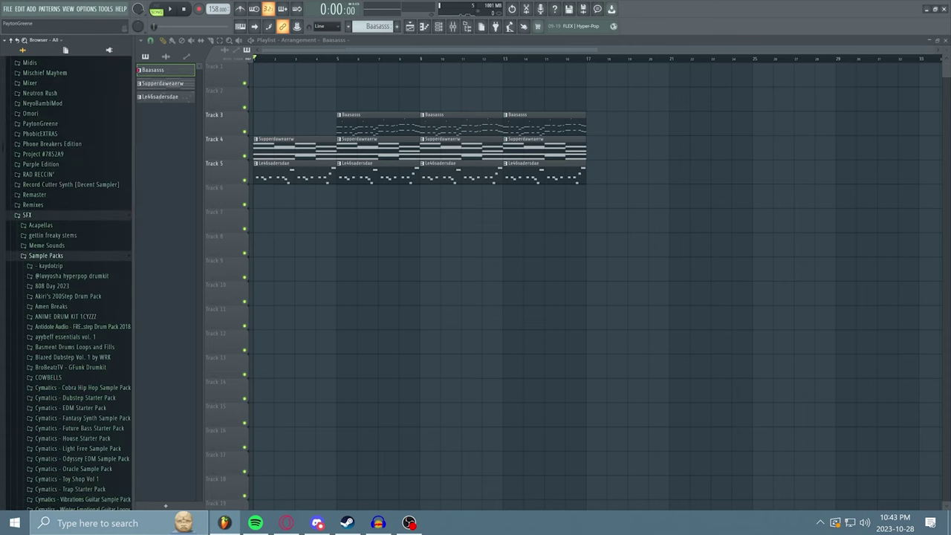
Browse the sample packs and open the Kicks folder under Drums - One Shots in the Cymatics - Dubstep Starter Pack
scroll(74, 263, down, 3)
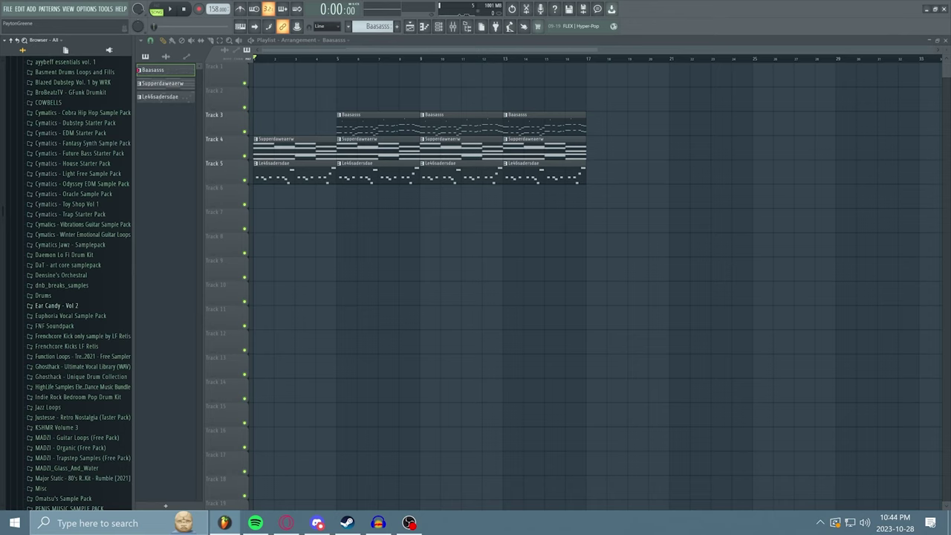
scroll(110, 402, down, 3)
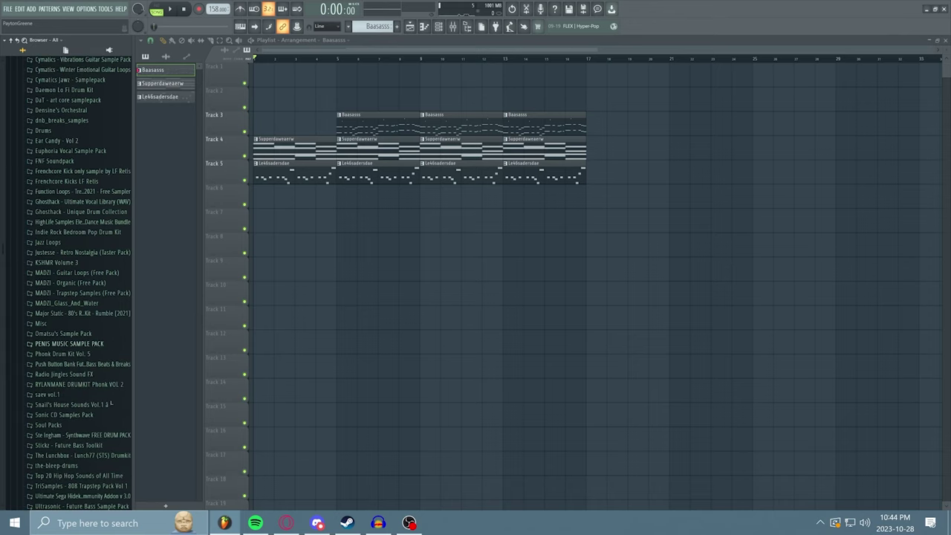
scroll(110, 402, up, 6)
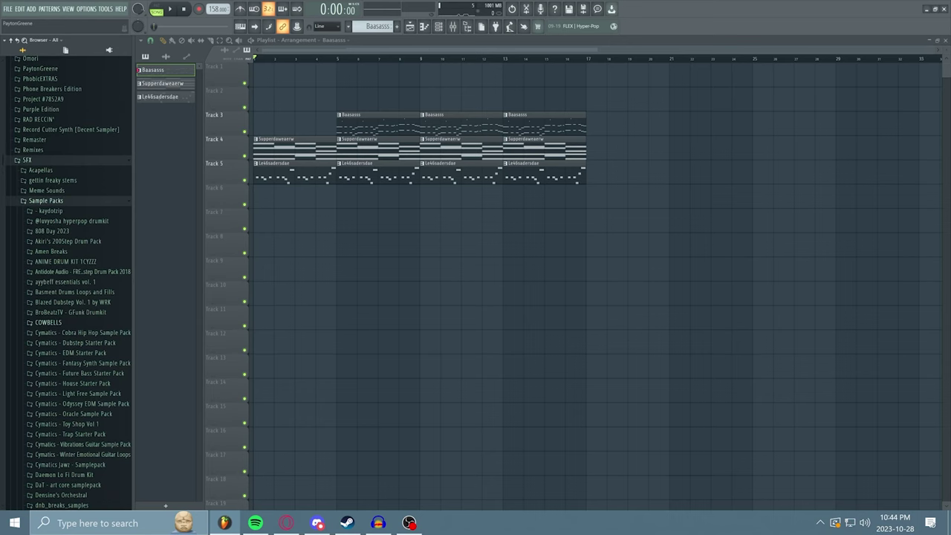
scroll(81, 307, down, 1)
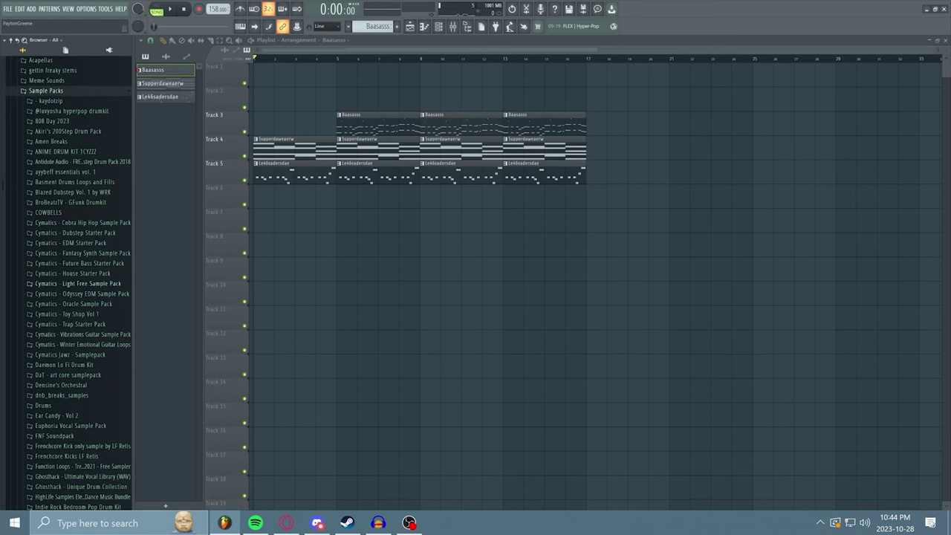
click(74, 233)
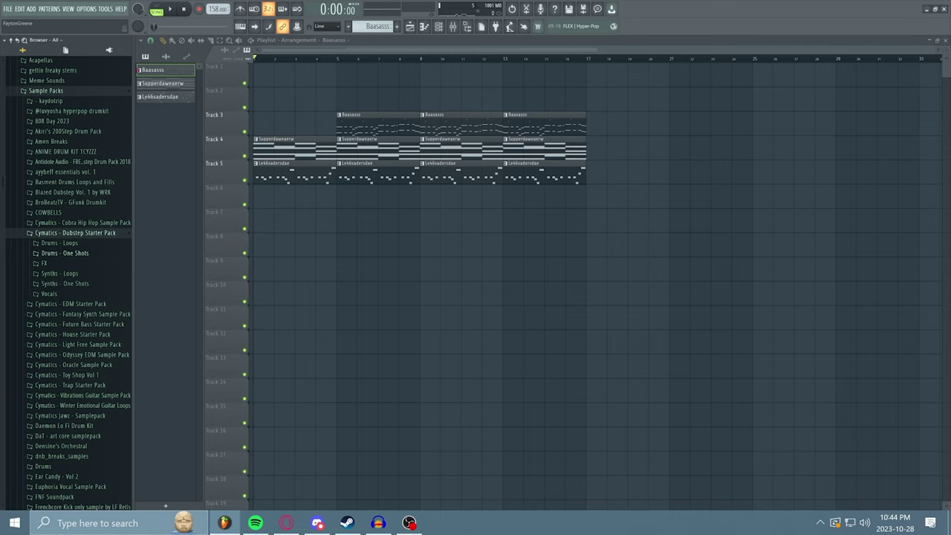
click(65, 253)
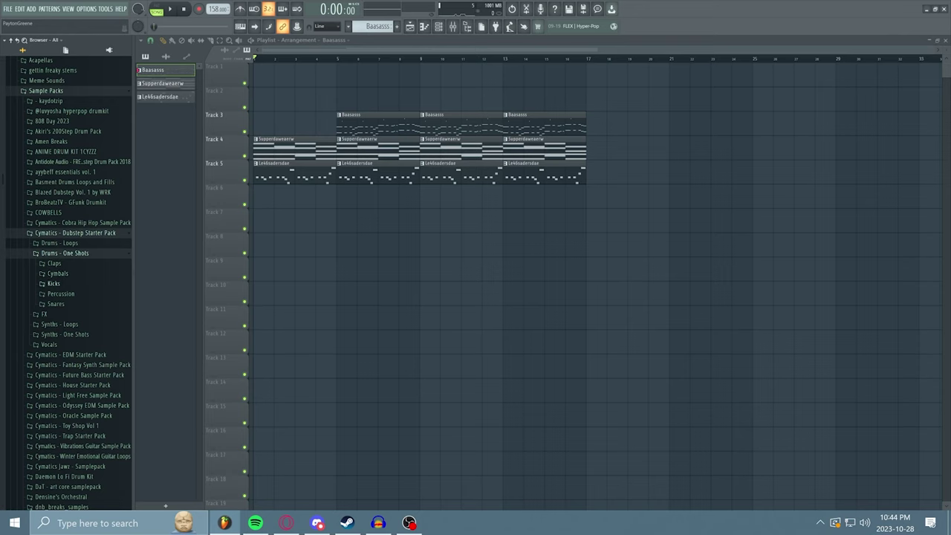
click(54, 283)
scroll(66, 282, down, 2)
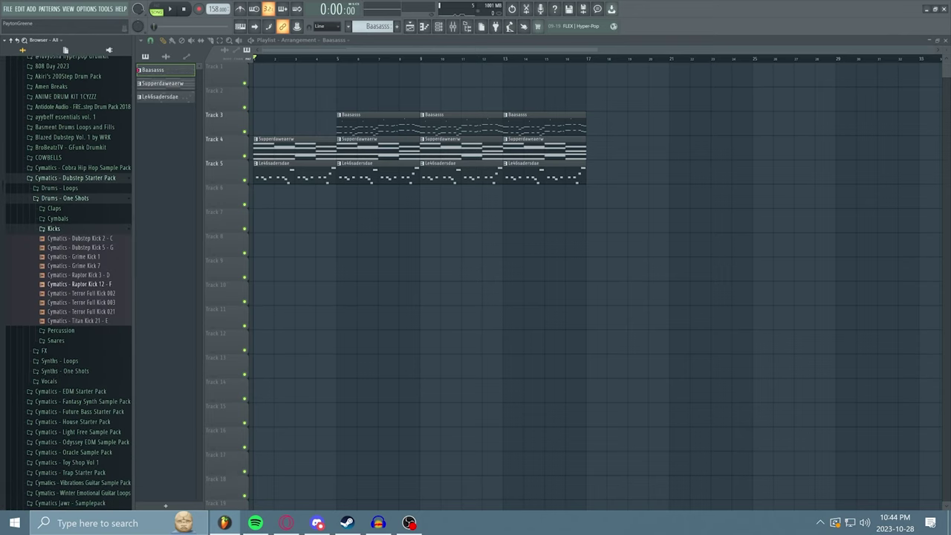
Audition the first few dubstep and grime kicks and place Cymatics - Dubstep Kick 2 - C at bar 5 on Track 10
click(80, 239)
click(80, 248)
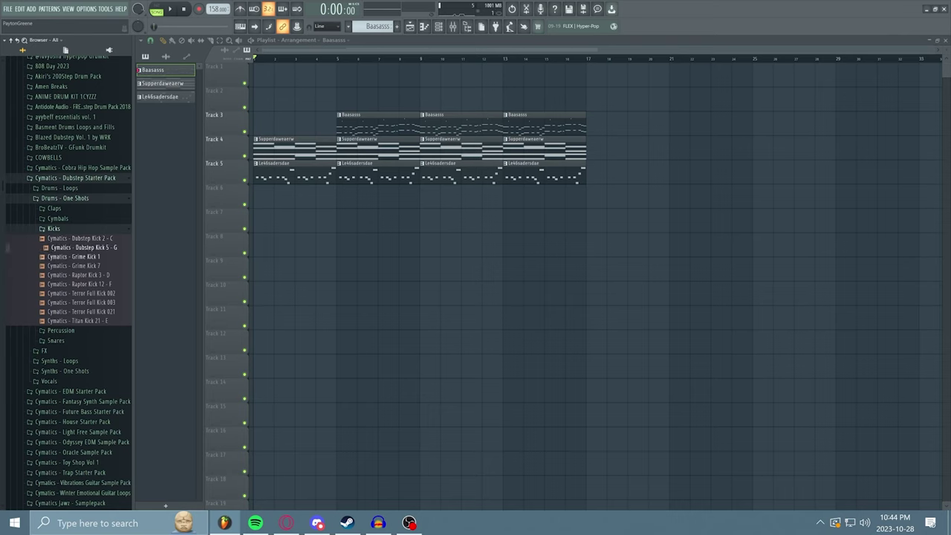
click(75, 256)
click(80, 247)
drag(81, 237, 338, 293)
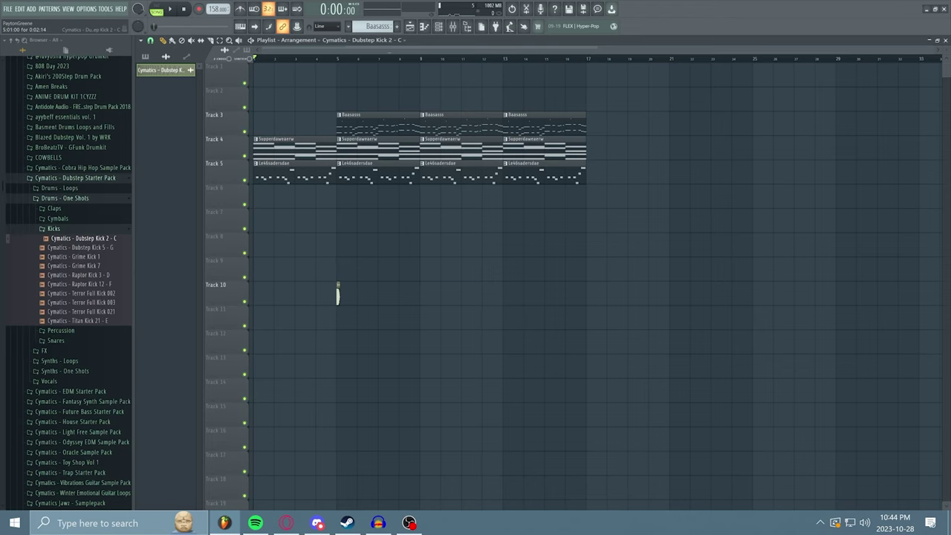
Fill bars 5 to 8 of Track 10 with the kick on every beat using Beat snap, and play from bar 5
click(337, 58)
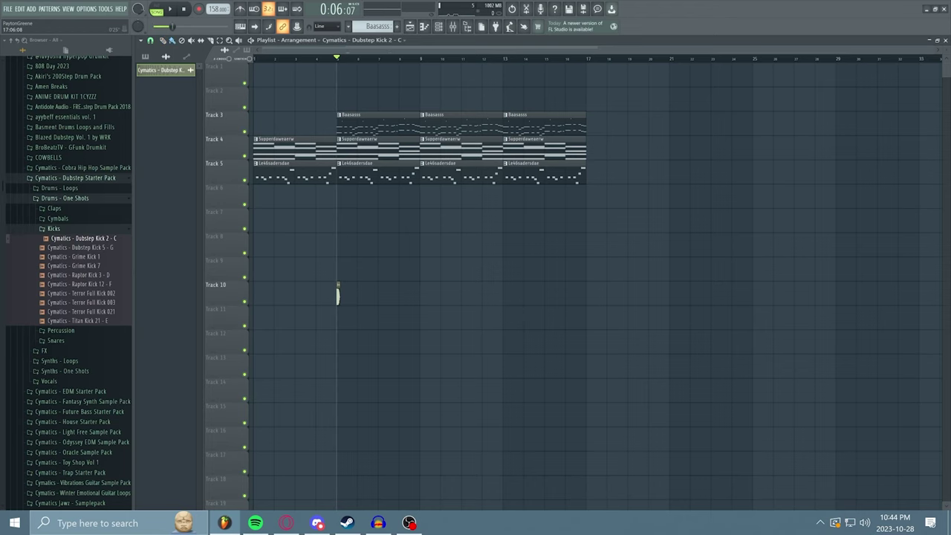
click(173, 40)
scroll(338, 293, up, 3)
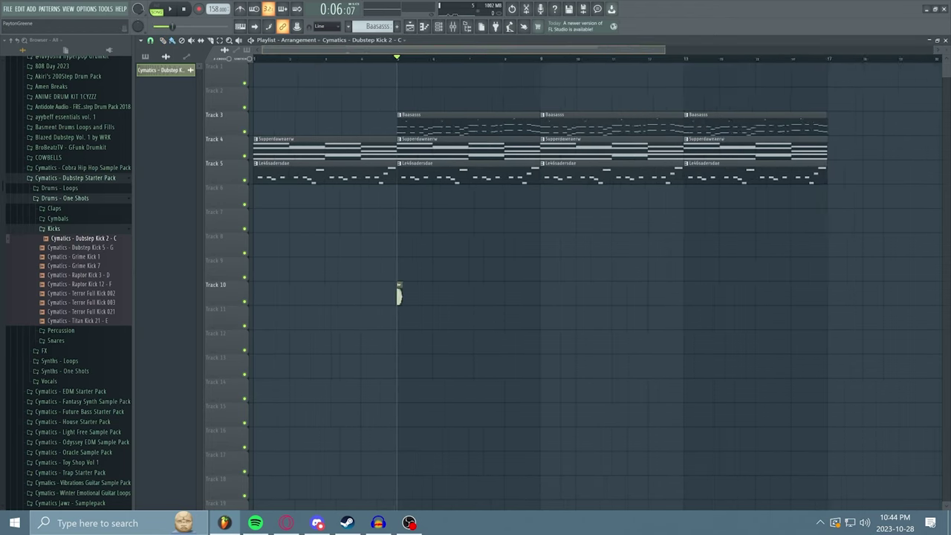
click(150, 40)
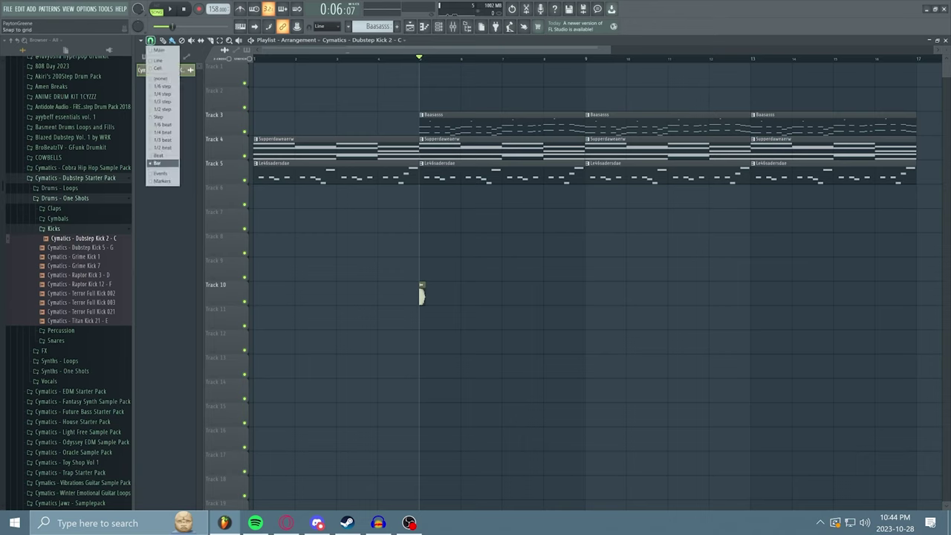
click(158, 155)
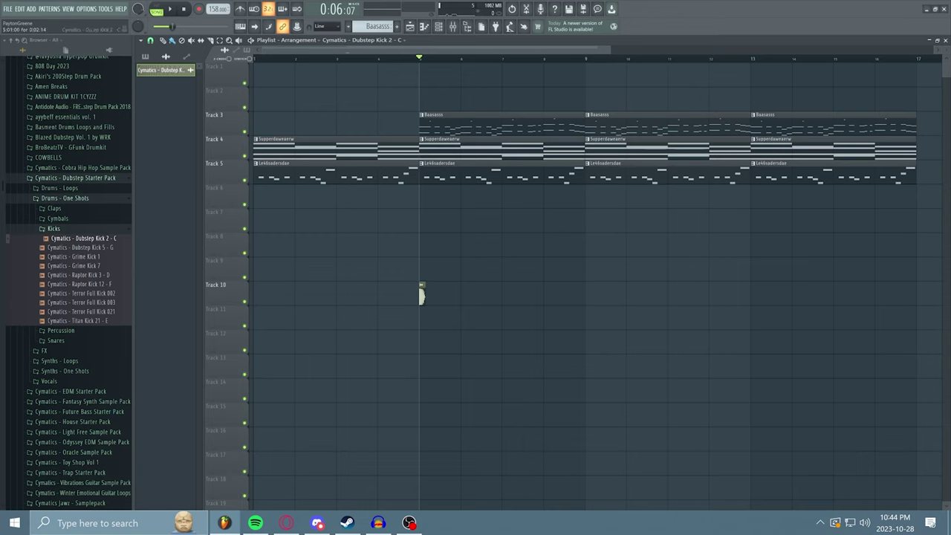
drag(421, 295, 621, 295)
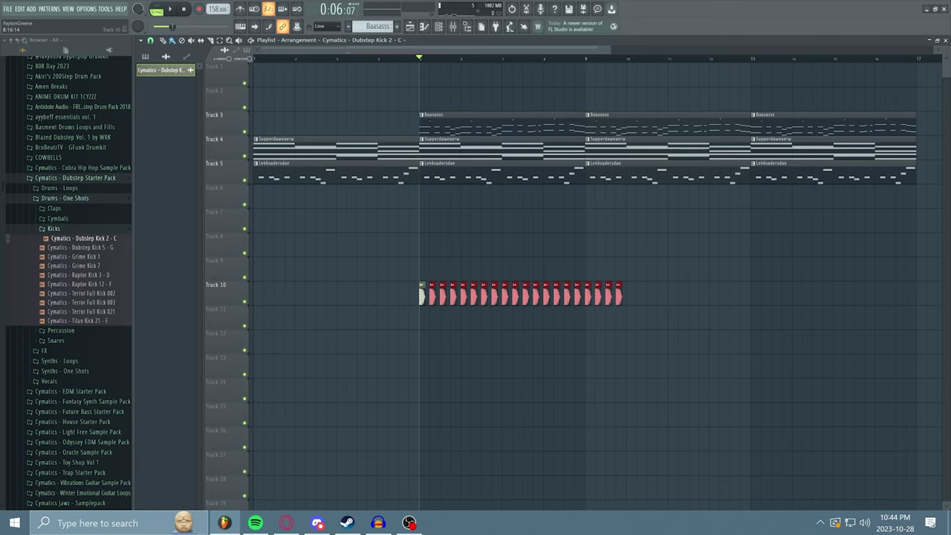
right_click(588, 295)
key(space)
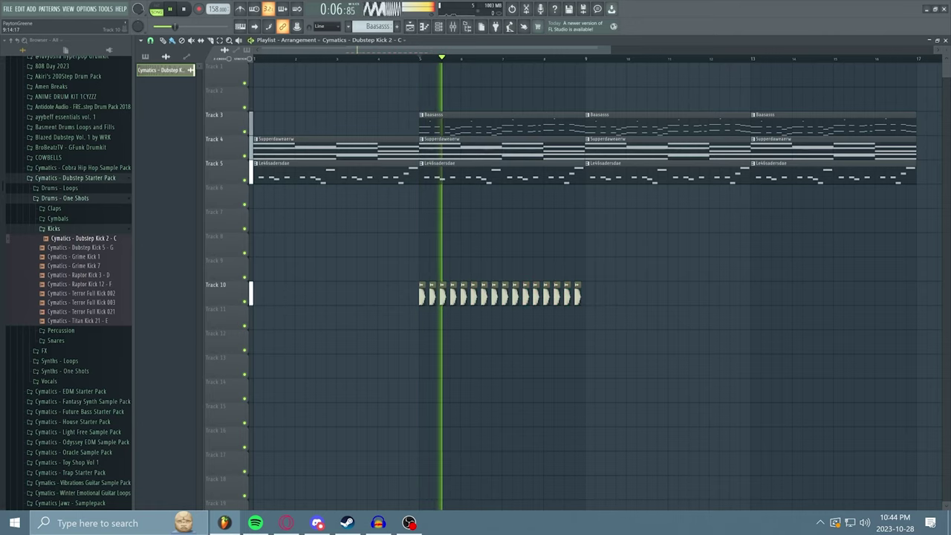
key(space)
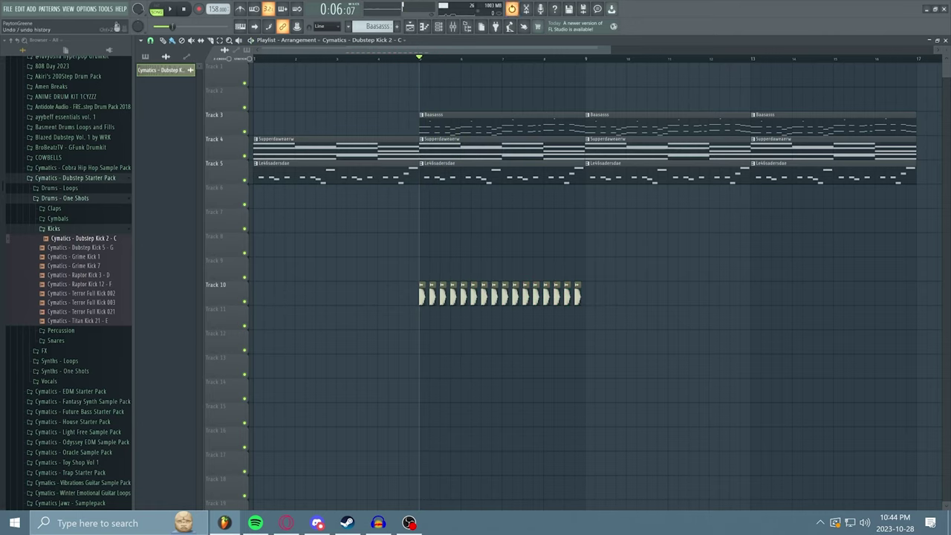
Route the Dubstep Kick 2 channel to mixer insert 10
click(453, 27)
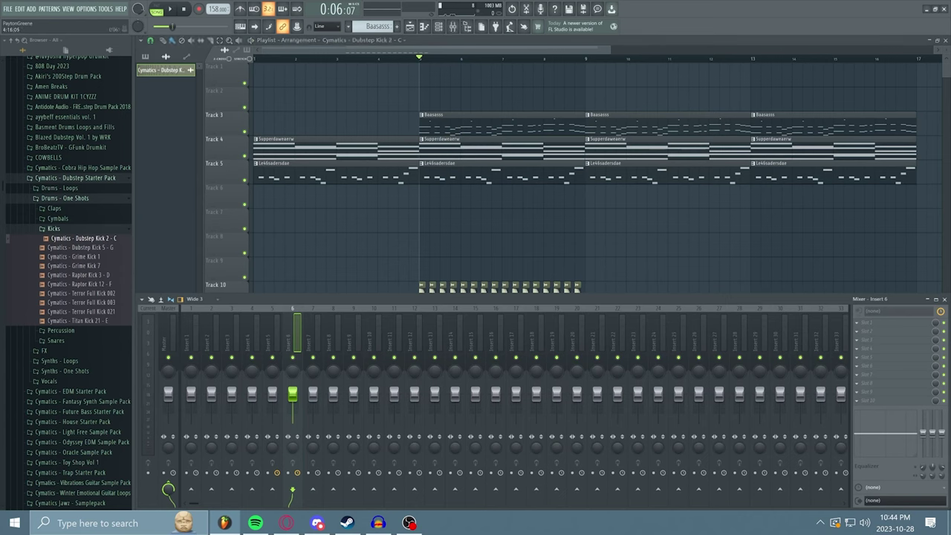
click(439, 26)
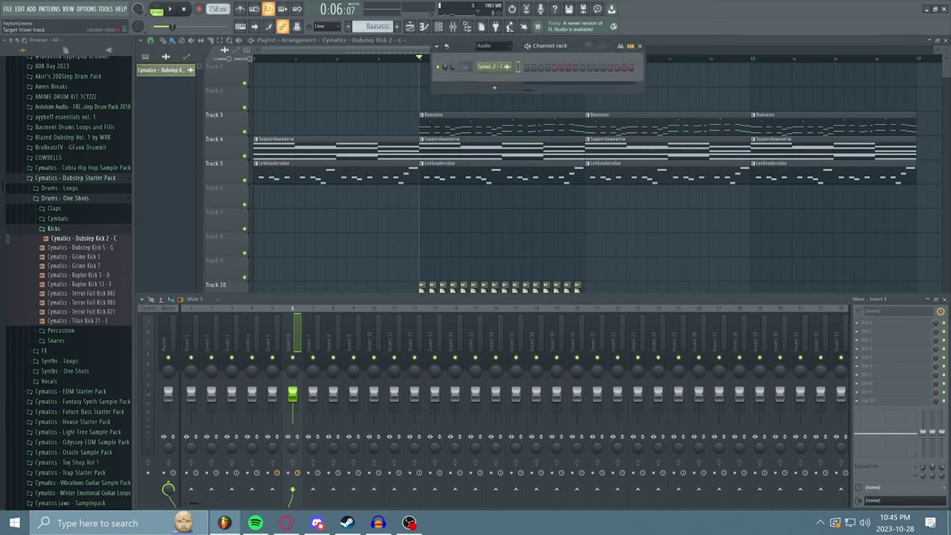
scroll(465, 66, down, 3)
scroll(465, 66, up, 8)
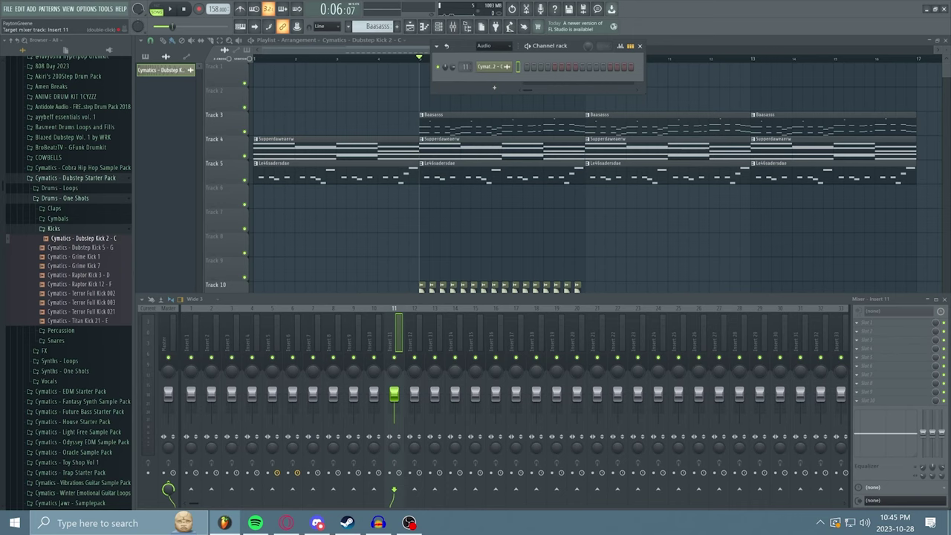
scroll(465, 66, down, 1)
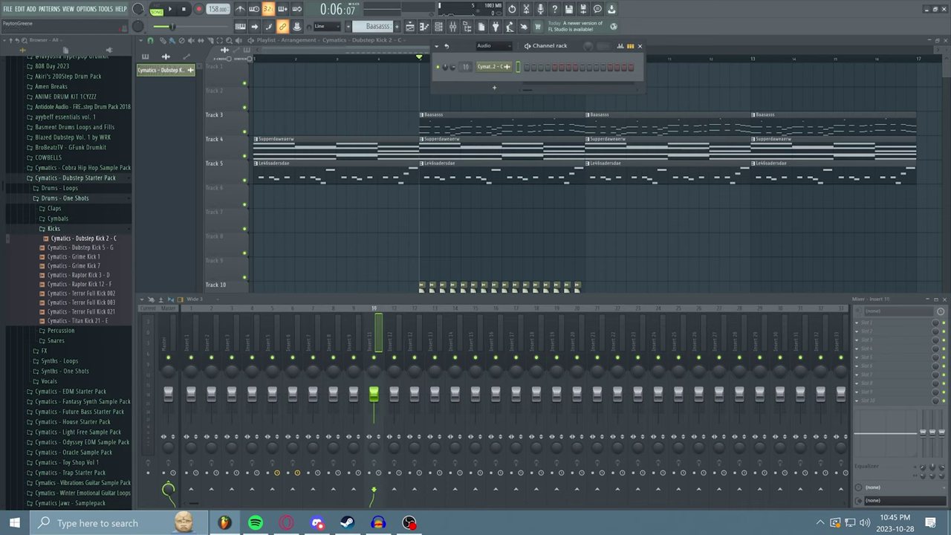
click(640, 47)
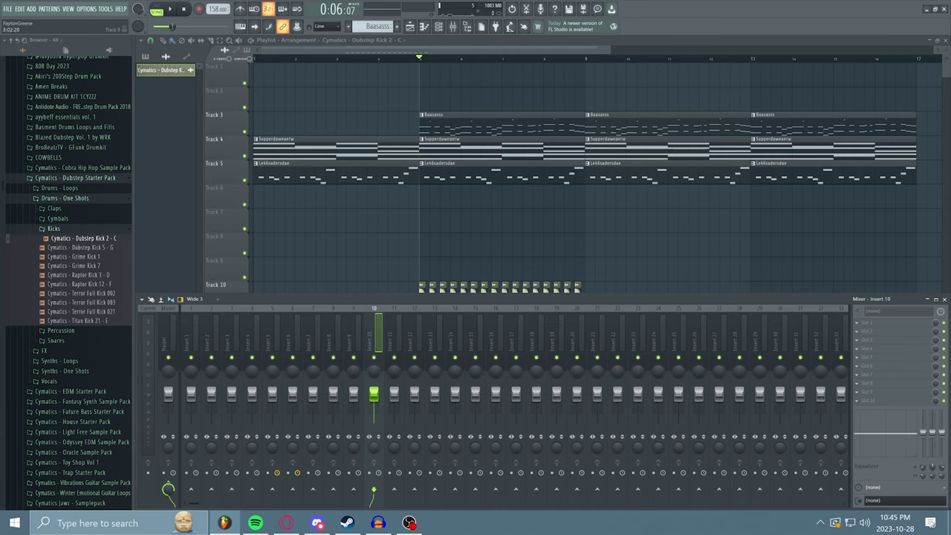
Solo the kick on Track 10 together with the bass on Track 3 and play them from bar 5
scroll(339, 268, down, 1)
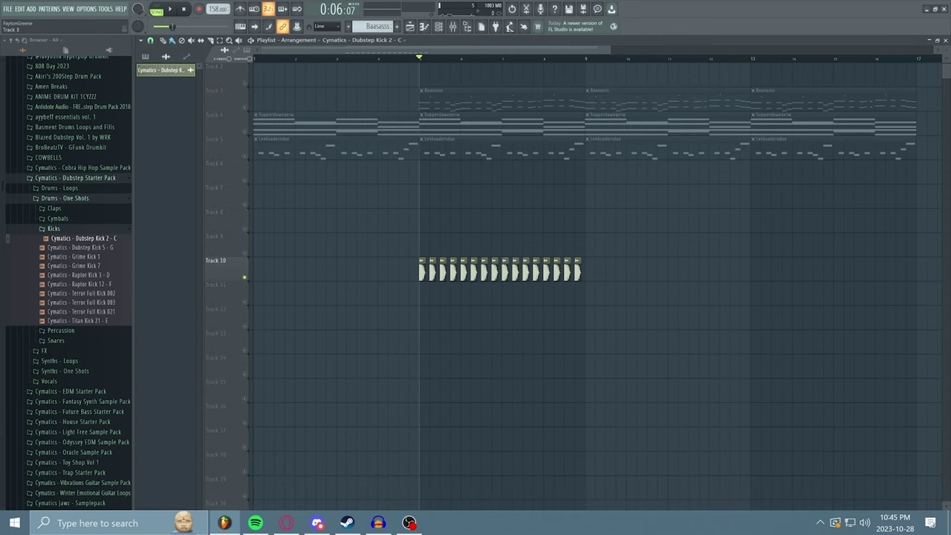
click(245, 107)
key(space)
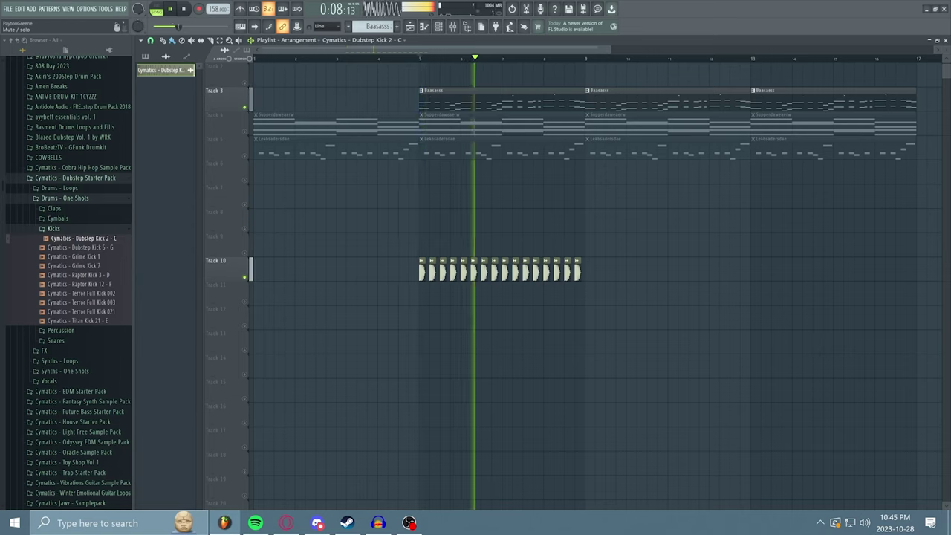
key(space)
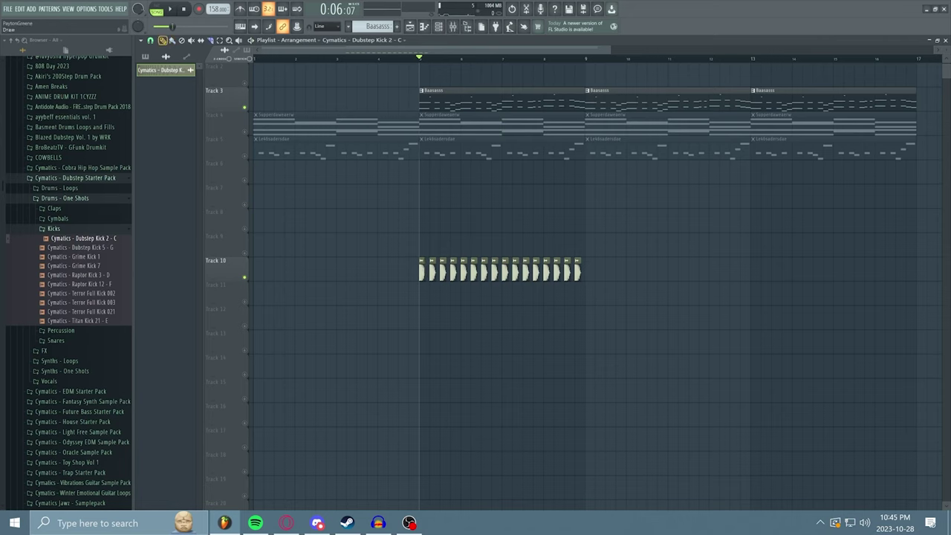
Erase the repeated kicks after the first one on Track 10, and restore them on every beat through bar 8
drag(432, 270, 518, 271)
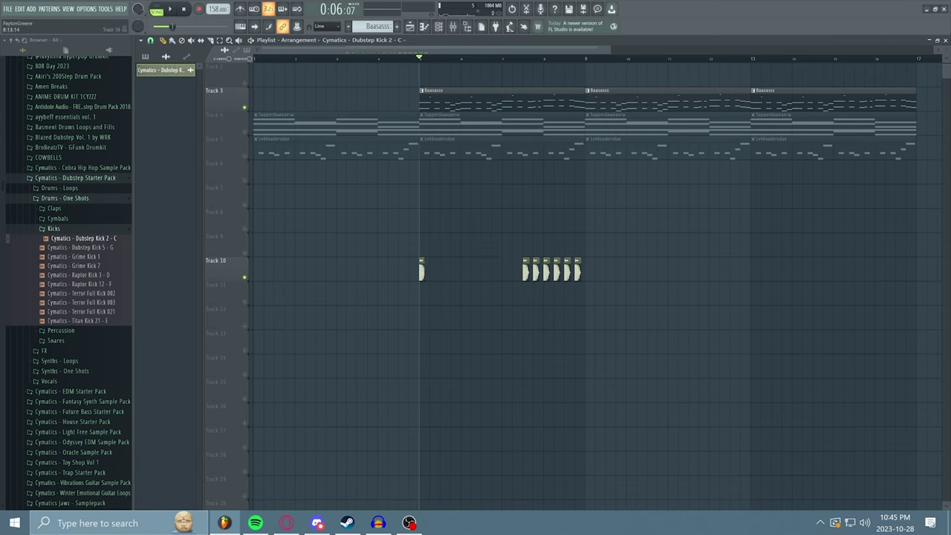
drag(583, 270, 523, 270)
key(ctrl+z)
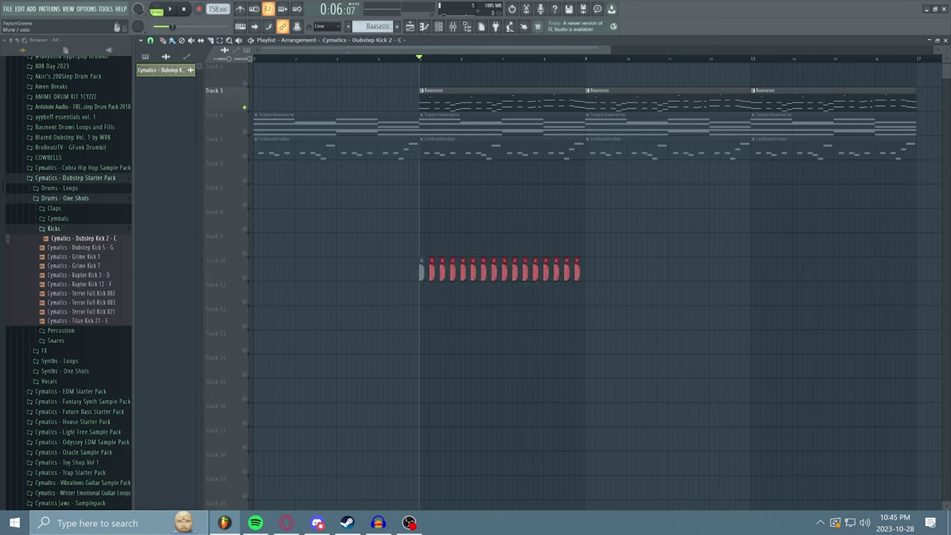
Play the bass on Track 3 alone from bar 5, then re-enable the kick on Track 10 and play both
key(space)
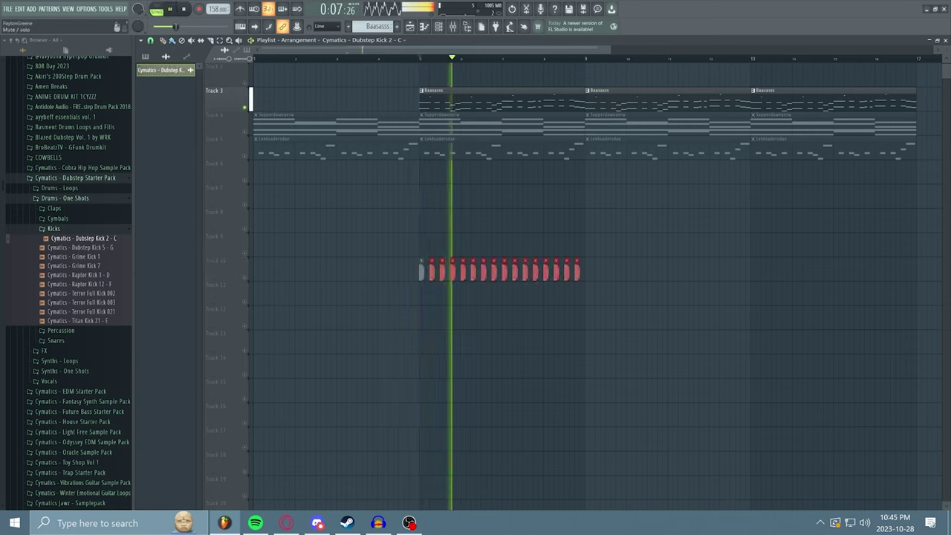
key(space)
click(244, 277)
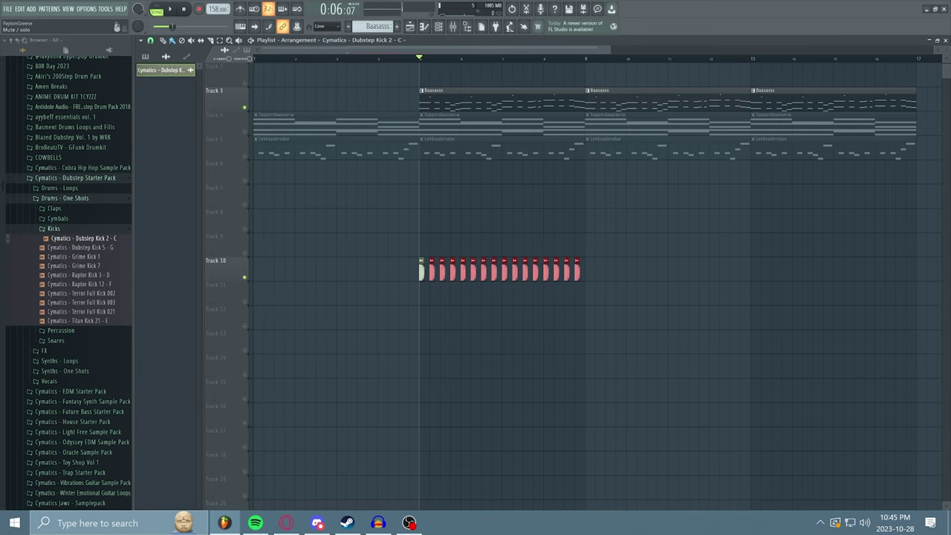
key(space)
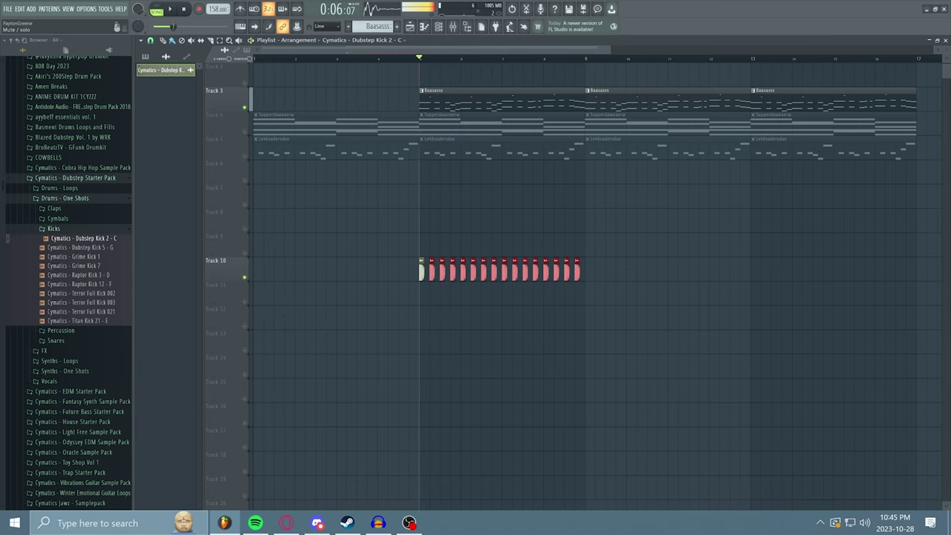
key(space)
Lower the volume of mixer insert 5 slightly and play the bass and kick together to check the balance
key(F9)
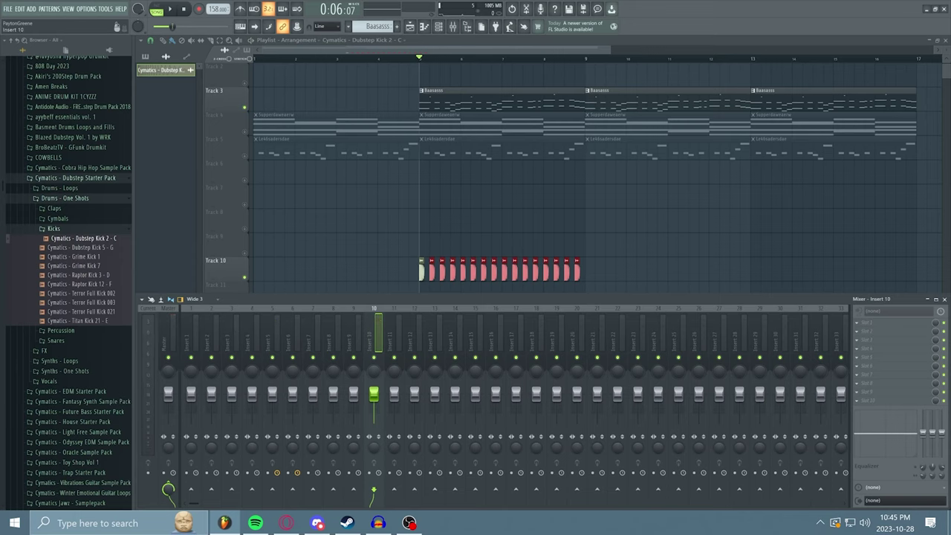
key(space)
key(space)
click(272, 341)
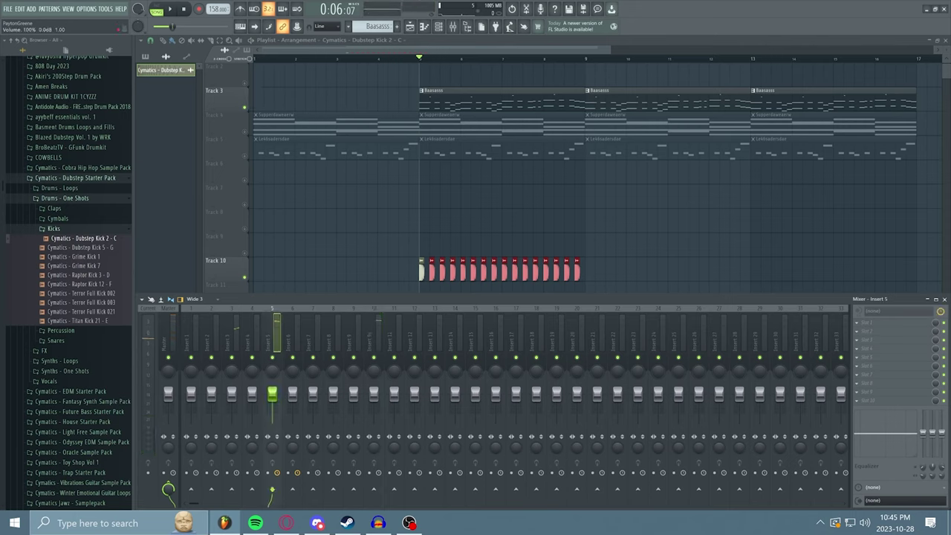
drag(271, 394, 272, 397)
key(space)
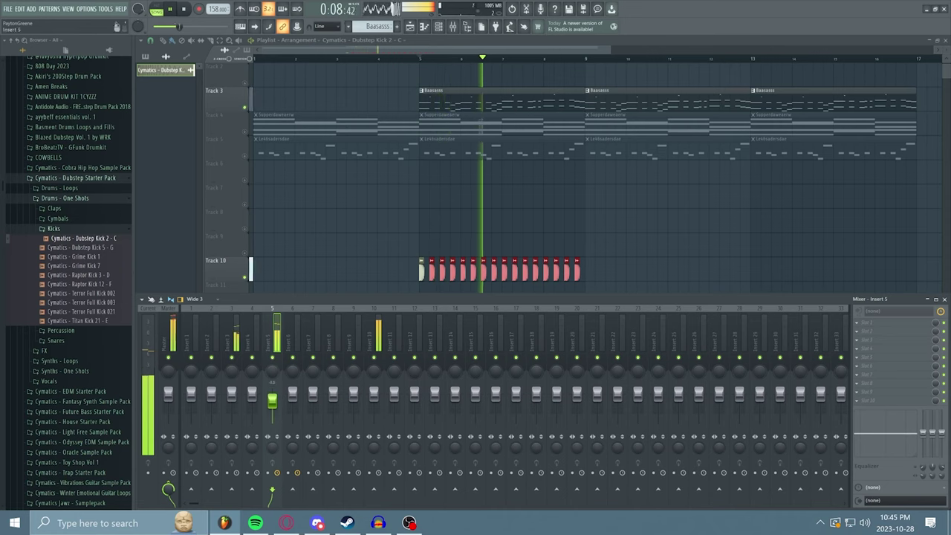
key(space)
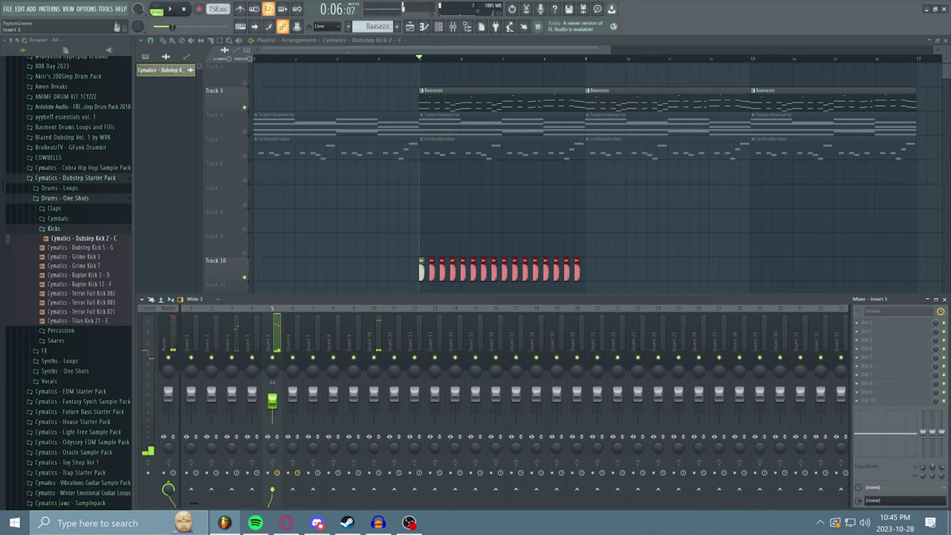
Add a Fruity Peak Controller to slot 2 of mixer insert 10, raise its Peak Base level, and close the plugin
click(374, 334)
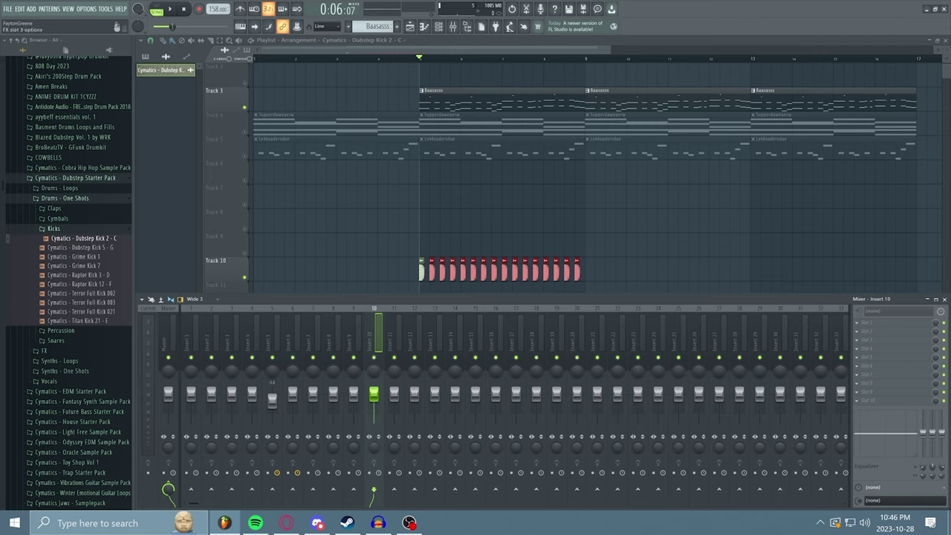
click(884, 328)
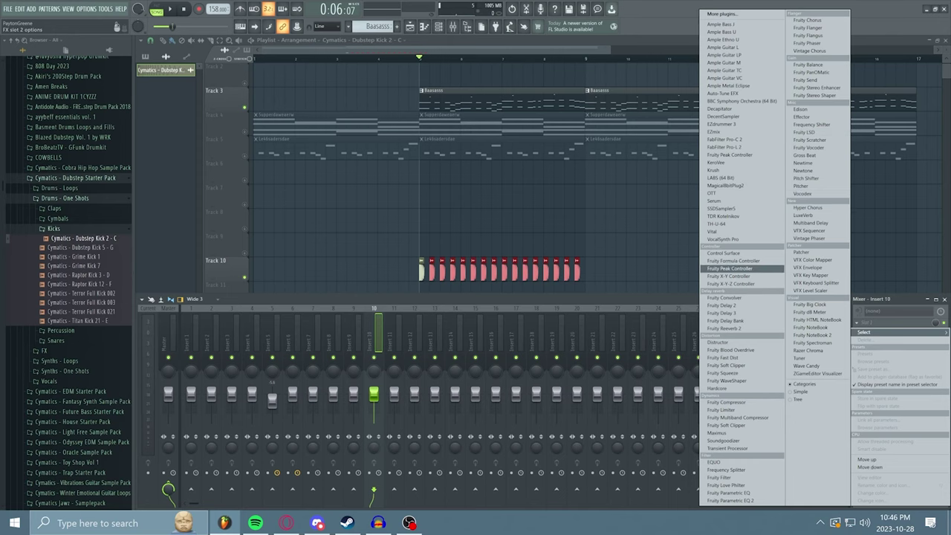
click(732, 268)
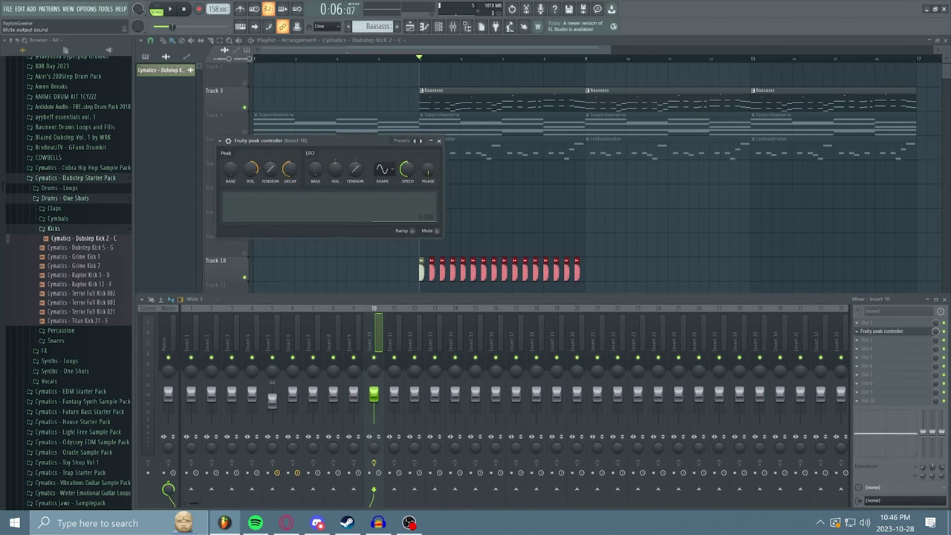
drag(231, 169, 230, 143)
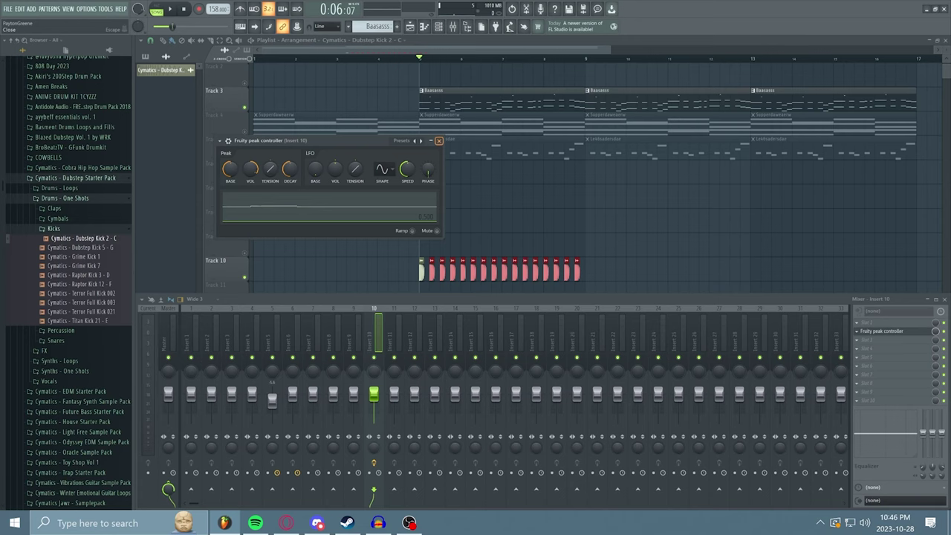
click(438, 141)
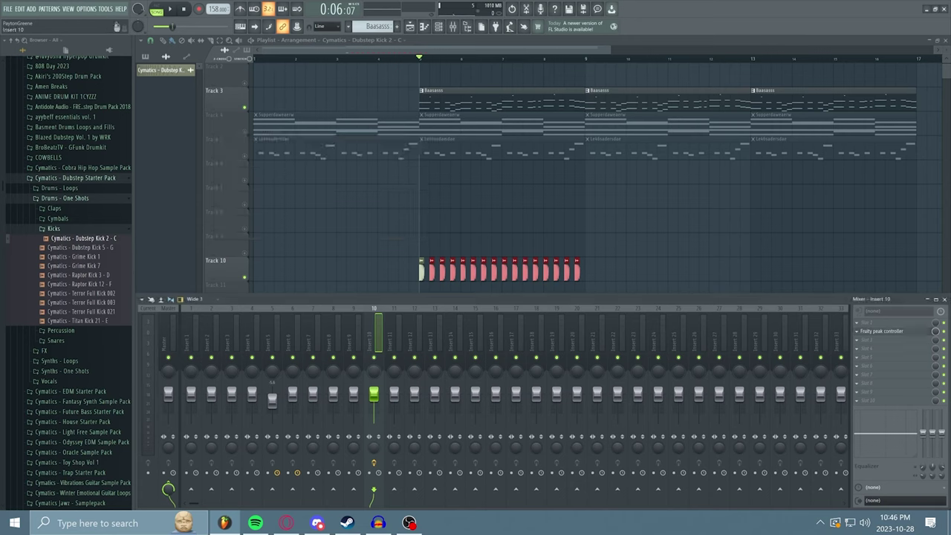
Add Fruity Parametric EQ 2 to slot 8 of insert 5 and set band 1 to a Steep 8 low shelf at about 118 Hz
click(271, 340)
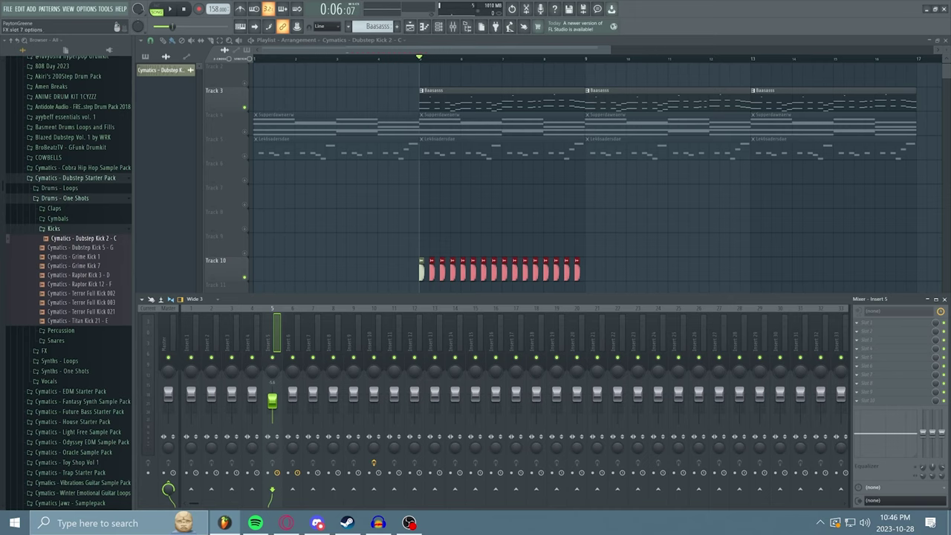
click(857, 383)
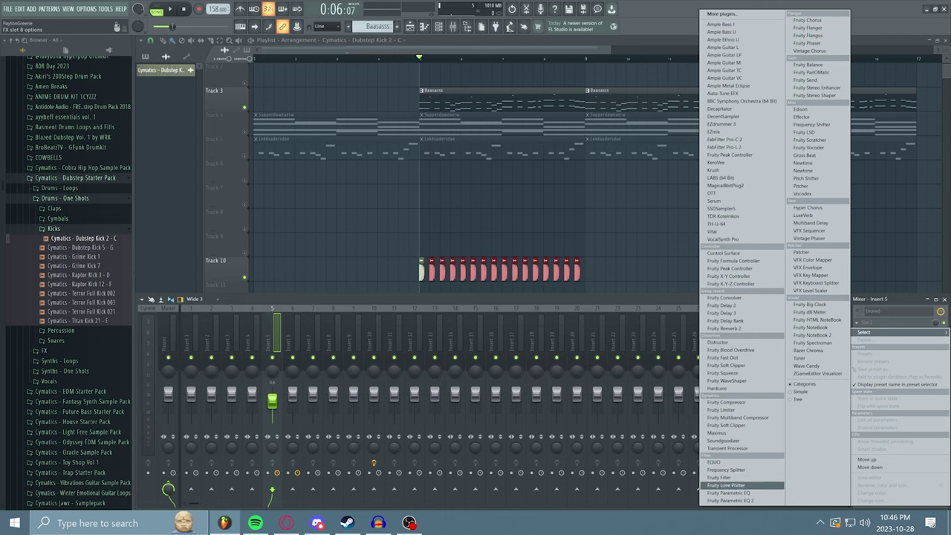
click(744, 501)
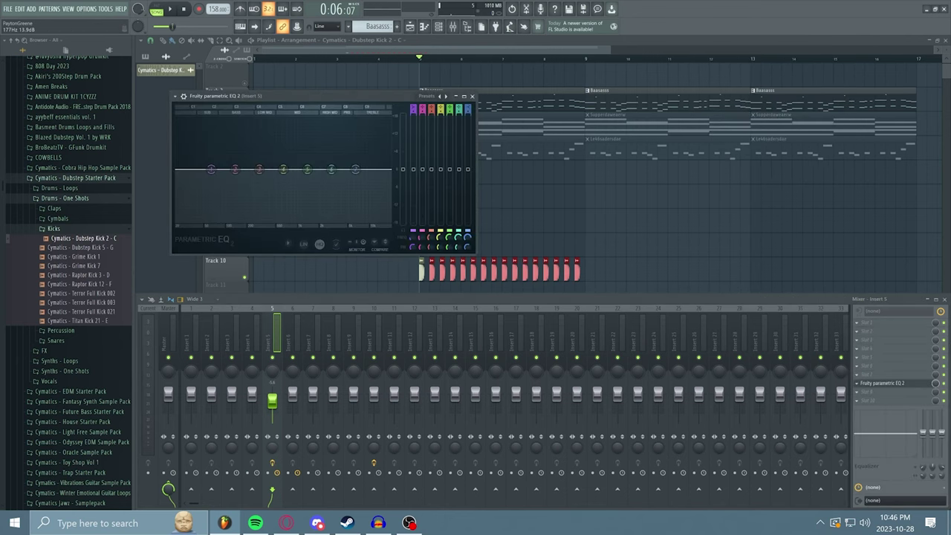
drag(211, 169, 232, 170)
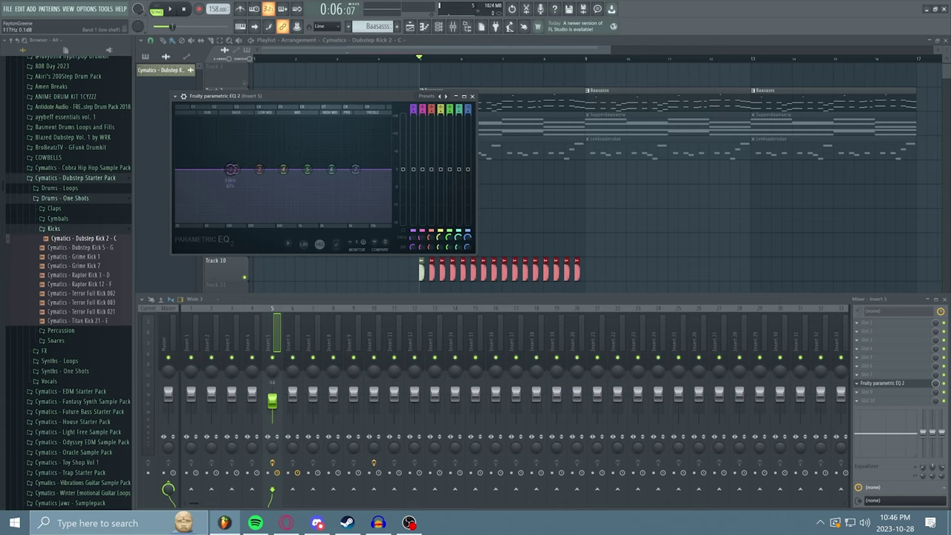
click(231, 169)
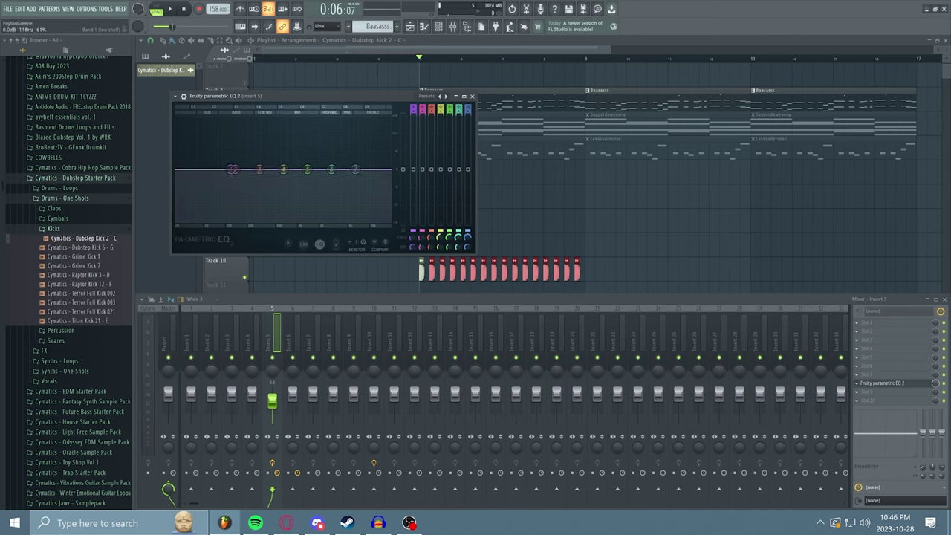
click(256, 293)
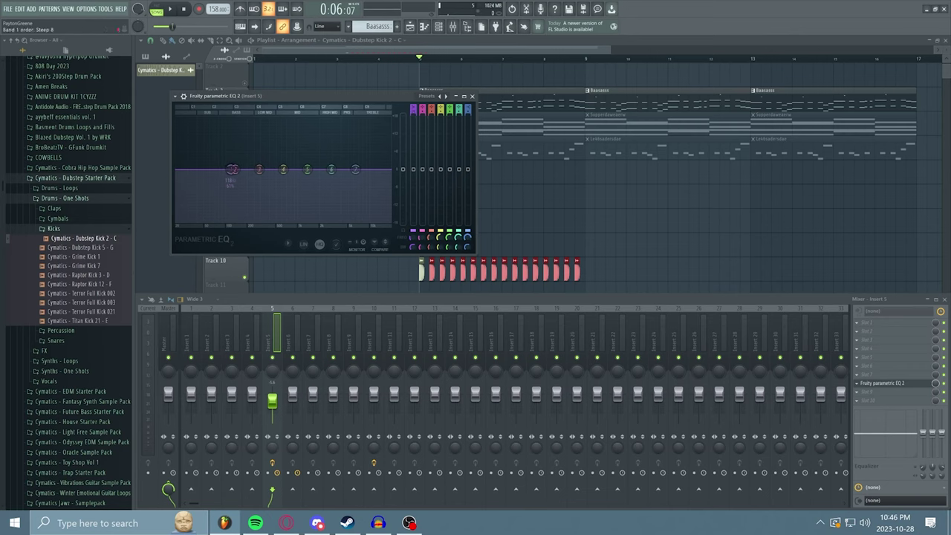
right_click(231, 169)
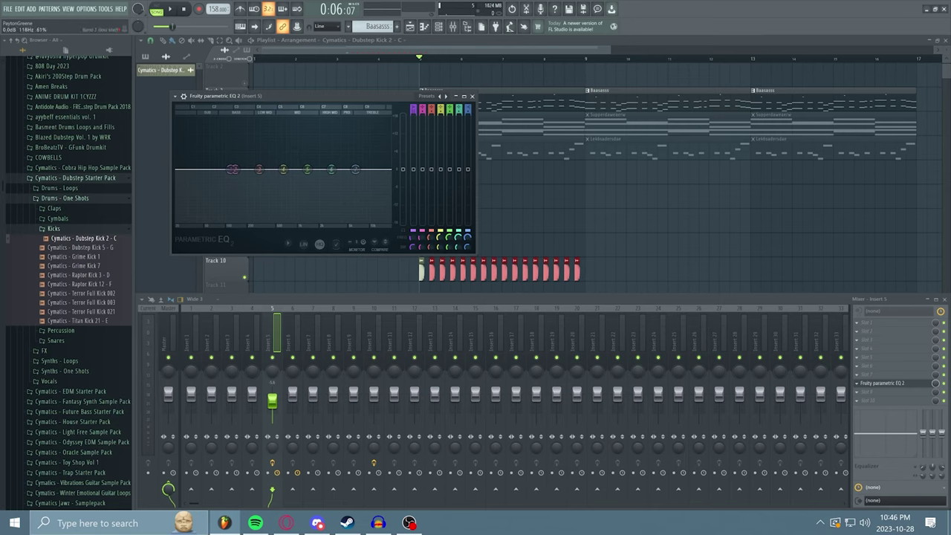
Link the EQ's band 1 level to the internal controller Peak ctrl - Peak with an Inverted mapping formula
right_click(412, 169)
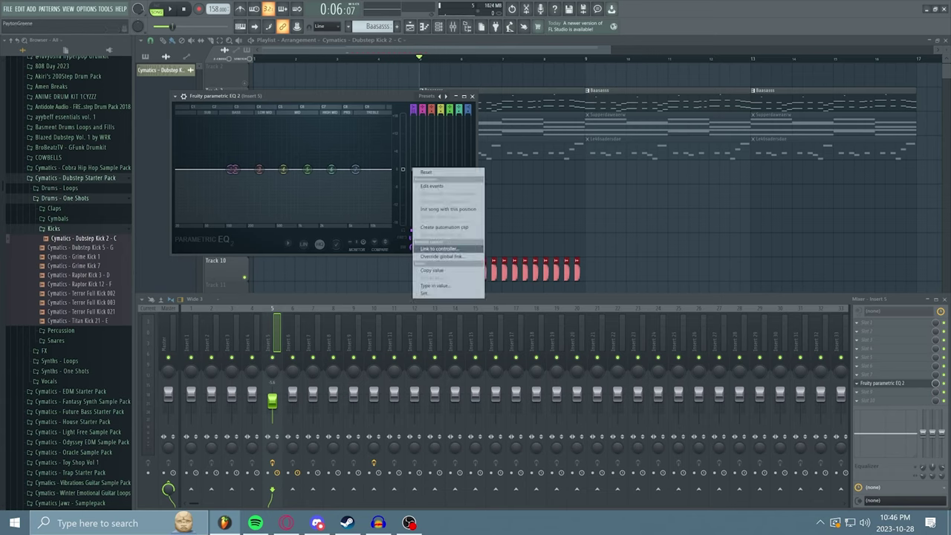
click(439, 249)
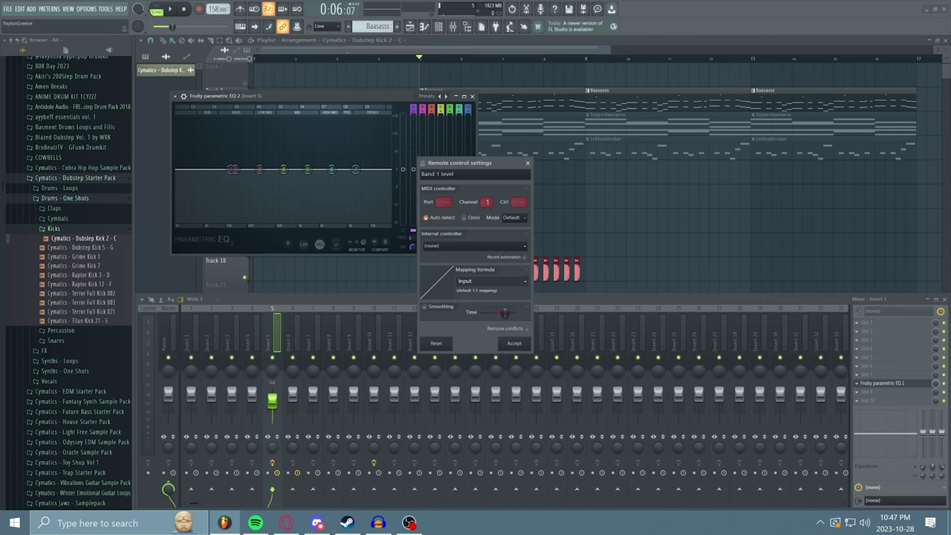
click(524, 282)
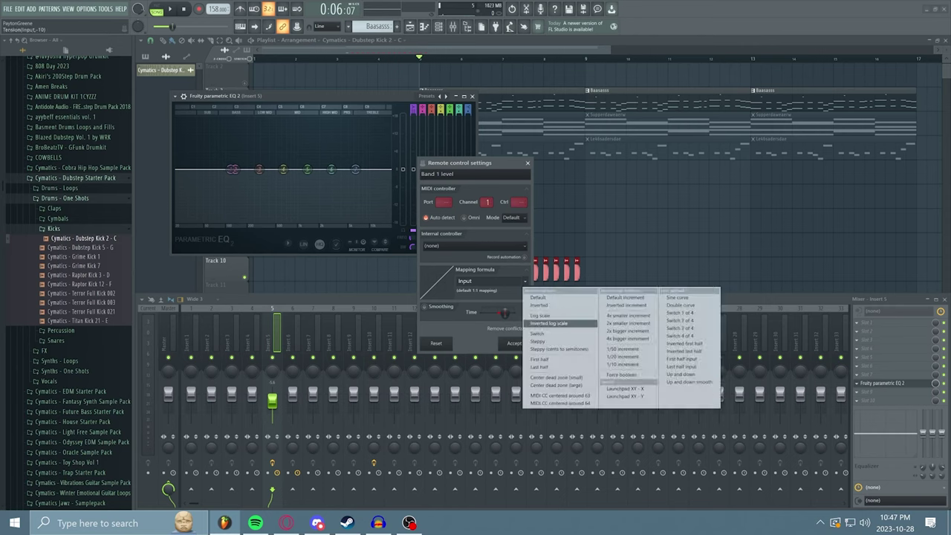
click(538, 305)
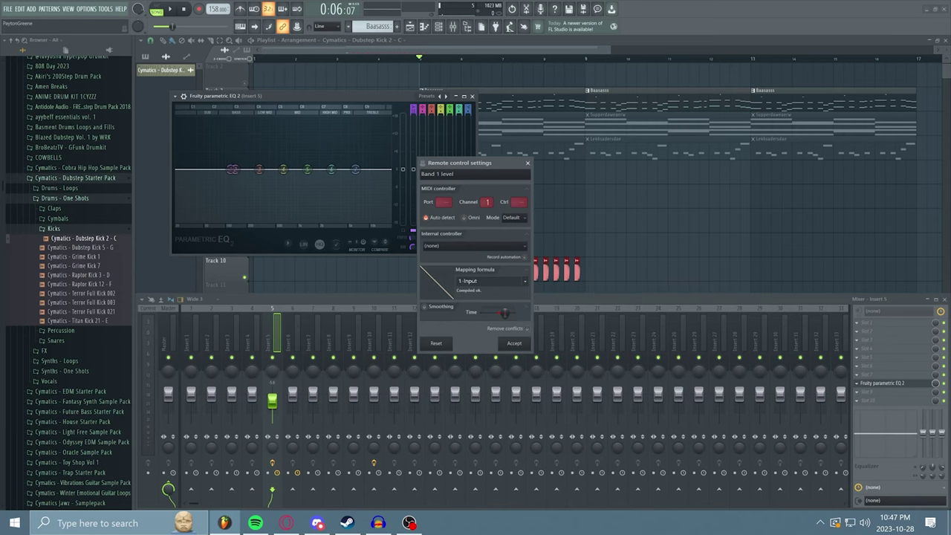
click(461, 245)
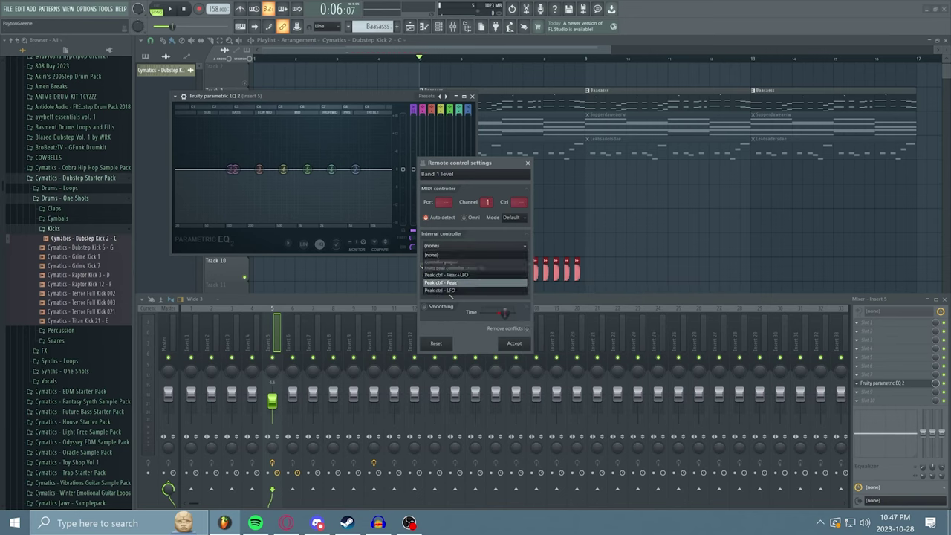
click(449, 283)
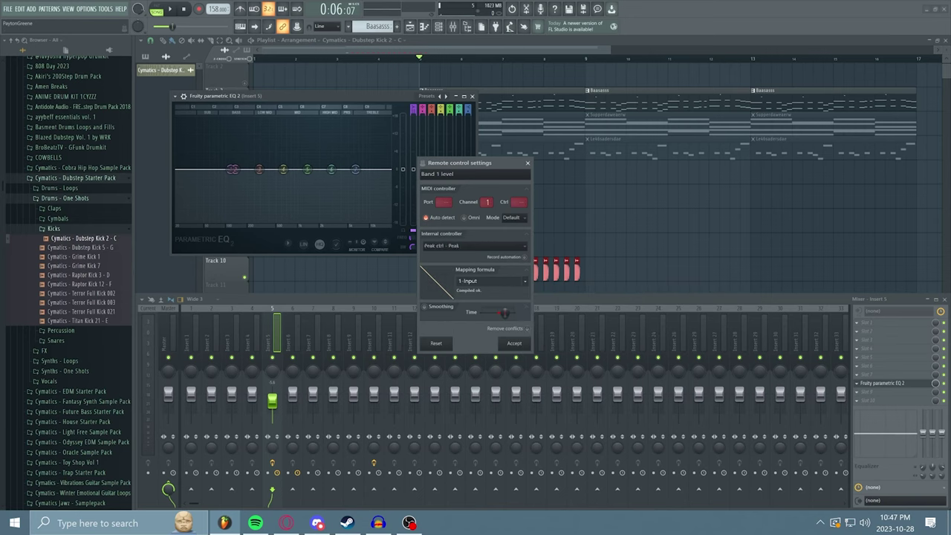
click(460, 245)
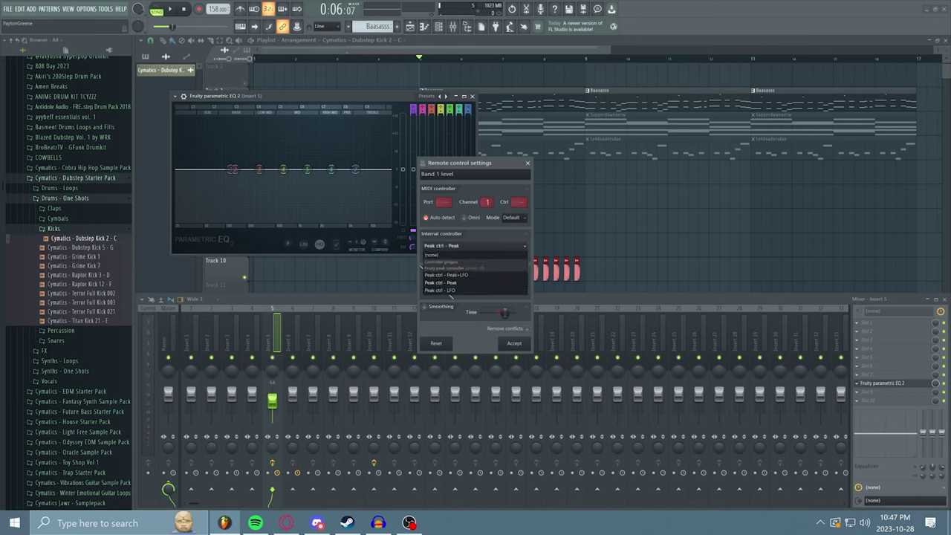
click(450, 295)
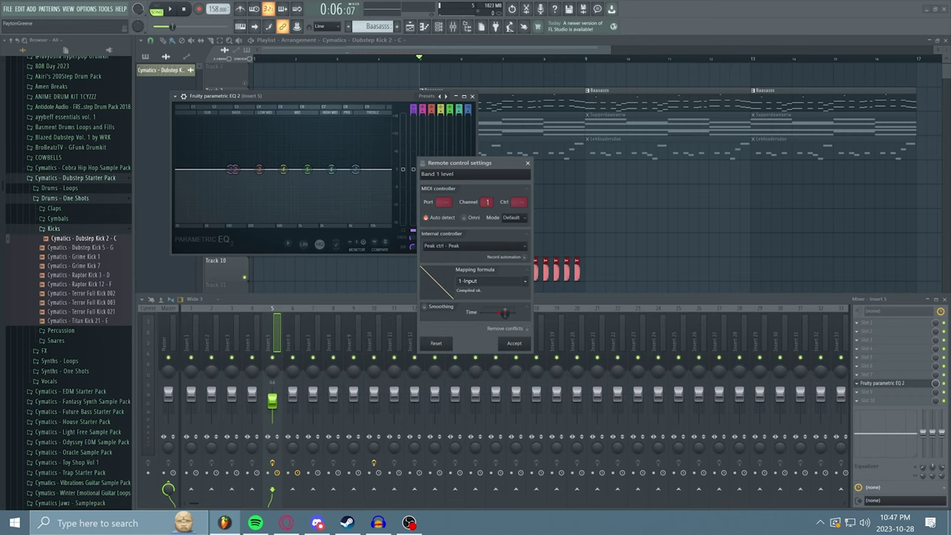
click(514, 343)
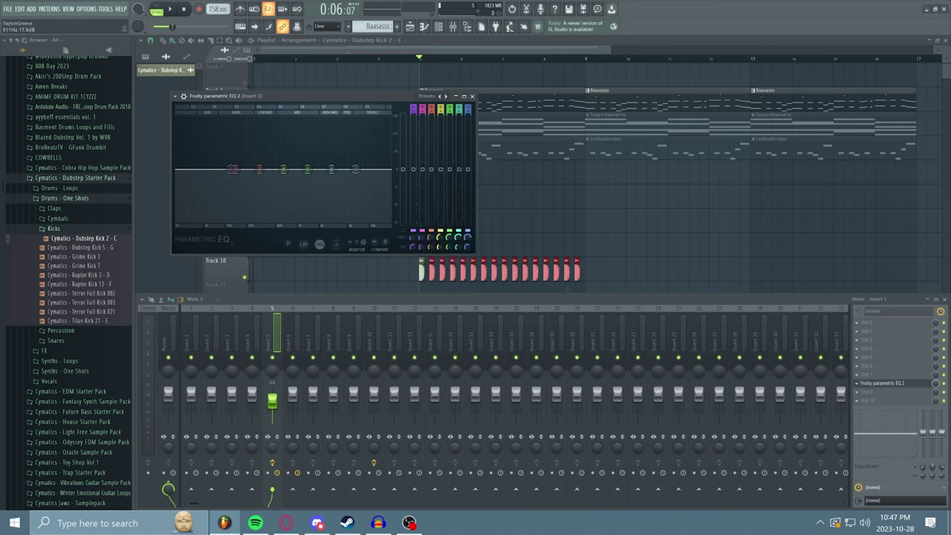
Play the kick and bass from bar 5 to check how EQ band 1 reacts to the kick, and close the EQ
key(space)
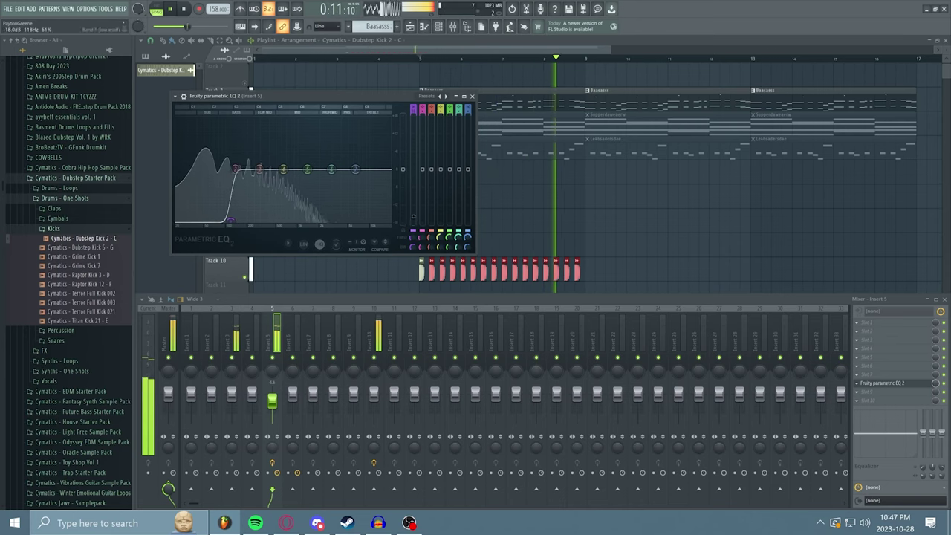
drag(230, 221, 231, 199)
key(Escape)
key(space)
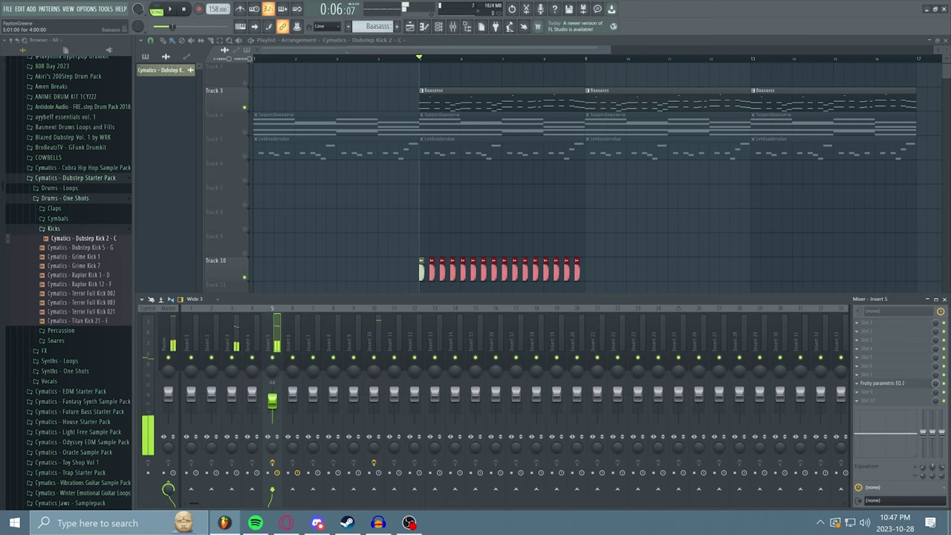
Add Fruity Parametric EQ 2 to insert 3 with band 1 as a high pass just over 110 Hz, and play the kick and bass
click(232, 341)
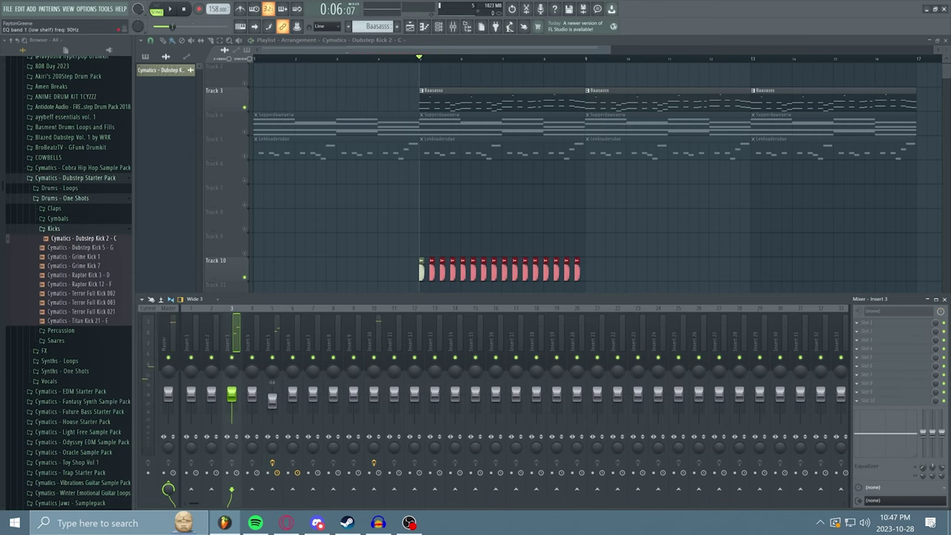
click(856, 392)
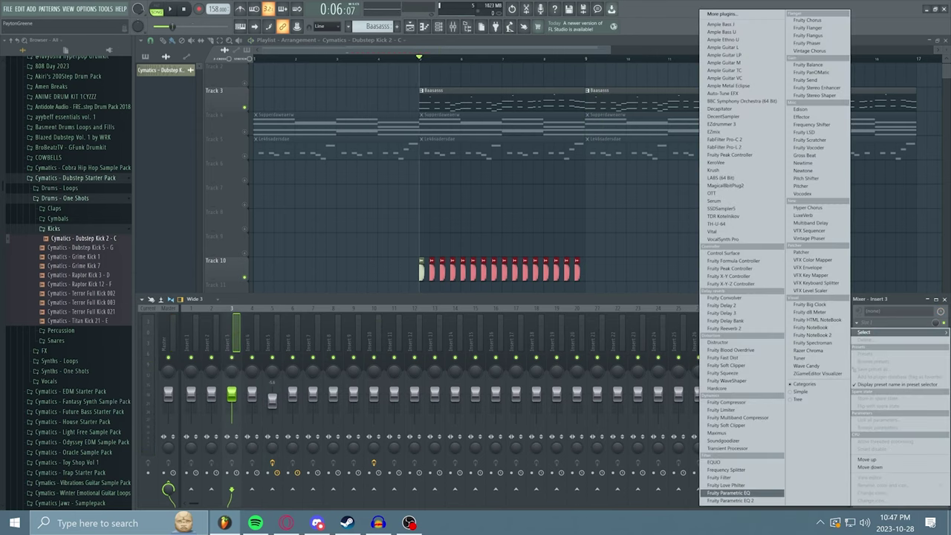
click(743, 502)
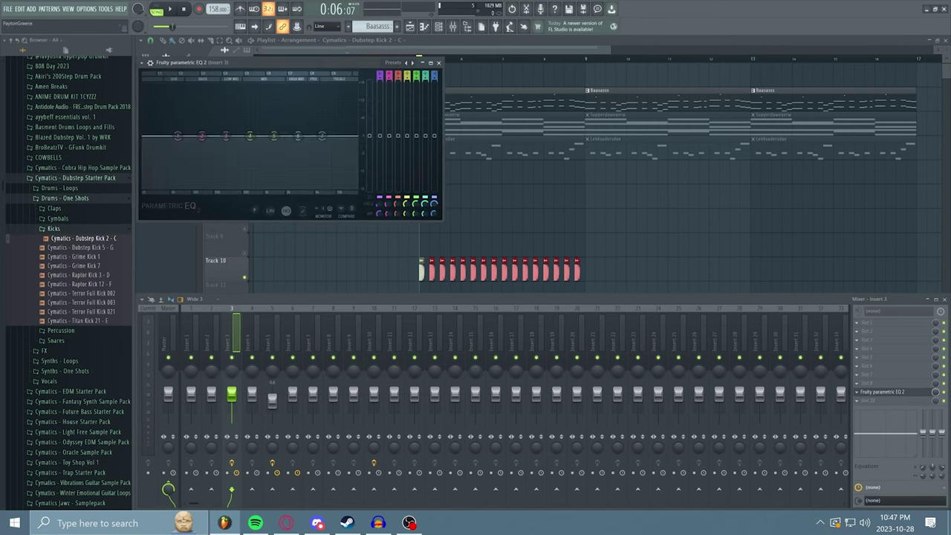
scroll(379, 198, down, 2)
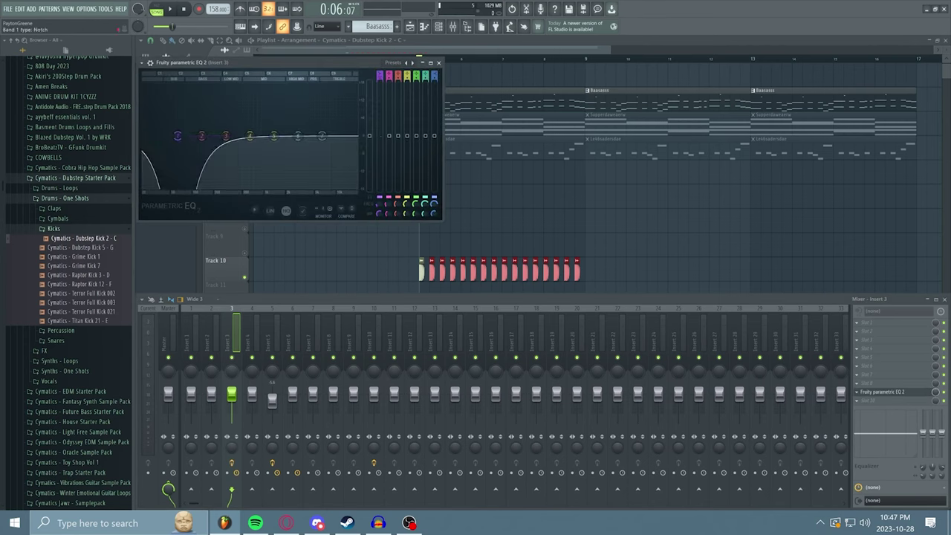
scroll(178, 136, down, 3)
mouse_move(177, 136)
mouse_down()
mouse_move(205, 136)
mouse_move(195, 136)
mouse_up()
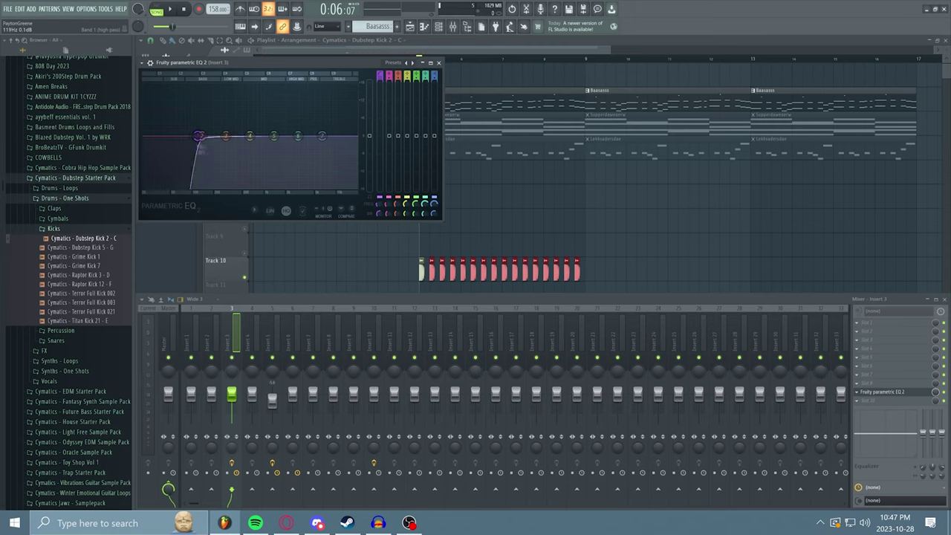
click(438, 63)
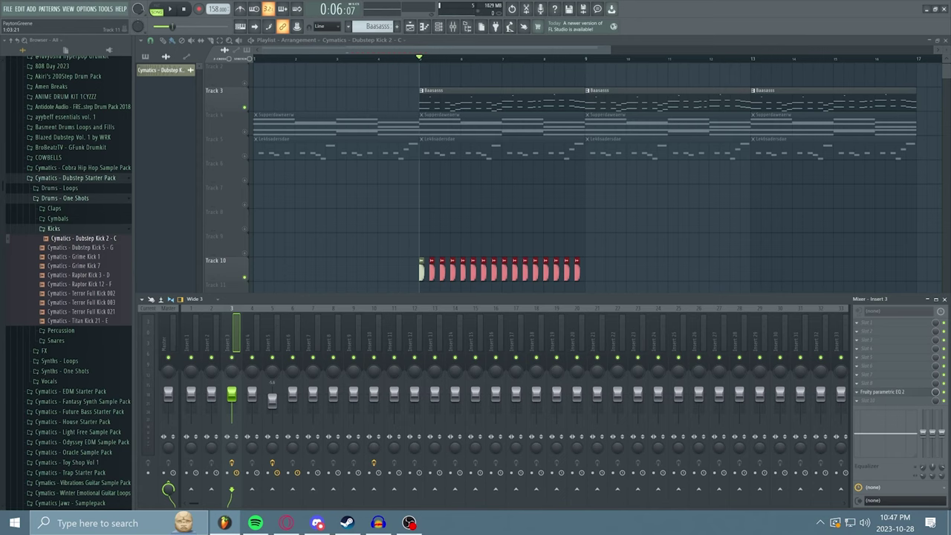
key(space)
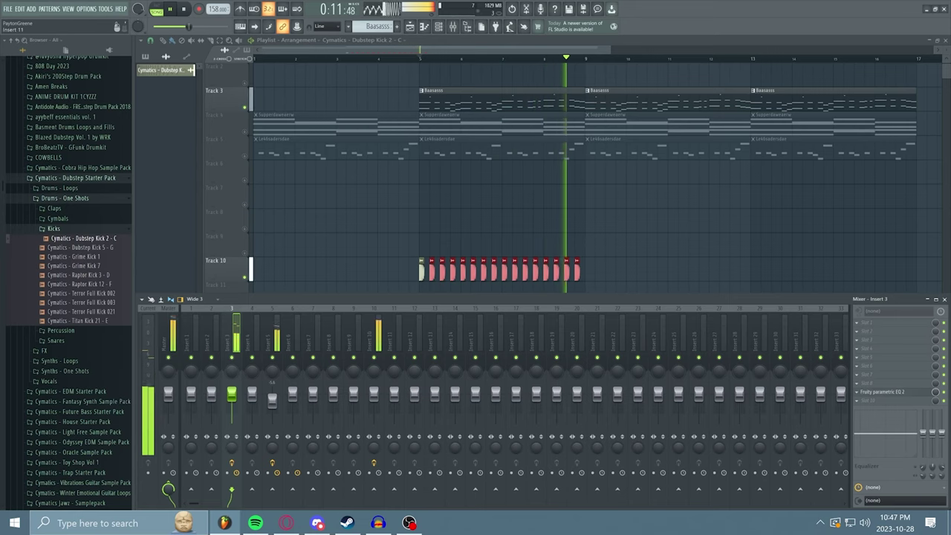
key(space)
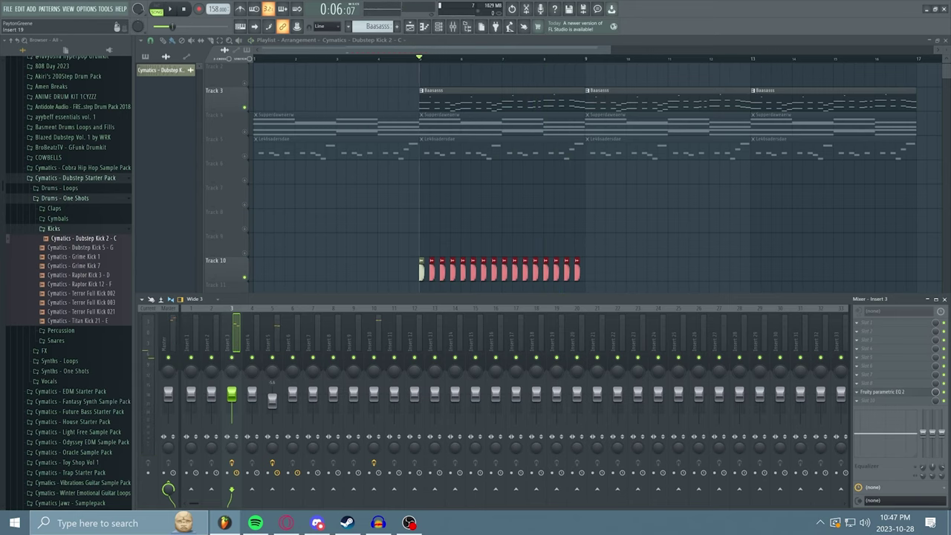
Re-enable all playlist tracks and play the full arrangement from the beginning
click(245, 107)
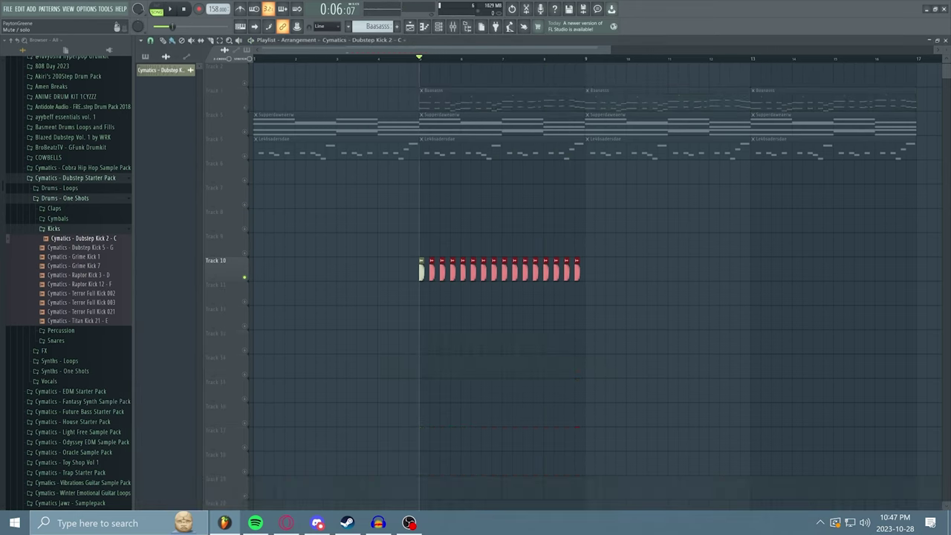
right_click(244, 277)
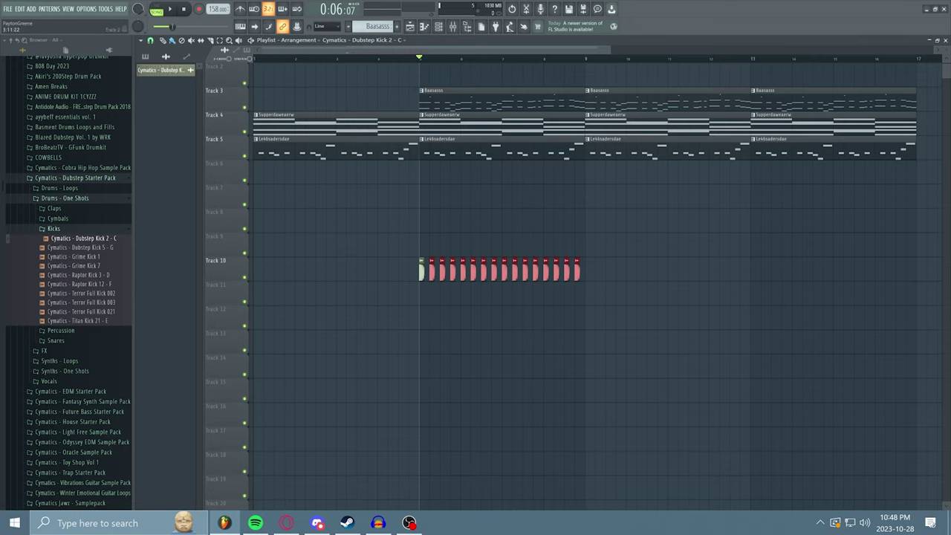
click(297, 123)
click(295, 58)
key(space)
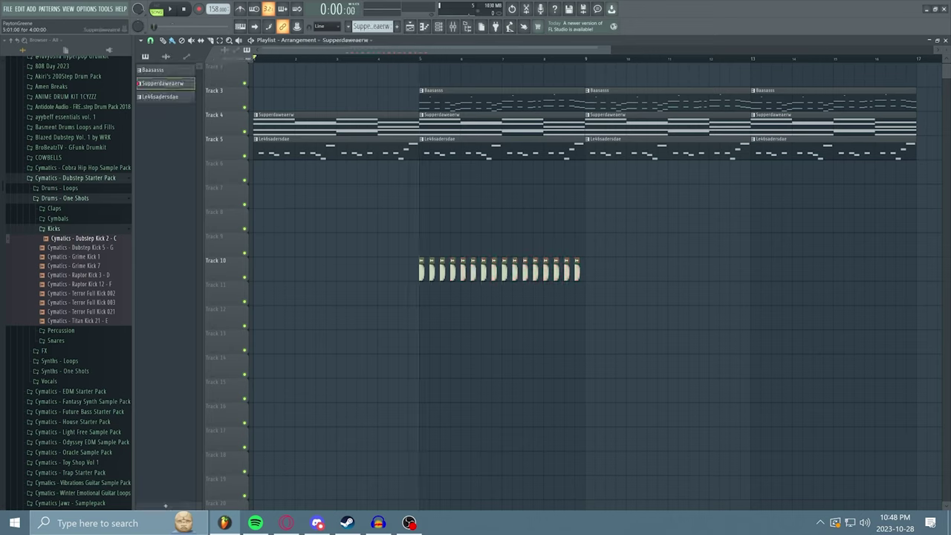
key(space)
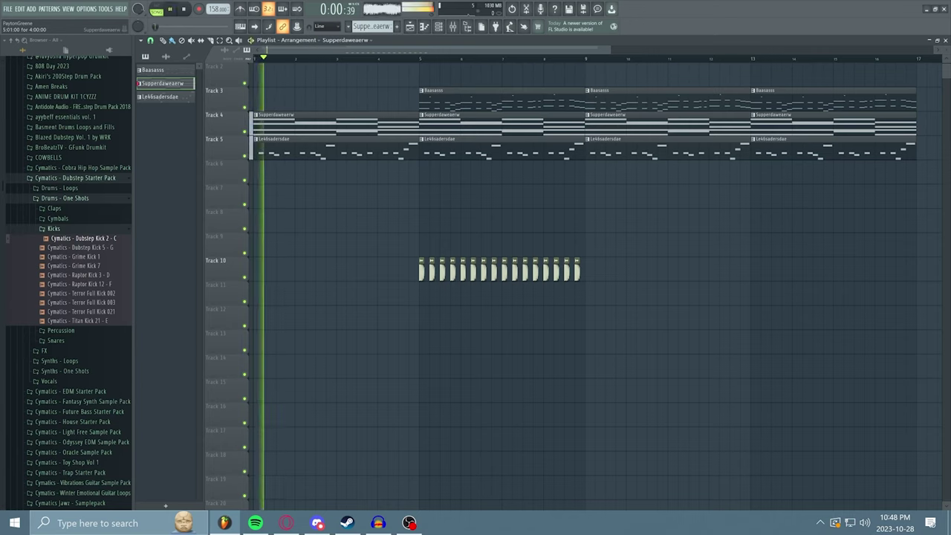
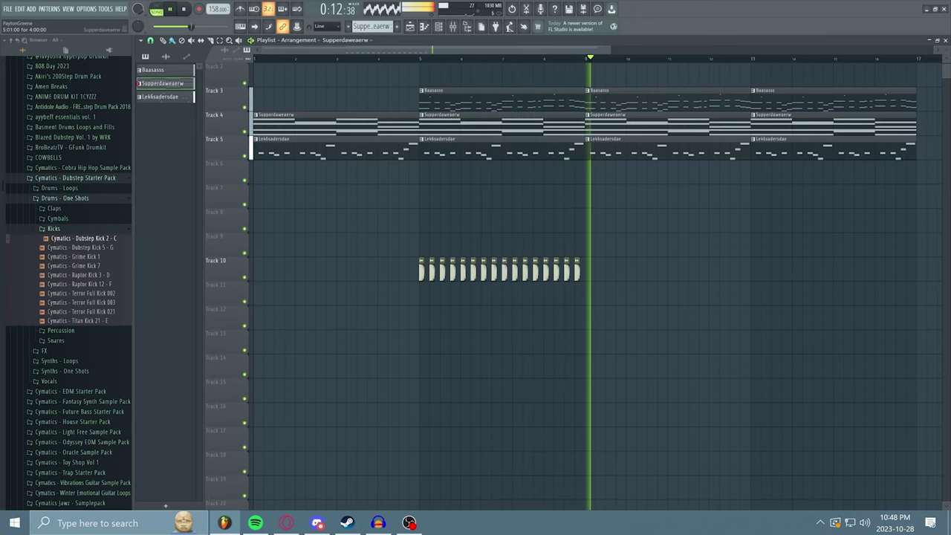
Stop the playback, show the mixer and play the arrangement from bar 5 to check the levels of the kick and instrument inserts
key(space)
key(F9)
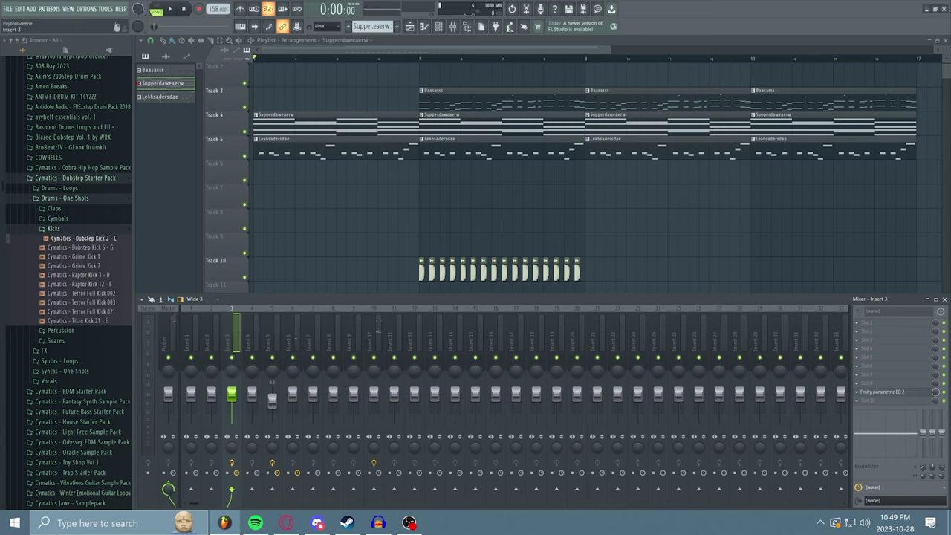
click(375, 338)
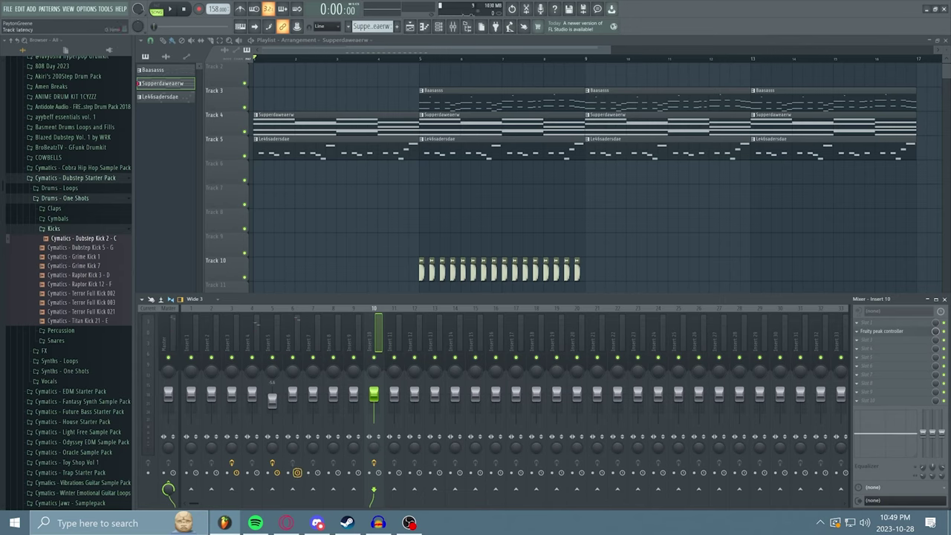
click(252, 416)
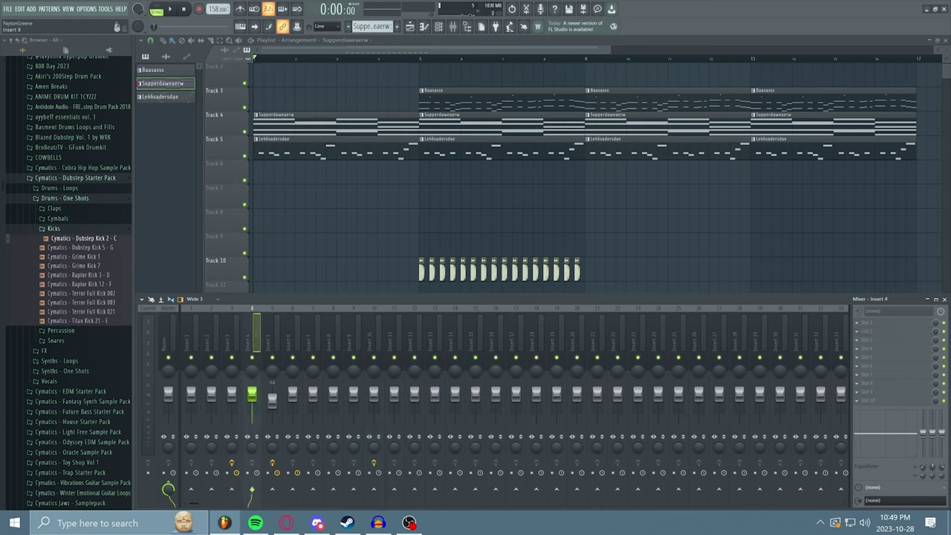
click(373, 345)
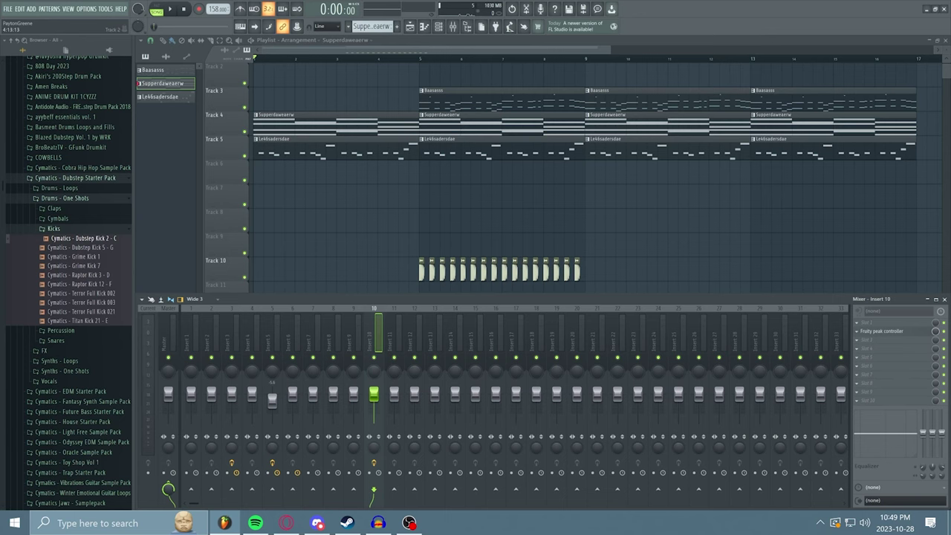
click(420, 59)
click(453, 27)
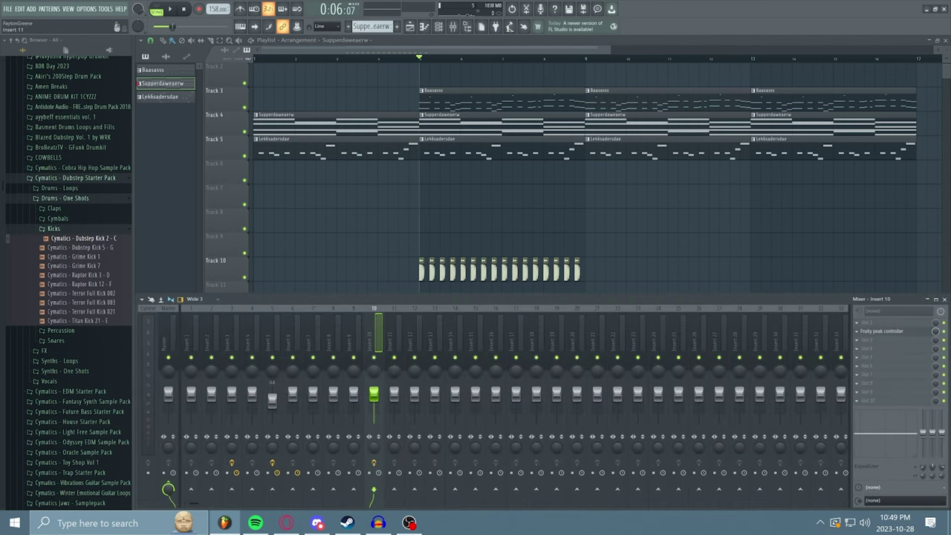
key(space)
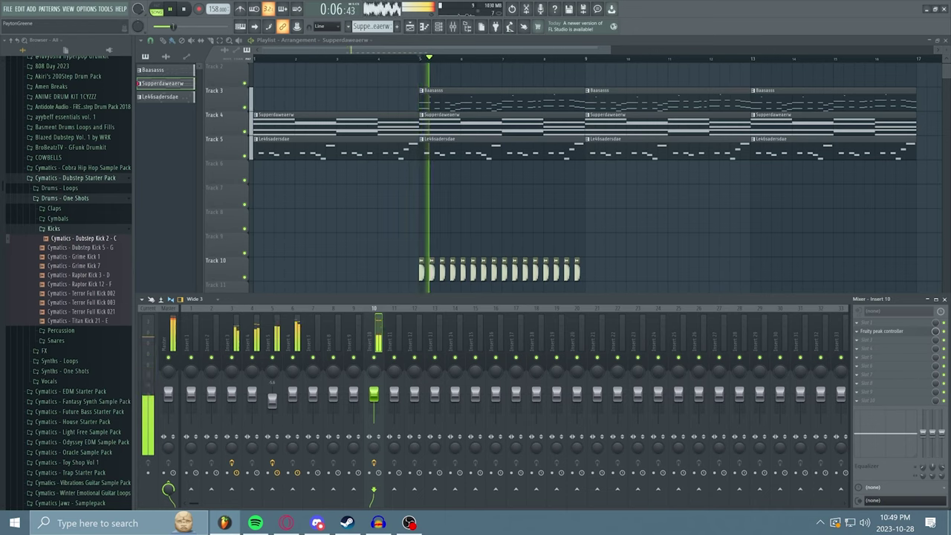
key(space)
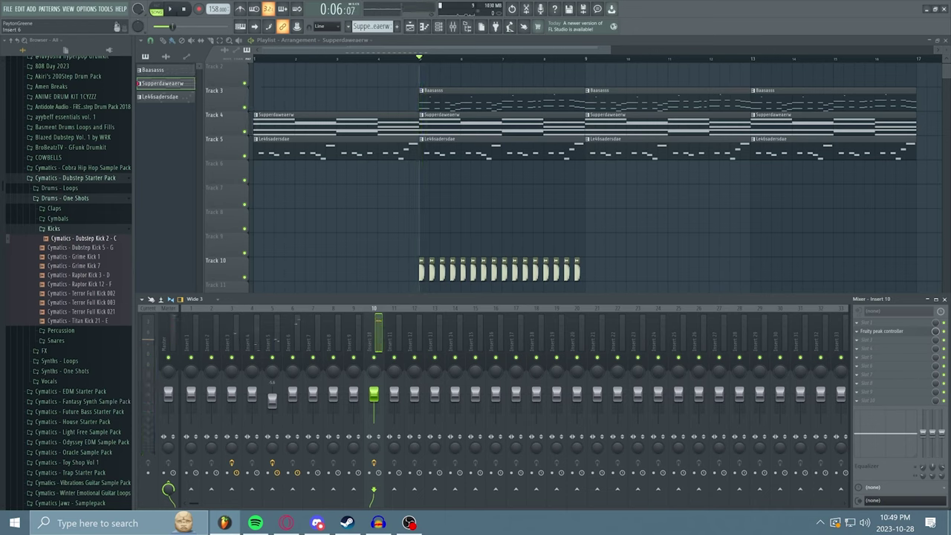
Route the kick's insert 10 to insert 6 with the send level turned fully down, and play from bar 5
click(292, 338)
click(374, 334)
click(293, 488)
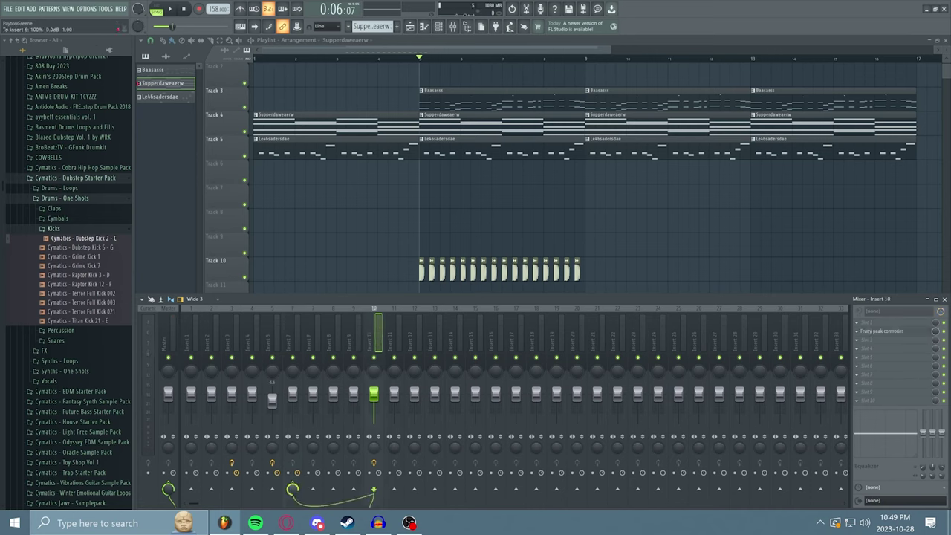
drag(292, 489, 293, 529)
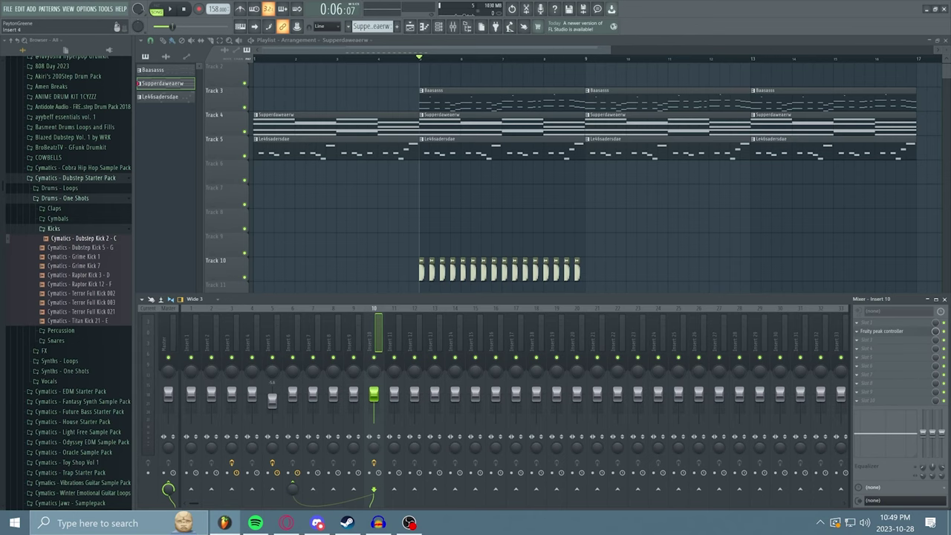
key(space)
key(space)
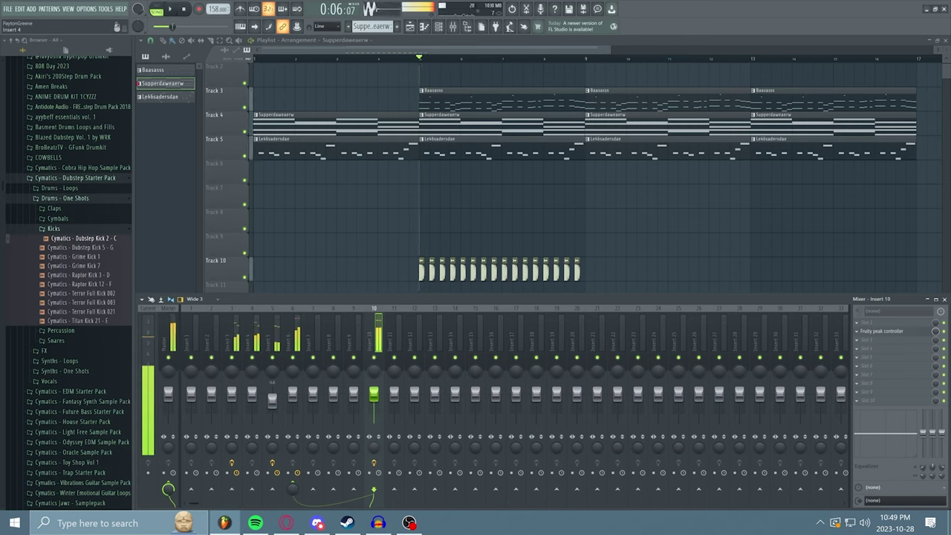
Route the kick's insert 10 to insert 4 as well and turn that send level down
click(250, 337)
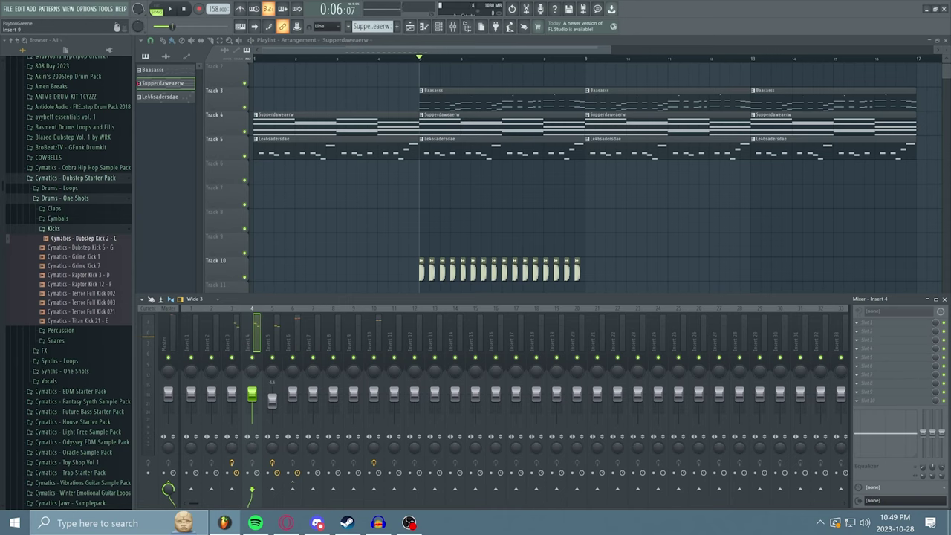
click(373, 340)
click(252, 490)
drag(251, 489, 252, 503)
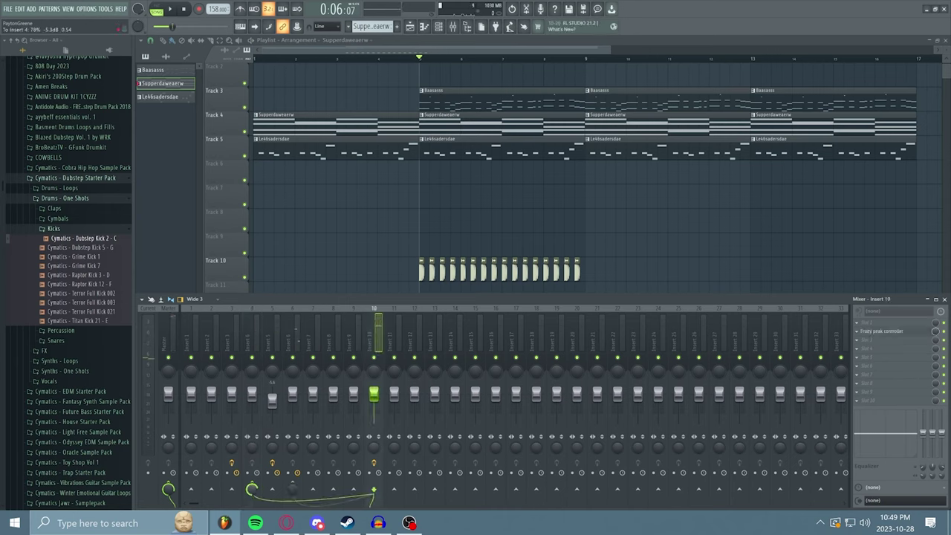
click(293, 339)
click(252, 338)
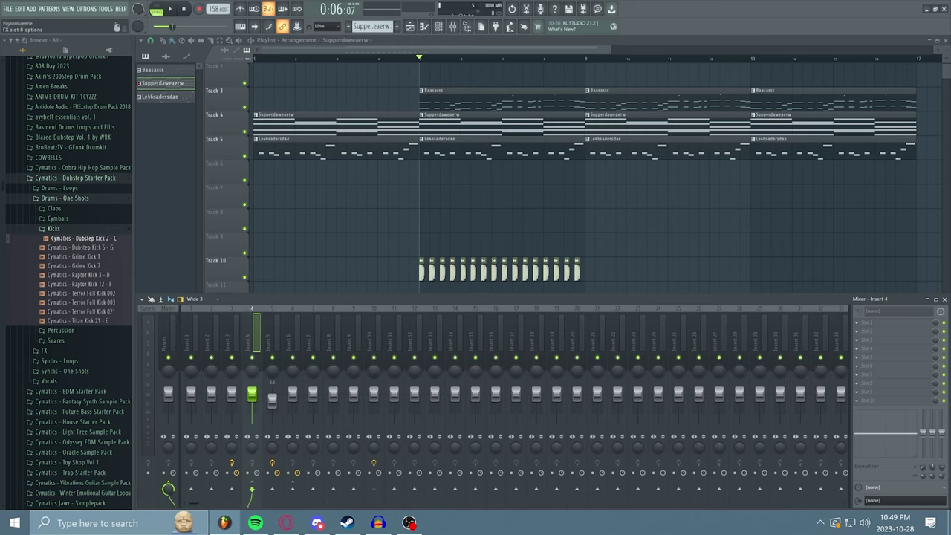
Add Fruity Limiter to slot 8 of insert 4 and switch it to compressor mode
click(856, 382)
mouse_move(864, 332)
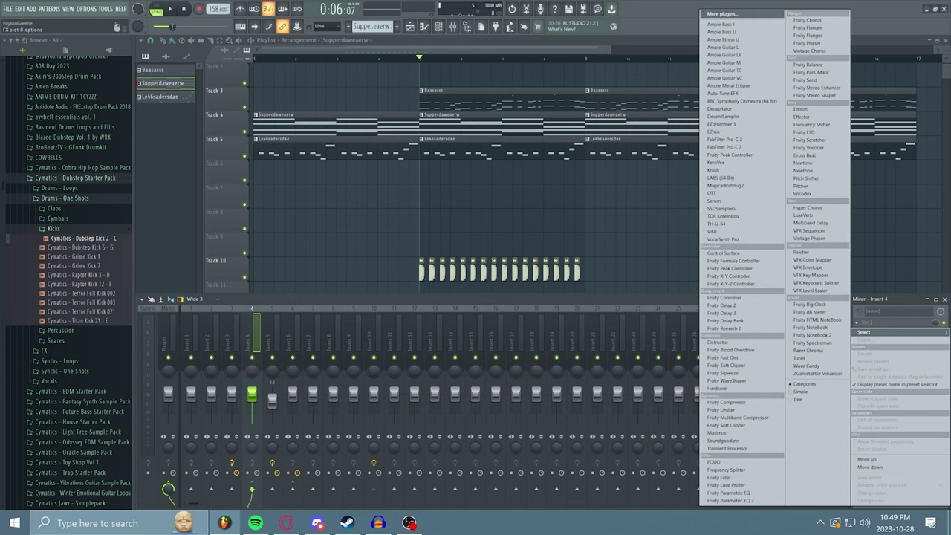
click(722, 409)
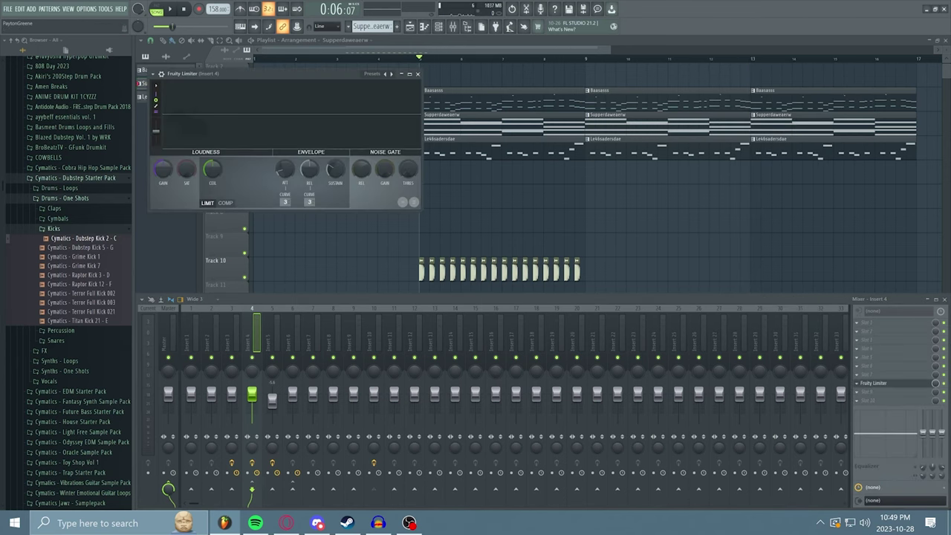
click(225, 203)
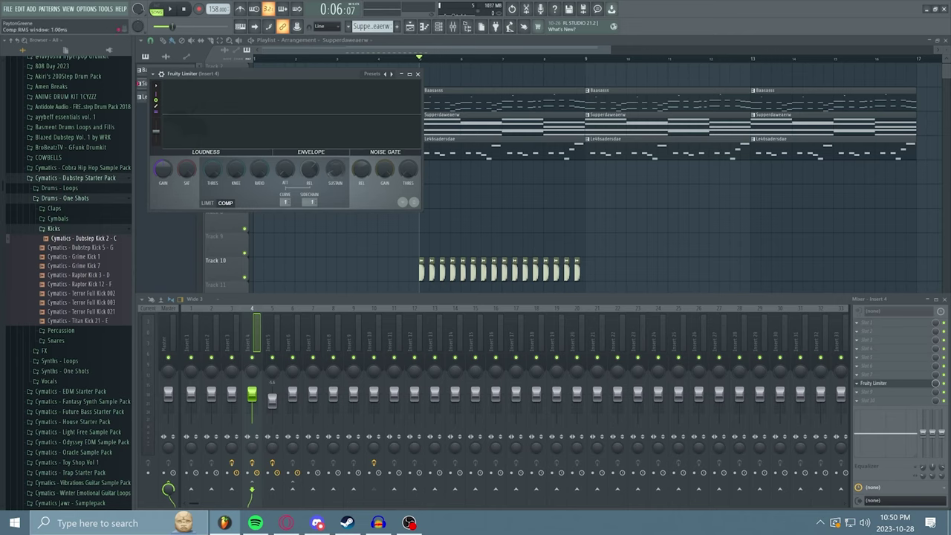
Lower the compressor threshold to about -11 dB, raise its knee, ratio and release, and play from bar 5 to check the ducking
drag(212, 169, 212, 200)
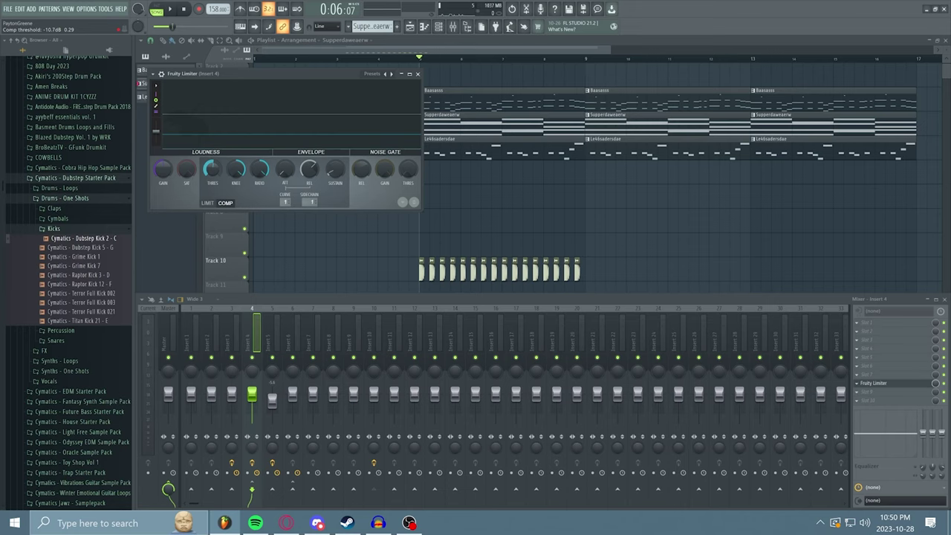
drag(213, 200, 213, 202)
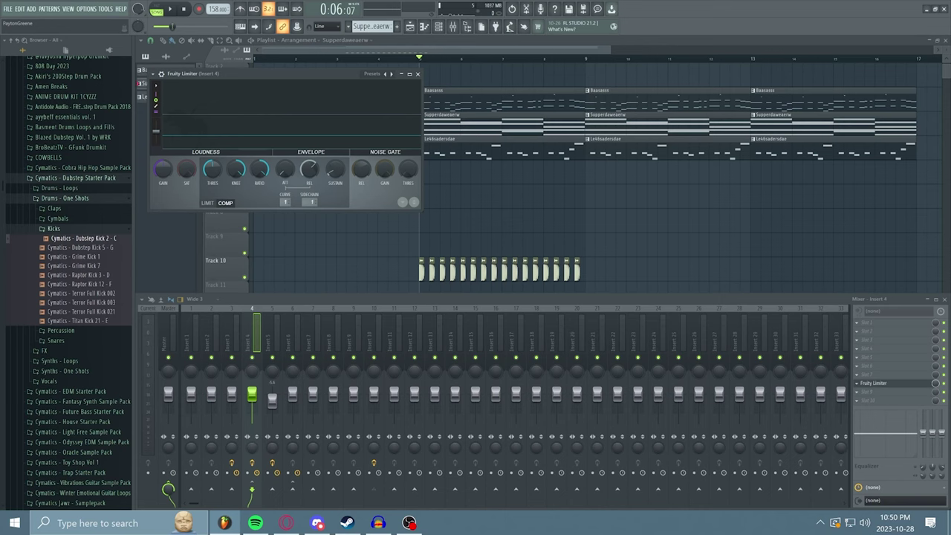
key(space)
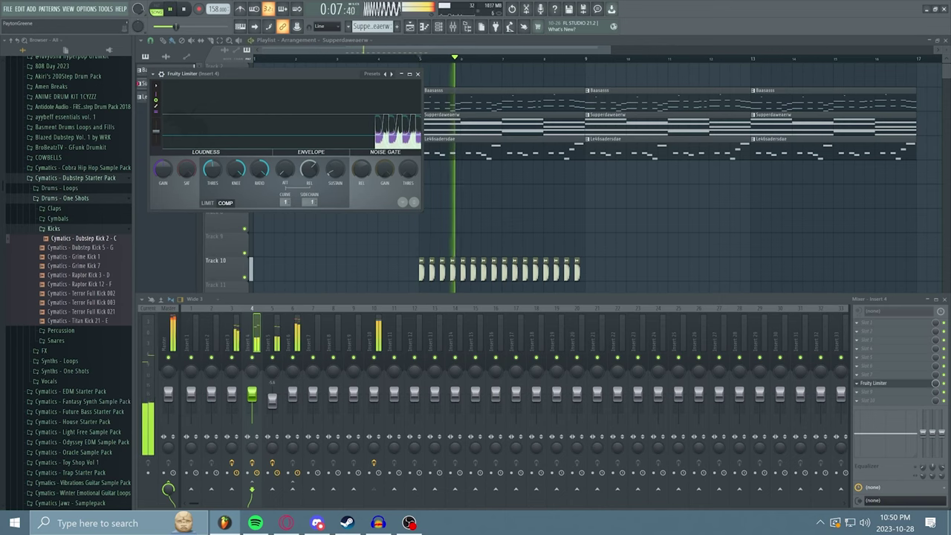
key(space)
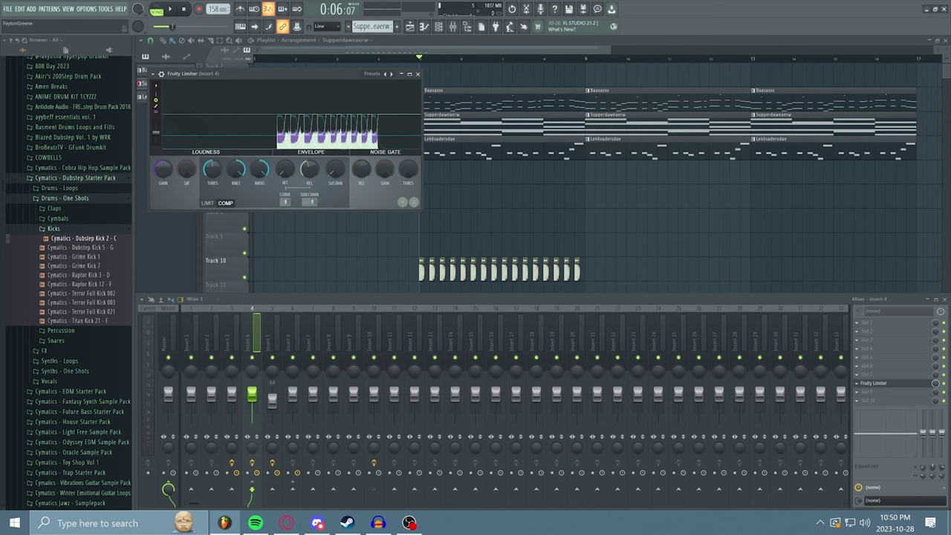
key(space)
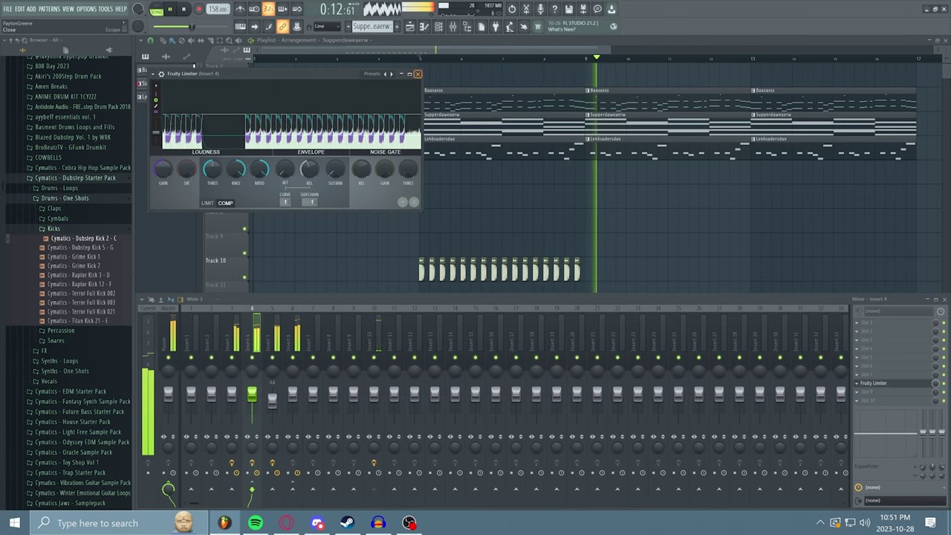
Close Fruity Limiter, replay the arrangement from bar 5 to hear the ducked insert 4, and close the mixer
key(Escape)
click(419, 59)
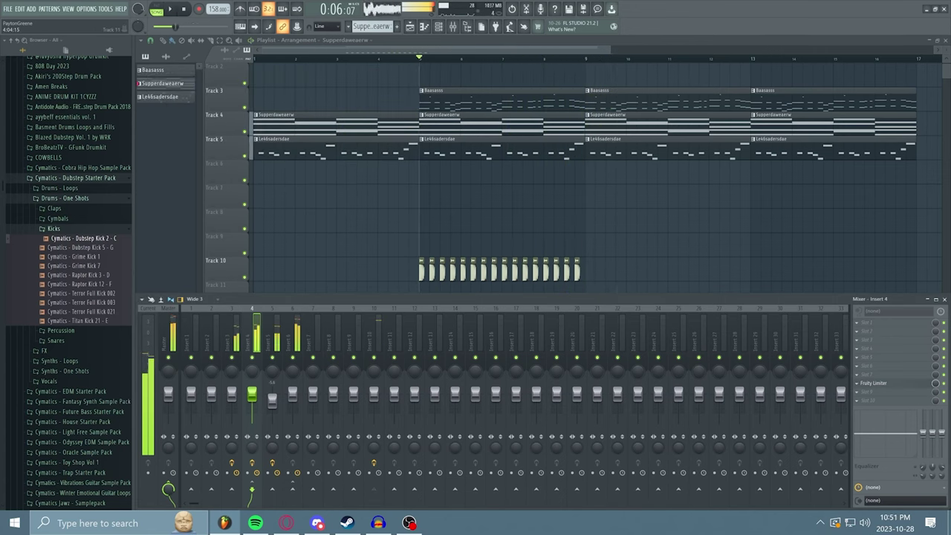
key(space)
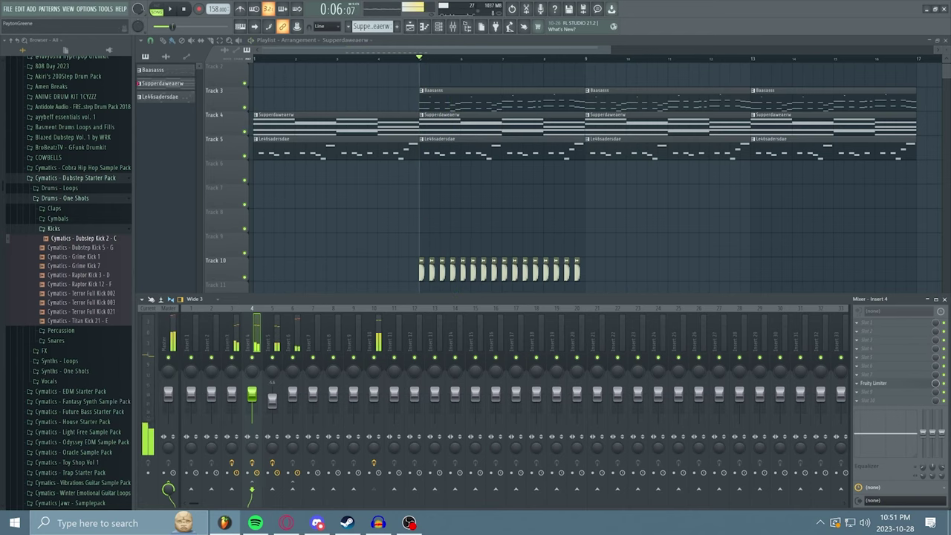
scroll(391, 234, down, 1)
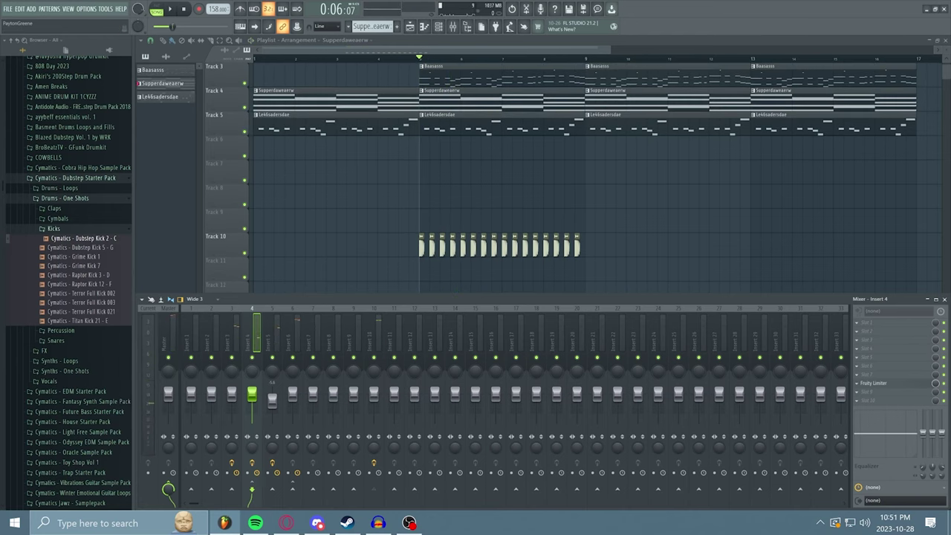
click(944, 299)
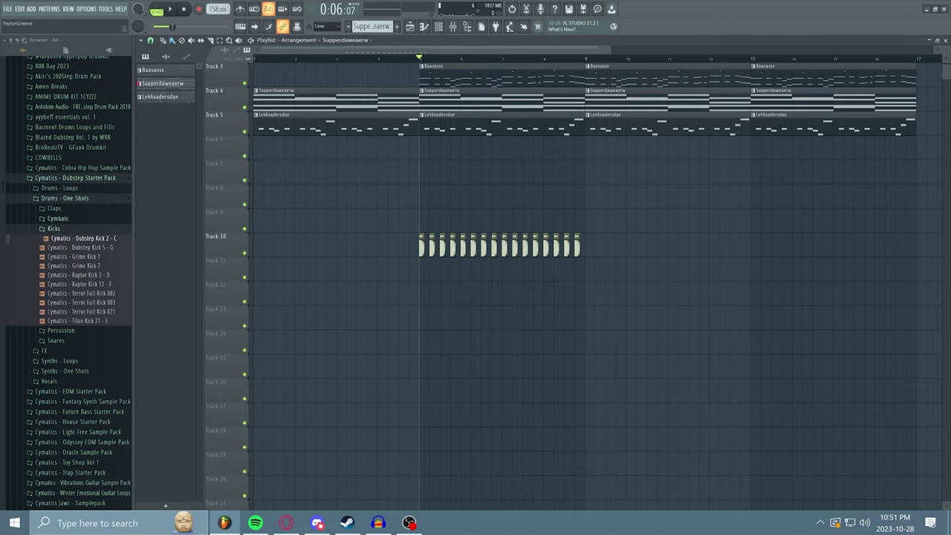
Replace the kick sample in the Track 10 clips with Cymatics - Grime Kick 1 and play from bar 5
click(74, 256)
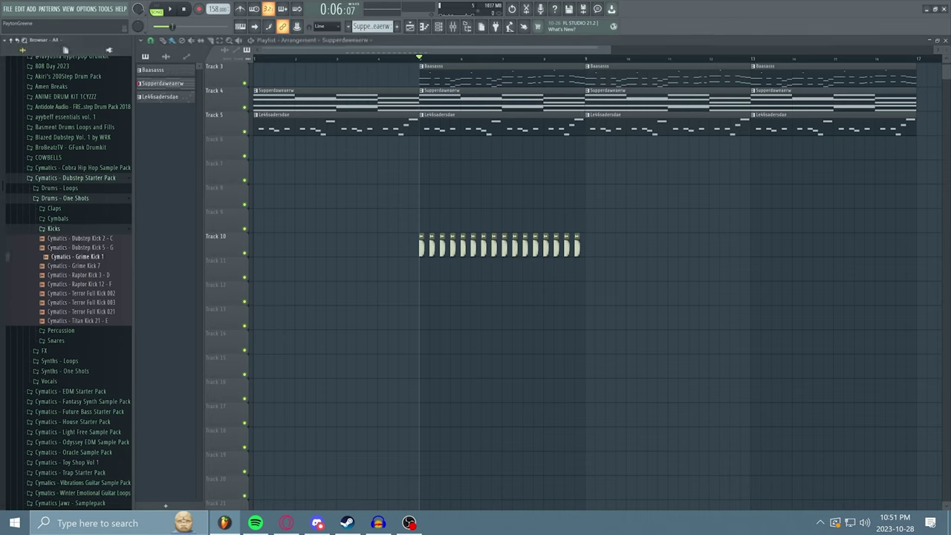
drag(74, 253, 420, 245)
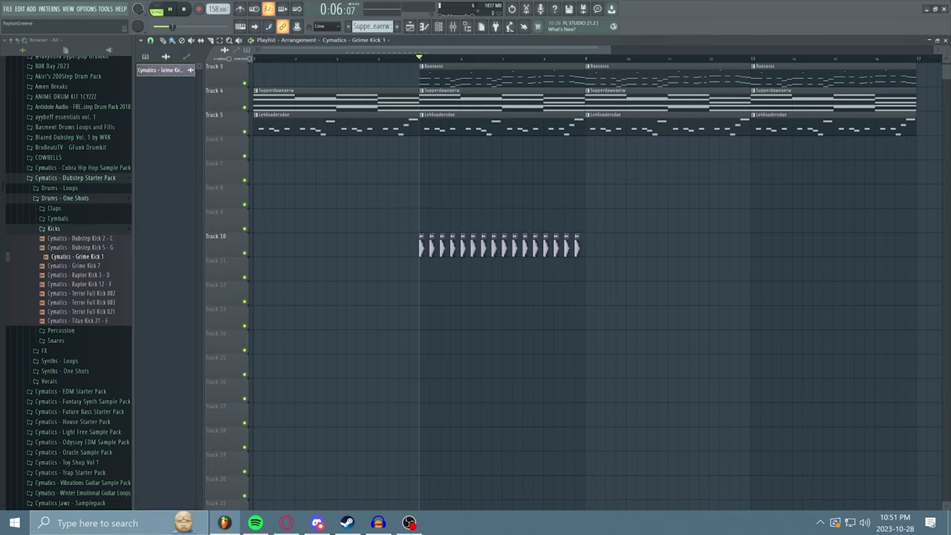
key(space)
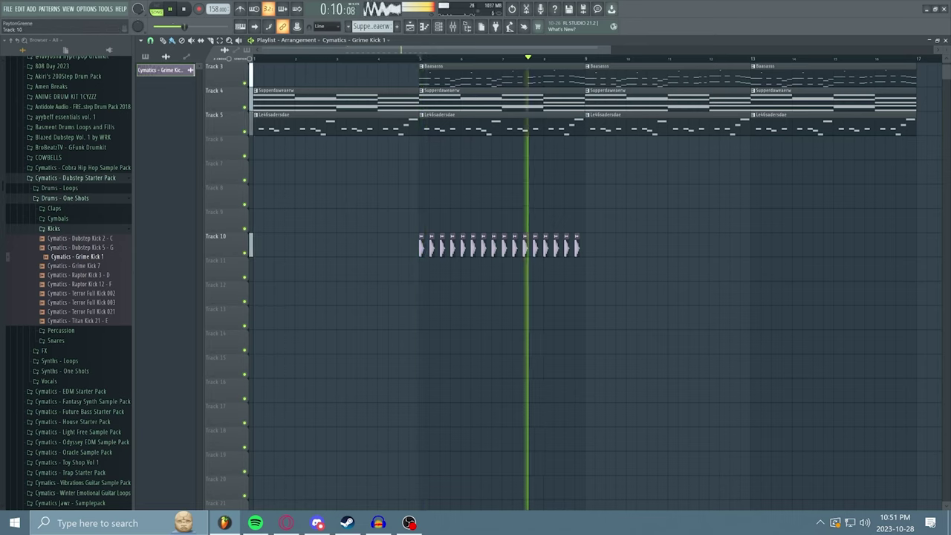
click(54, 229)
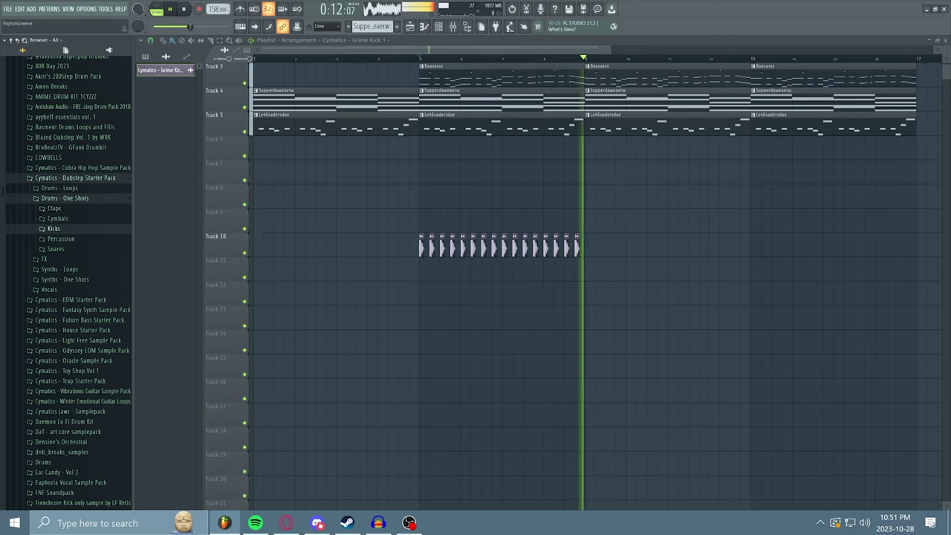
key(space)
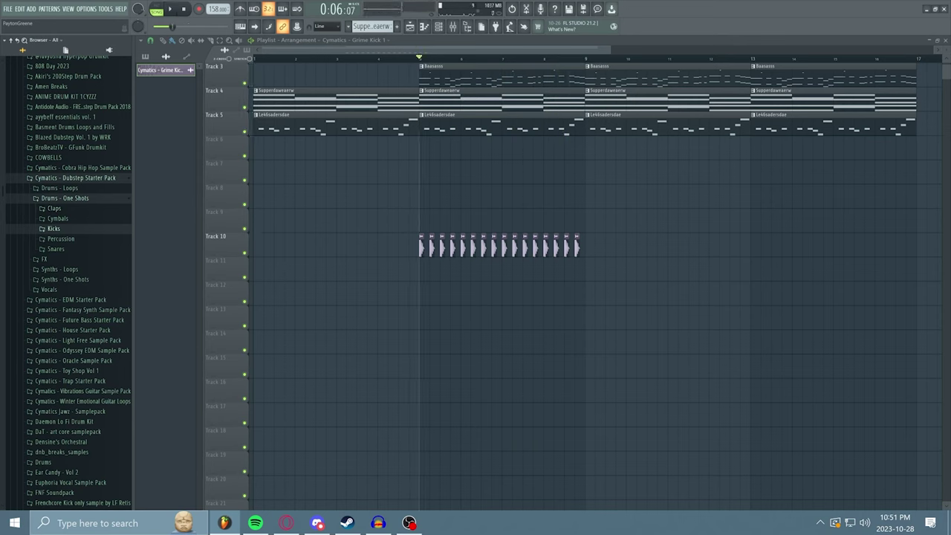
Collapse the Cymatics - Dubstep Starter Pack folder and browse the other sample packs for a different kick
click(64, 198)
click(75, 179)
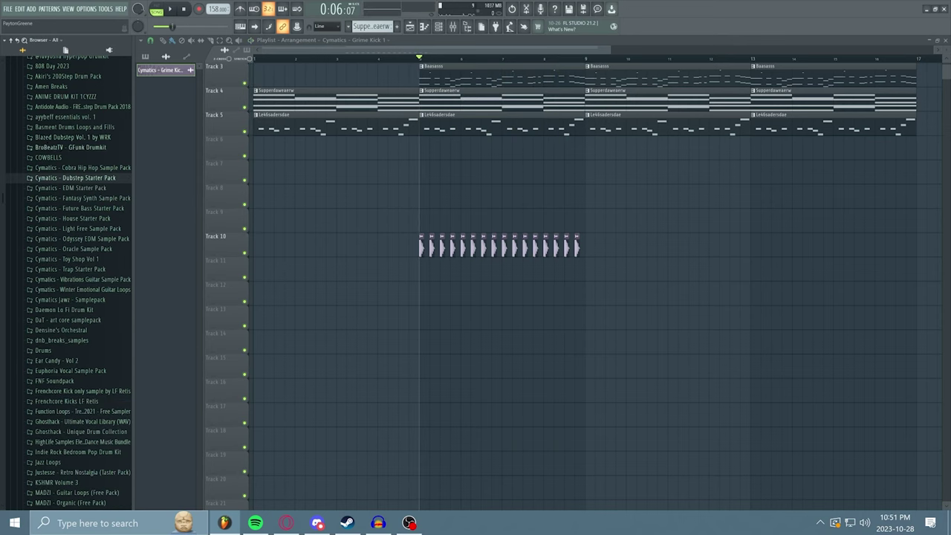
key(Down)
key(Down)
key(Down)
key(Down)
key(Down)
key(Down)
key(Down)
key(Down)
key(Down)
key(Down)
key(Down)
key(Down)
key(Down)
key(Down)
key(Down)
key(Down)
key(Down)
key(Down)
key(Down)
key(Down)
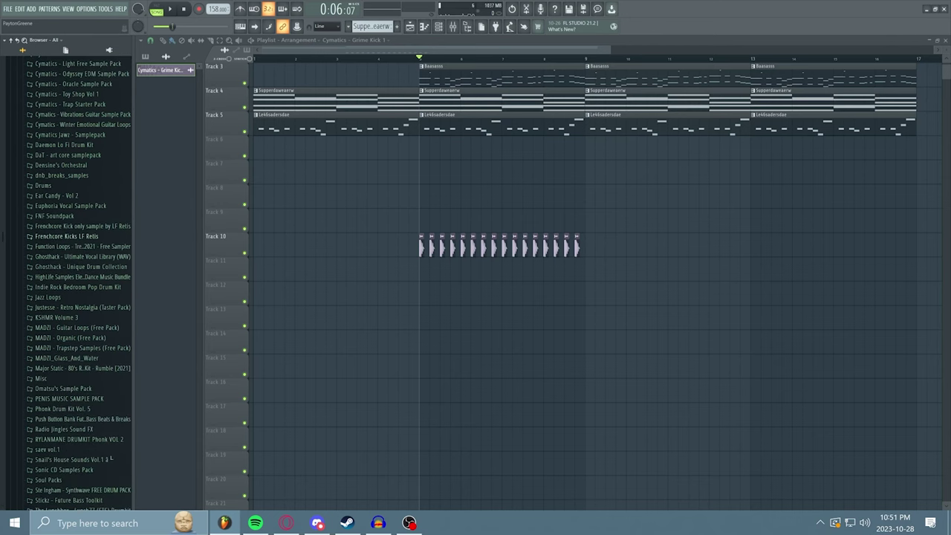
key(Down)
key(Down)
key(Down)
key(Down)
key(Down)
key(Down)
key(Down)
key(Down)
key(Down)
key(Down)
key(Down)
key(Down)
key(Down)
key(Down)
key(Down)
key(Down)
key(Down)
key(Down)
key(Down)
key(Down)
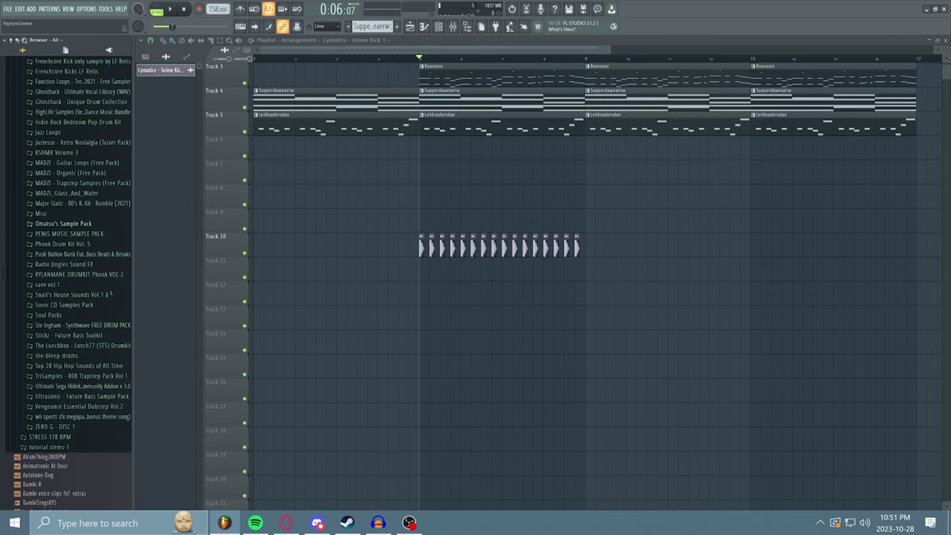
key(Down)
key(Down)
key(Right)
key(Down)
key(Down)
key(Down)
key(Right)
key(Down)
key(Down)
key(Down)
key(Down)
key(Down)
key(Down)
key(Down)
key(Down)
key(Down)
key(Down)
key(Down)
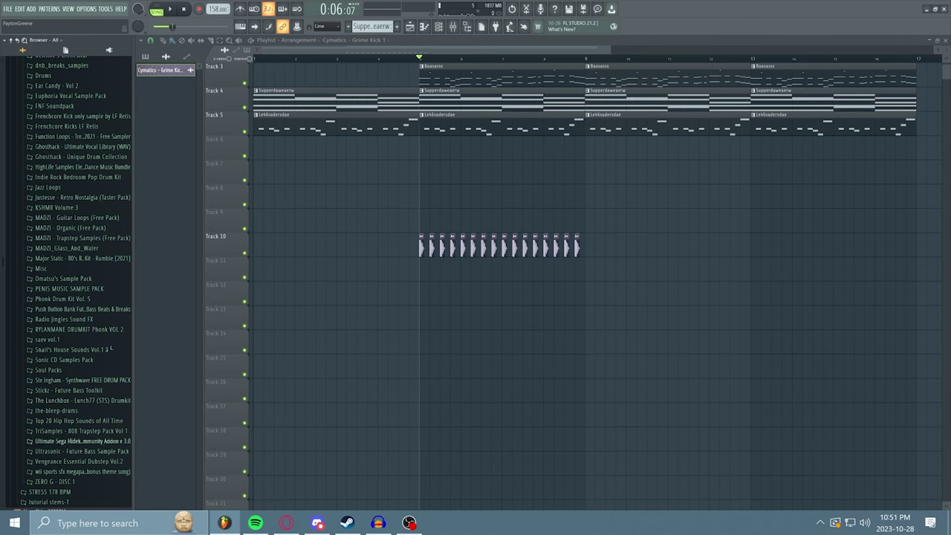
Swap the Track 10 kick sample for Ultrasonic - Kick 6 and expand VDUB2 Kicks inside Vengeance Essential Dubstep Vol.2
key(Down)
key(Down)
key(Down)
key(Down)
key(Down)
key(Down)
key(Down)
key(Down)
key(Down)
key(Down)
key(Down)
key(Down)
key(Down)
key(Down)
key(Down)
key(Down)
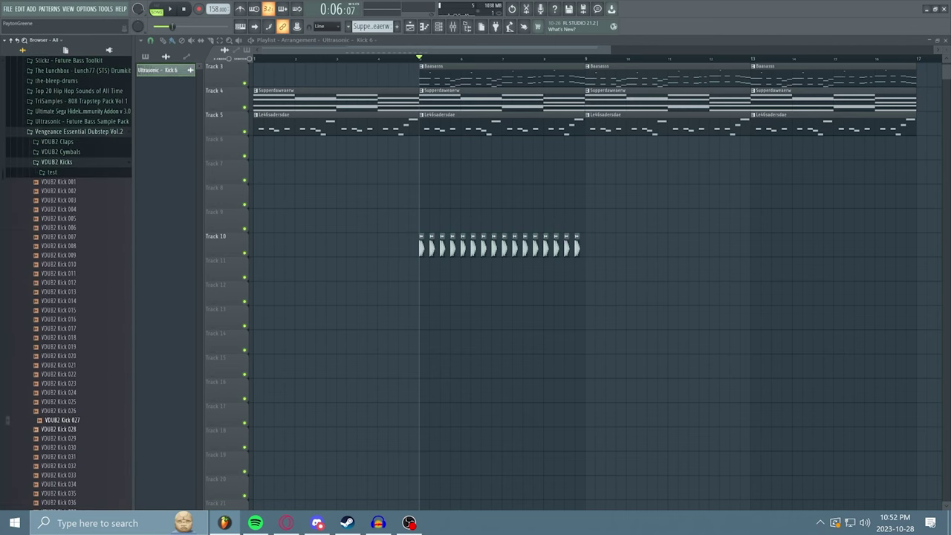
Audition the VDUB2 kicks and try VDUB2 Kick 036 as the sample for the Track 10 clips
key(Down)
key(Down)
key(Down)
key(Down)
key(Down)
key(Down)
key(Down)
key(Down)
key(Down)
key(Down)
key(Down)
key(Down)
key(Down)
key(Down)
key(Down)
key(Down)
key(Down)
key(Down)
key(Down)
key(Down)
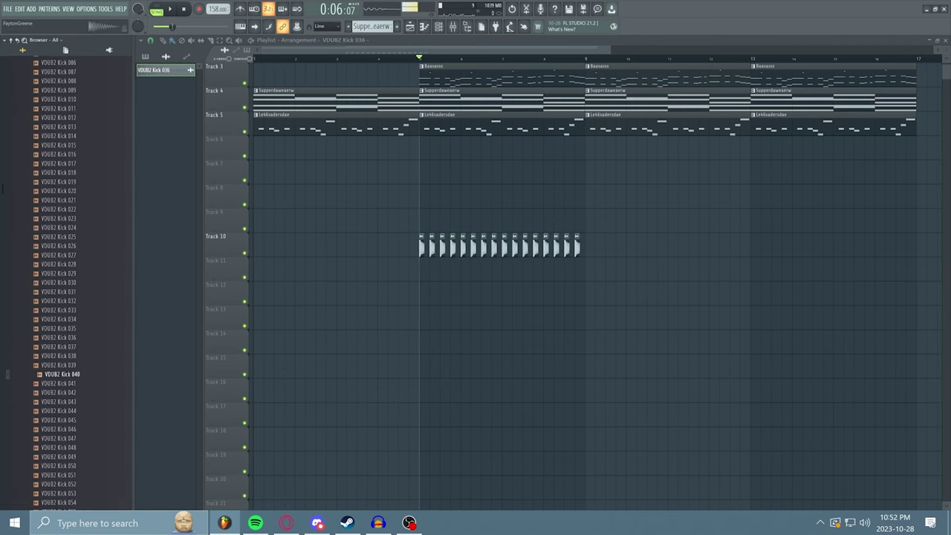
Audition further VDUB2 kicks, replace the Track 10 kick sample with VDUB2 Kick 179, and play from bar 5
key(Down)
key(Down)
key(Down)
key(Down)
key(Down)
key(Down)
key(Down)
key(Down)
key(Down)
key(Down)
key(Down)
key(Down)
key(Down)
key(Down)
key(Down)
key(Down)
key(Down)
key(Down)
key(Down)
key(Down)
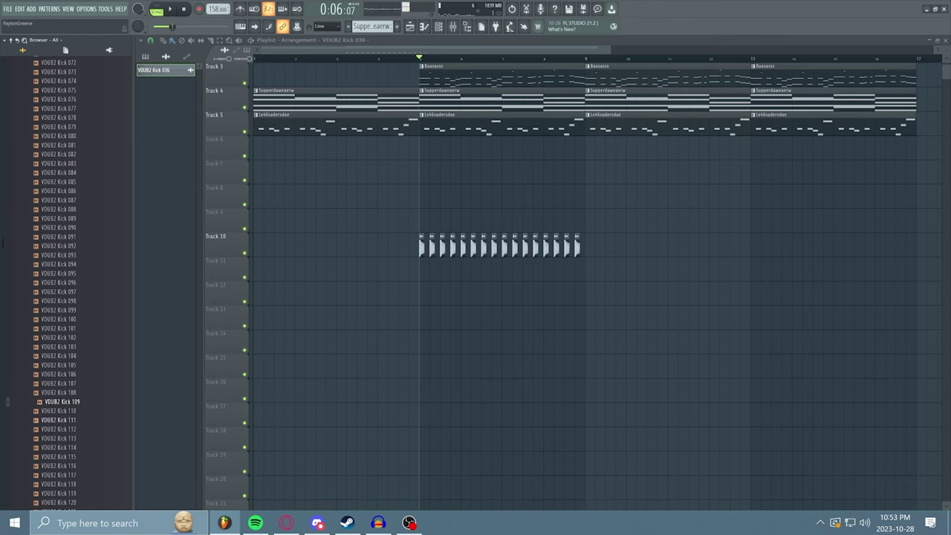
key(Down)
key(Down)
key(Down)
key(Down)
key(Down)
key(Down)
key(Down)
key(Down)
key(Down)
key(Down)
key(Down)
key(Down)
key(Down)
key(Down)
key(Down)
key(Down)
key(Down)
key(Down)
key(Down)
key(Down)
key(space)
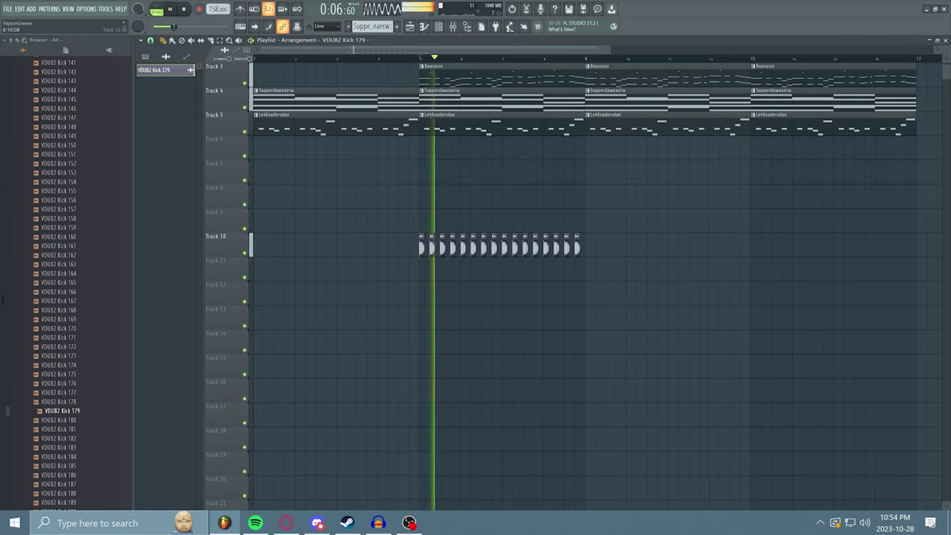
key(space)
Return to the start of the VDUB2 Kicks sample list and collapse that folder
scroll(60, 282, up, 15)
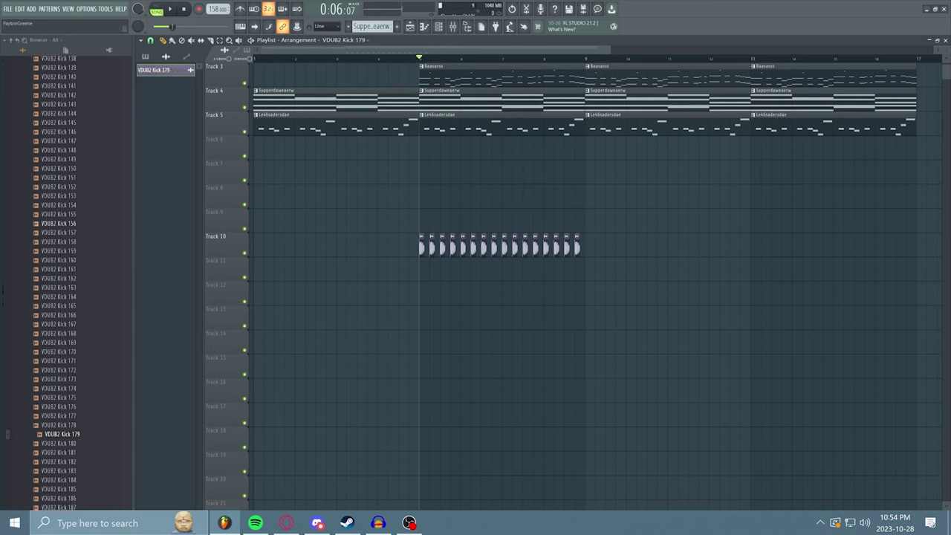
scroll(109, 156, up, 20)
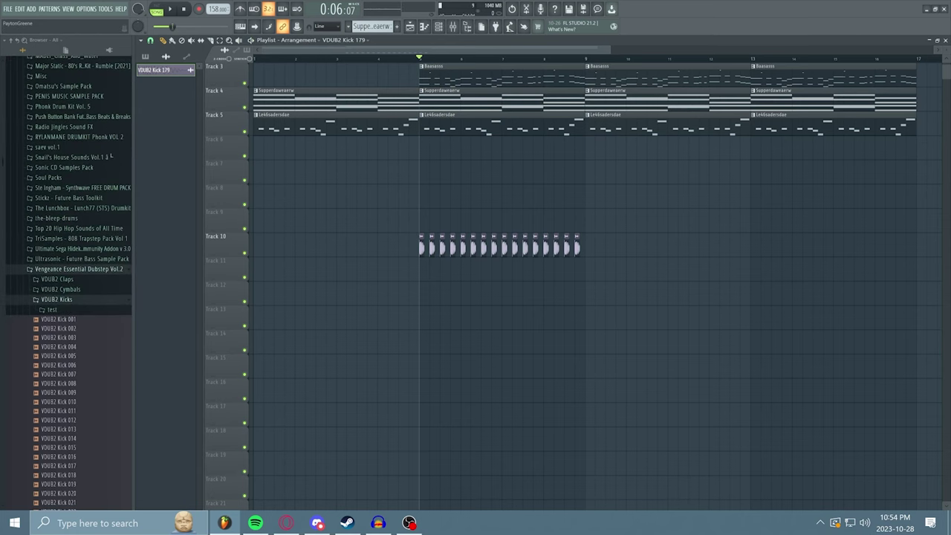
key(Left)
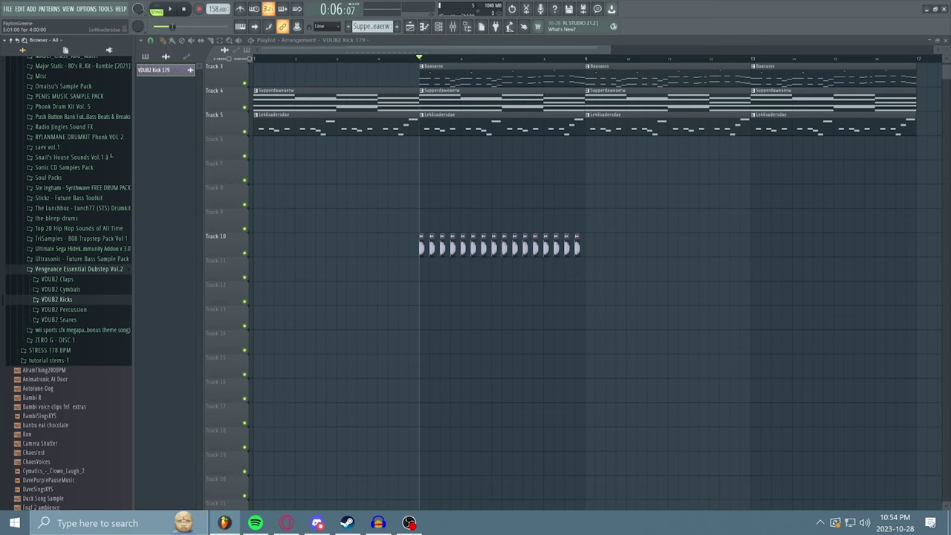
Open the mixer and add Fruity Parametric EQ 2 to slot 8 of insert 6
key(F9)
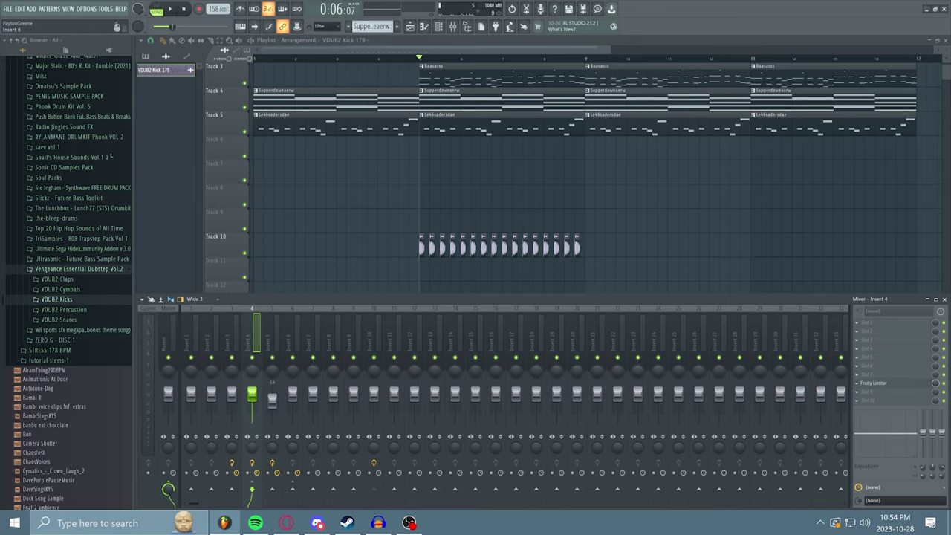
click(292, 340)
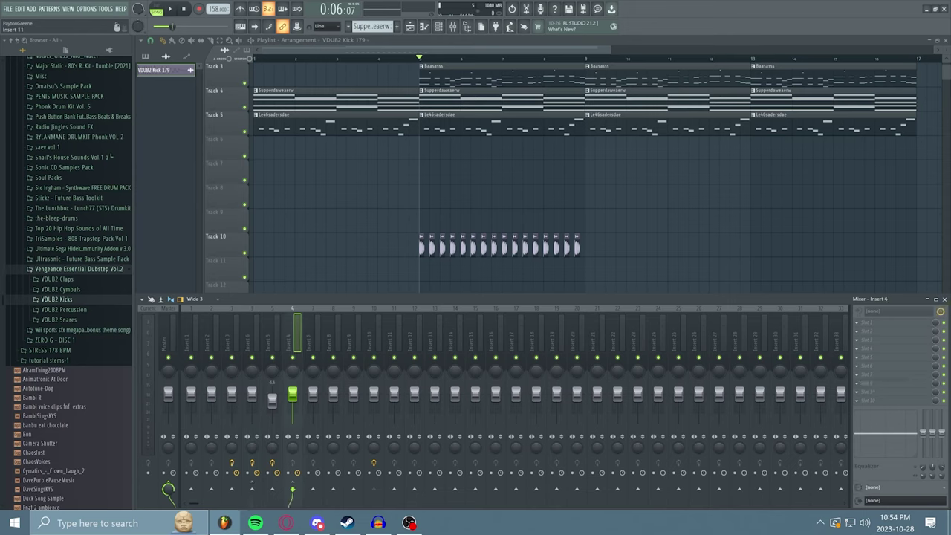
click(436, 342)
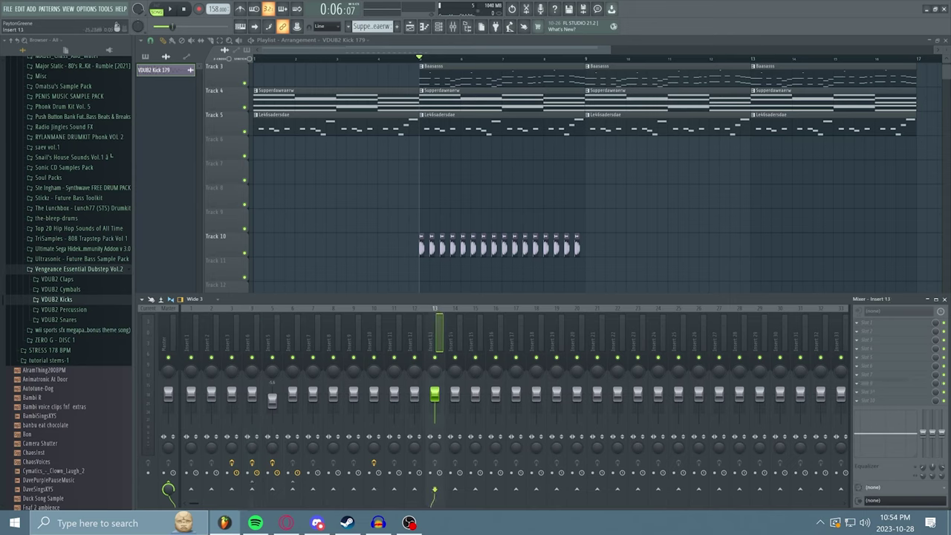
click(377, 332)
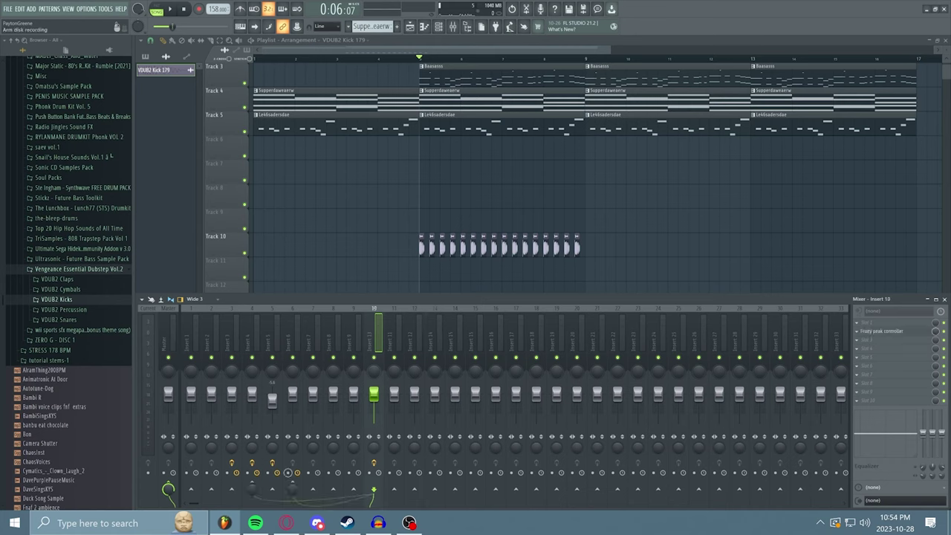
click(293, 342)
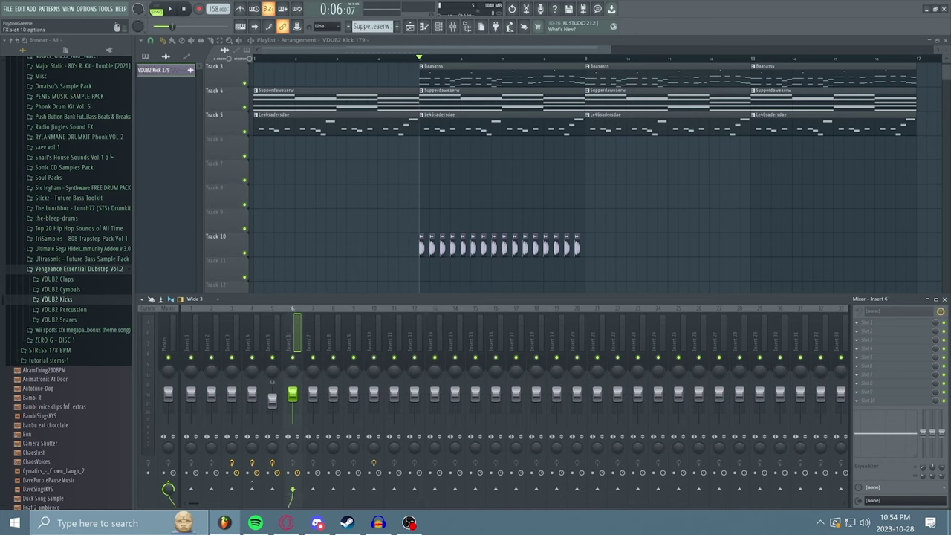
click(857, 383)
click(741, 500)
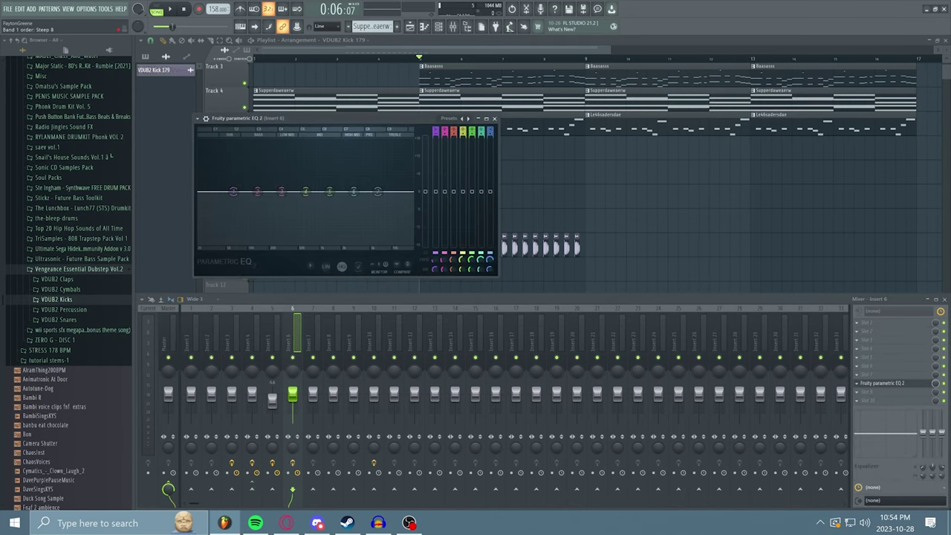
Make band 1 of insert 6's EQ a Steep 8 high-pass, raise its cutoff to about band 2's position, and close the EQ
mouse_move(436, 132)
mouse_down()
mouse_move(435, 152)
mouse_move(435, 141)
mouse_up()
scroll(233, 192, down, 2)
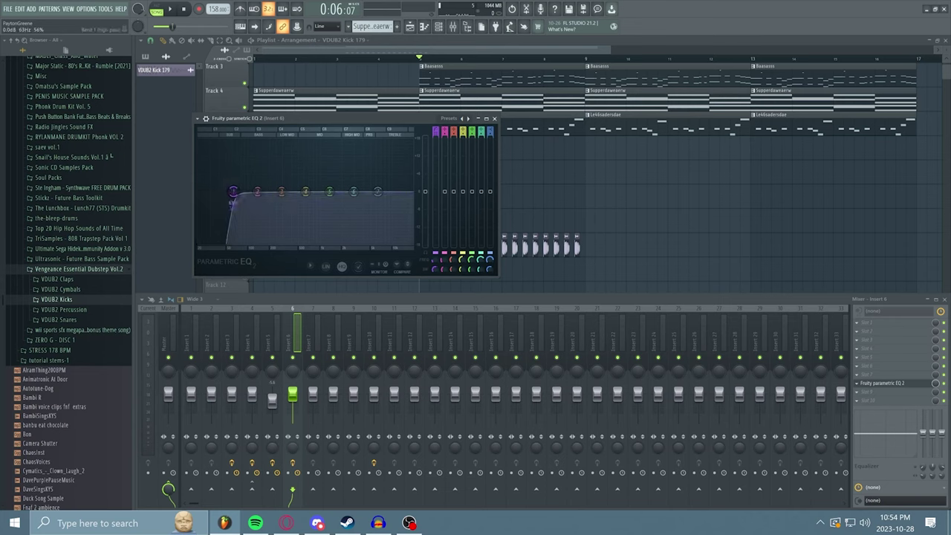
drag(234, 191, 255, 192)
click(494, 118)
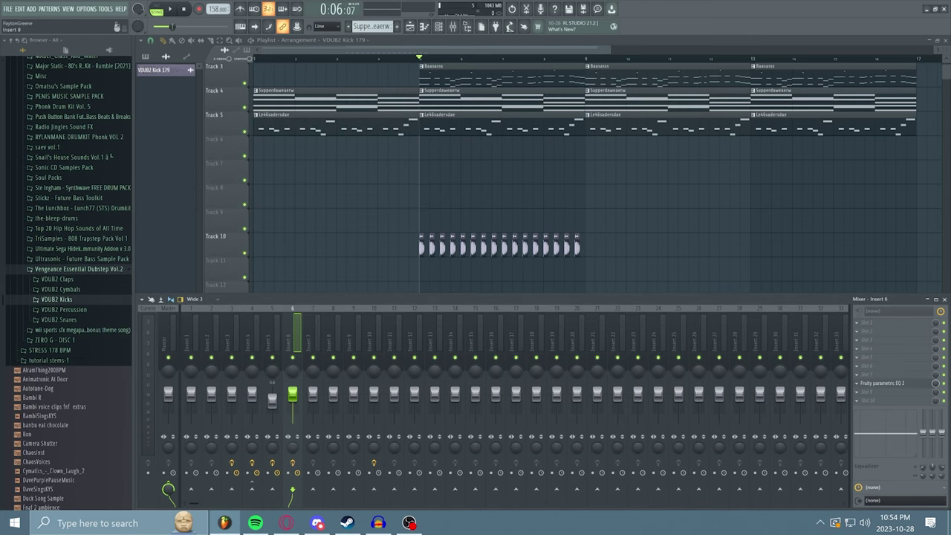
Add Fruity Parametric EQ 2 to slot 9 of insert 4, after Fruity Limiter
click(252, 347)
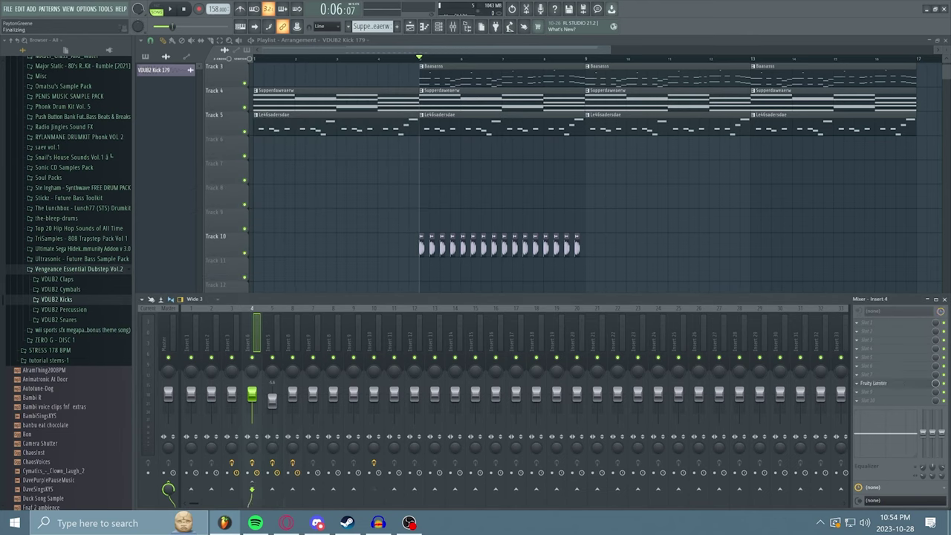
scroll(69, 282, up, 1)
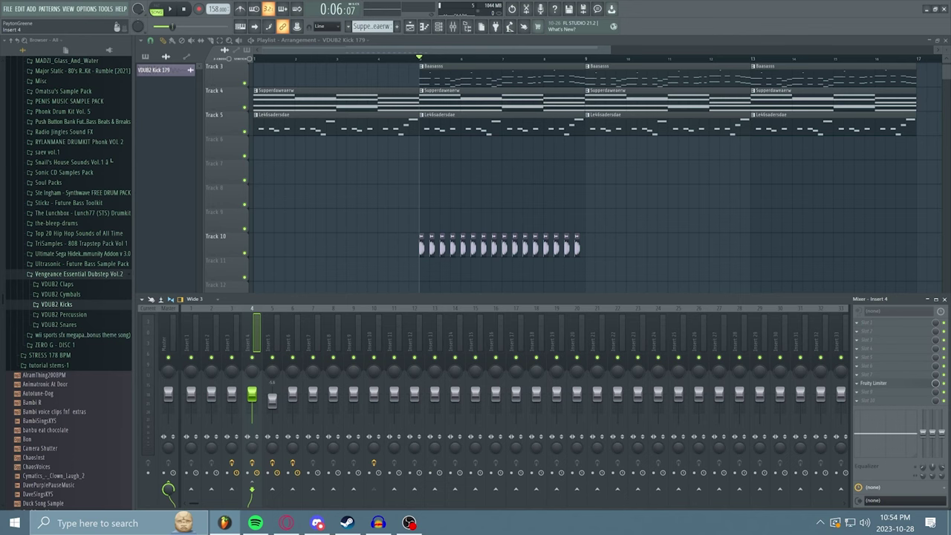
click(862, 391)
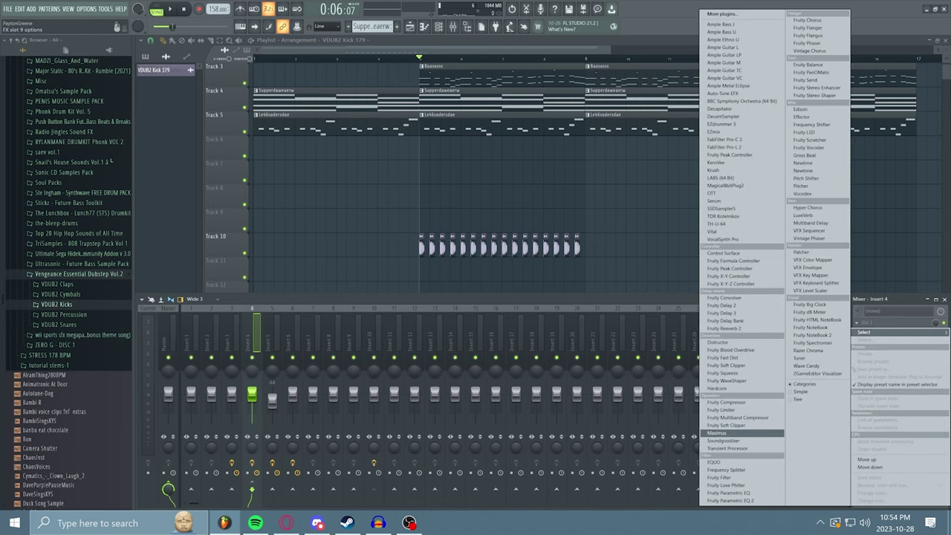
click(732, 500)
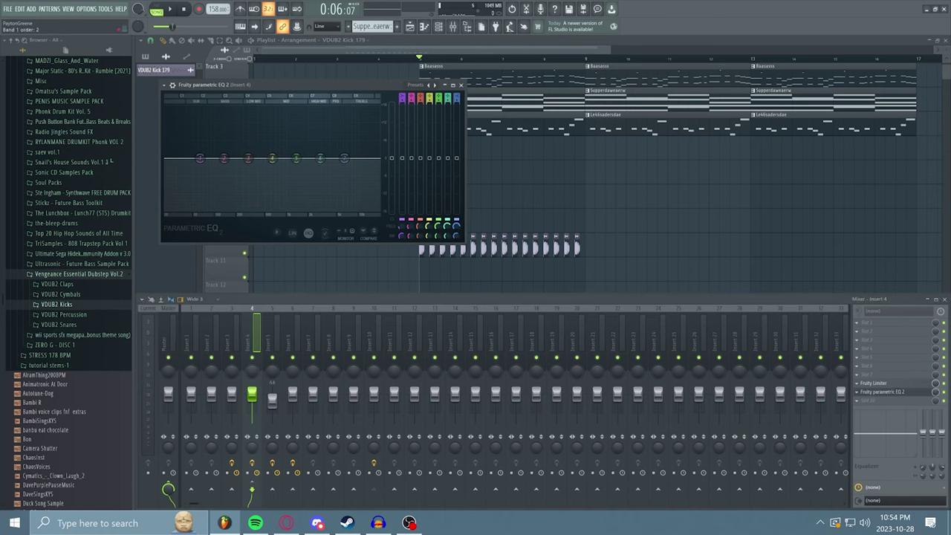
Make band 1 of insert 4's EQ a steep high-pass with its cutoff near band 2, close it, and play from bar 5
drag(402, 98, 402, 111)
drag(199, 157, 219, 158)
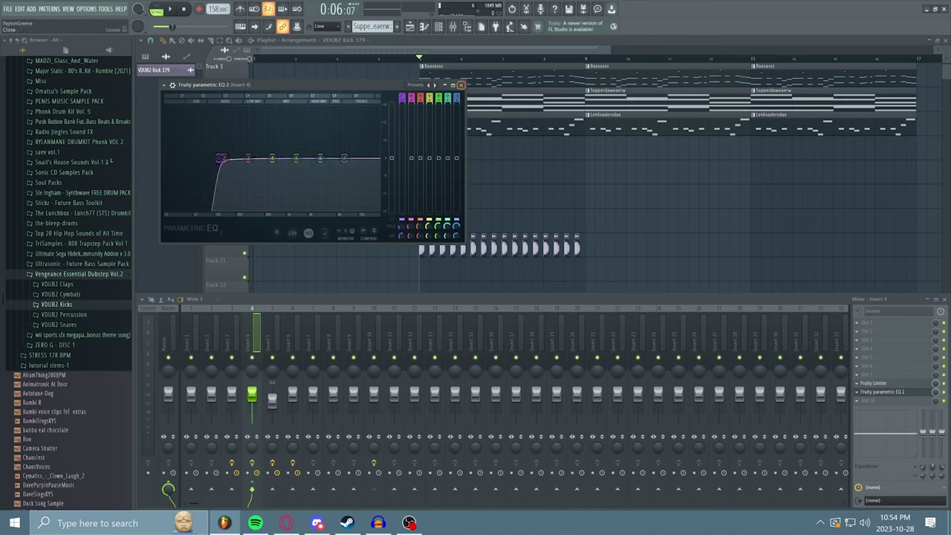
click(460, 84)
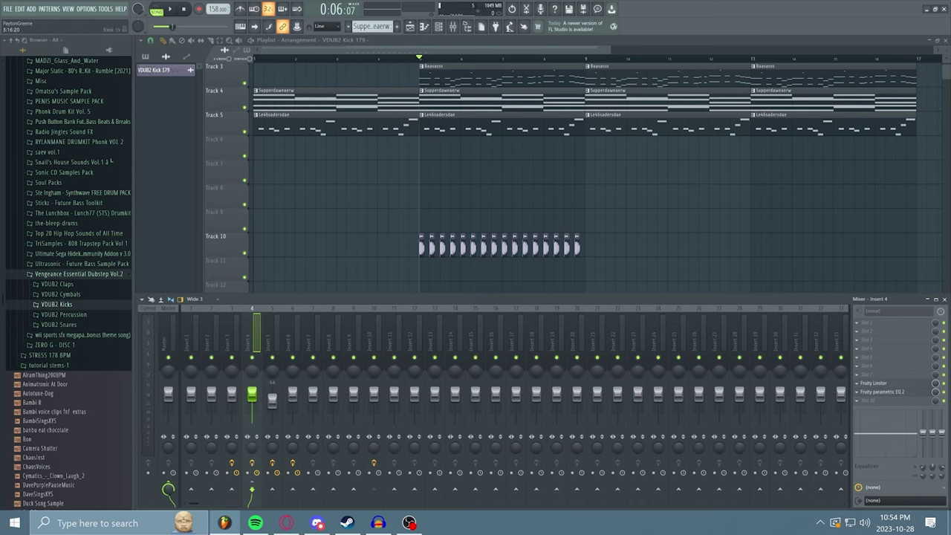
key(space)
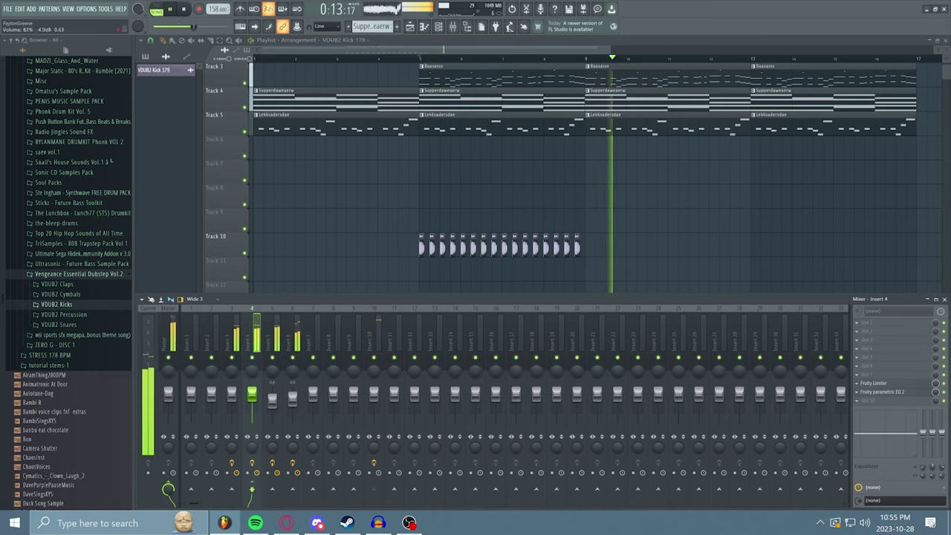
With the mixer closed and playback stopped, add another VDUB2 Kick 179 clip at the start of bar 9 on Track 10
key(F9)
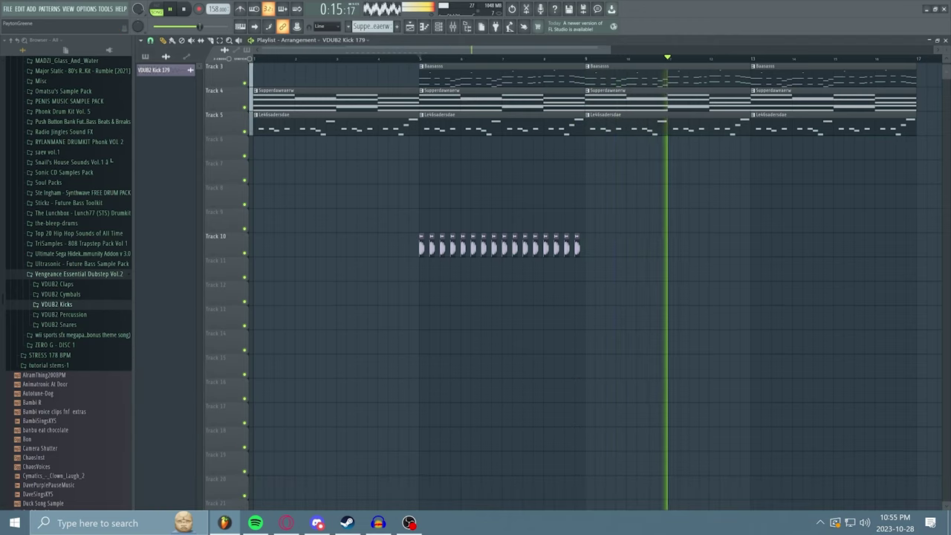
key(space)
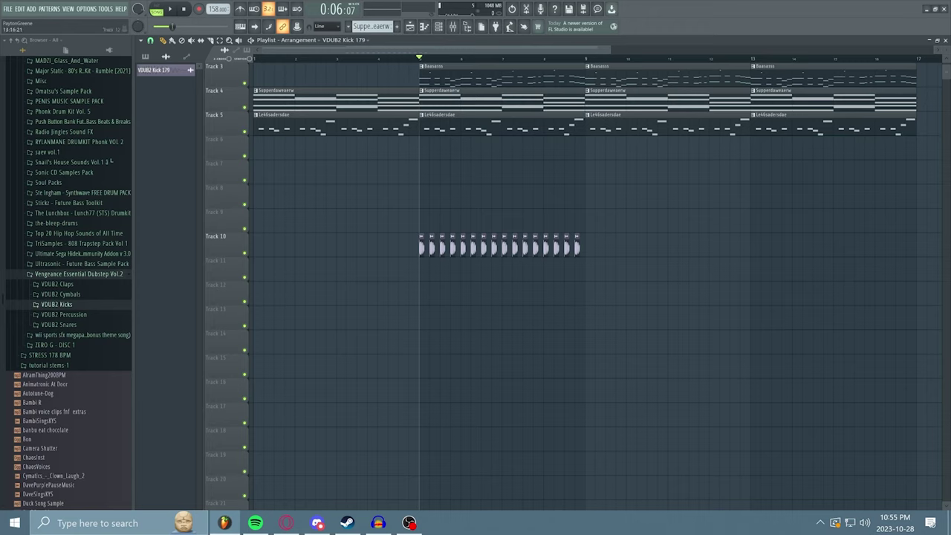
drag(455, 50, 576, 50)
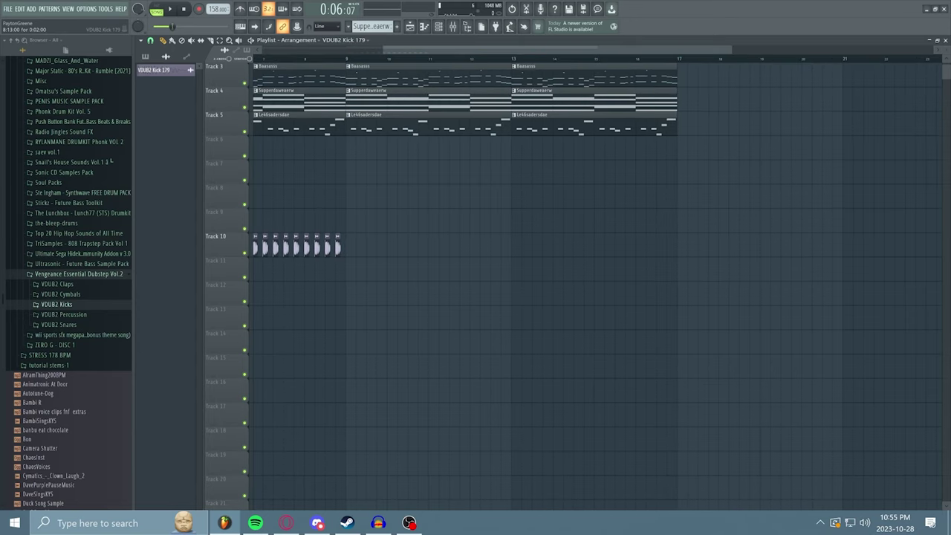
click(338, 246)
scroll(338, 246, up, 2)
scroll(342, 246, down, 2)
click(347, 246)
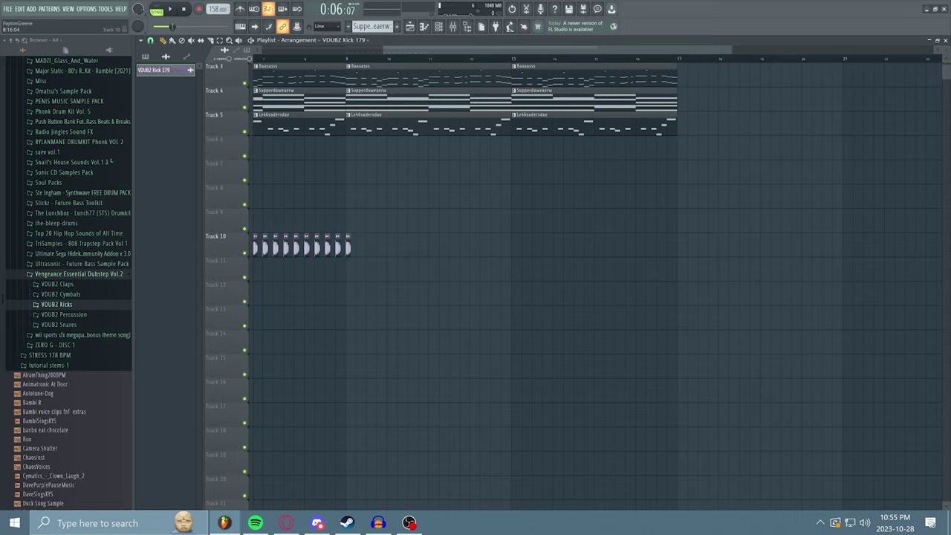
Open the playlist's snap-to-grid options
click(150, 40)
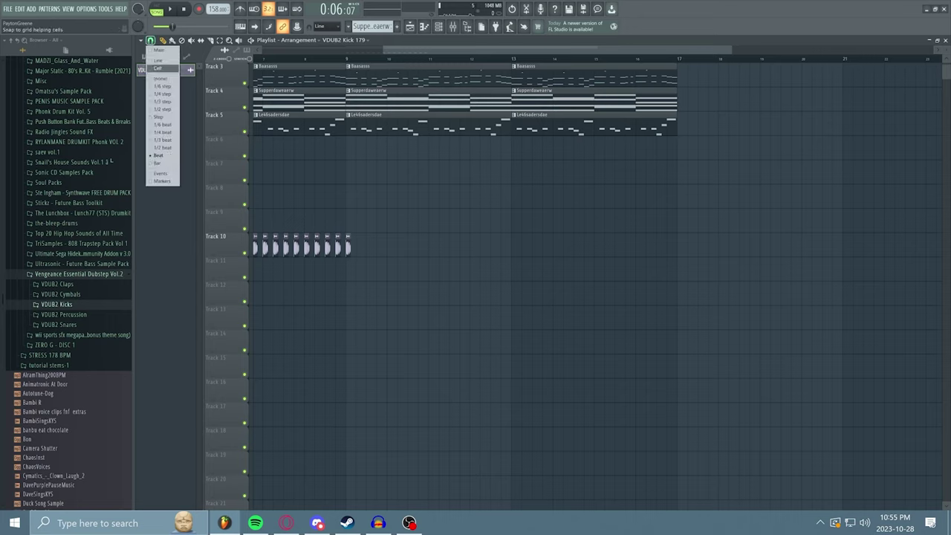
Set the playlist snap to 1/2 beat and add VDUB2 Kick 179 clips on beats 2, 3 and 4 of bar 9 on Track 10
click(163, 148)
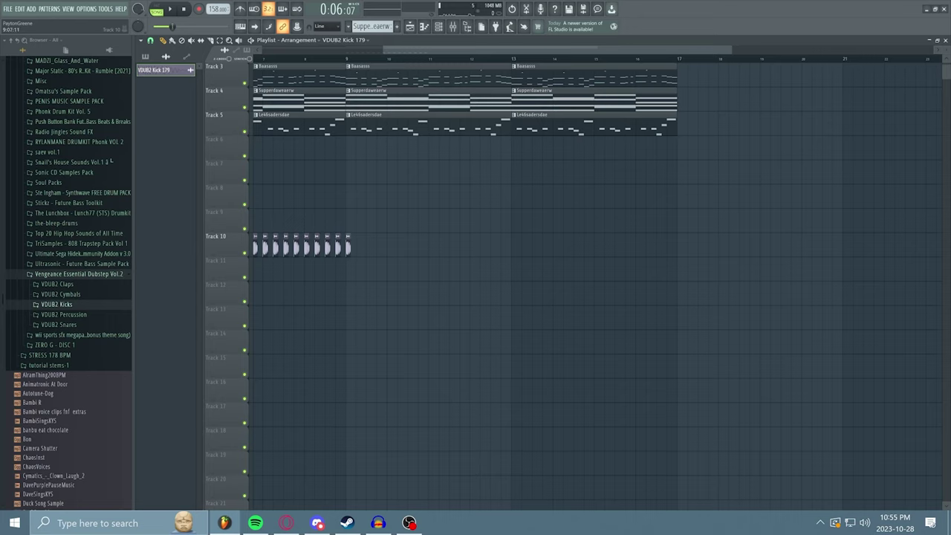
click(358, 246)
click(368, 245)
click(378, 245)
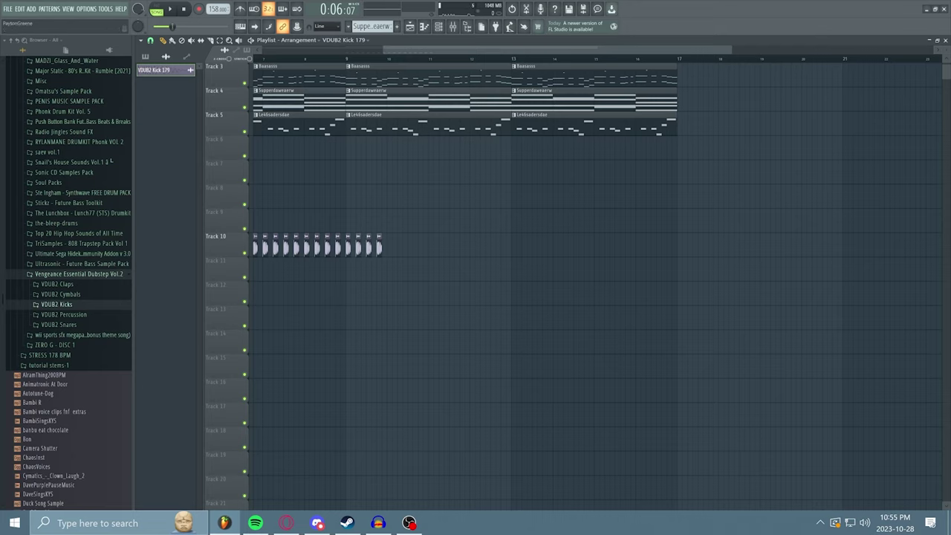
Open the VDUB2 Snares folder in the sample browser and audition the first several snare samples
click(59, 324)
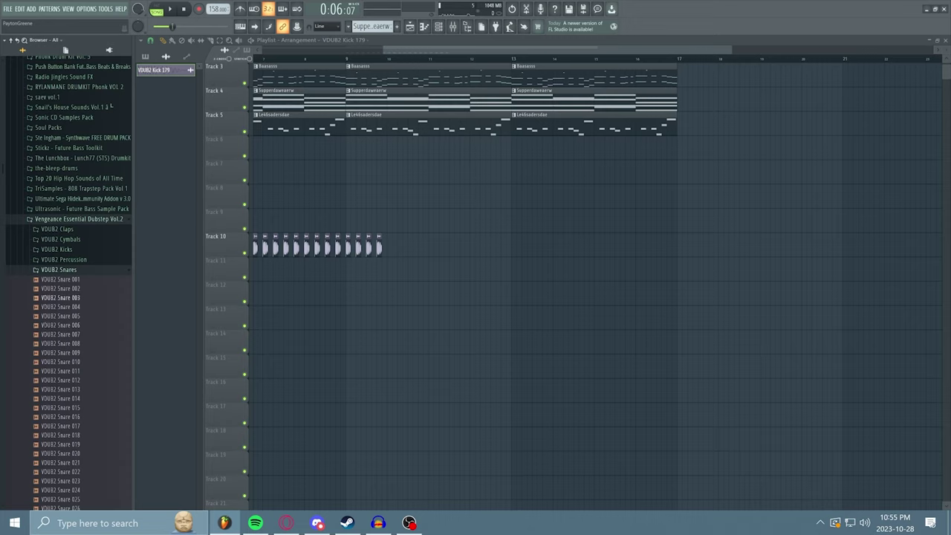
click(60, 298)
click(60, 307)
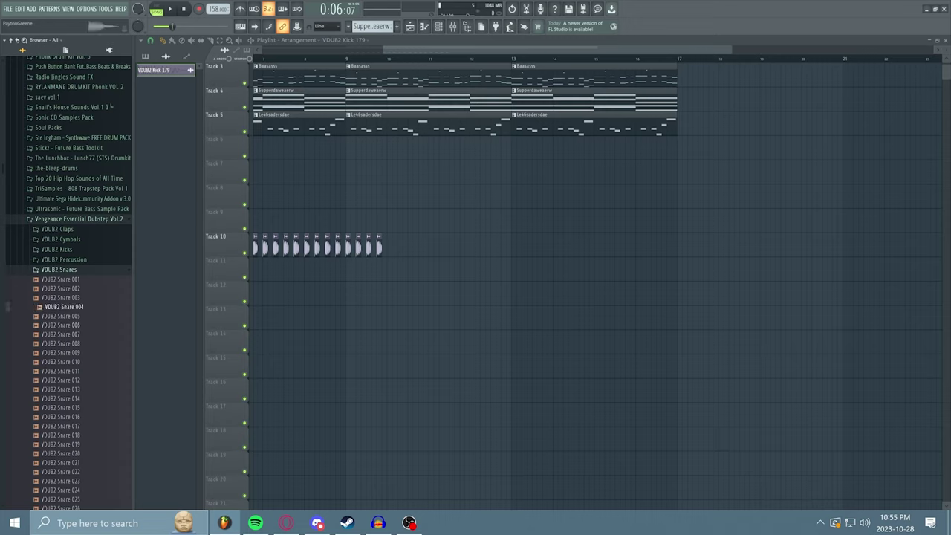
key(Down)
key(Down)
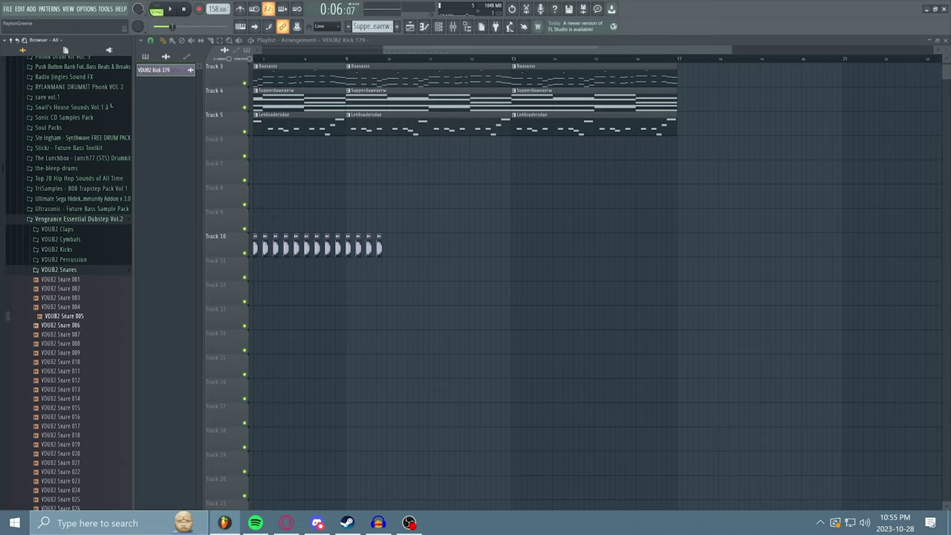
key(Down)
key(Down)
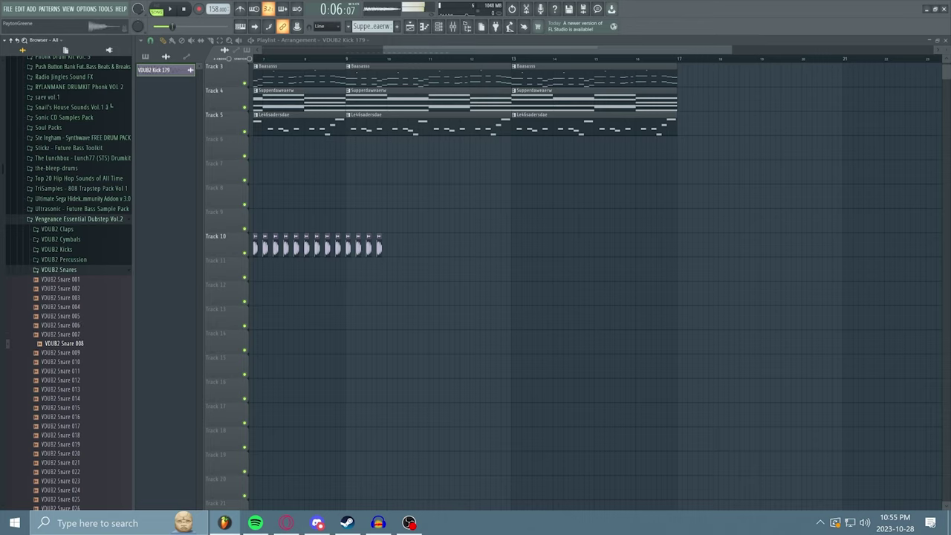
key(Up)
key(Up)
key(Up)
key(Up)
key(Up)
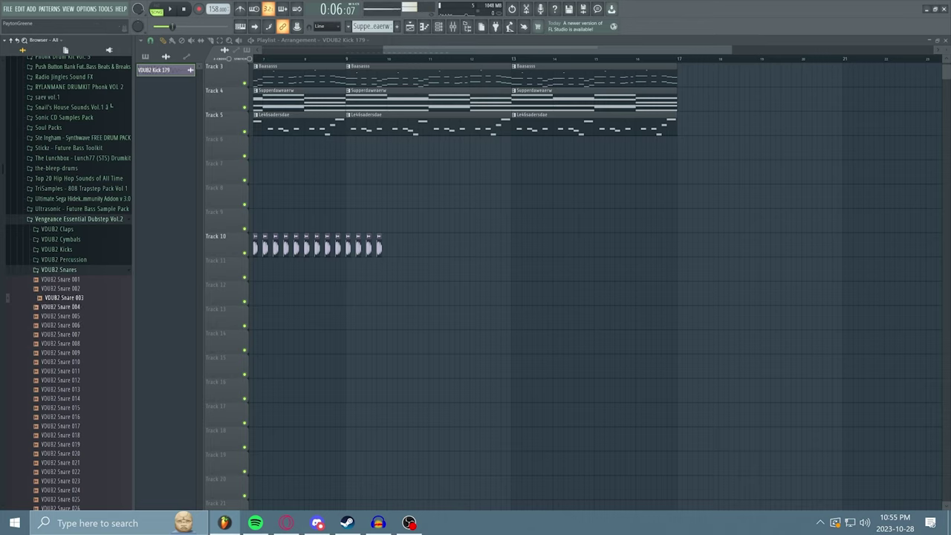
Place VDUB2 Snare 003 on beats 2 and 4 of bar 9 on Track 11 and play the pattern from bar 9
drag(64, 297, 357, 268)
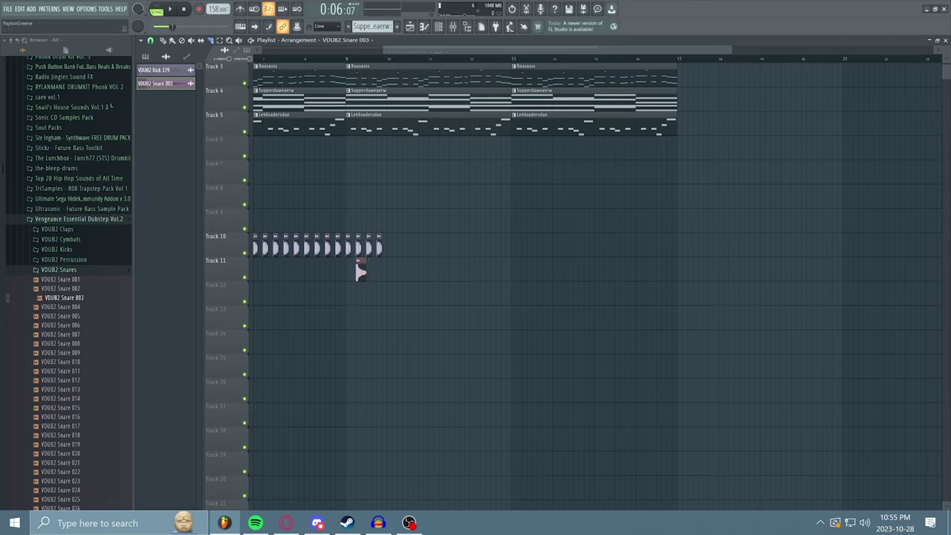
click(346, 59)
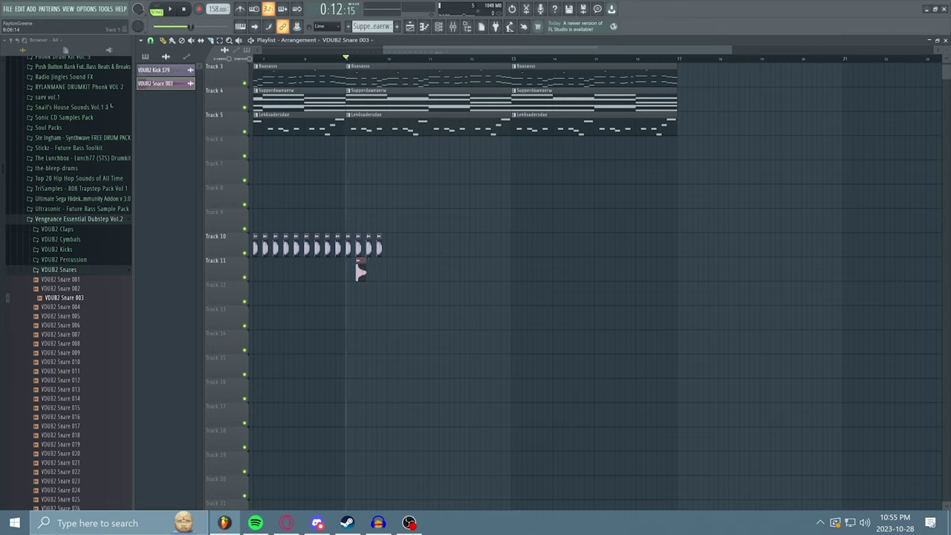
click(381, 271)
key(space)
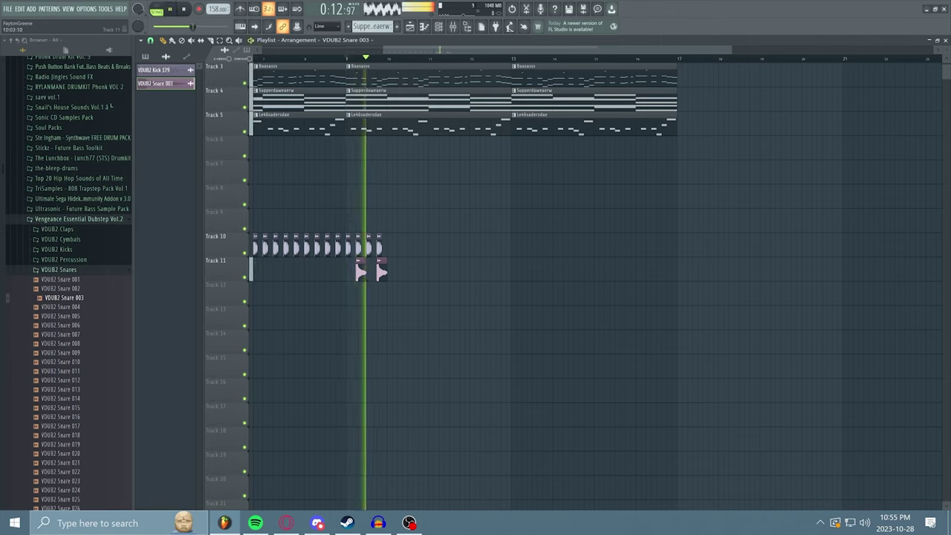
key(space)
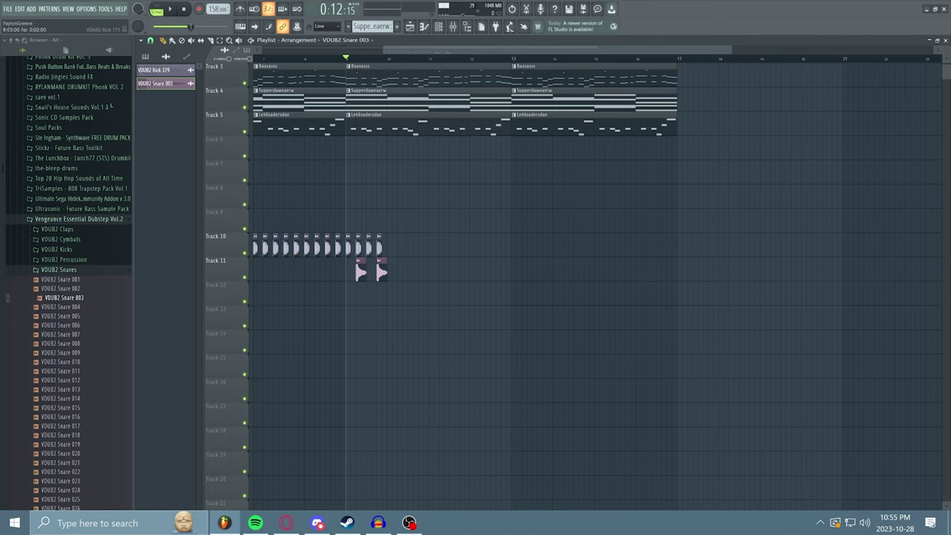
Delete the bar 9 kicks on beats 2 and 4, shift the beat 3 kick half a beat later, and play the pattern
right_click(360, 247)
right_click(379, 247)
drag(369, 247, 373, 247)
key(space)
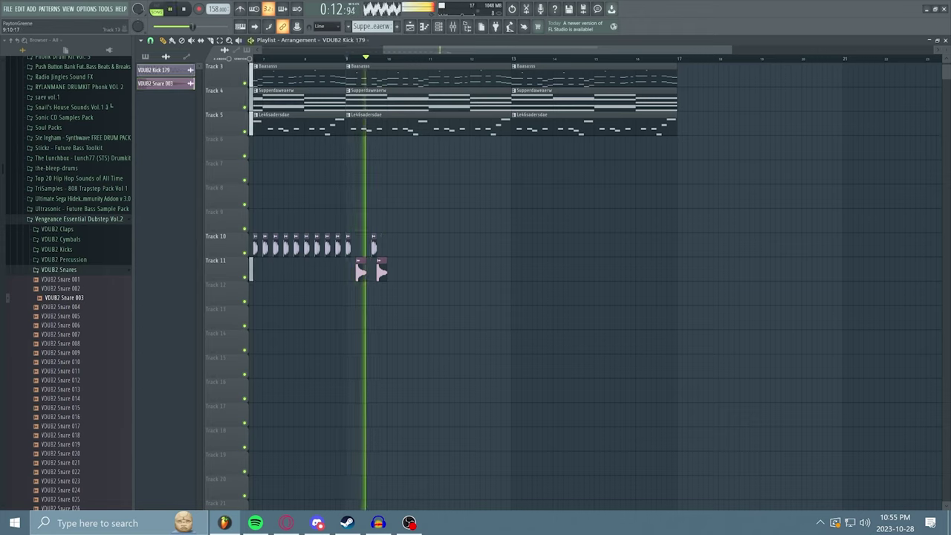
key(space)
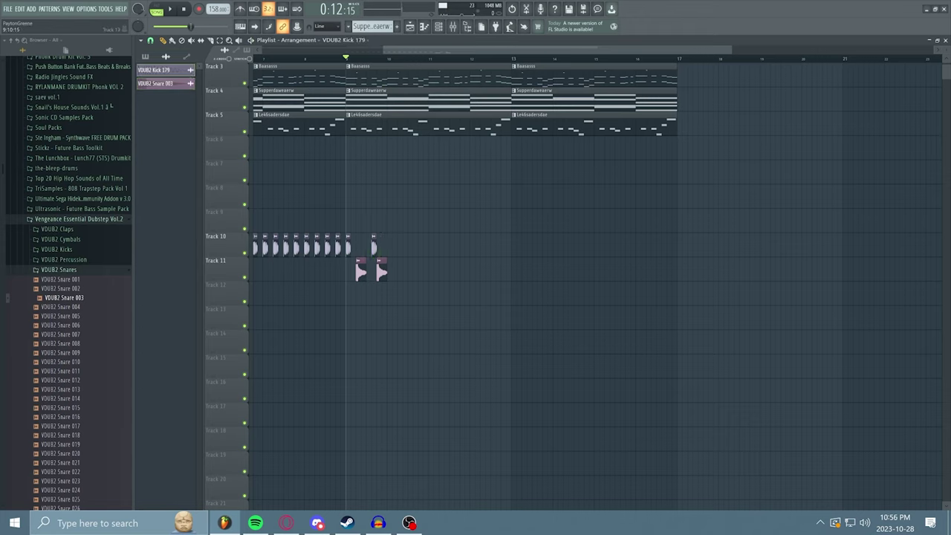
Delete the VDUB2 Snare 003 channel together with its clips
click(156, 84)
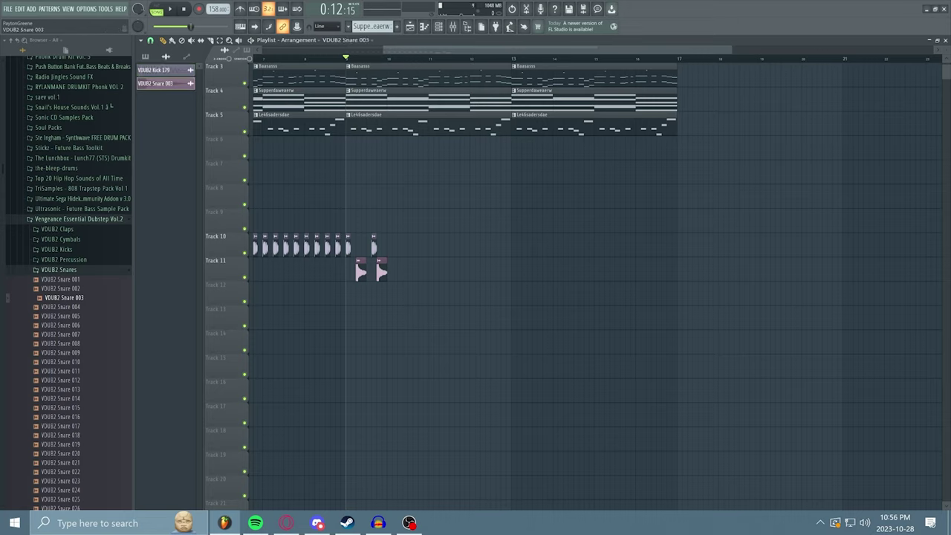
right_click(154, 83)
click(185, 170)
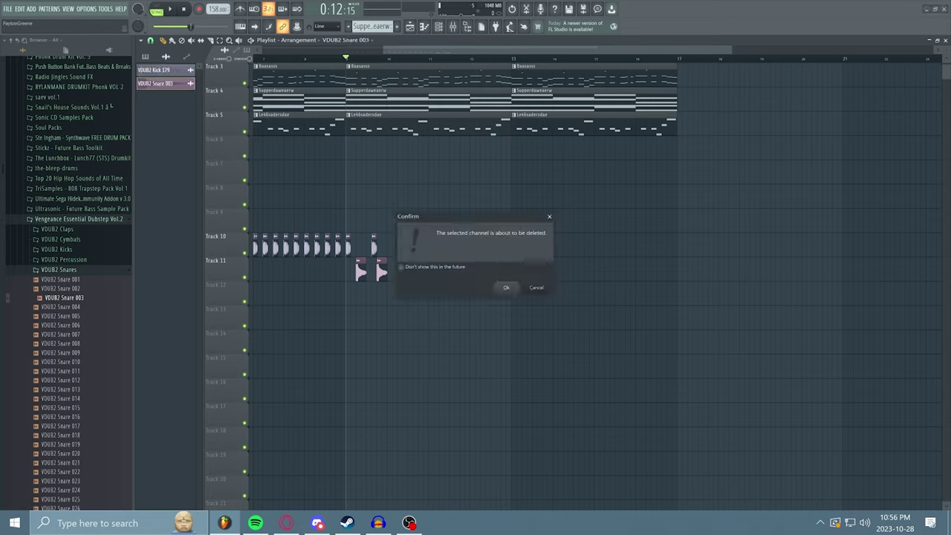
key(Return)
Place a shortened VDUB2 Snare 065 clip on beats 2 and 4 of bar 9 on Track 11, playing the pattern to check it
scroll(59, 361, down, 2)
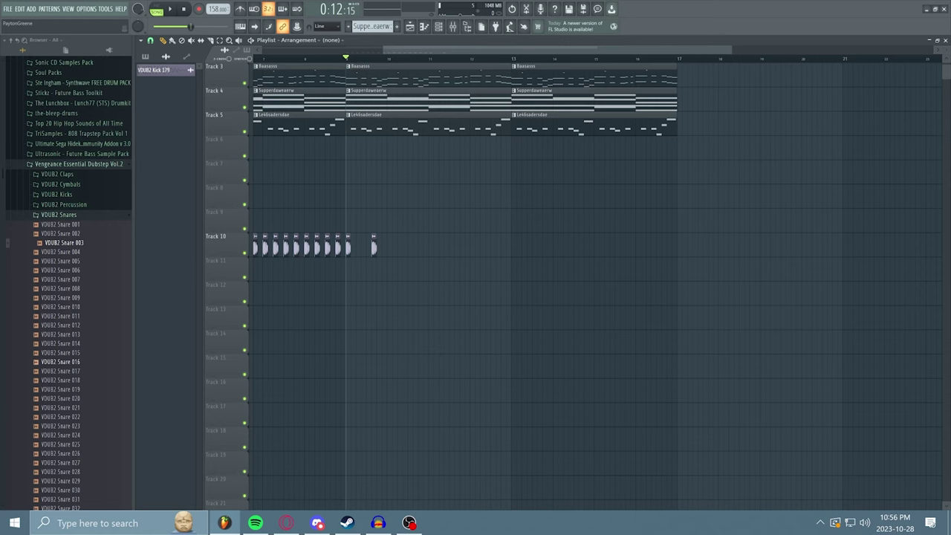
click(60, 361)
key(space)
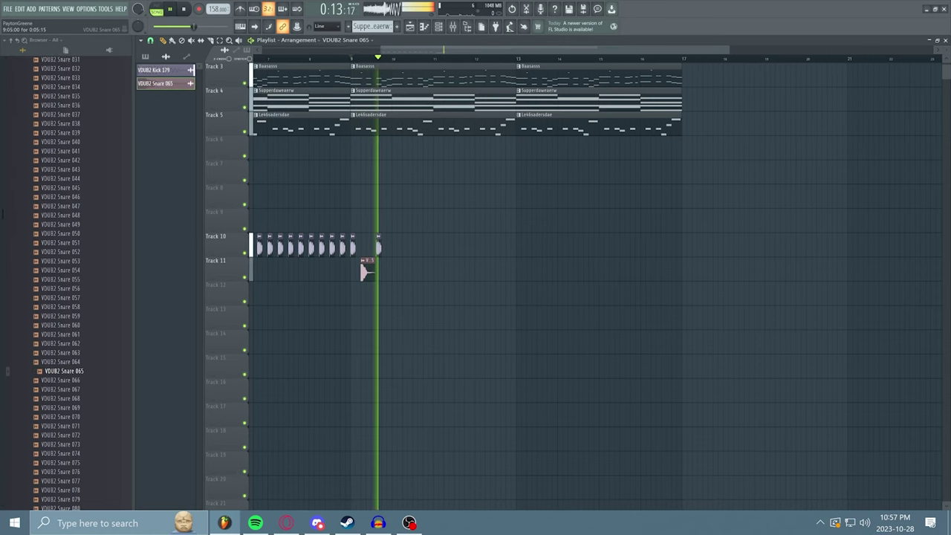
key(space)
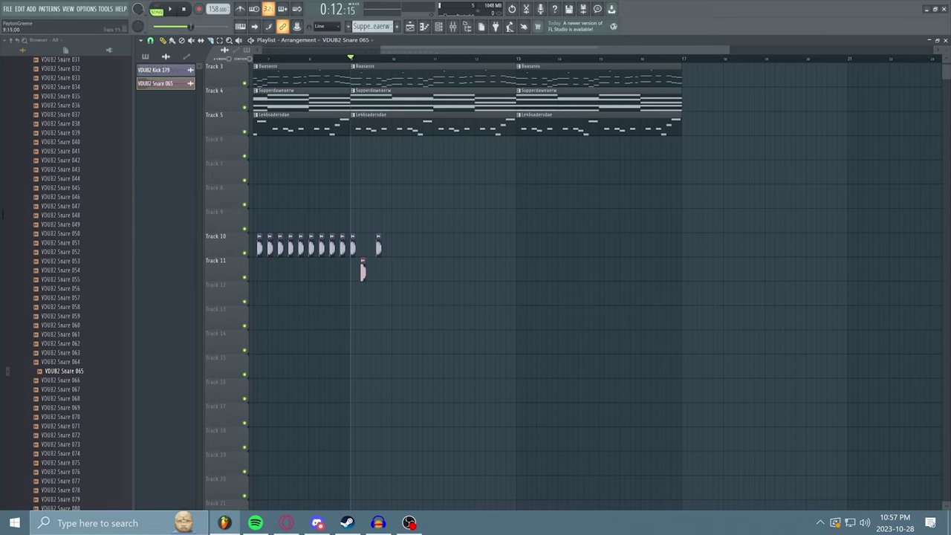
click(384, 270)
key(space)
Replace the offbeat kick in bar 9 on Track 10 with kicks on beats 2, 3 and 4, and play the pattern
click(379, 246)
right_click(378, 246)
click(363, 247)
click(373, 247)
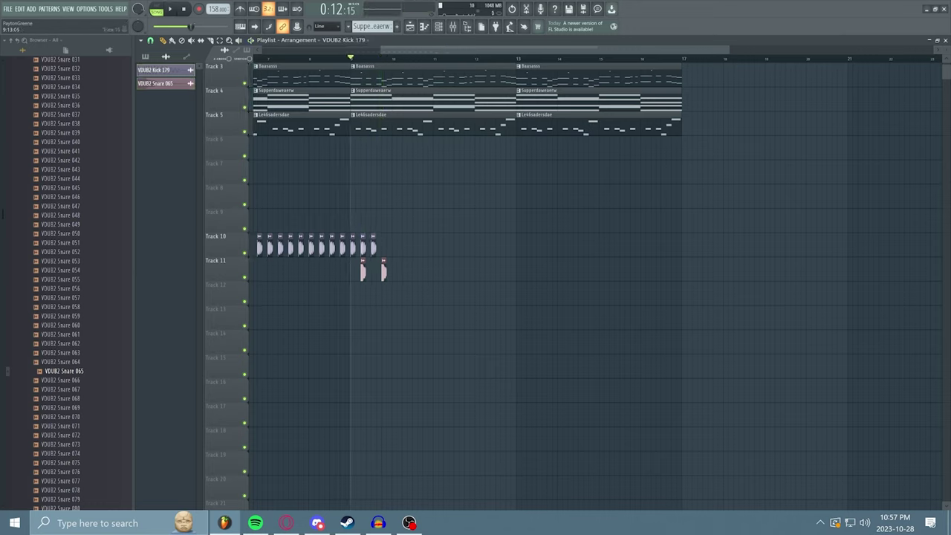
click(383, 247)
key(space)
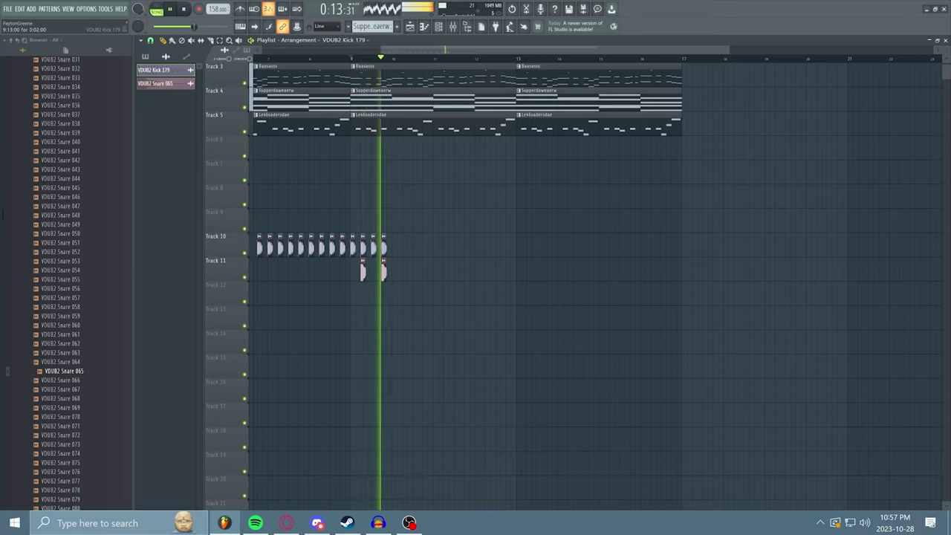
key(space)
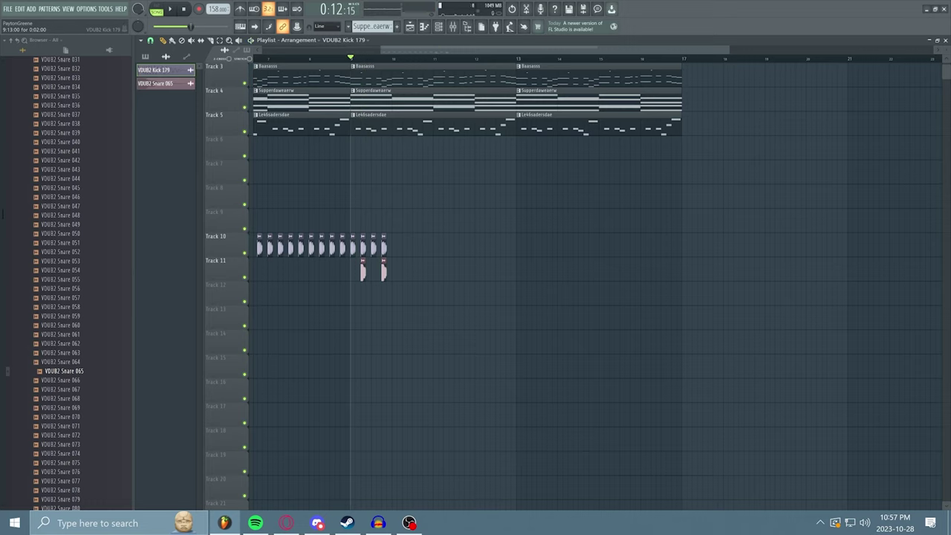
Collapse the VDUB2 Snares folder in the sample browser
scroll(110, 271, up, 20)
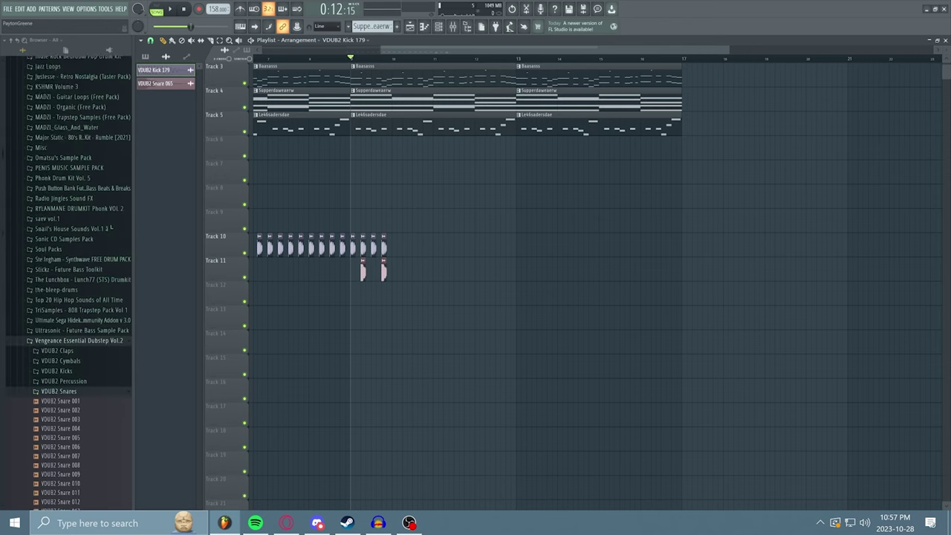
click(59, 433)
scroll(67, 297, down, 4)
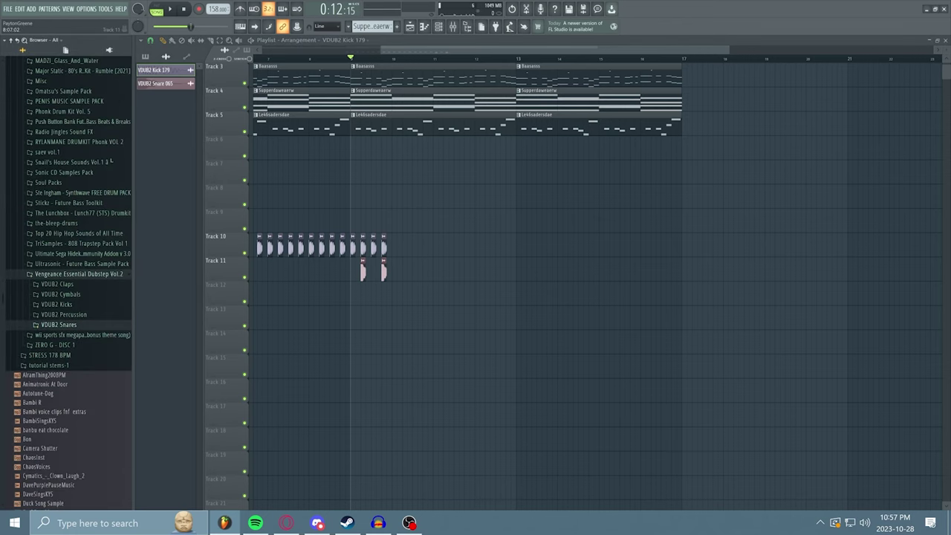
Solo Track 10 and unmute Tracks 11, 12 and 13 so only the drum tracks play
right_click(242, 251)
right_click(244, 253)
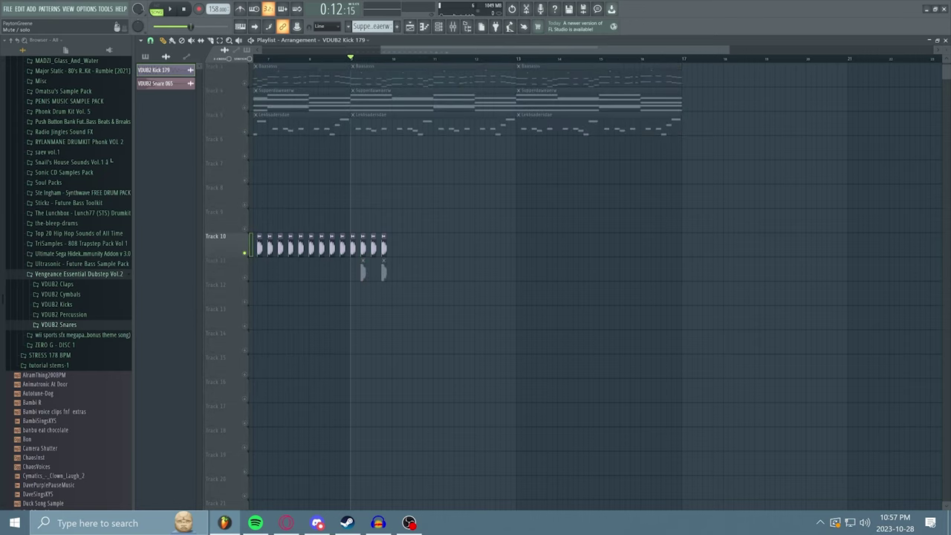
click(245, 277)
click(244, 302)
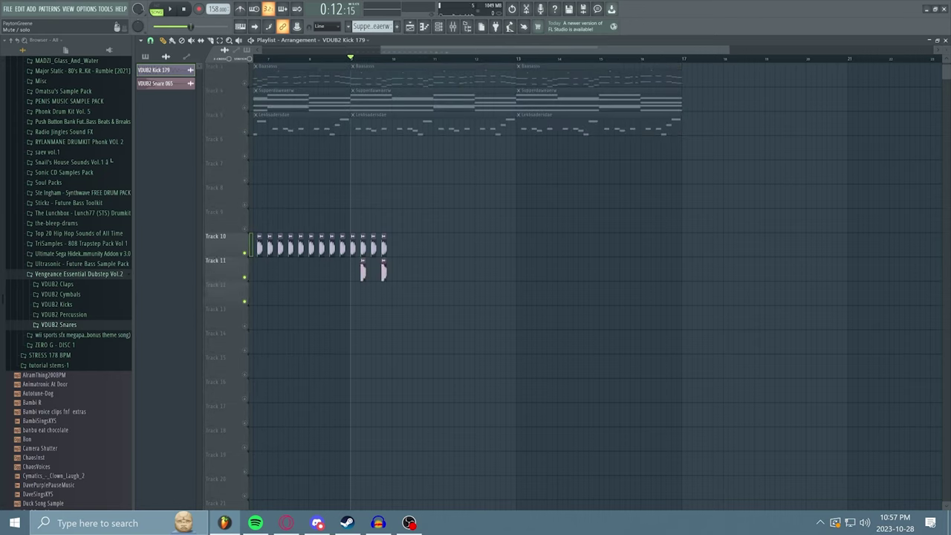
click(244, 325)
Audition samples in the VDUB2 Ride folder under VDUB2 Cymbals and place VDUB2 Ride 14 on Track 12 in bar 9
click(59, 294)
click(62, 291)
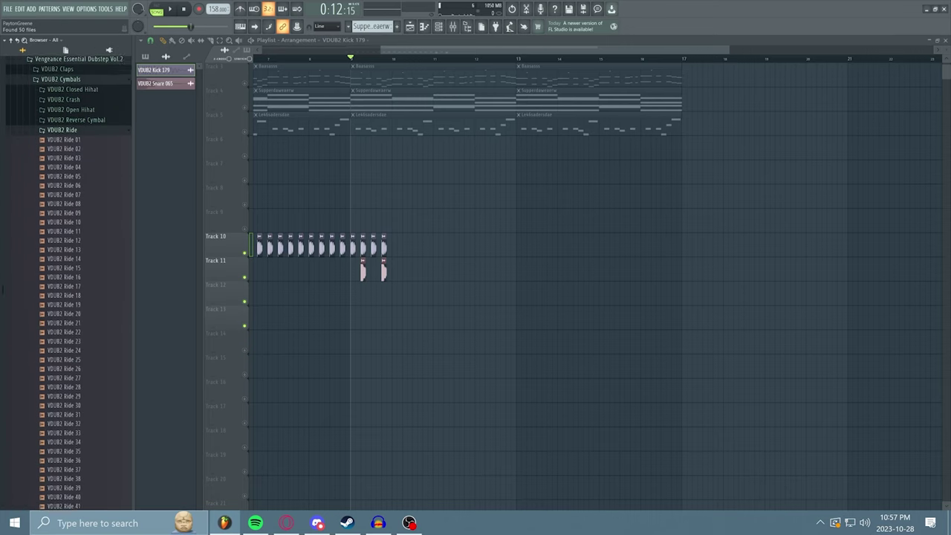
click(63, 291)
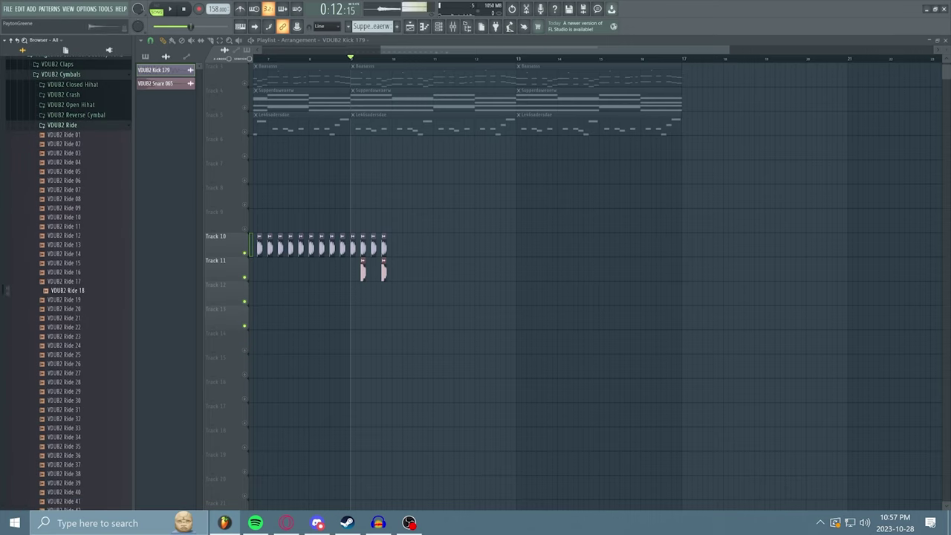
click(63, 281)
click(63, 244)
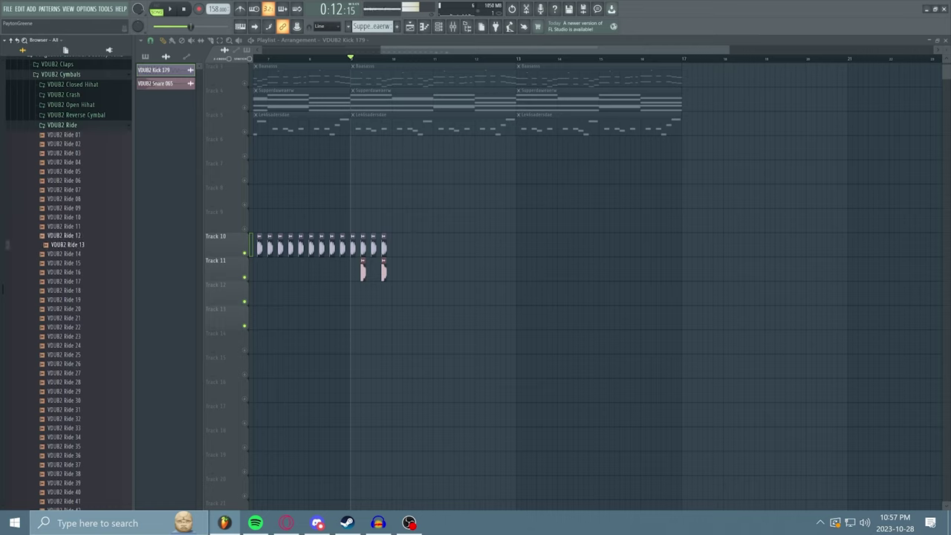
drag(65, 253, 373, 293)
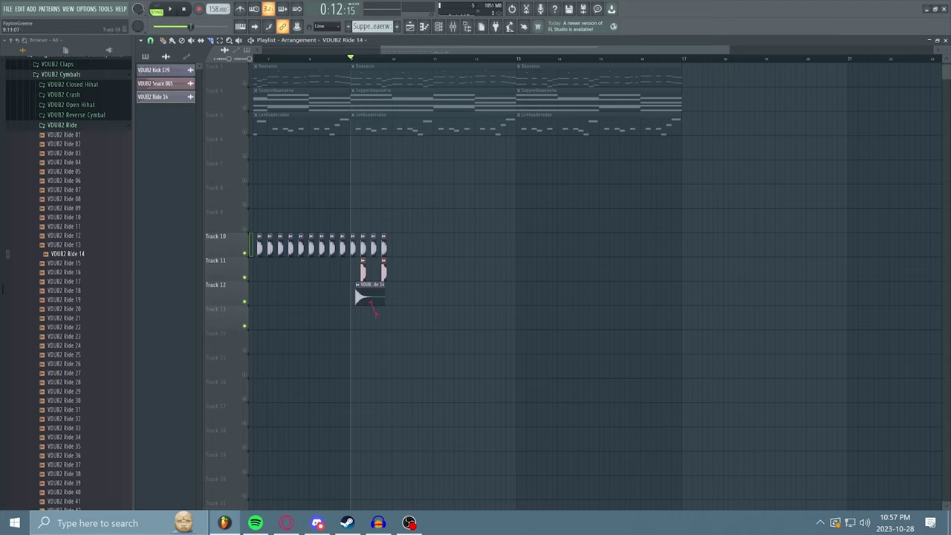
Trim the VDUB2 Ride 14 clip to one beat, repeat it on all four offbeats of bar 9, and play the pattern
mouse_move(377, 315)
mouse_down()
mouse_move(369, 294)
mouse_move(359, 297)
mouse_up()
drag(373, 297, 368, 297)
click(378, 297)
click(392, 297)
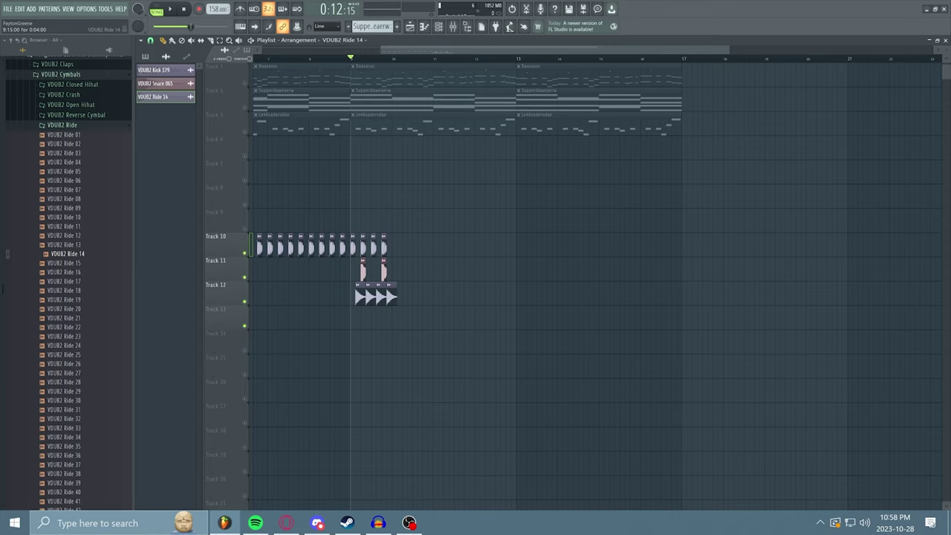
key(space)
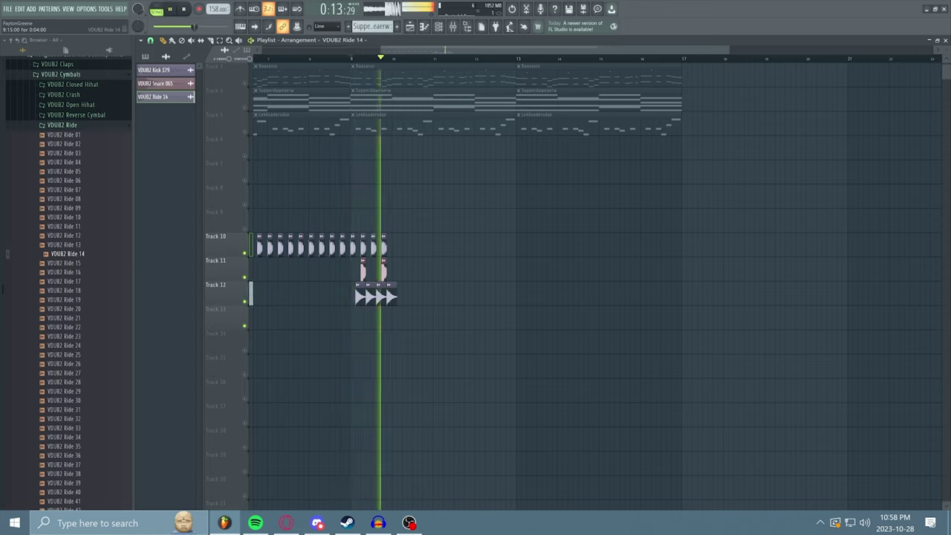
key(space)
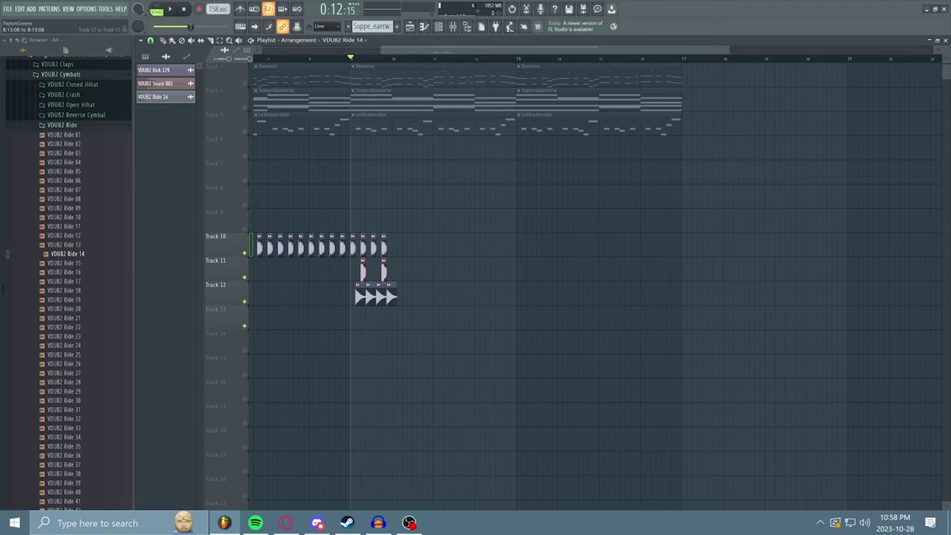
Shorten the four ride clips on Track 12 to half a beat each, play the pattern, and deselect the clips
drag(342, 291, 391, 297)
key(space)
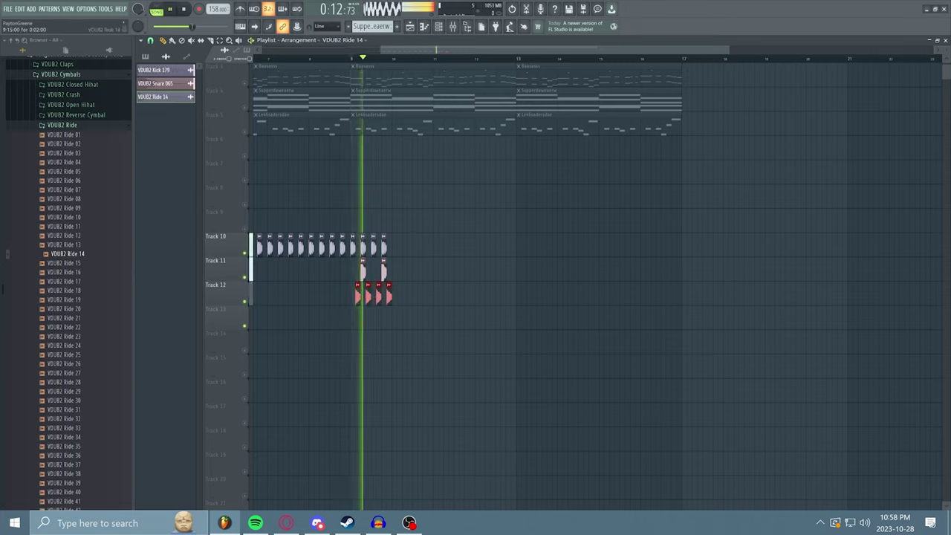
key(space)
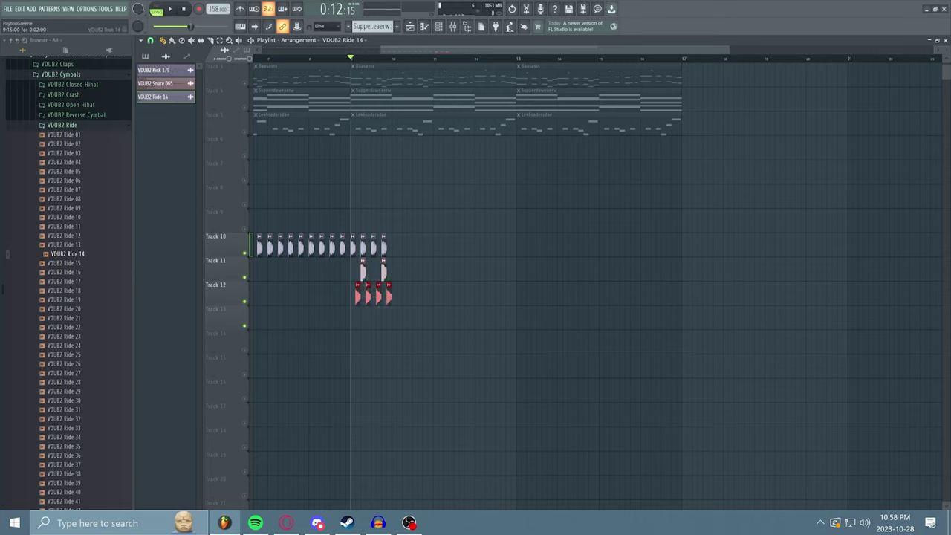
click(441, 293)
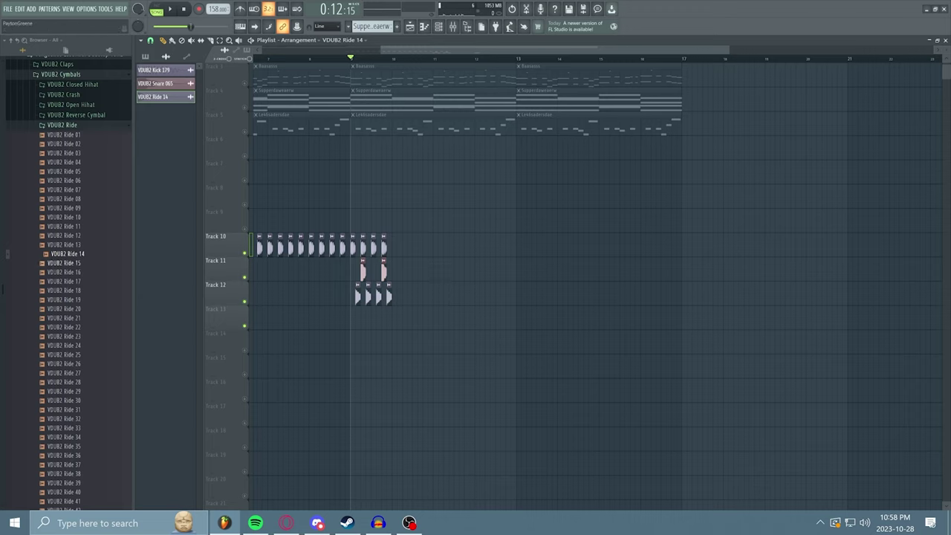
Audition low-numbered VDUB2 Ride samples and try VDUB2 Ride 03 and VDUB2 Ride 01 on the Track 12 clips, playing the pattern with each
click(64, 199)
click(63, 189)
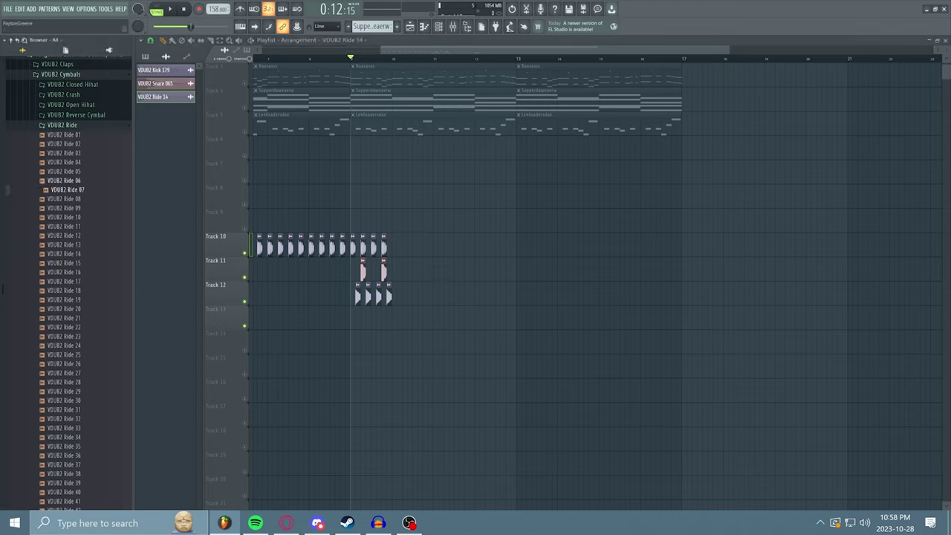
click(66, 162)
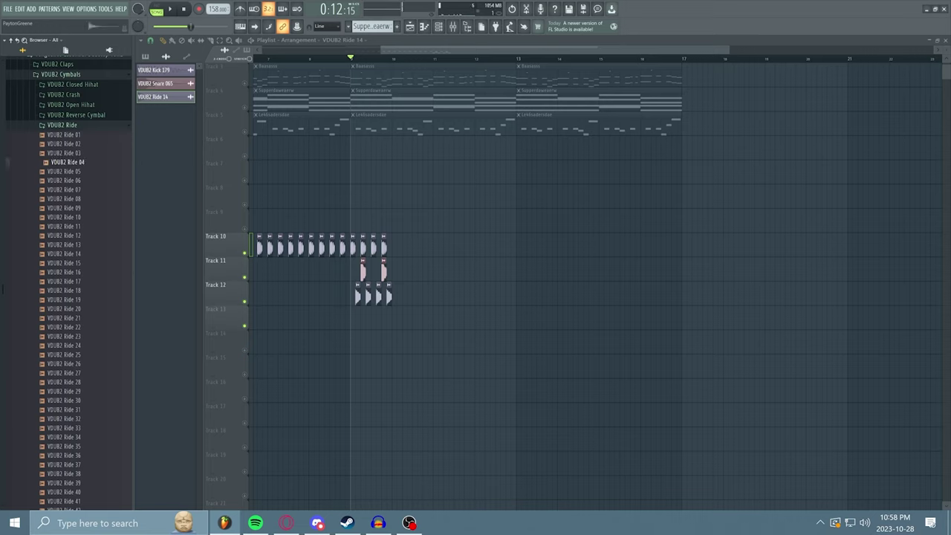
click(66, 153)
drag(65, 153, 358, 293)
key(space)
key(space)
drag(65, 135, 358, 294)
key(space)
key(space)
Try VDUB2 Ride 38 and VDUB2 Ride 46 as the sample for the Track 12 ride clips, playing the pattern with each
scroll(65, 418, down, 4)
drag(65, 363, 357, 293)
key(space)
key(space)
drag(65, 437, 357, 293)
key(space)
key(space)
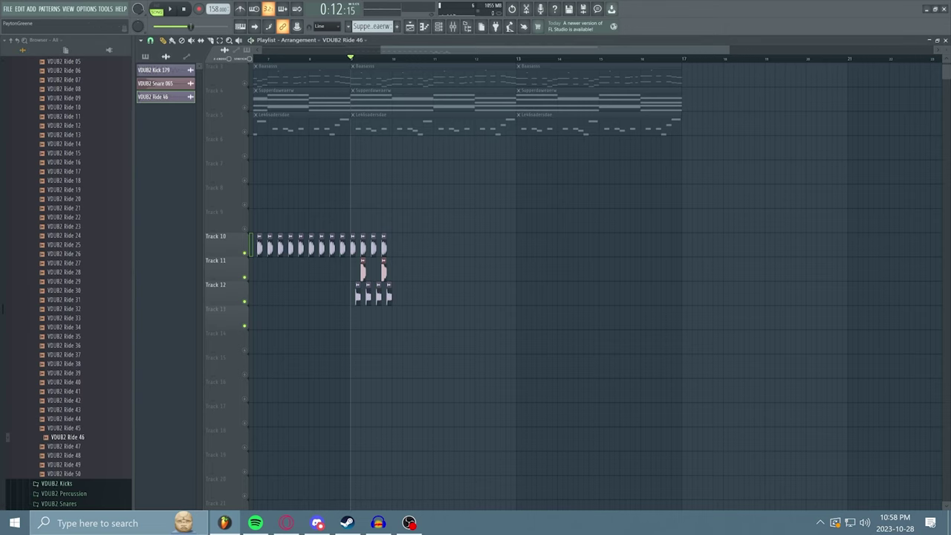
key(space)
Try VDUB2 Ride 50 on the Track 12 clips, play the pattern, and swap in VDUB2 Ride 20
drag(65, 465, 358, 293)
key(space)
key(space)
key(space)
click(65, 281)
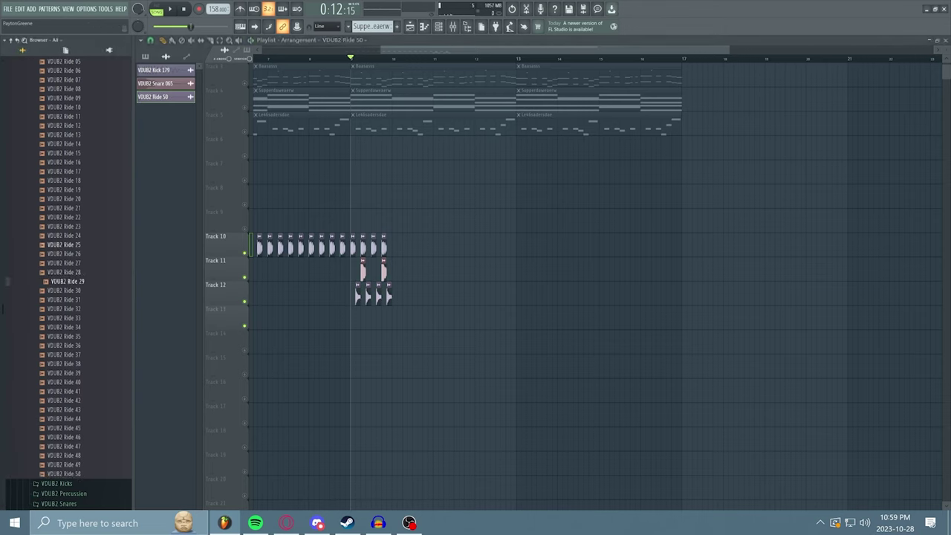
drag(65, 198, 357, 294)
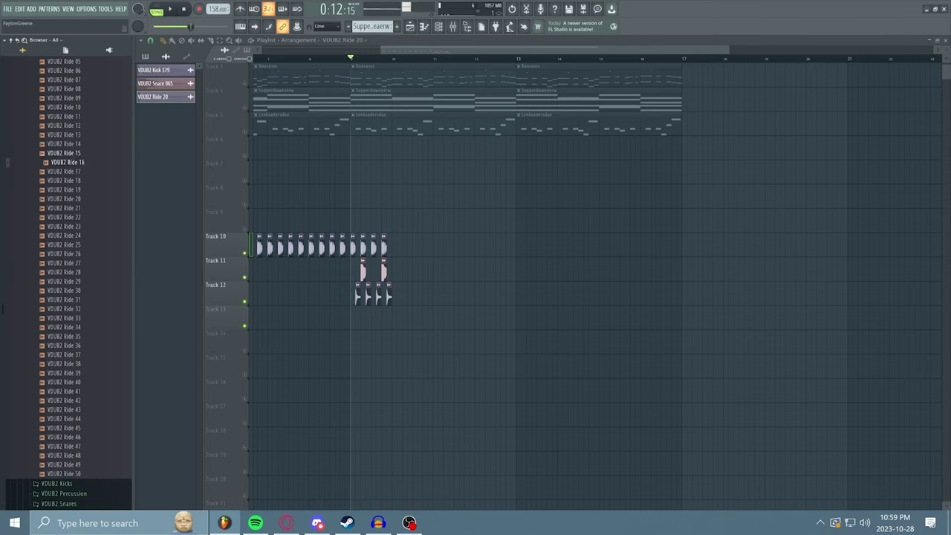
Replace the sample of the Track 12 ride clips with VDUB2 Ride 11 and play the pattern
drag(66, 116, 379, 294)
key(space)
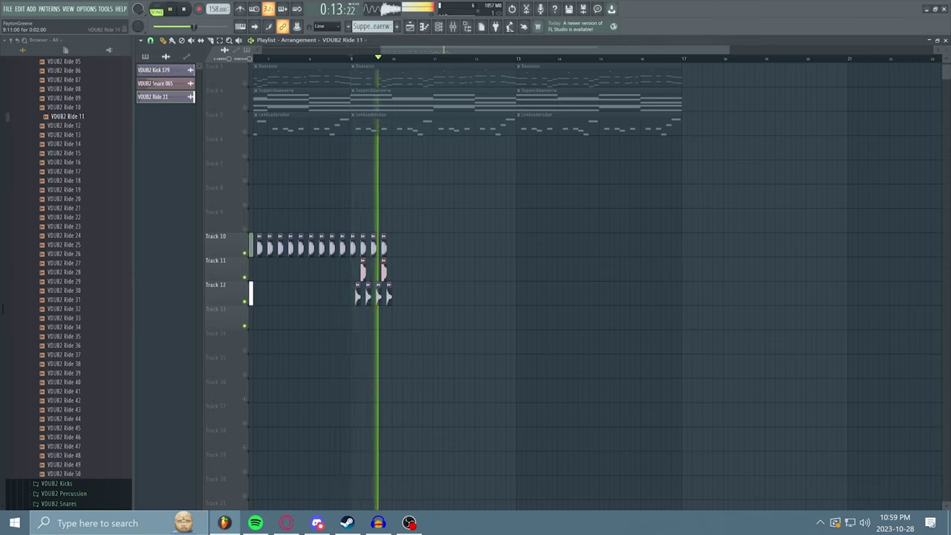
key(space)
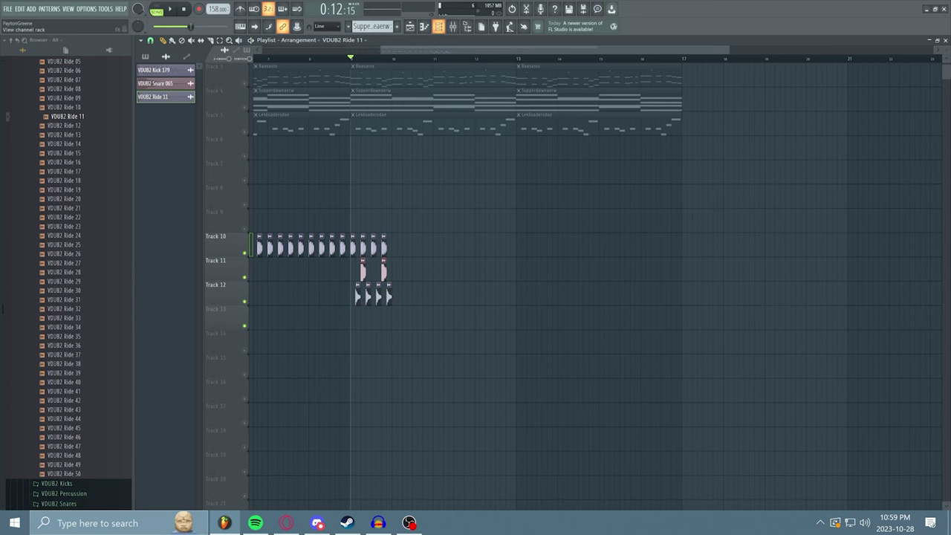
Route the VDUB2 Ride 11 channel to mixer Insert 12, leaving the mixer open and closing the channel rack
key(F6)
key(F9)
drag(466, 80, 466, 48)
scroll(466, 92, up, 11)
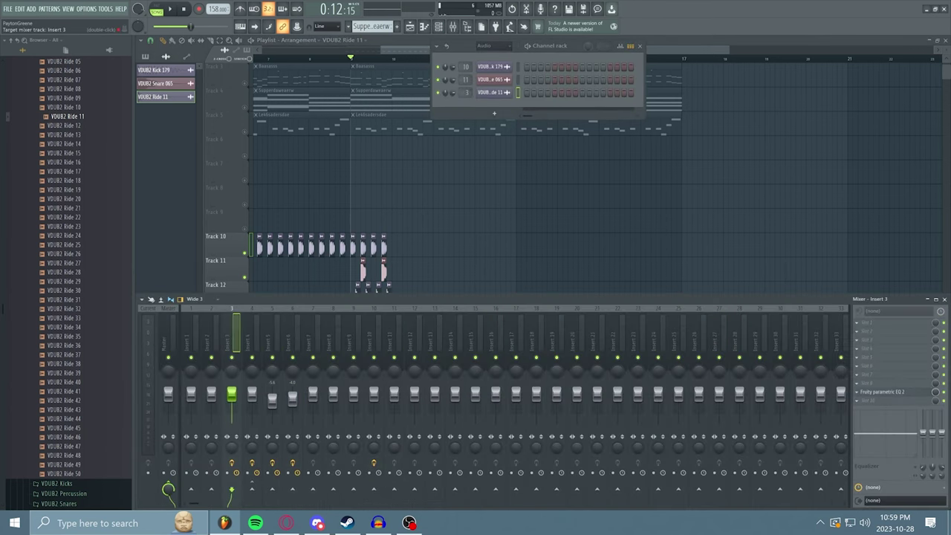
scroll(466, 92, up, 1)
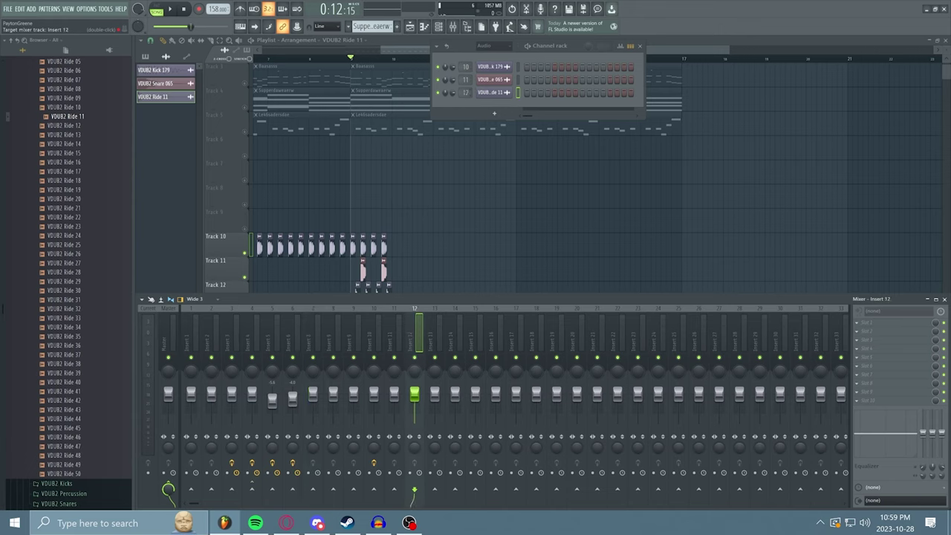
click(639, 46)
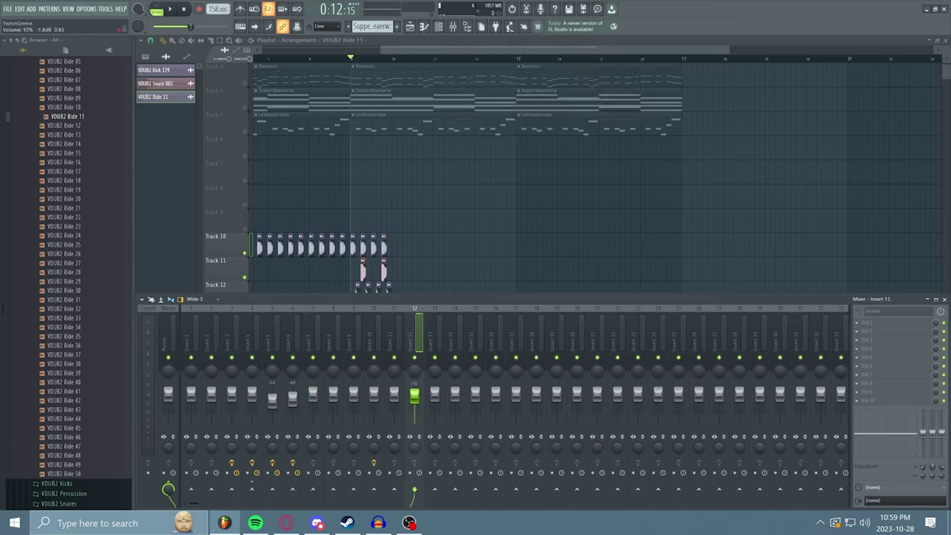
While playing the pattern, lower the ride on Insert 12 to -4.0 dB and the snare on Insert 11 to -3.2 dB, and close the mixer
key(space)
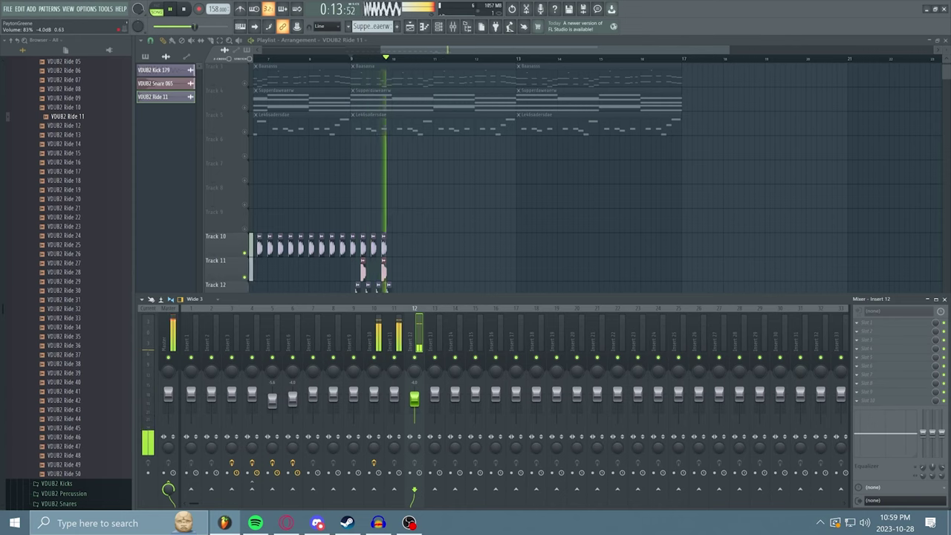
drag(394, 394, 394, 396)
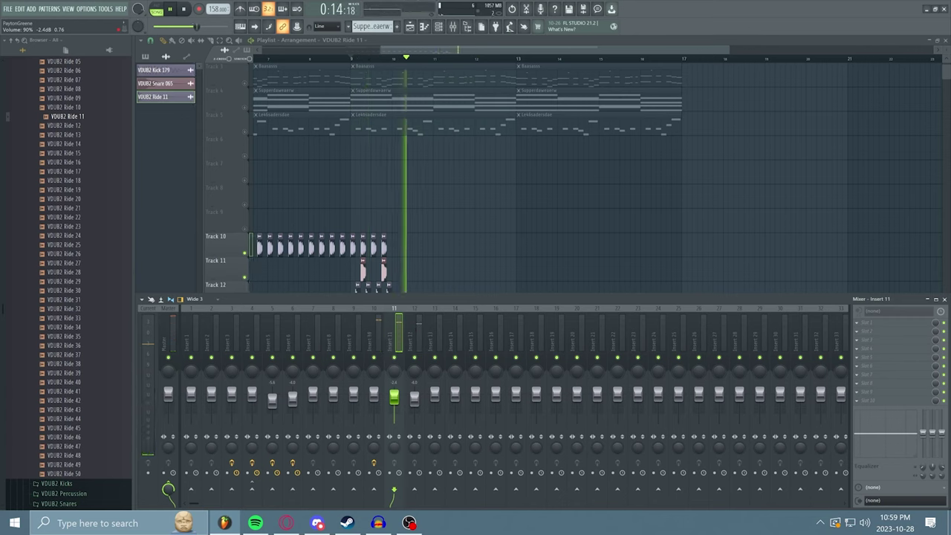
drag(394, 397, 394, 399)
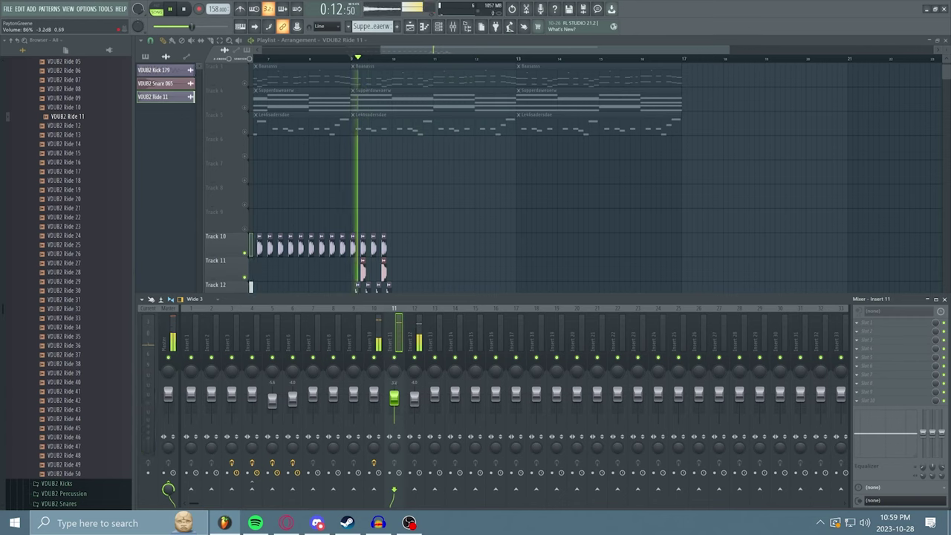
click(375, 336)
key(space)
key(space)
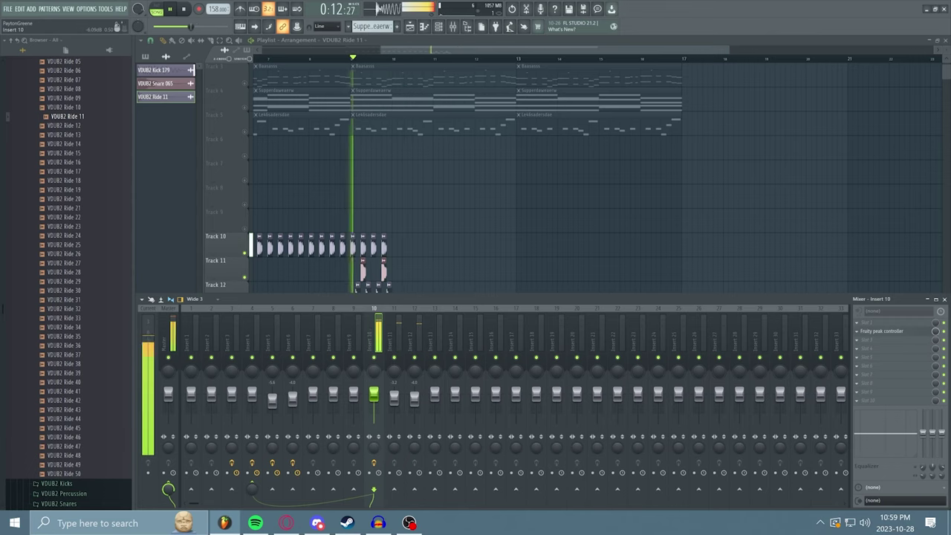
click(395, 336)
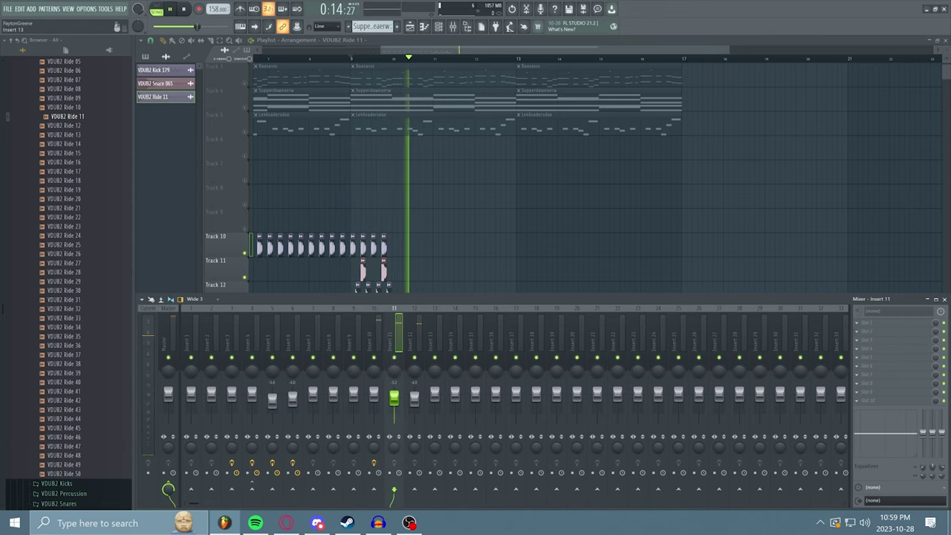
click(415, 336)
key(F9)
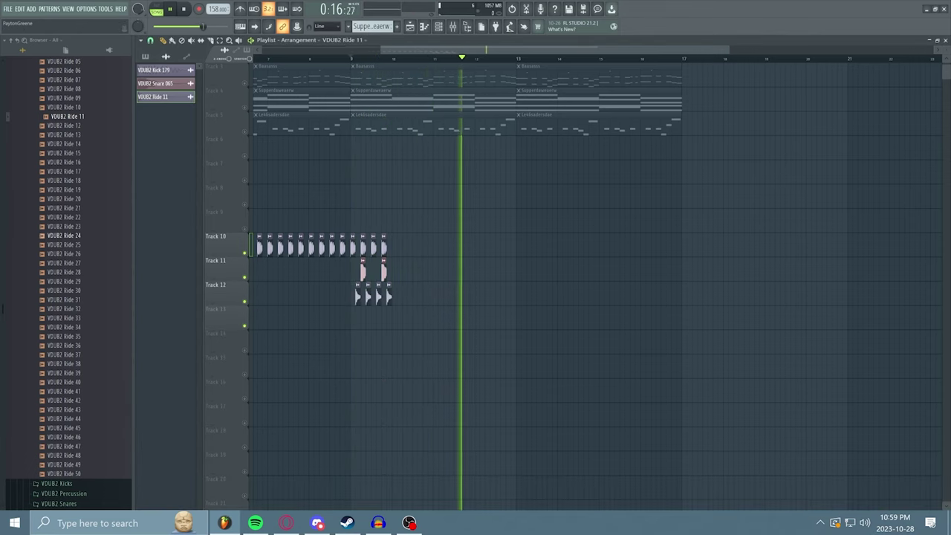
Place VDUB2 Closed Hihat 019 from the VDUB2 Closed Hihat folder at the start of bar 9 on Track 13
scroll(67, 282, up, 5)
scroll(67, 282, up, 1)
click(62, 290)
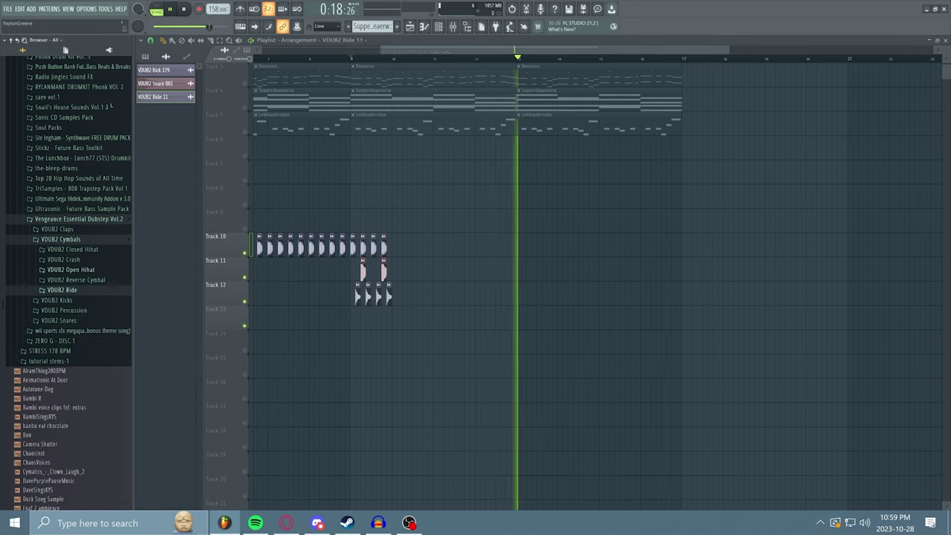
click(71, 270)
key(space)
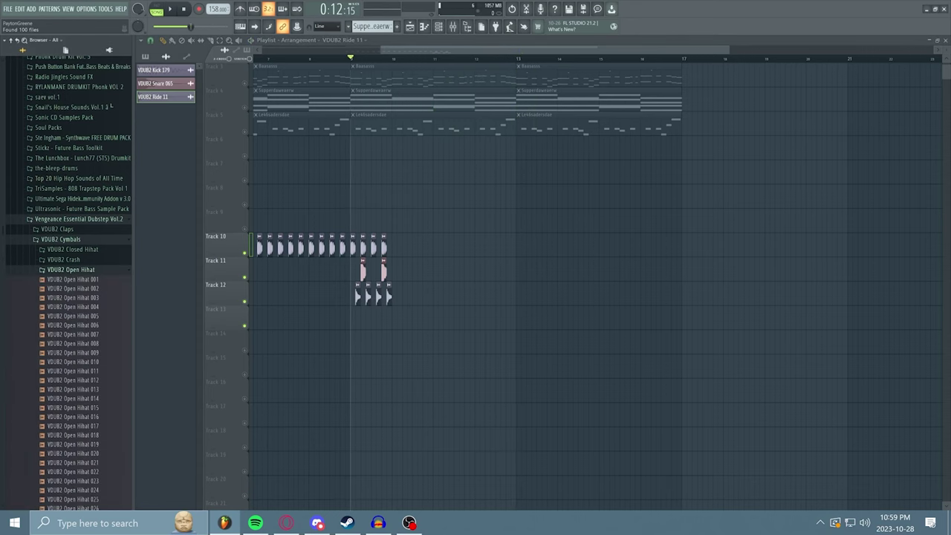
click(70, 270)
click(72, 249)
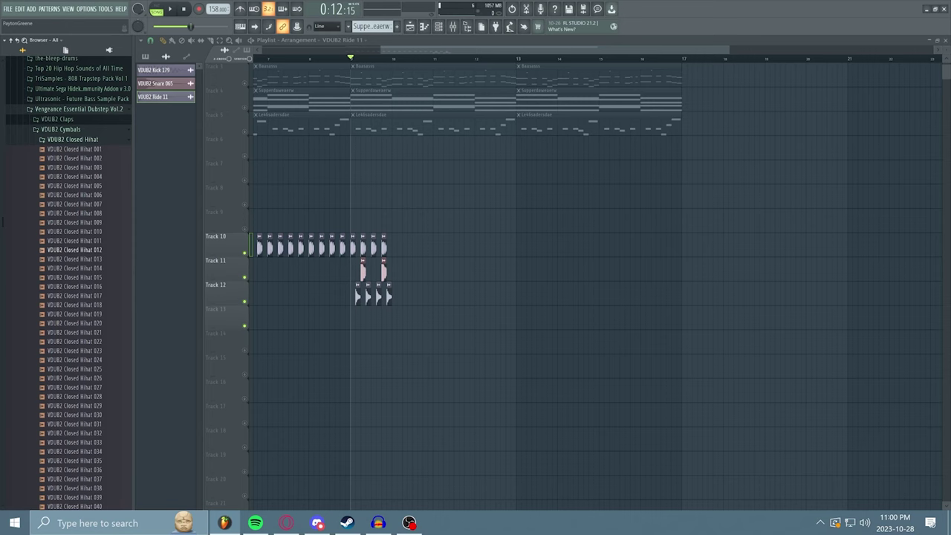
drag(76, 313, 350, 320)
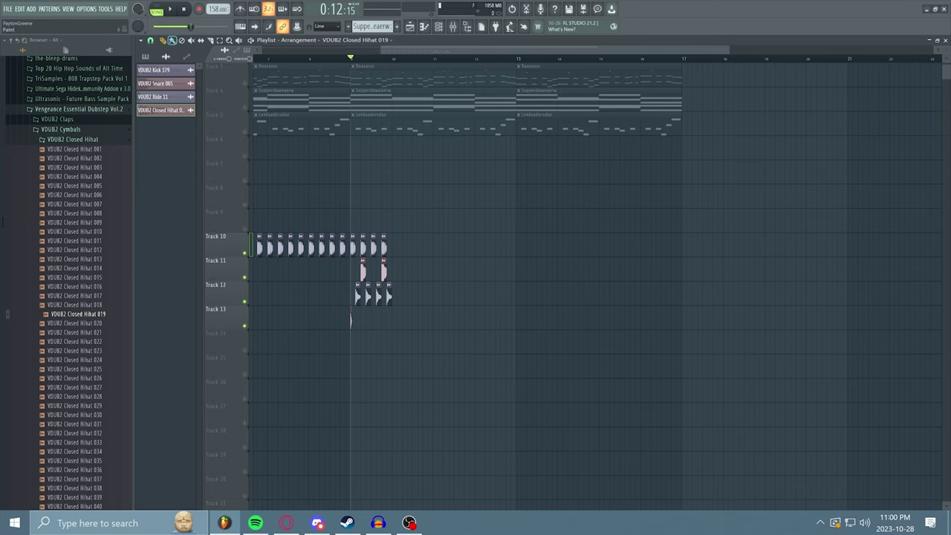
Set the playlist snap to 1/4 beat, fill bar 9 of Track 13 with closed hi-hats on every quarter beat, and play the pattern
click(150, 40)
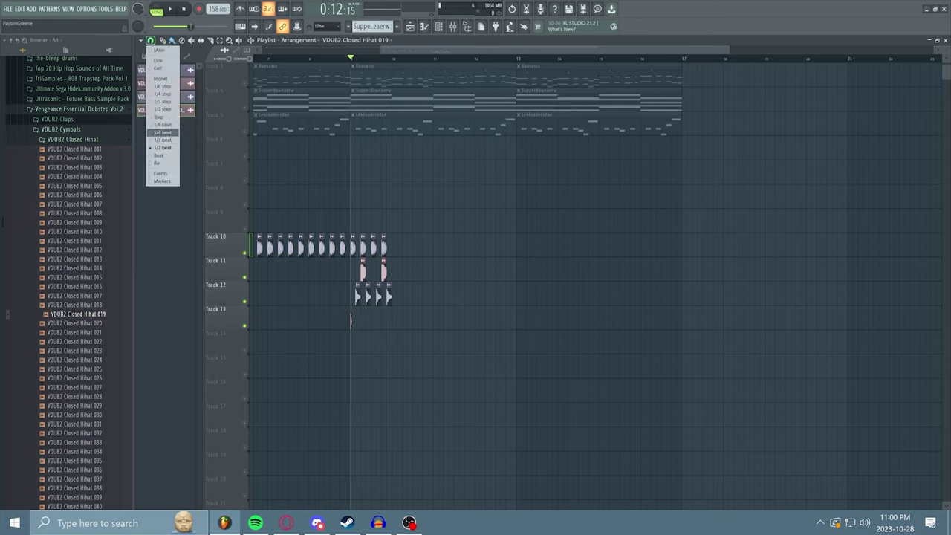
click(163, 147)
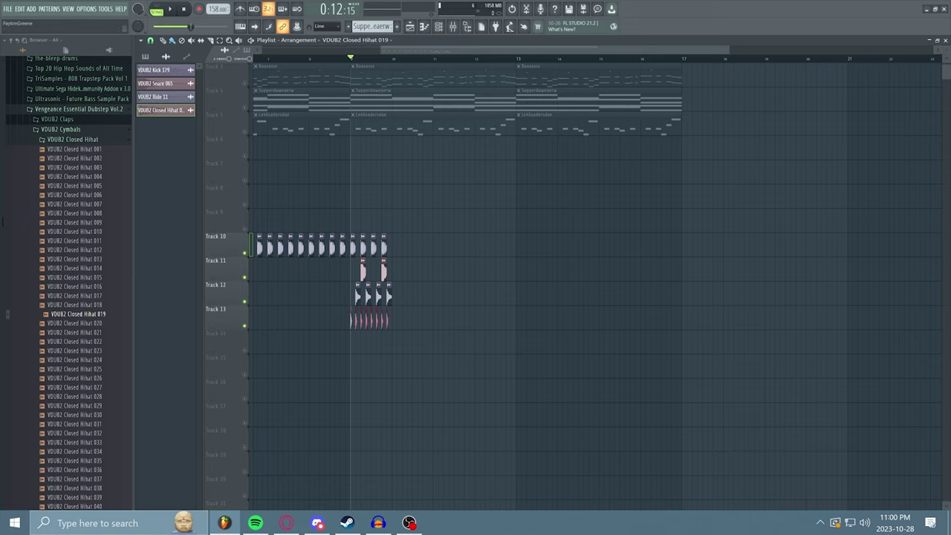
click(150, 40)
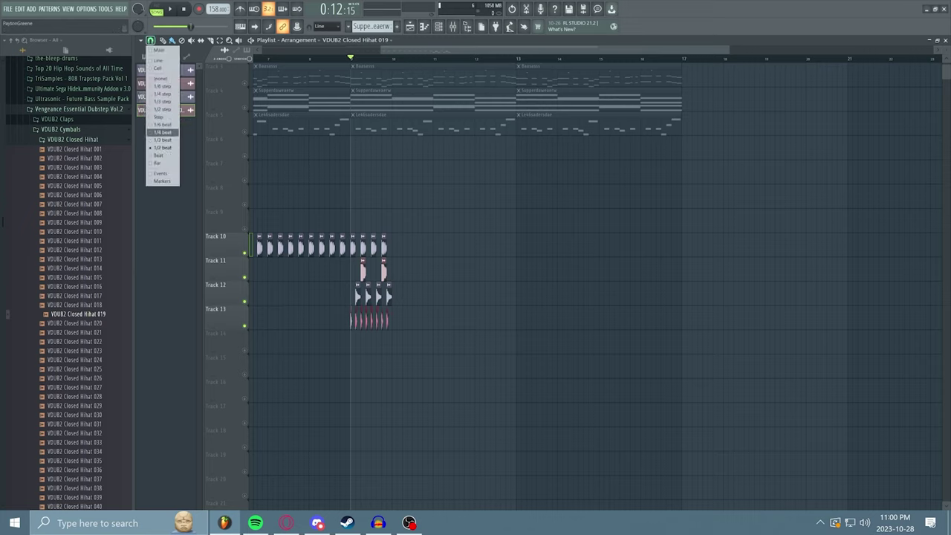
click(162, 133)
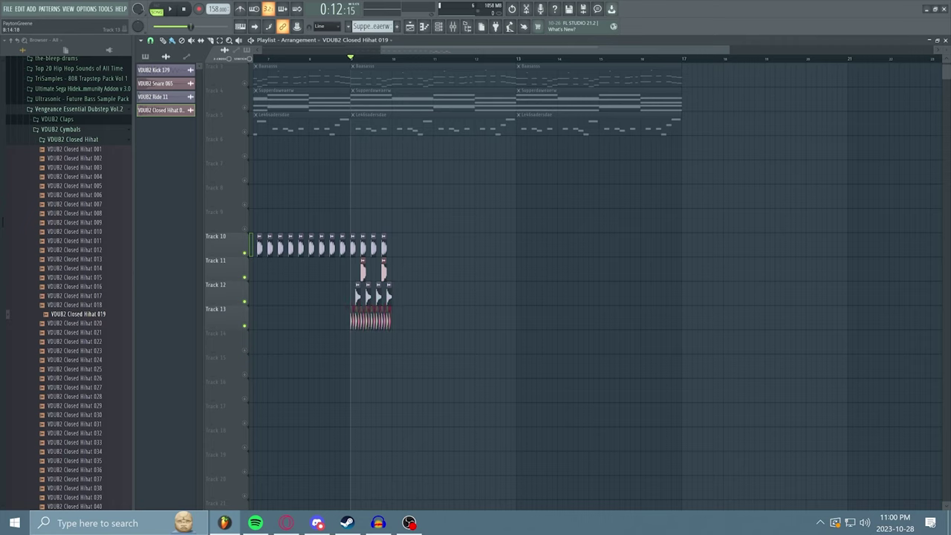
key(space)
key(space)
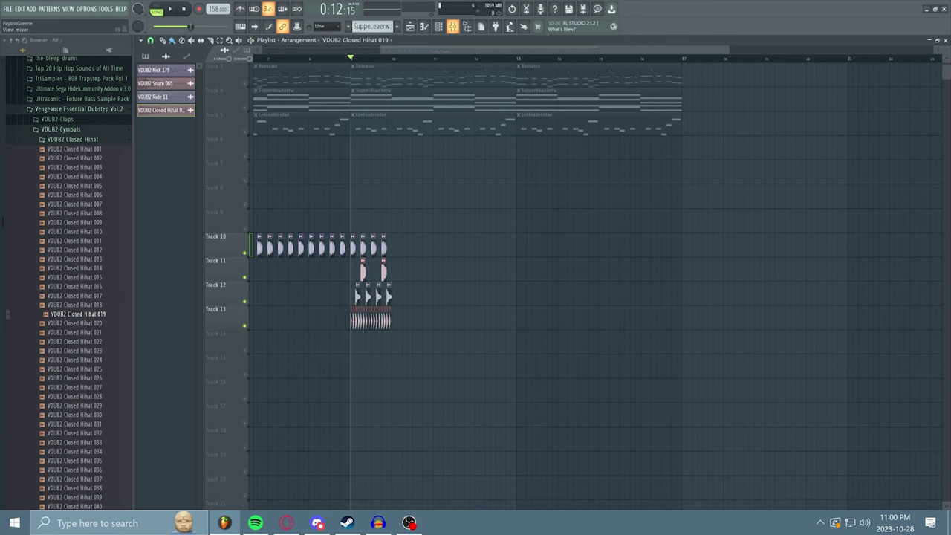
Unsolo the drum tracks so every playlist track is unmuted, and play the arrangement from bar 9
click(454, 26)
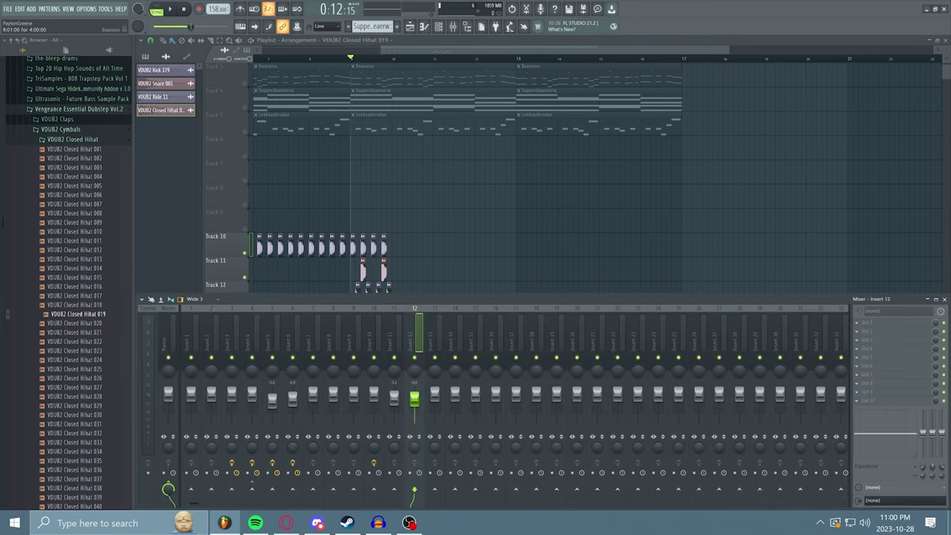
key(F9)
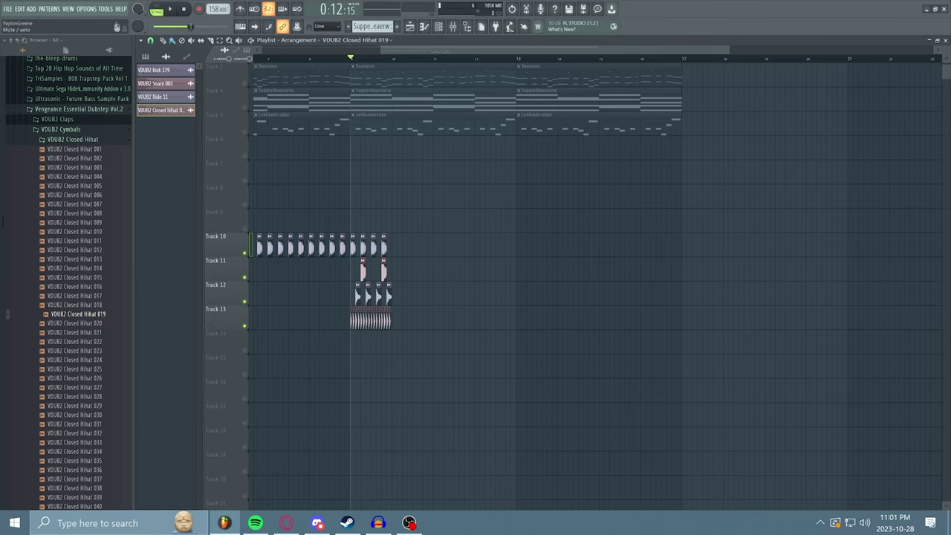
right_click(244, 253)
right_click(244, 253)
ctrl+click(244, 254)
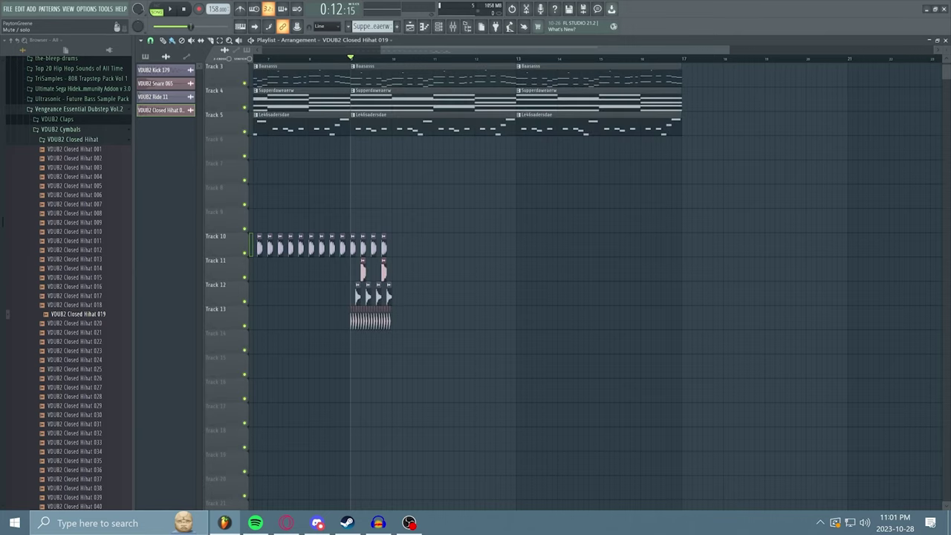
key(space)
key(space)
Copy the bar 9 drum clips on Tracks 10 to 13 and paste them at bars 10 and 11
drag(728, 49, 566, 50)
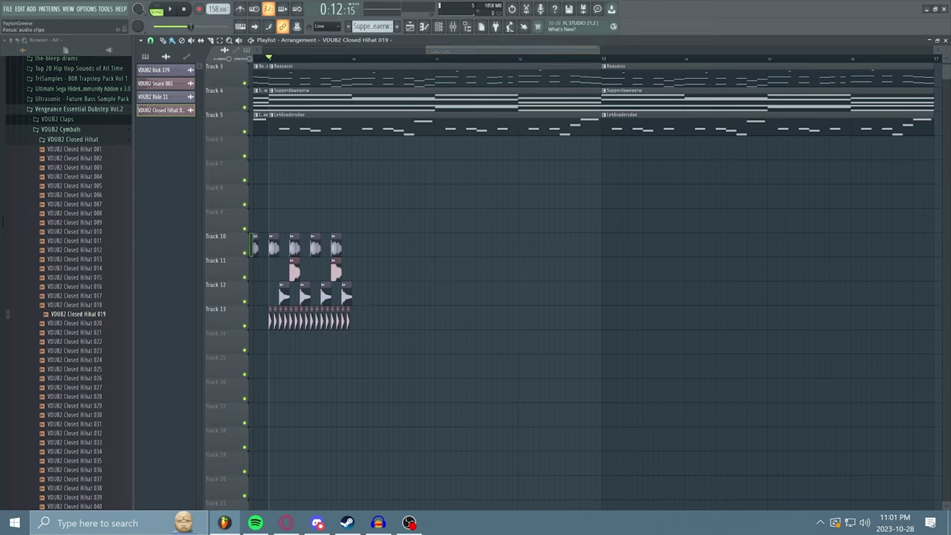
drag(369, 232, 267, 352)
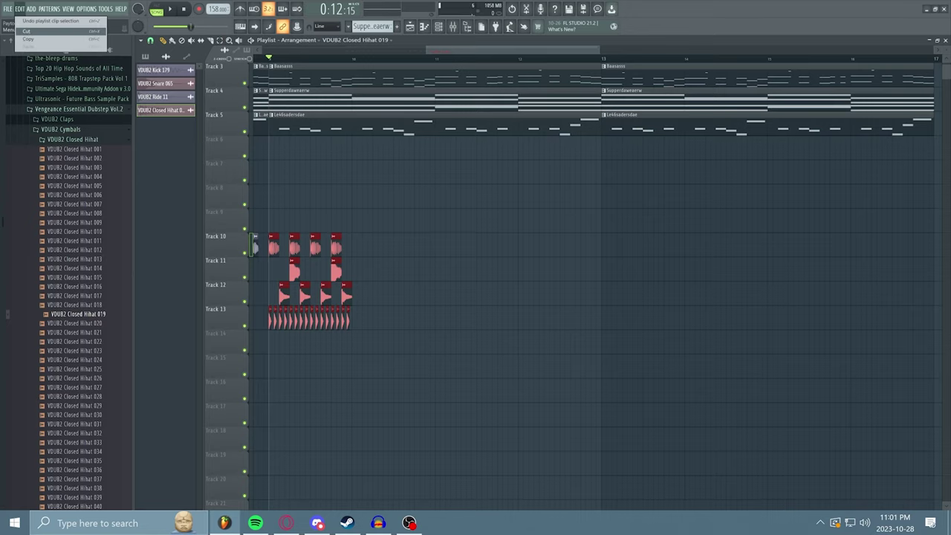
scroll(256, 319, right, 5)
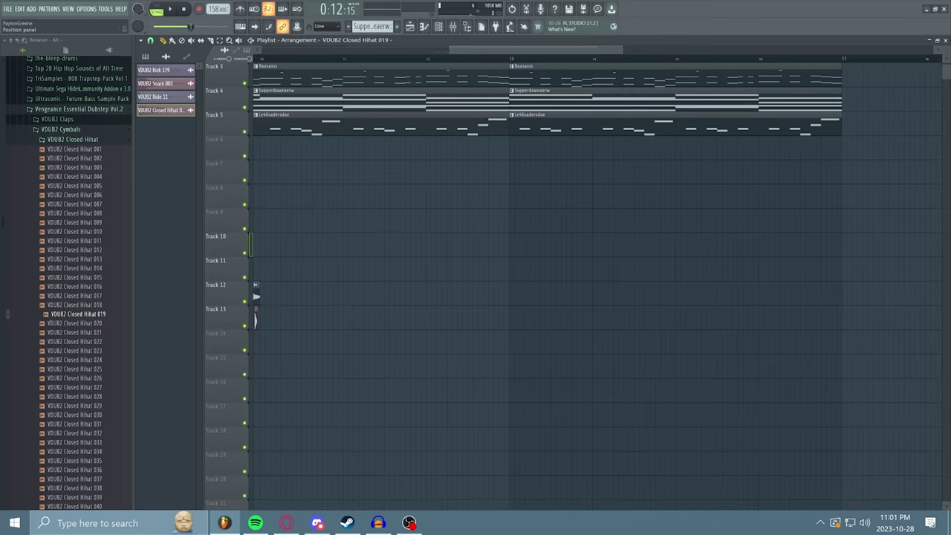
click(20, 8)
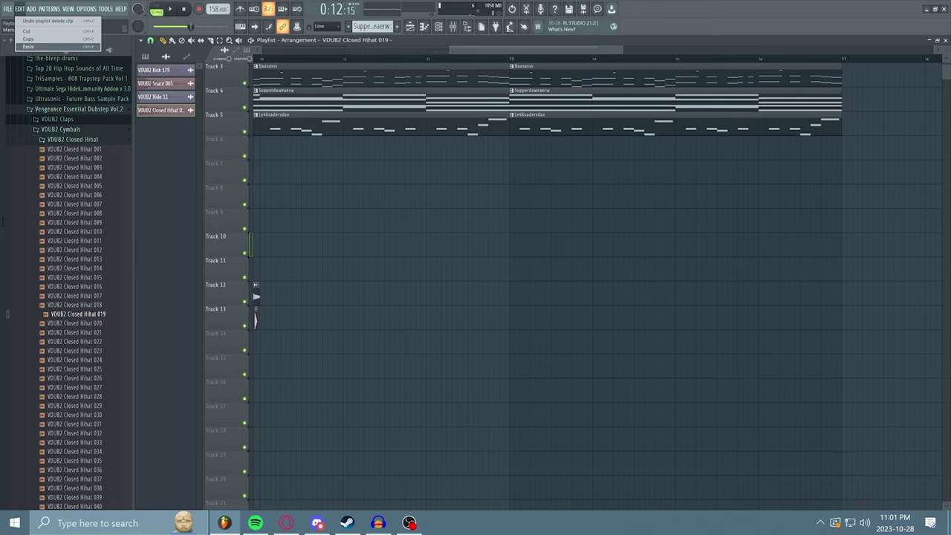
click(28, 46)
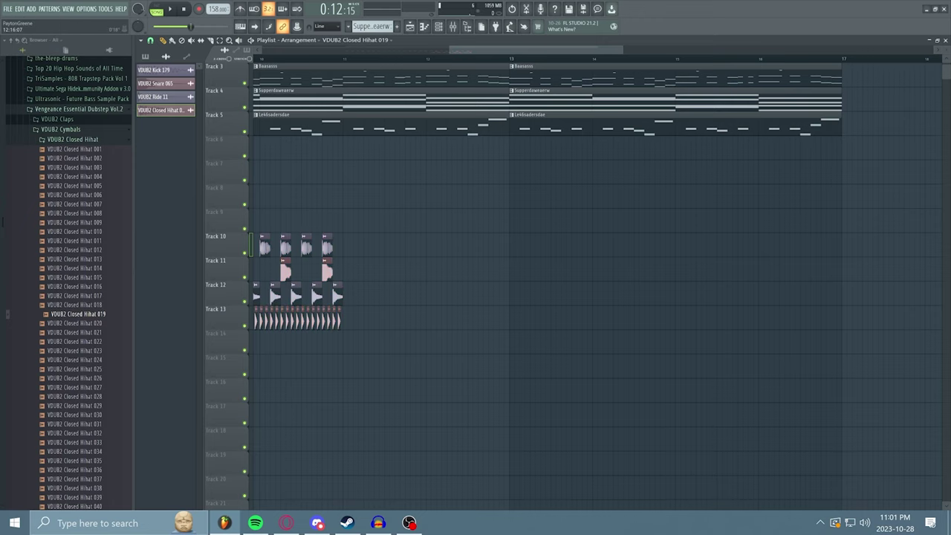
drag(535, 49, 557, 50)
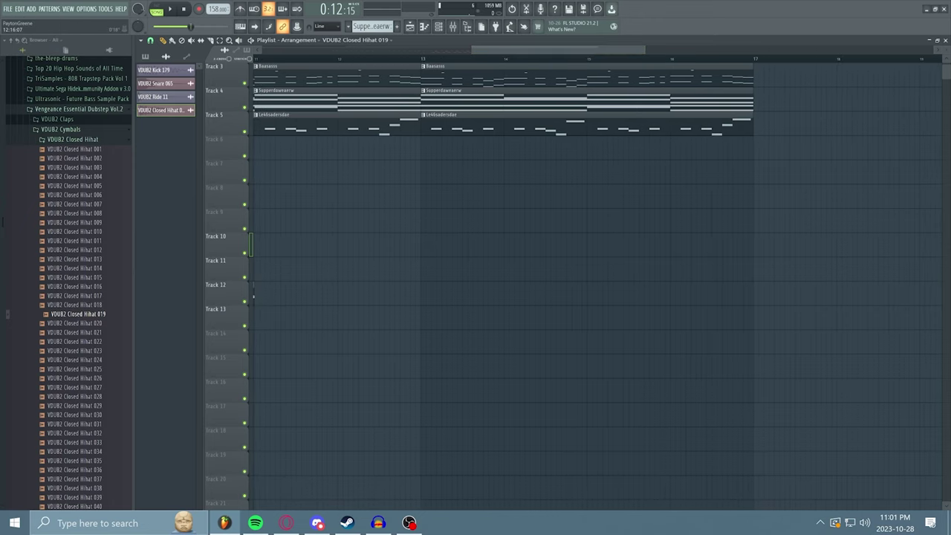
click(20, 8)
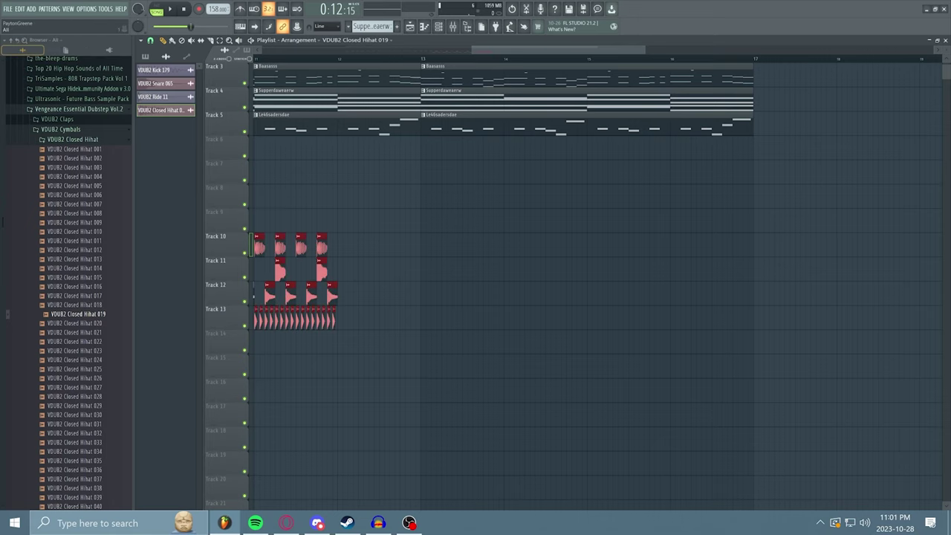
Play the arrangement from bar 9 to its end and check the mixer levels during playback
click(29, 46)
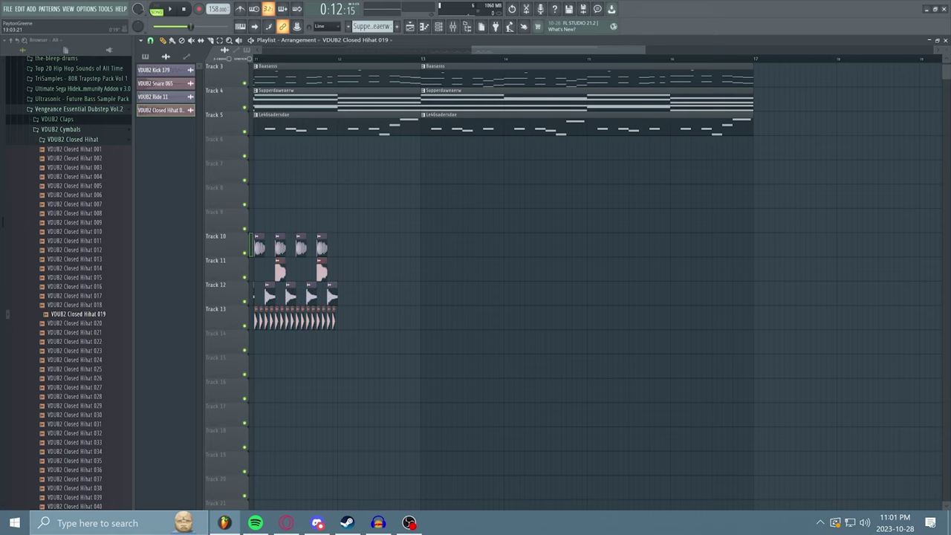
scroll(557, 50, right, 2)
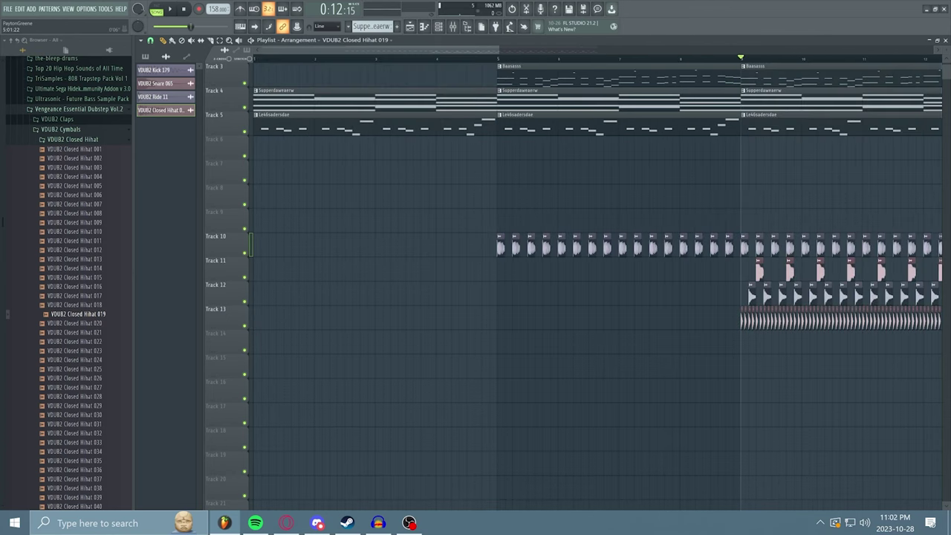
drag(499, 49, 801, 50)
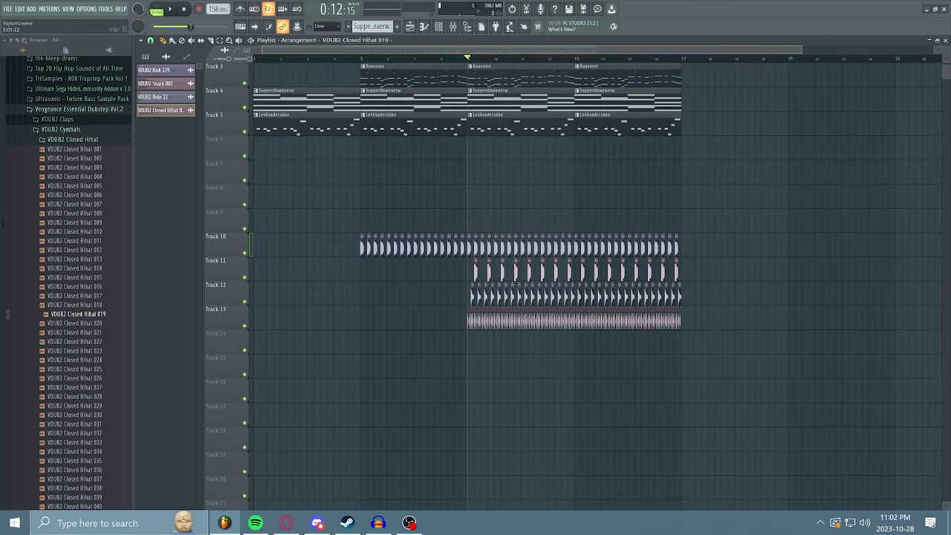
scroll(692, 58, down, 2)
click(312, 94)
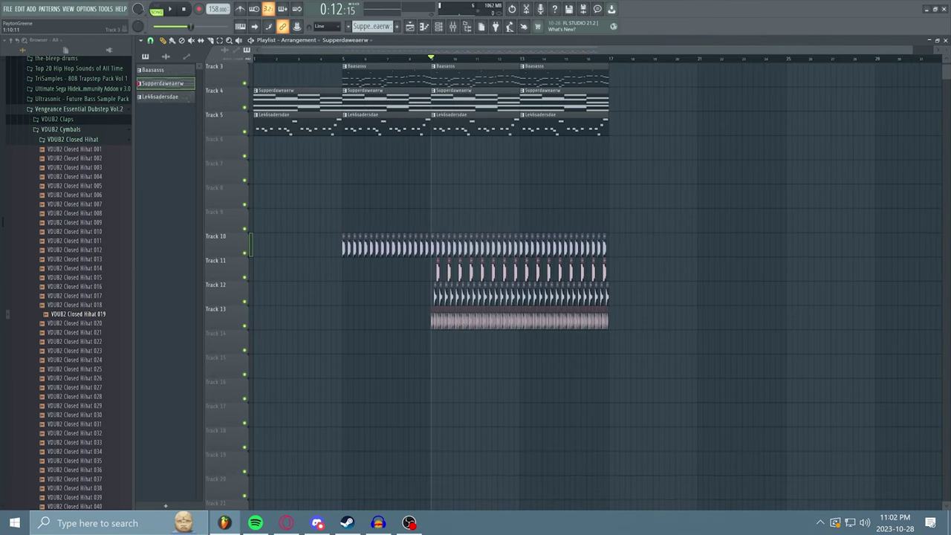
key(space)
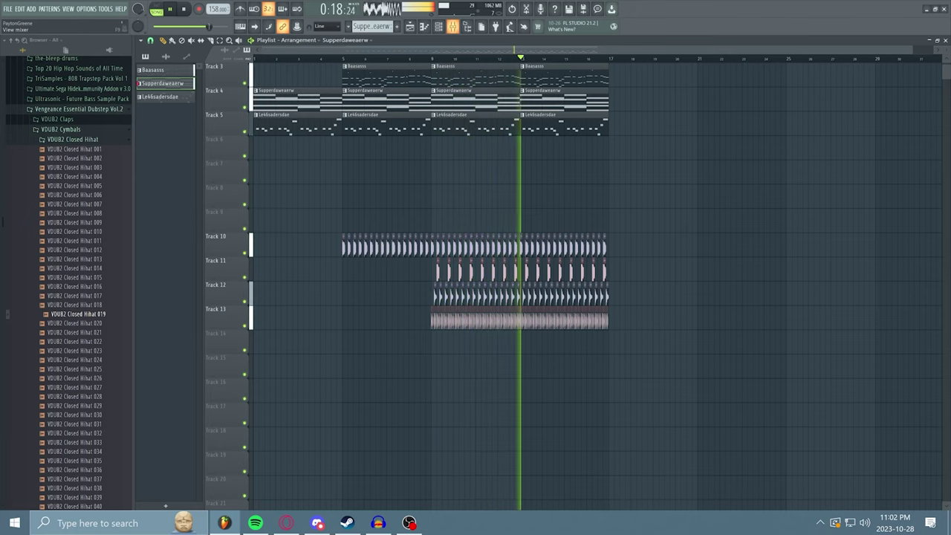
click(452, 26)
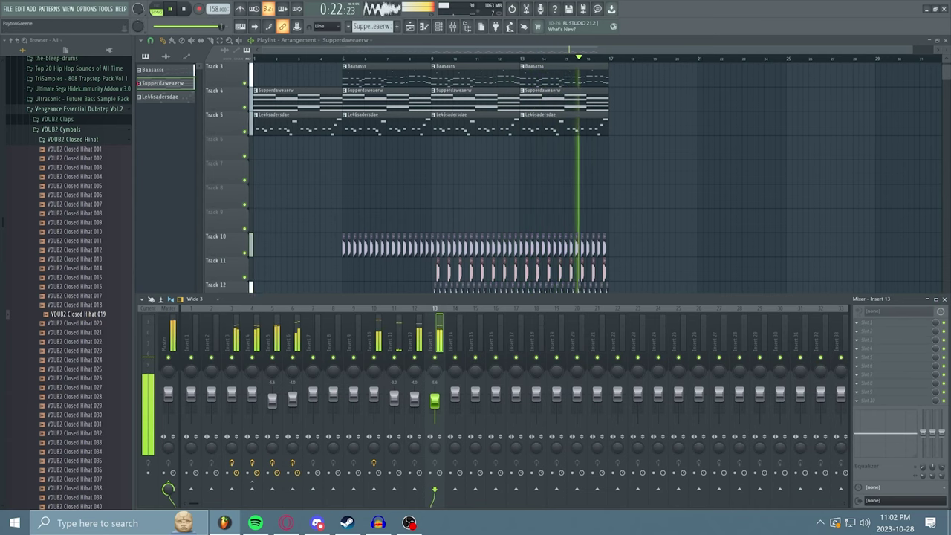
key(F9)
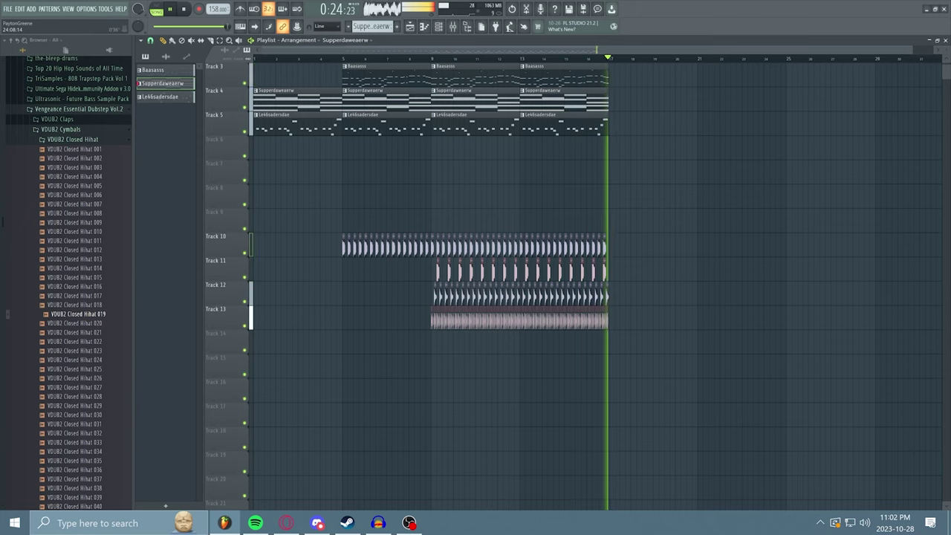
key(space)
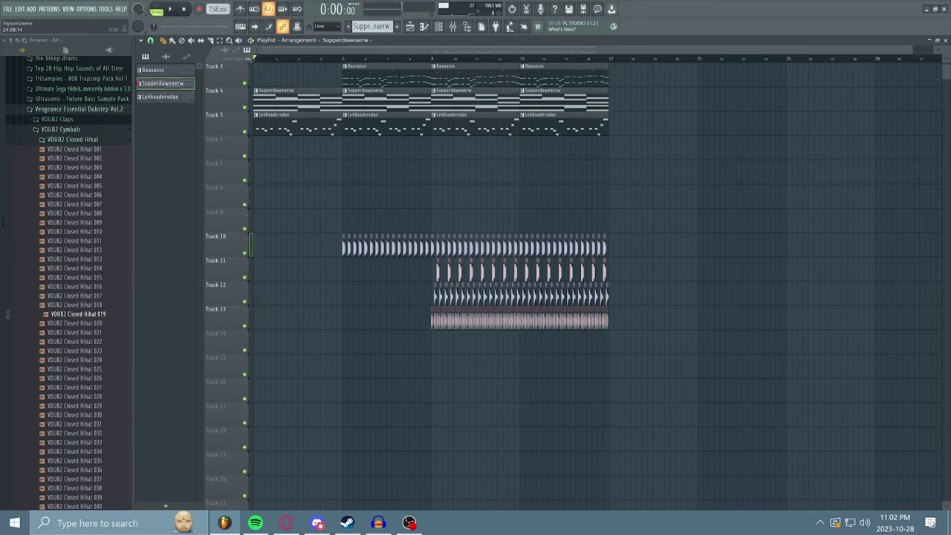
Collapse the Vengeance Essential Dubstep Vol.2 folder and its cymbal subfolders in the sample browser
click(482, 77)
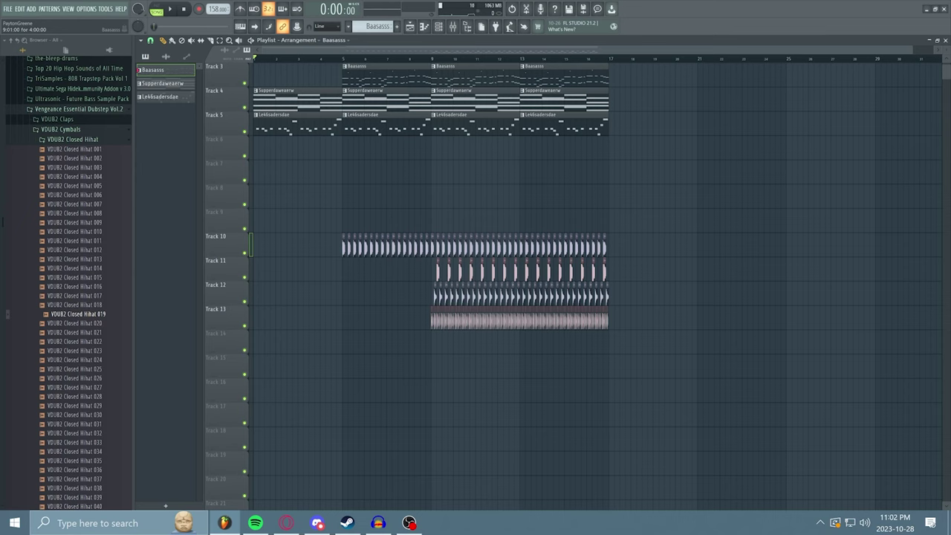
scroll(109, 107, up, 4)
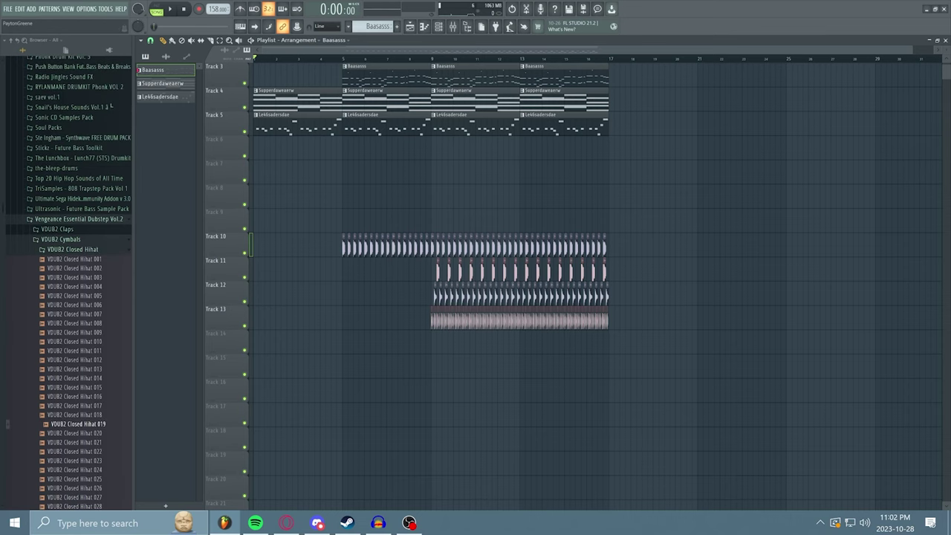
click(73, 249)
click(61, 239)
click(79, 219)
scroll(79, 219, up, 4)
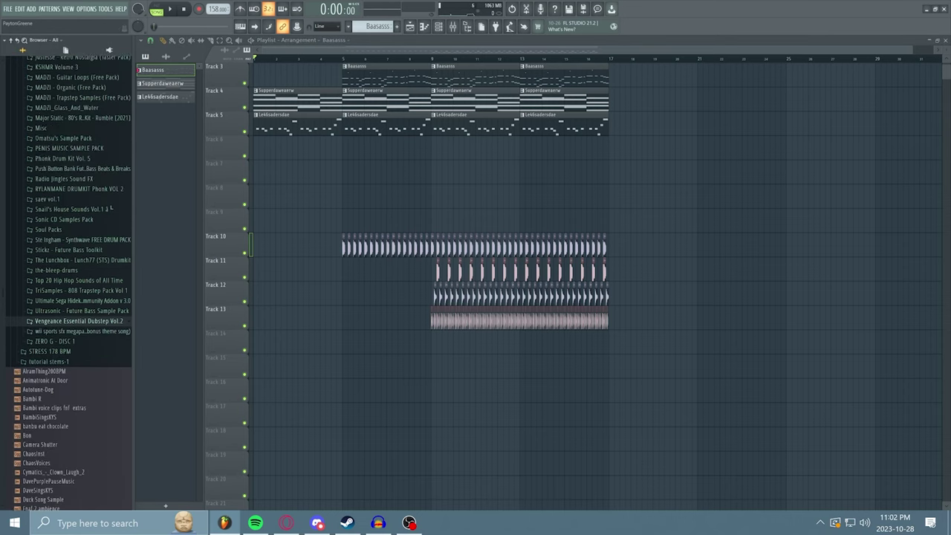
scroll(79, 221, up, 8)
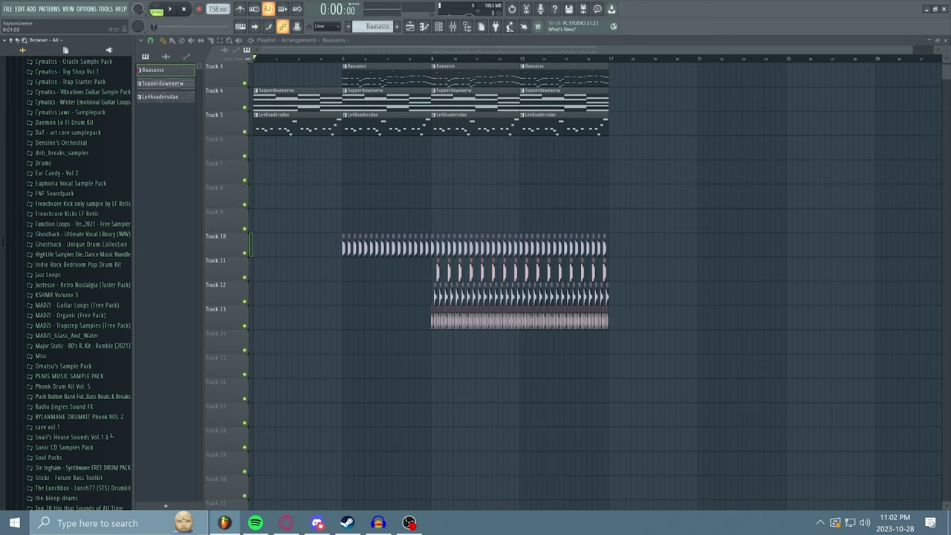
Set the playlist snap to Beat
click(423, 59)
key(space)
click(334, 59)
key(space)
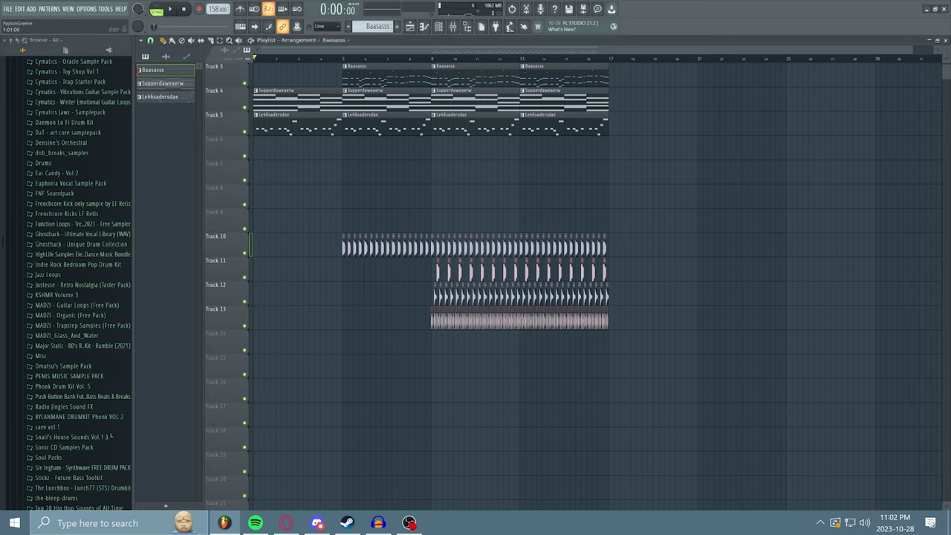
click(150, 40)
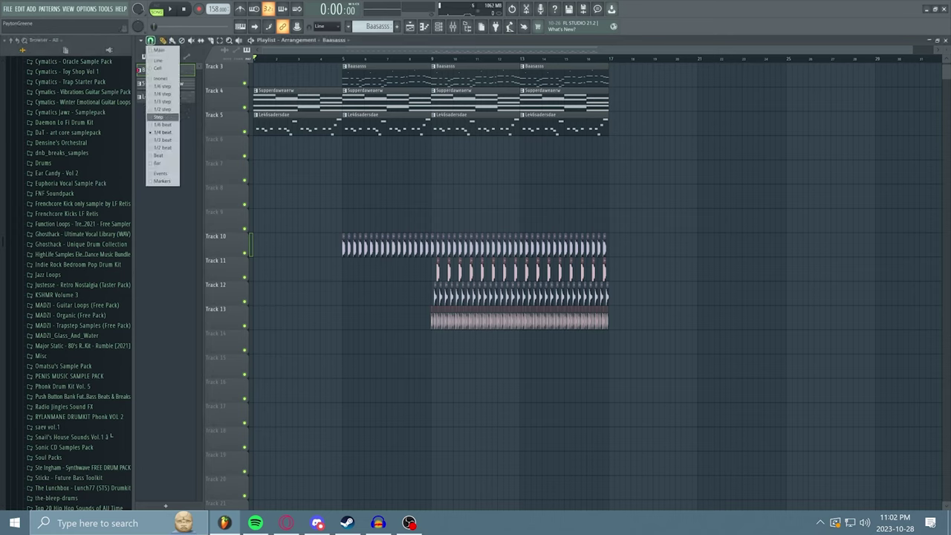
click(159, 156)
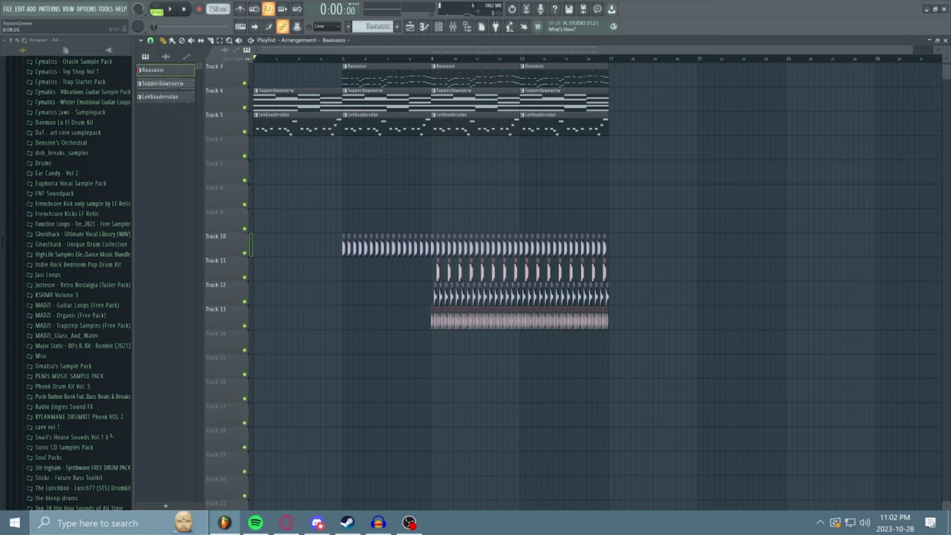
Shorten the bar 5 pattern clips on Tracks 3 and 4 to end halfway through bar 8, and play the transition into bar 9
key(space)
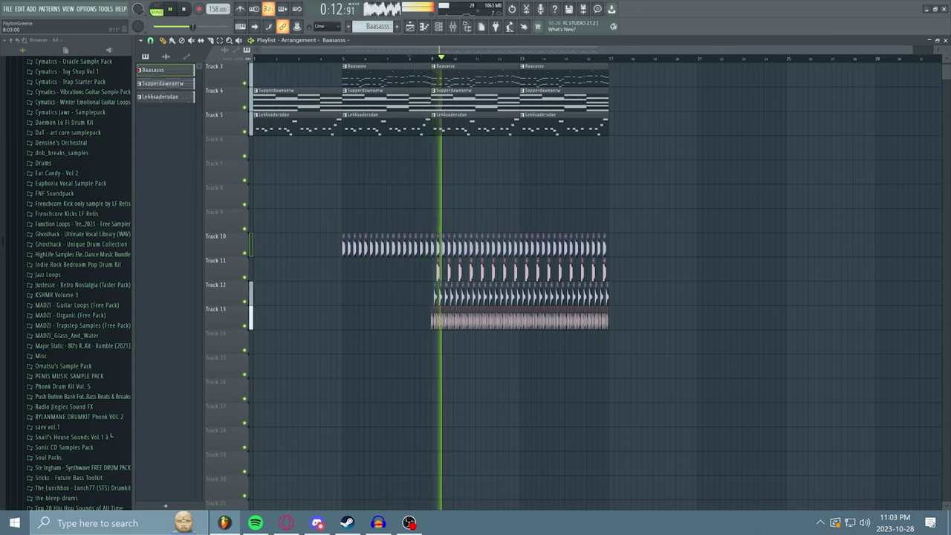
key(space)
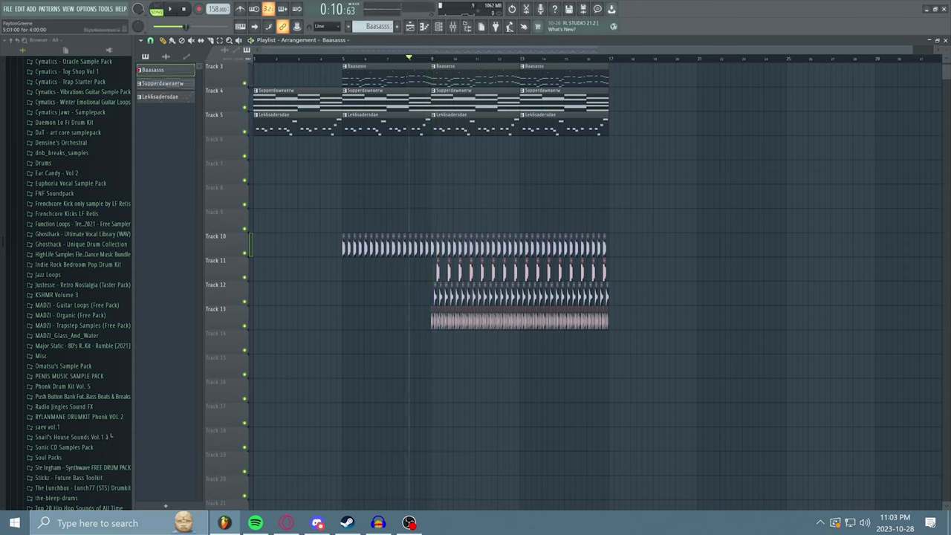
click(475, 100)
drag(429, 101, 424, 101)
key(space)
key(space)
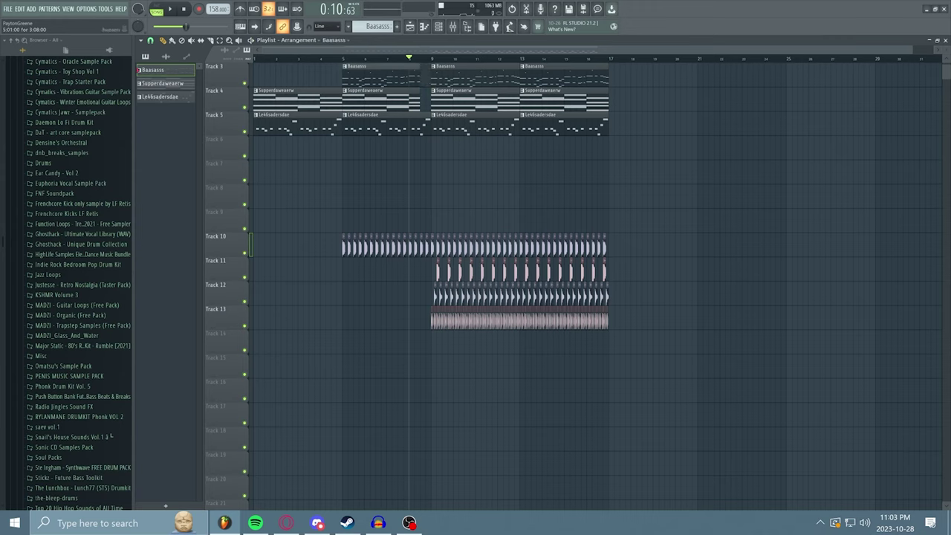
key(space)
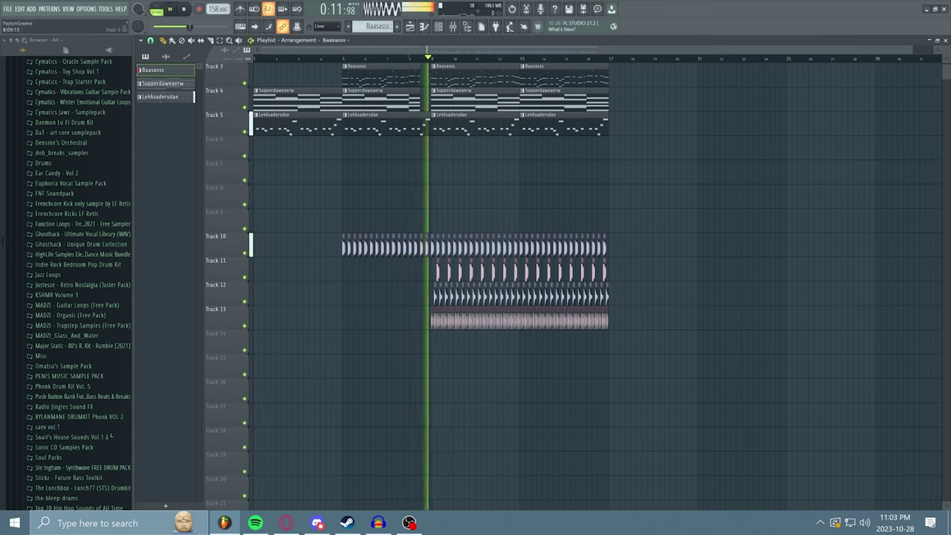
key(space)
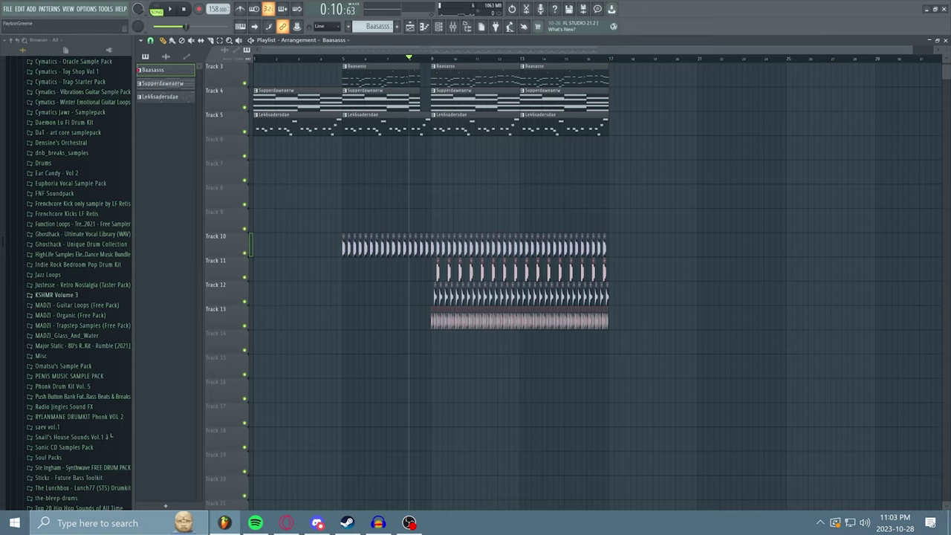
Place KSHMR_Crash_03 from the KSHMR Volume 3 crashes folder at the start of bar 9 on Track 14 and trim it to two bars
click(57, 295)
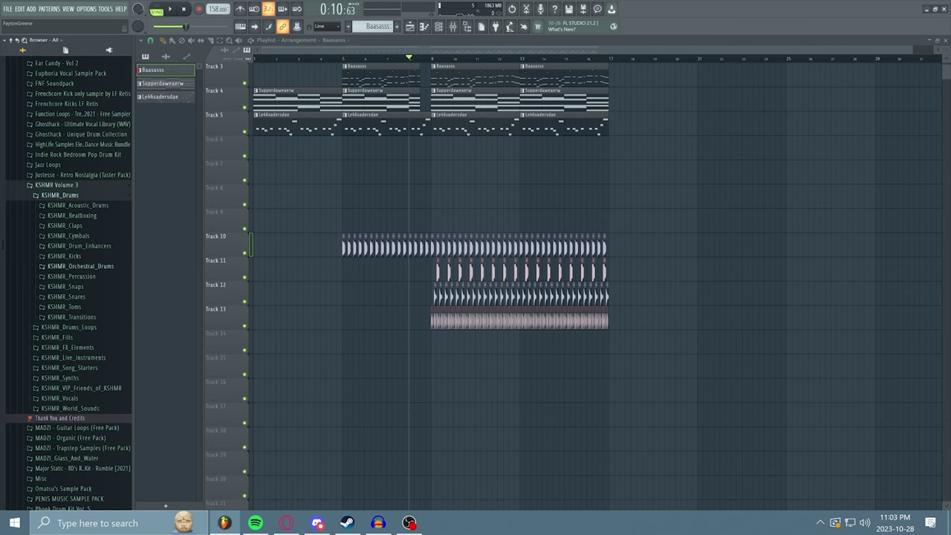
click(69, 236)
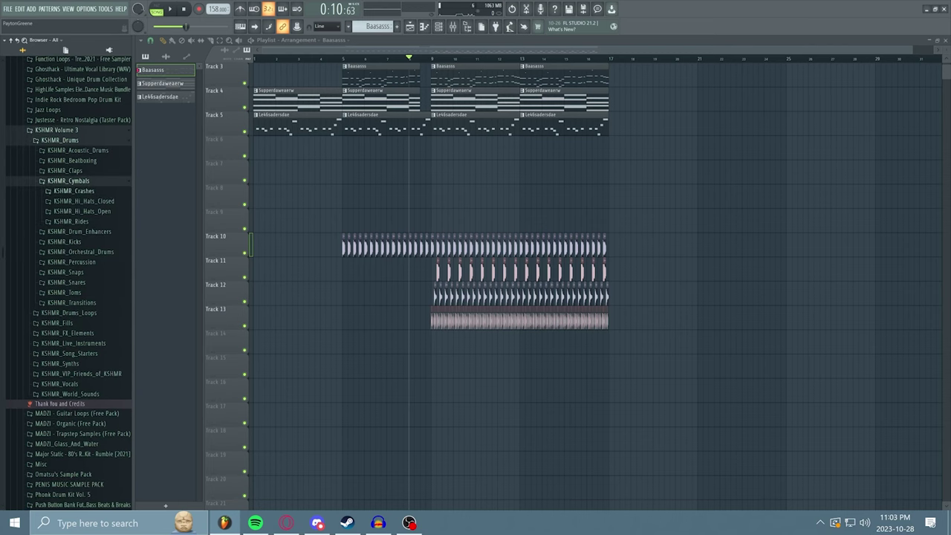
click(73, 190)
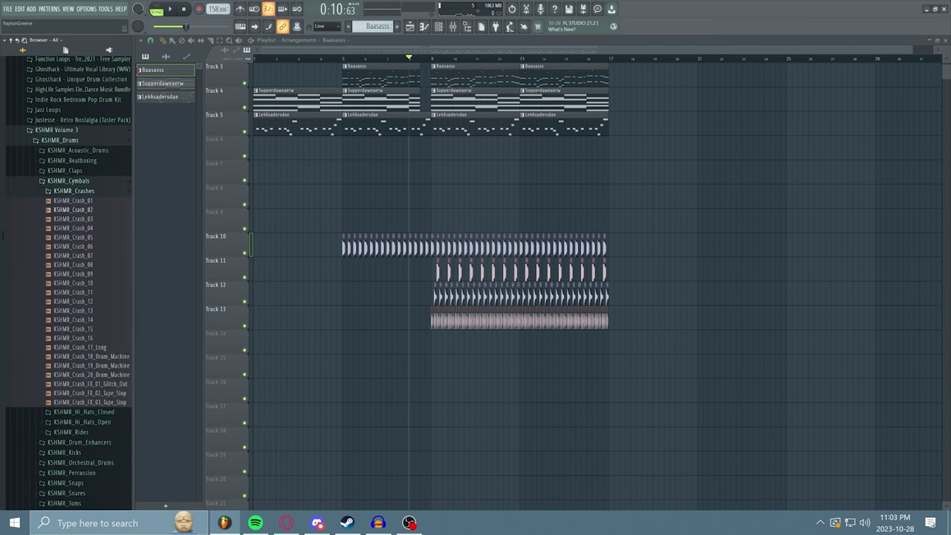
drag(73, 218, 439, 342)
double_click(443, 343)
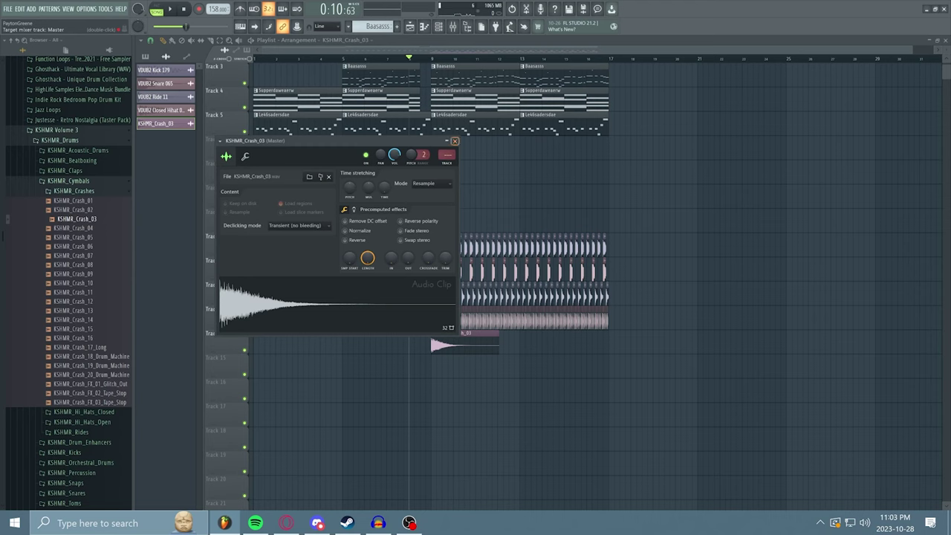
click(455, 140)
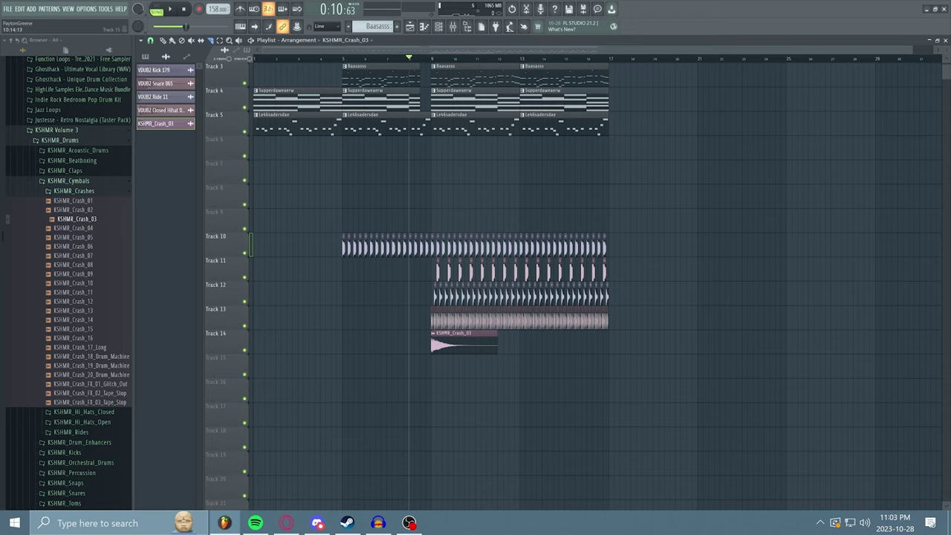
click(476, 343)
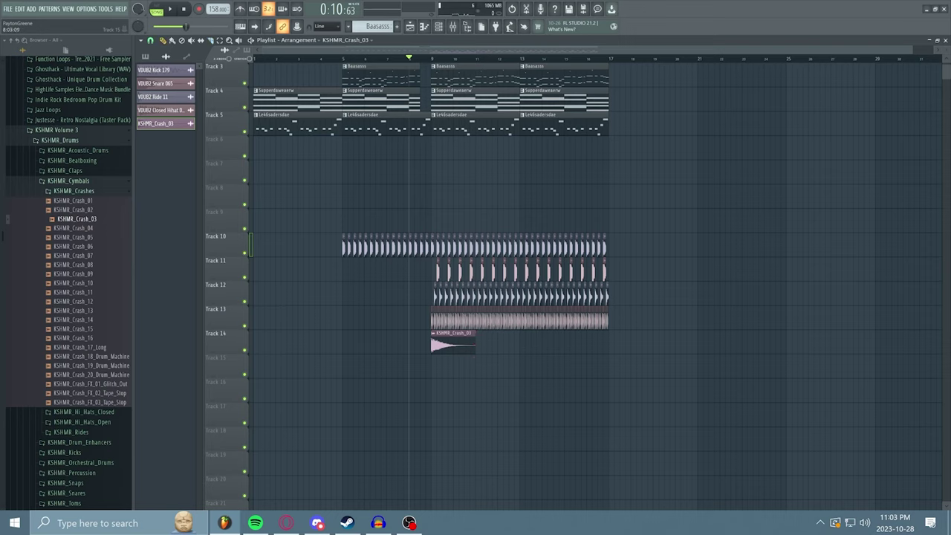
Play the transition into bar 9 and lower the KSHMR_Crash_03 channel volume to 66%
key(space)
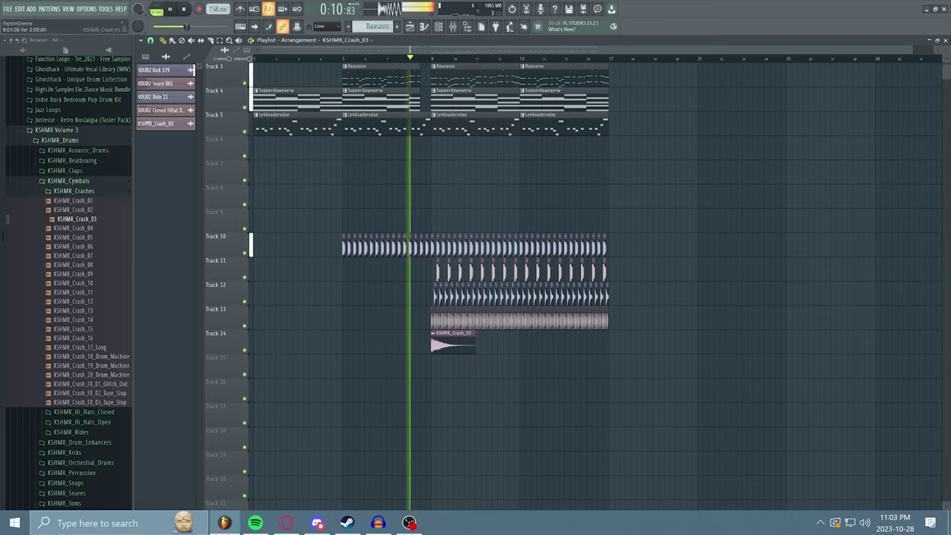
double_click(452, 344)
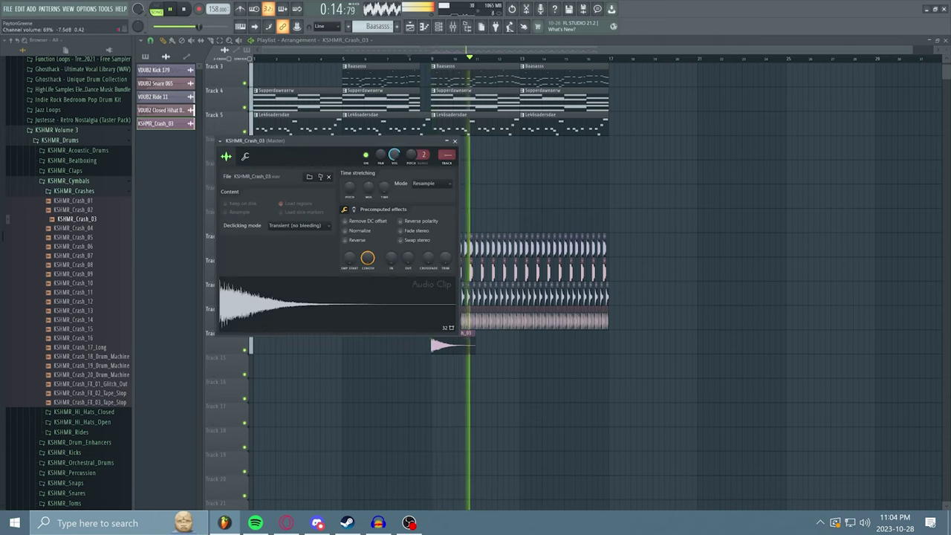
key(space)
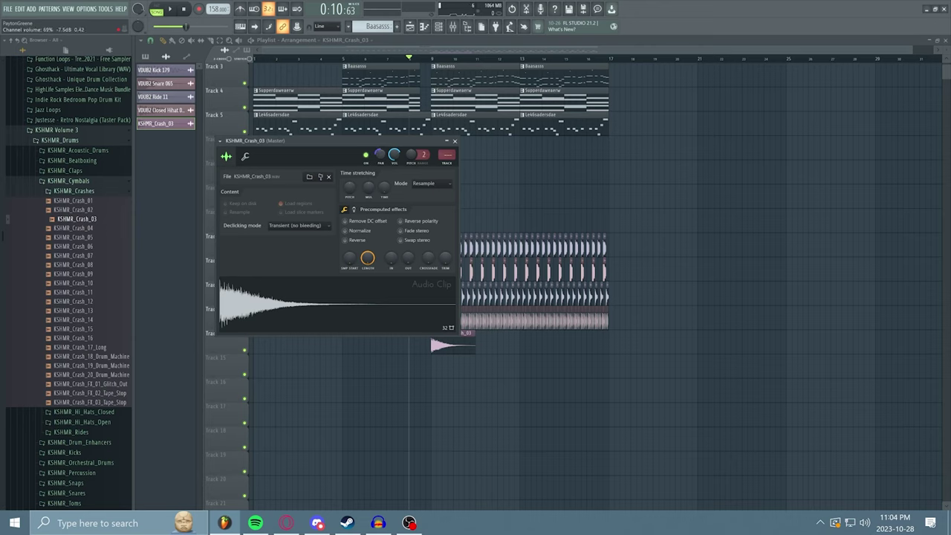
key(space)
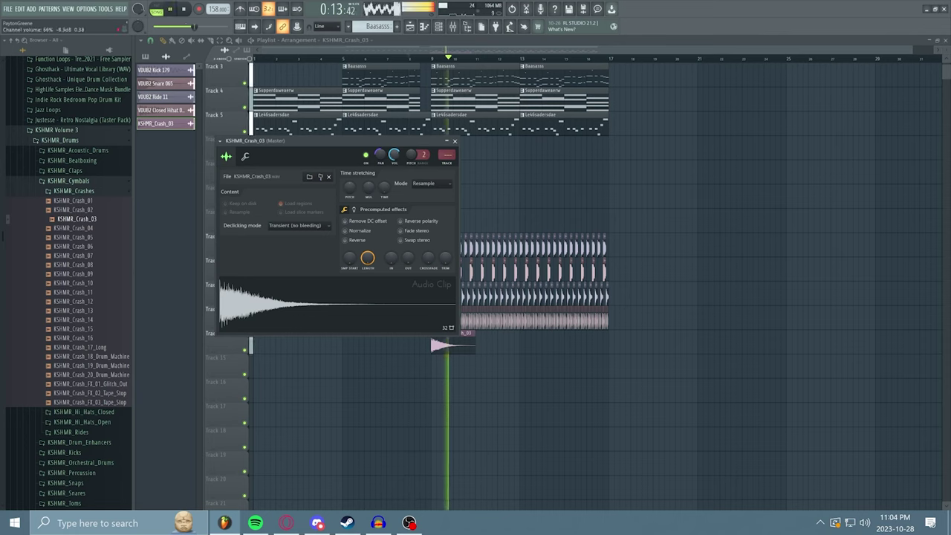
click(455, 141)
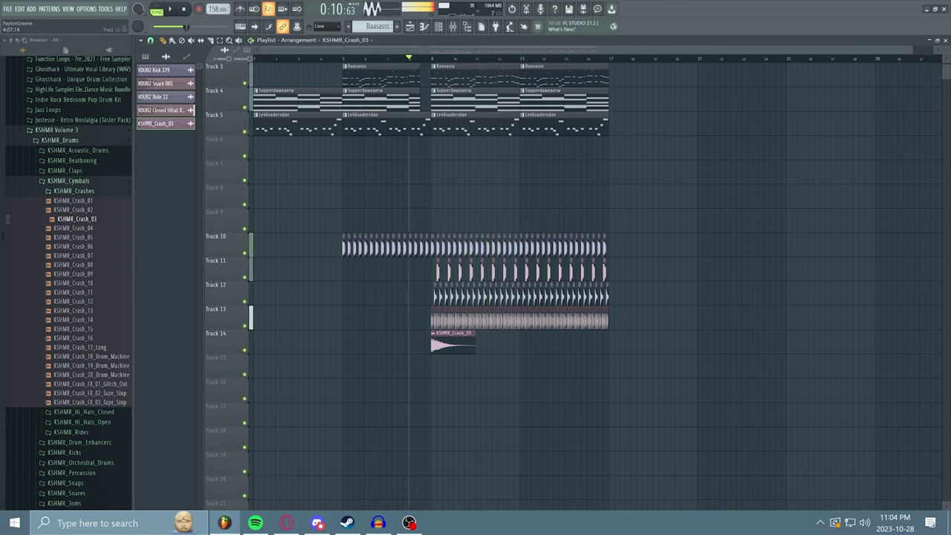
key(space)
Collapse the KSHMR Volume 3 folder and its drum and cymbal subfolders in the sample browser
click(74, 191)
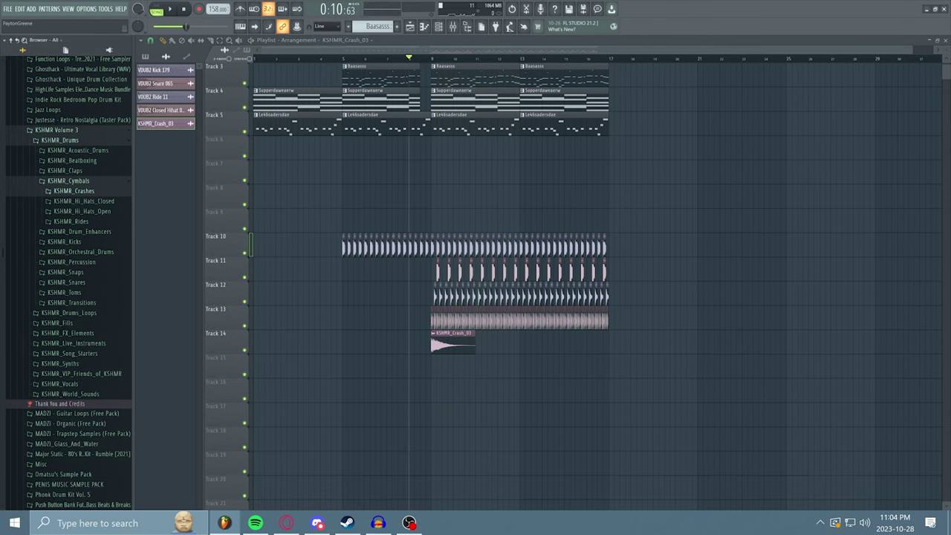
click(69, 181)
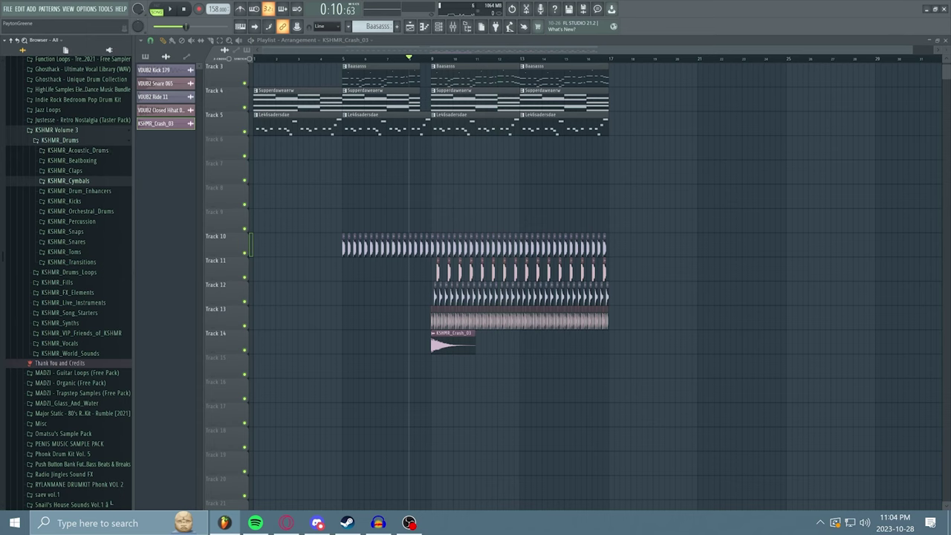
click(60, 140)
click(56, 130)
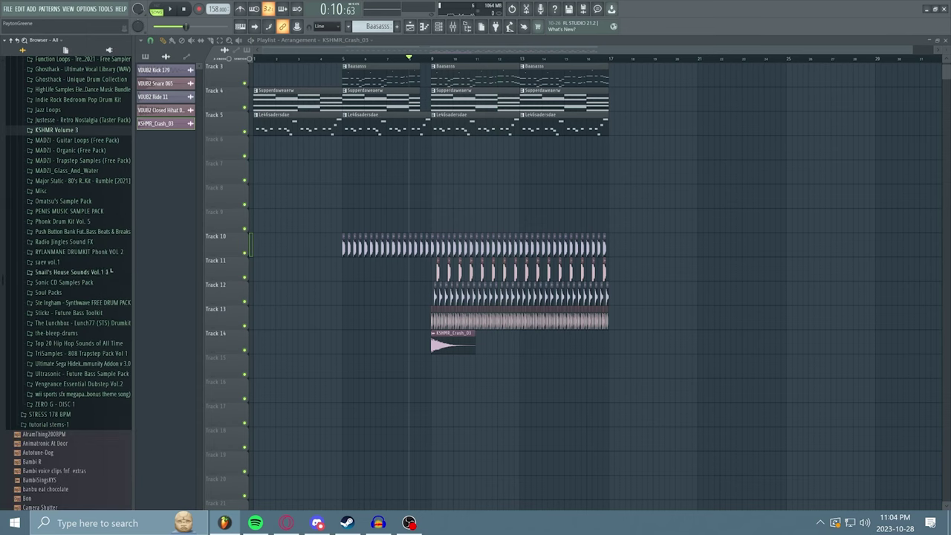
scroll(69, 283, up, 7)
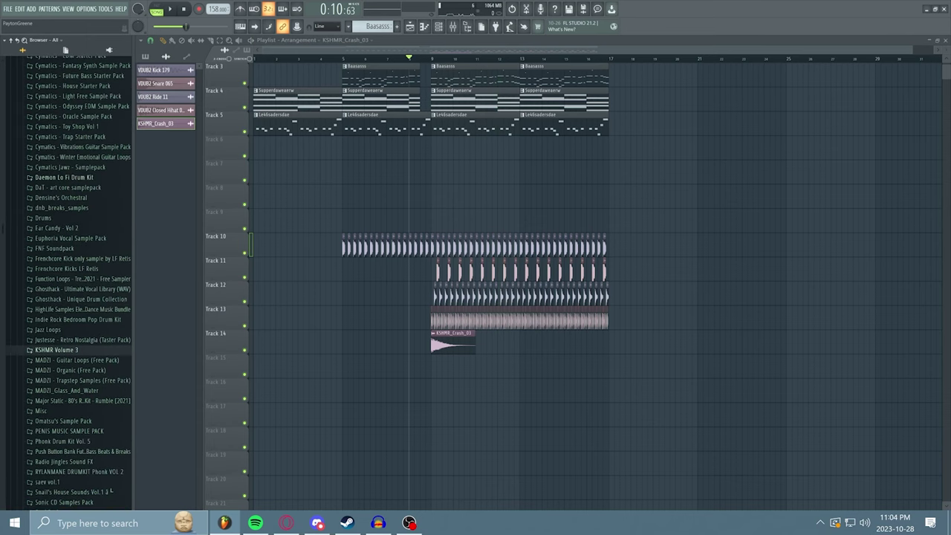
Add Cymatics - Zoom Reverse Cymbal from the Cymatics - Trap Starter Pack FX folder to Track 15 at the start of bar 8
scroll(108, 491, up, 4)
scroll(82, 175, up, 2)
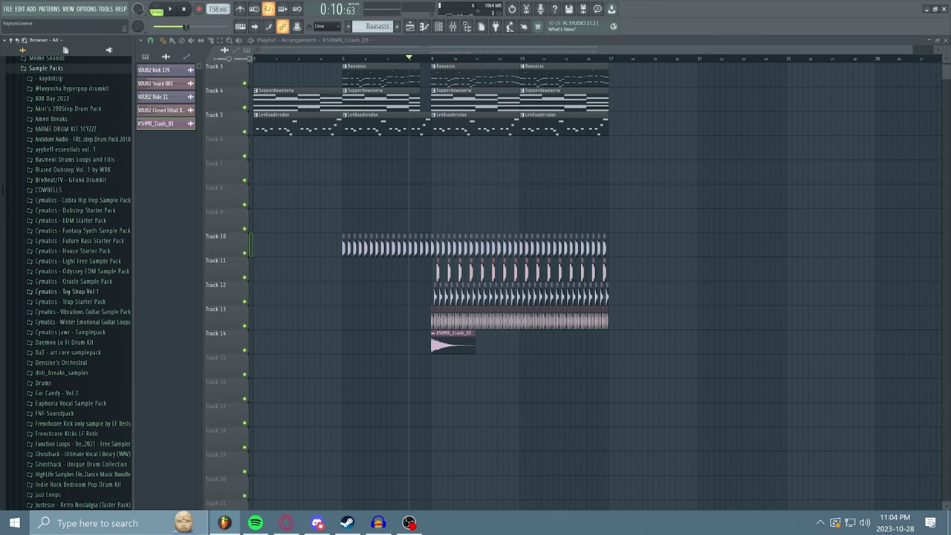
click(70, 301)
scroll(59, 306, down, 2)
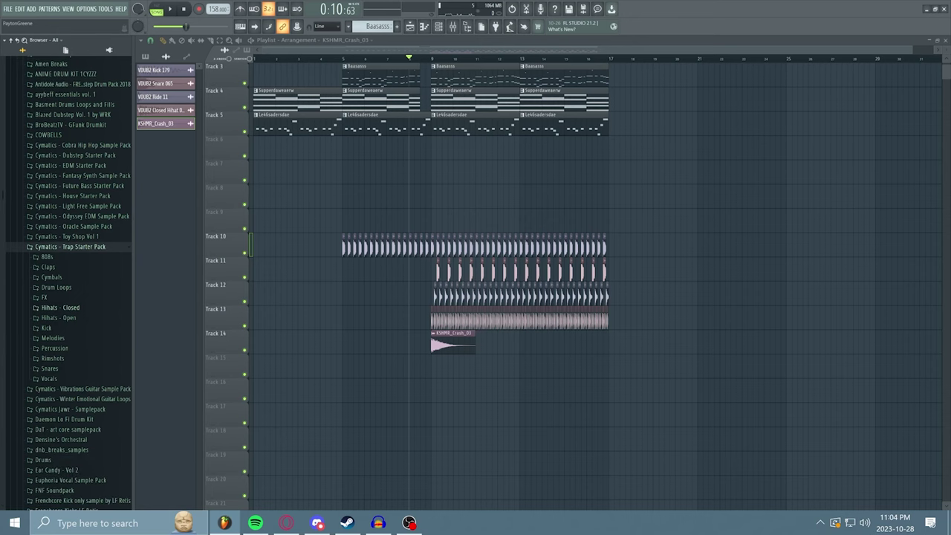
click(44, 297)
scroll(44, 298, down, 2)
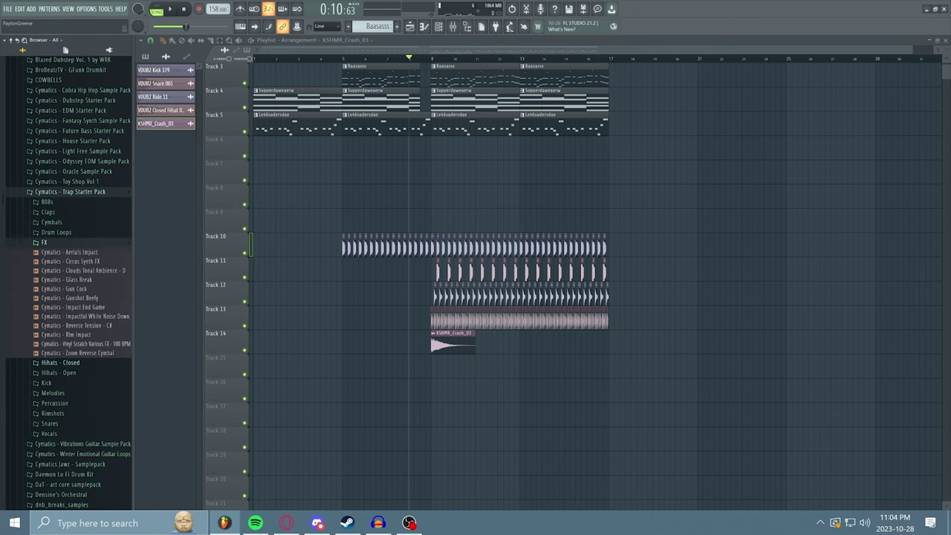
drag(77, 352, 436, 369)
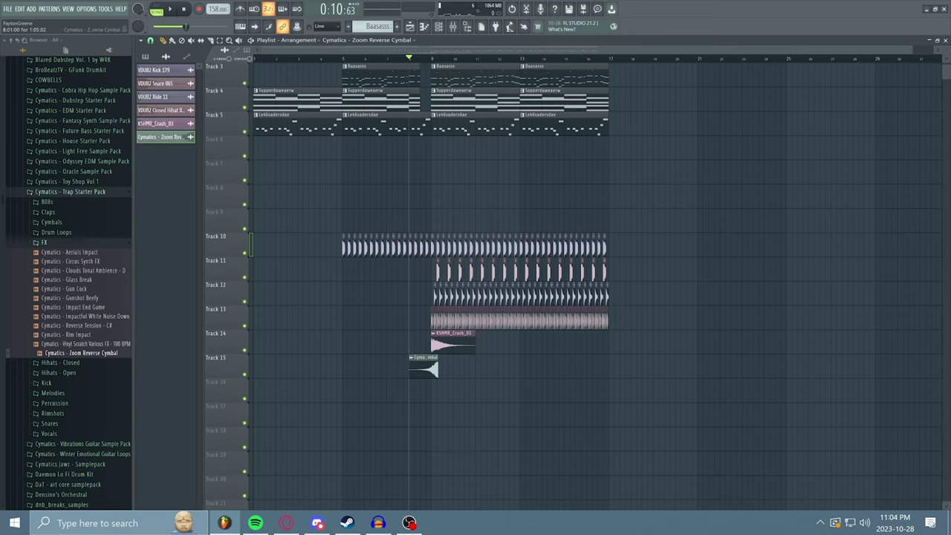
Fit the Zoom Reverse Cymbal clip to the tempo using 120 (estimated), and move it to Track 14 to end halfway through bar 8
click(411, 357)
mouse_move(438, 384)
click(503, 410)
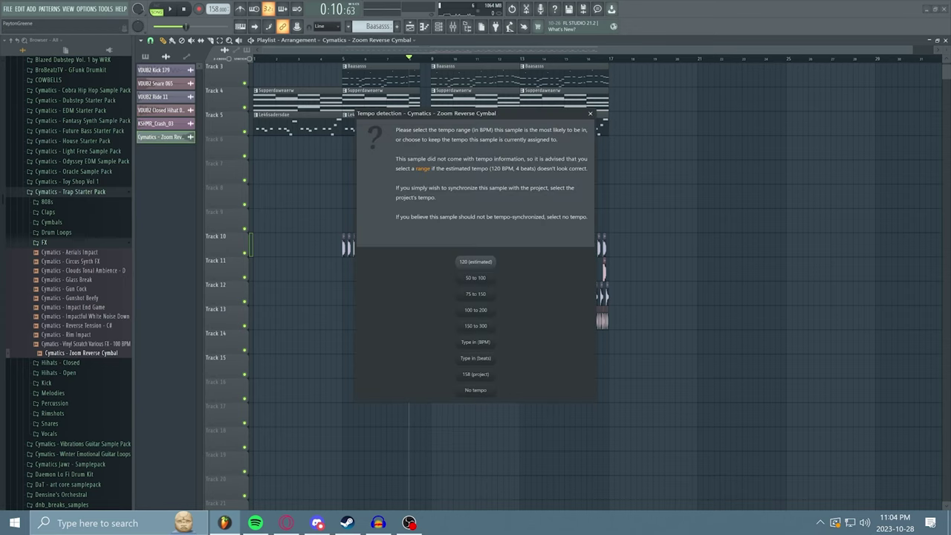
click(476, 262)
drag(421, 367, 409, 345)
Lower the Zoom Reverse Cymbal channel's volume in its channel settings and close them
double_click(409, 344)
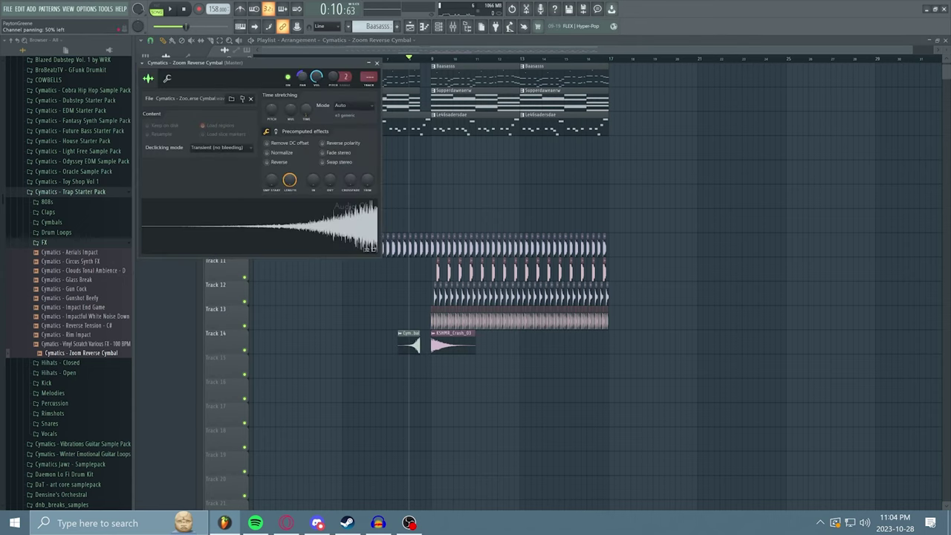
scroll(316, 77, down, 3)
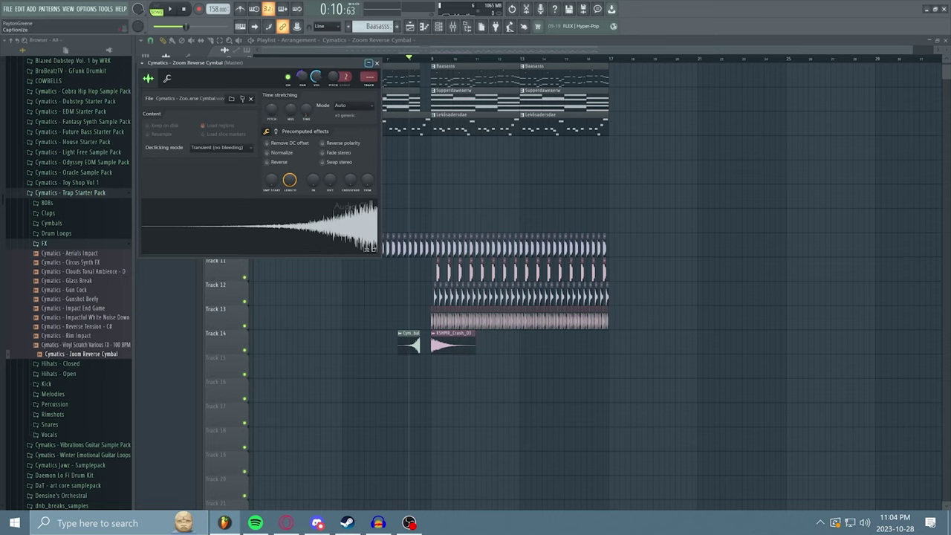
click(368, 63)
click(369, 63)
click(376, 63)
Remove the Track 10 kicks from the second half of bar 8, playing the transition into bar 9 to check the gap
click(381, 59)
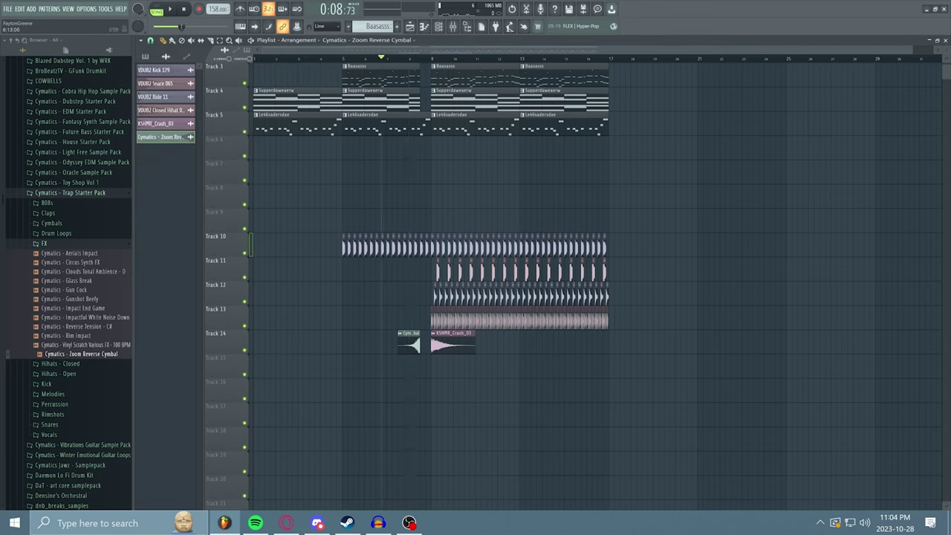
key(space)
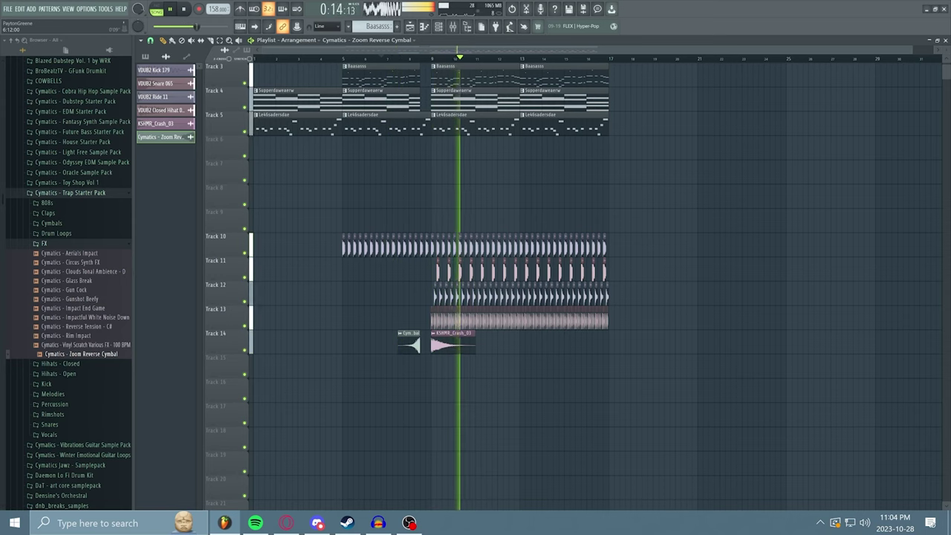
key(space)
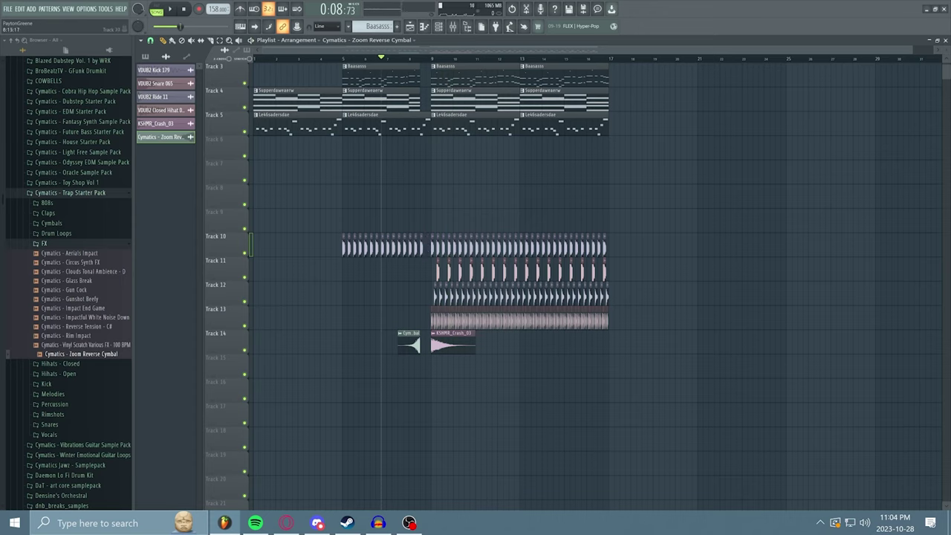
key(space)
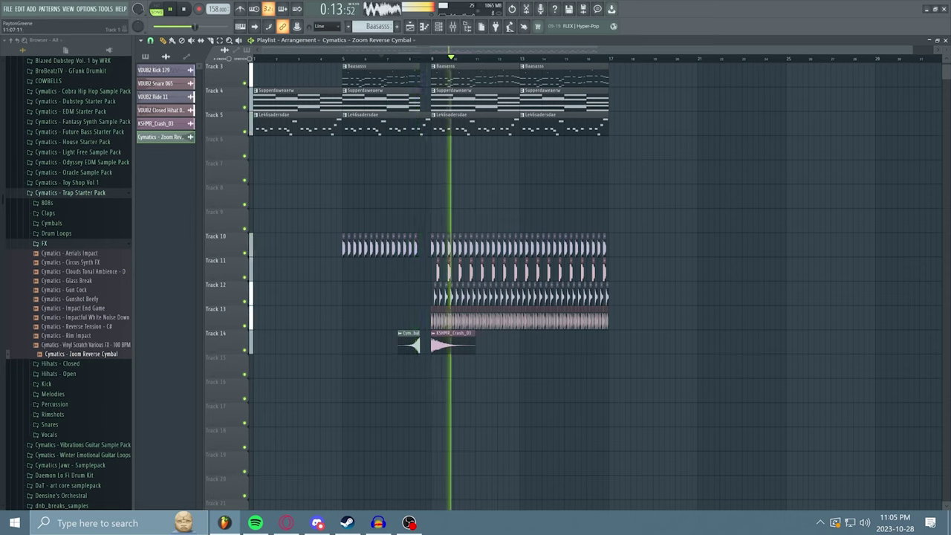
click(455, 78)
key(space)
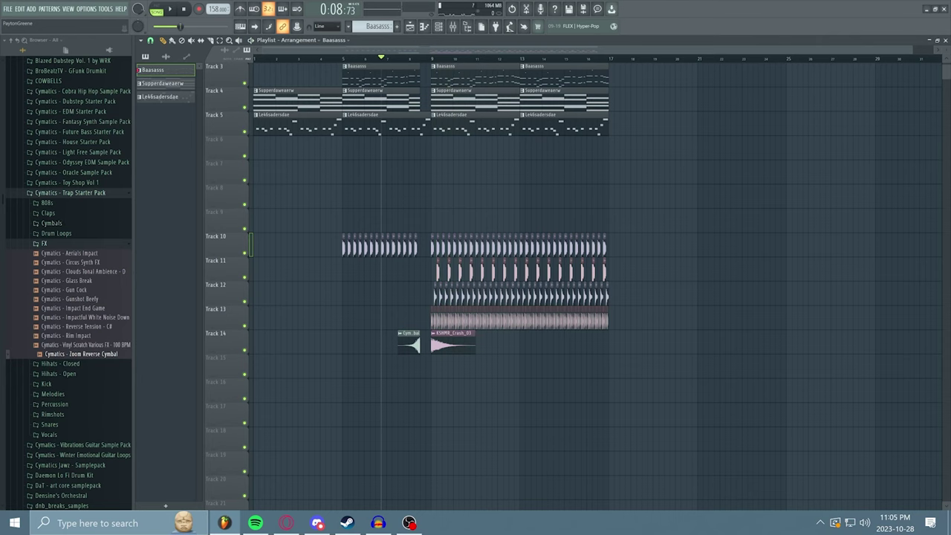
Collapse the FX and Cymatics - Trap Starter Pack folders and look through the other sample packs in the browser
click(45, 243)
click(71, 193)
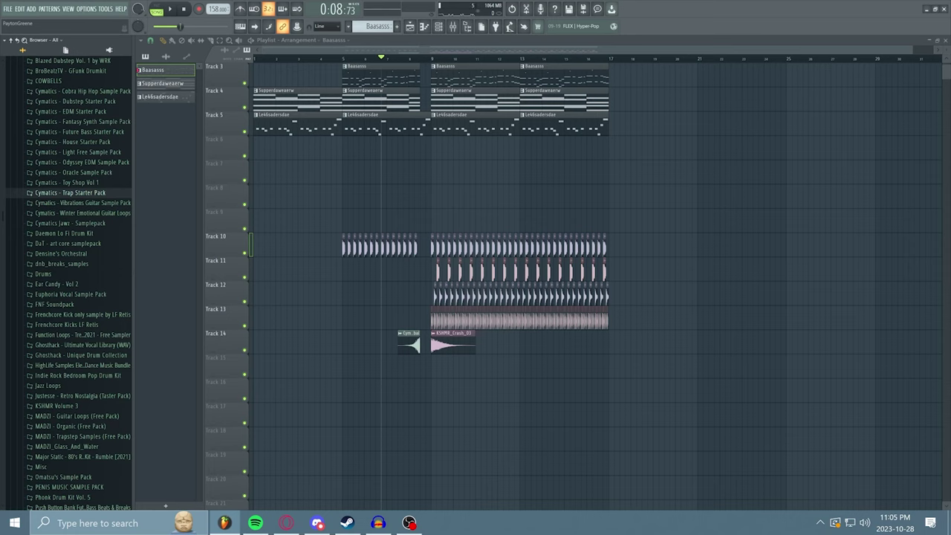
scroll(107, 328, down, 7)
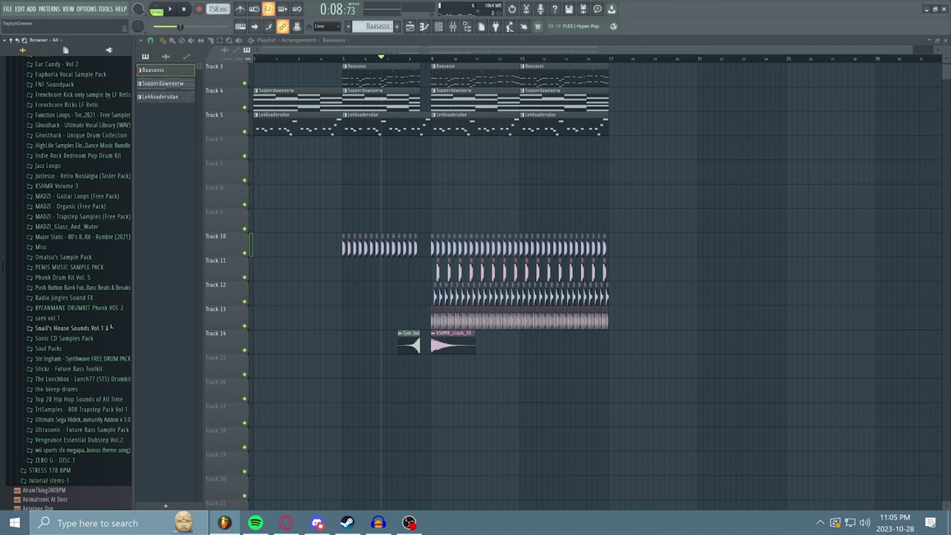
scroll(107, 328, up, 4)
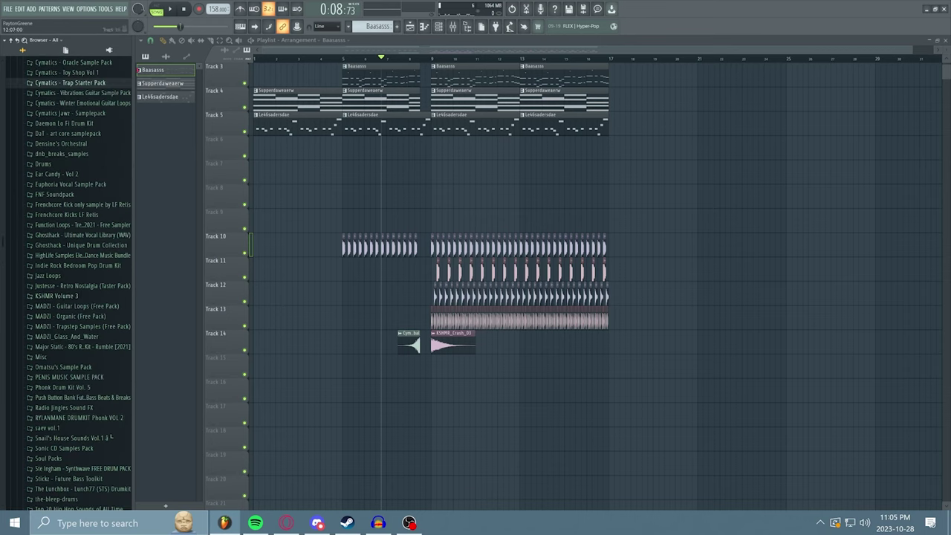
Copy the clips from bar 9 up to bar 17 on Tracks 3 to 13 and paste them at bar 17
click(357, 99)
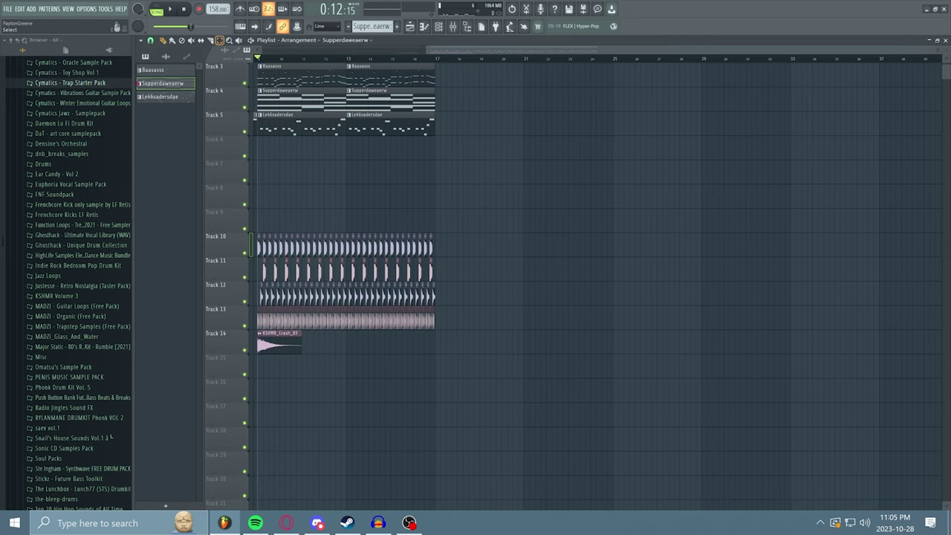
drag(461, 329, 256, 62)
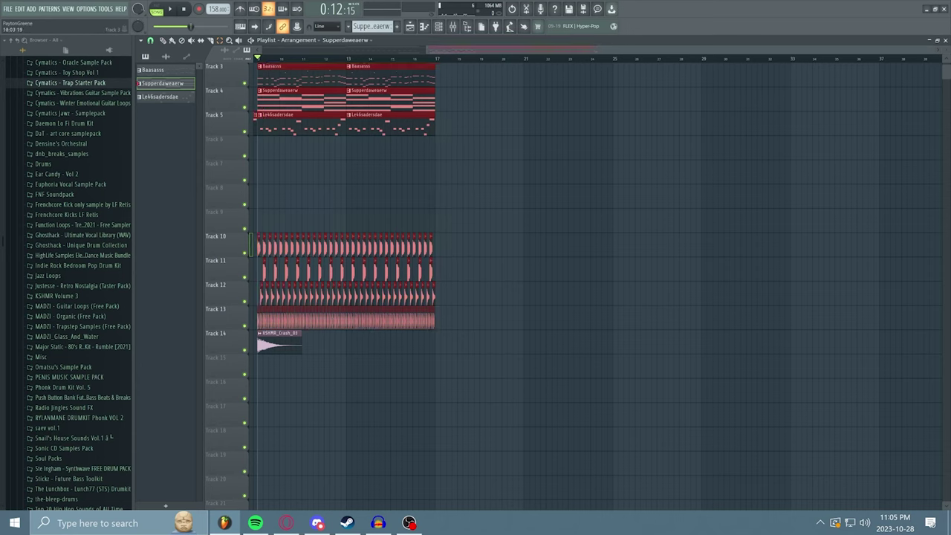
drag(461, 73, 261, 319)
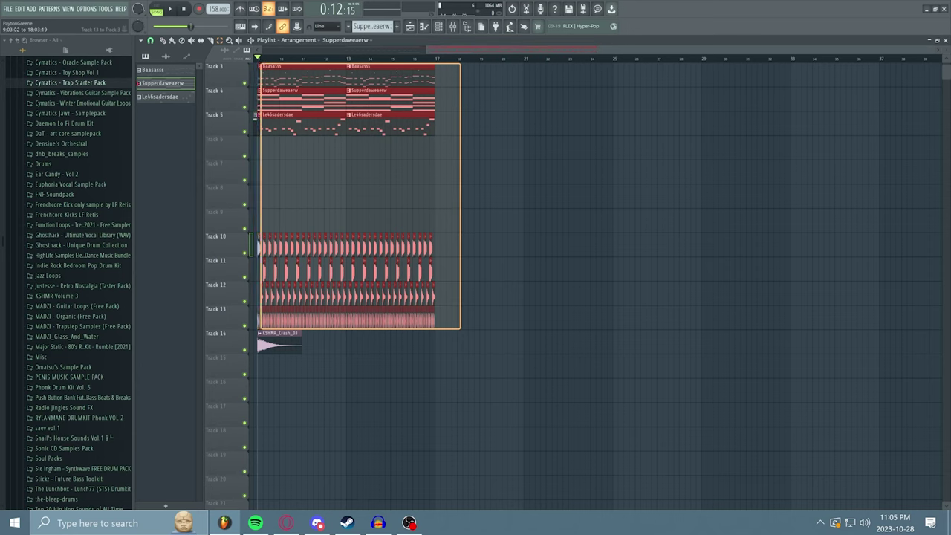
drag(259, 64, 258, 63)
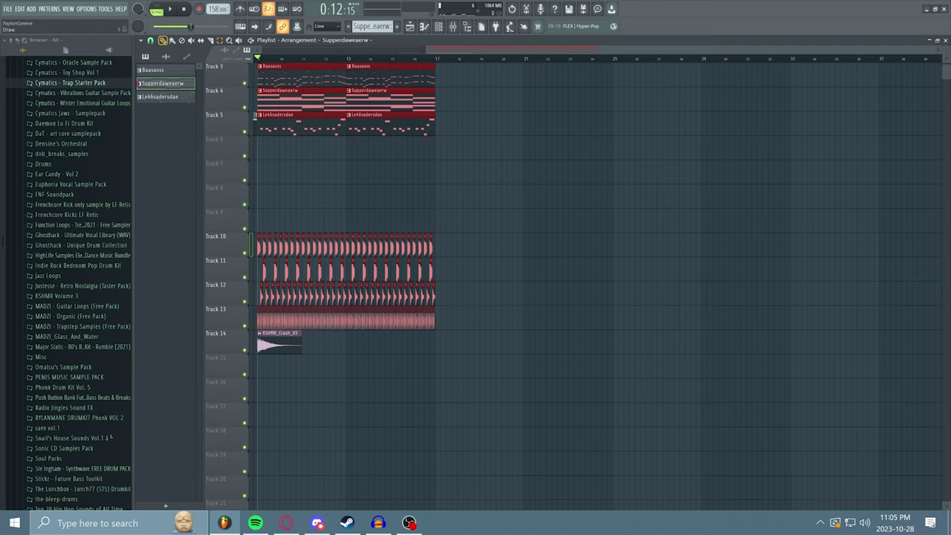
click(21, 9)
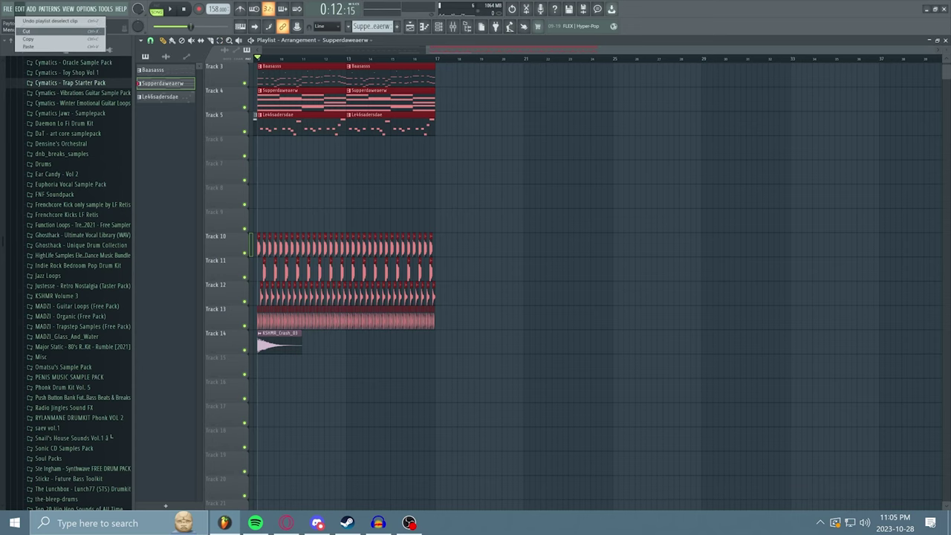
click(394, 197)
right_click(442, 197)
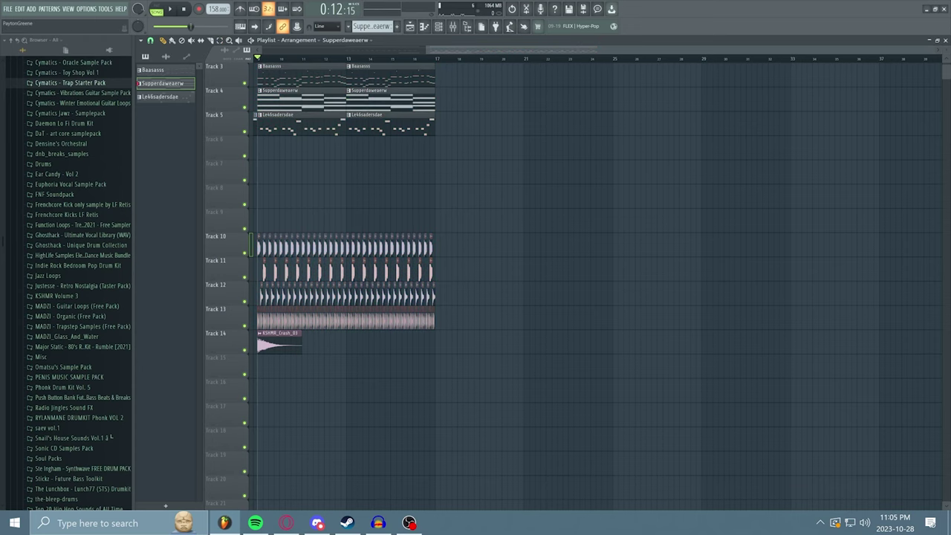
drag(472, 49, 627, 50)
click(20, 9)
click(85, 48)
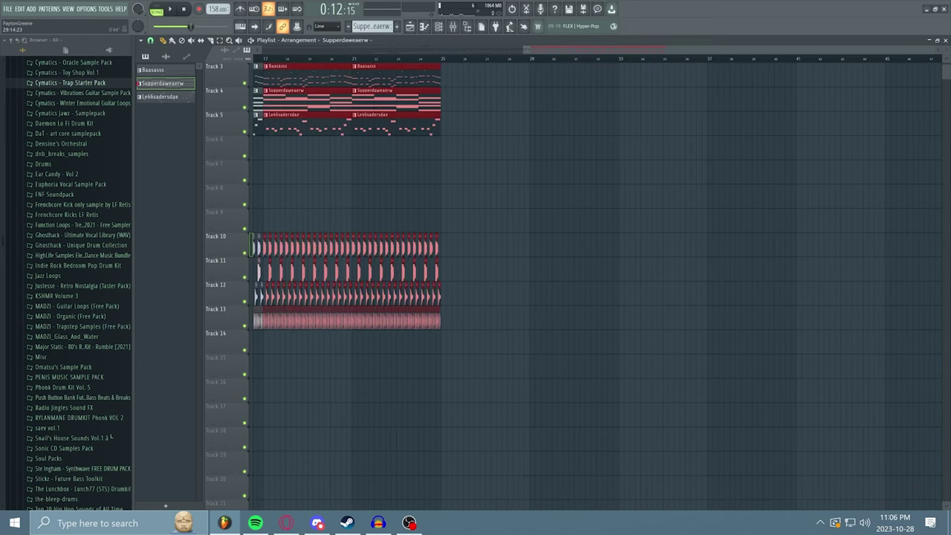
drag(552, 50, 416, 50)
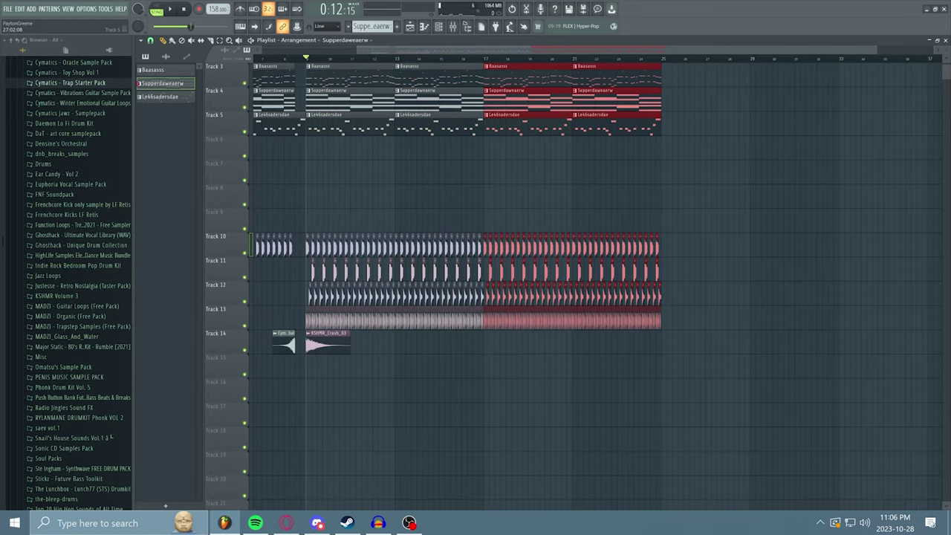
Place a Baasasss pattern clip at bar 25 on Track 3, make it unique, and open it in the piano roll
drag(686, 100, 669, 171)
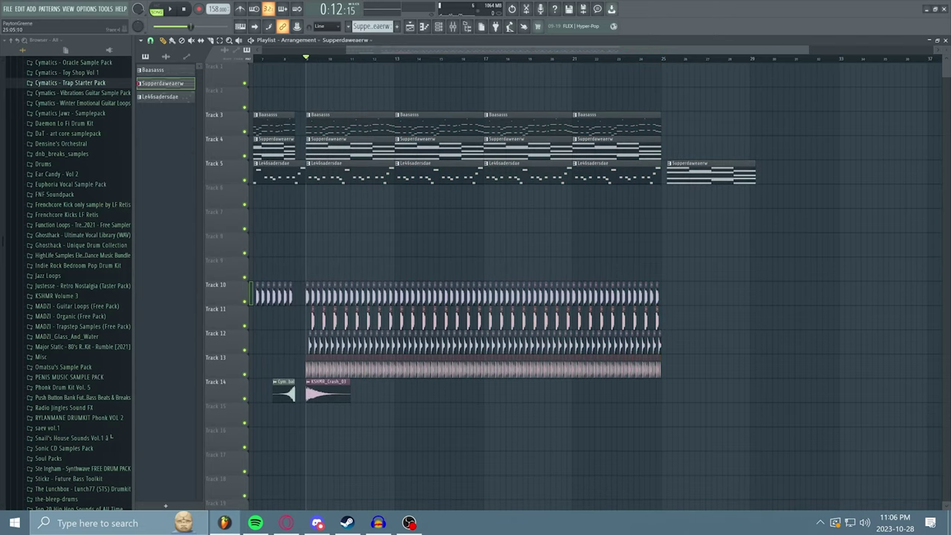
right_click(690, 173)
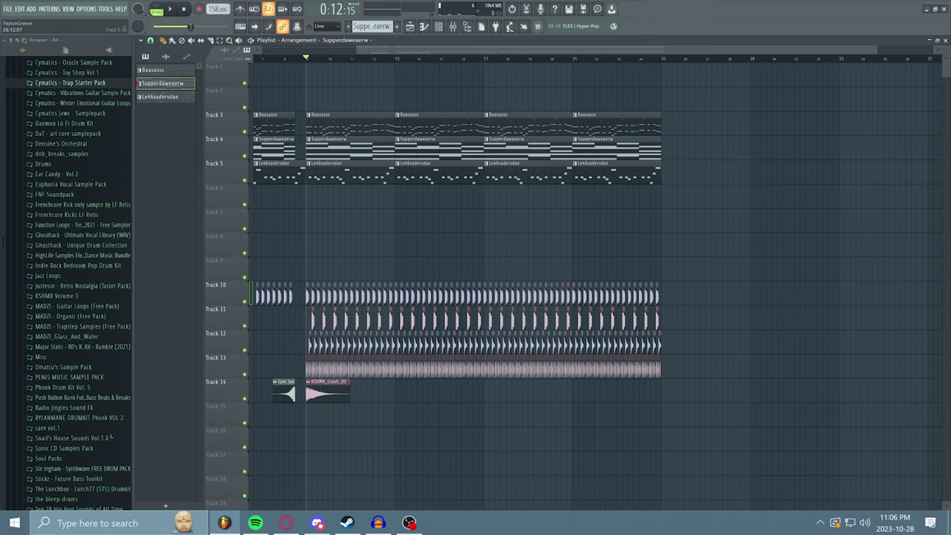
click(664, 115)
click(664, 115)
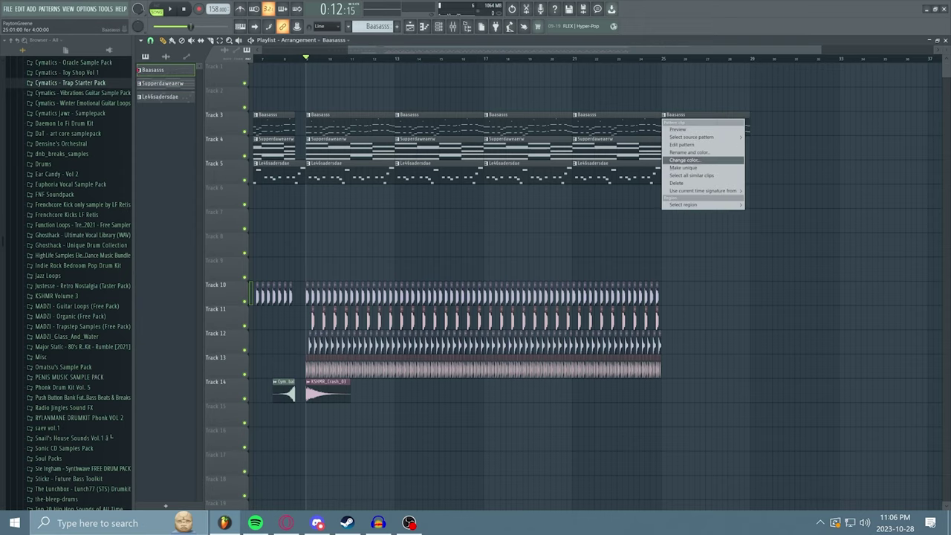
click(691, 168)
double_click(691, 124)
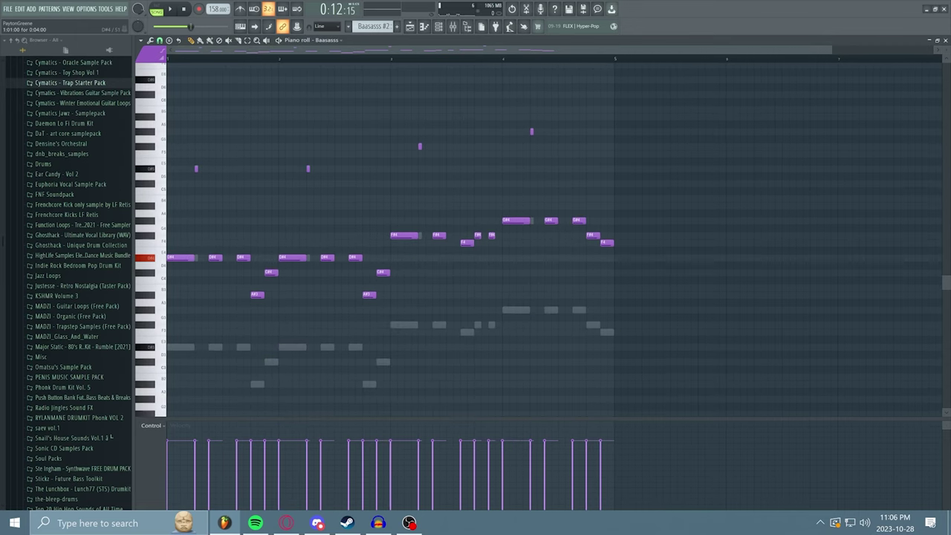
Switch playback to pattern mode and cut all Sub Bass and Baasasss notes from the Baasasss #2 pattern
key(space)
key(l)
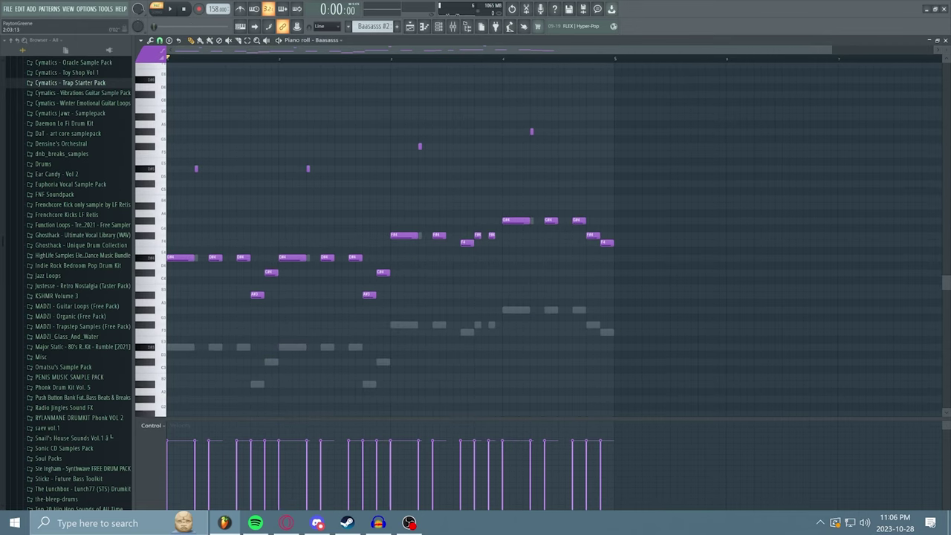
click(323, 40)
click(346, 130)
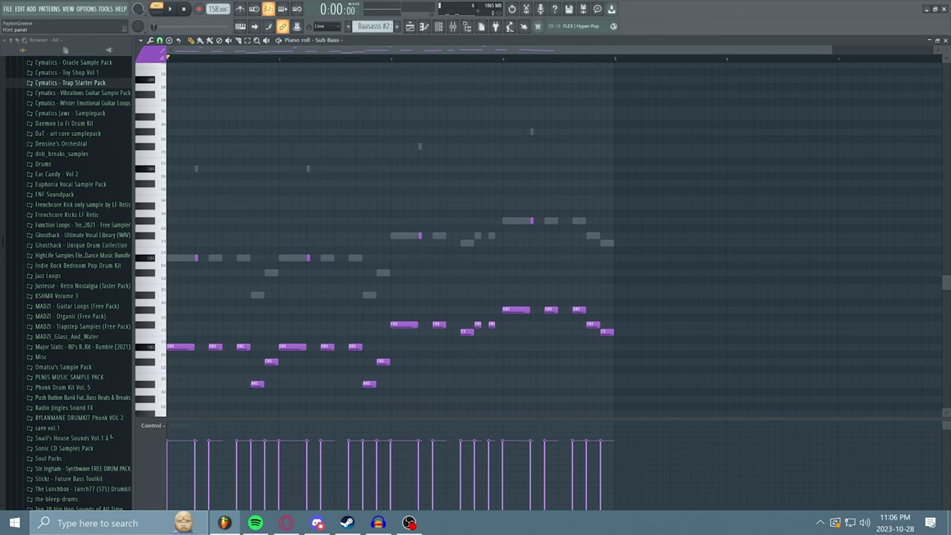
click(20, 9)
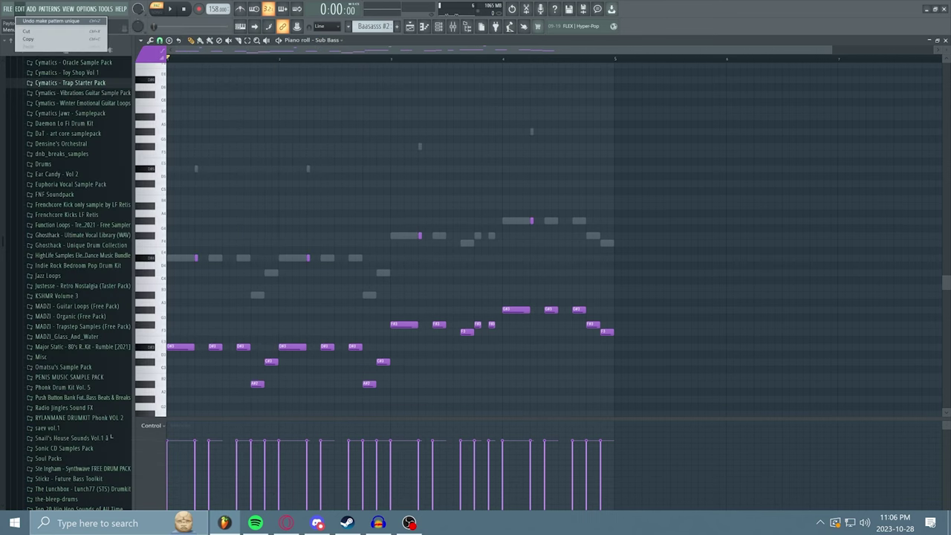
click(27, 32)
click(326, 40)
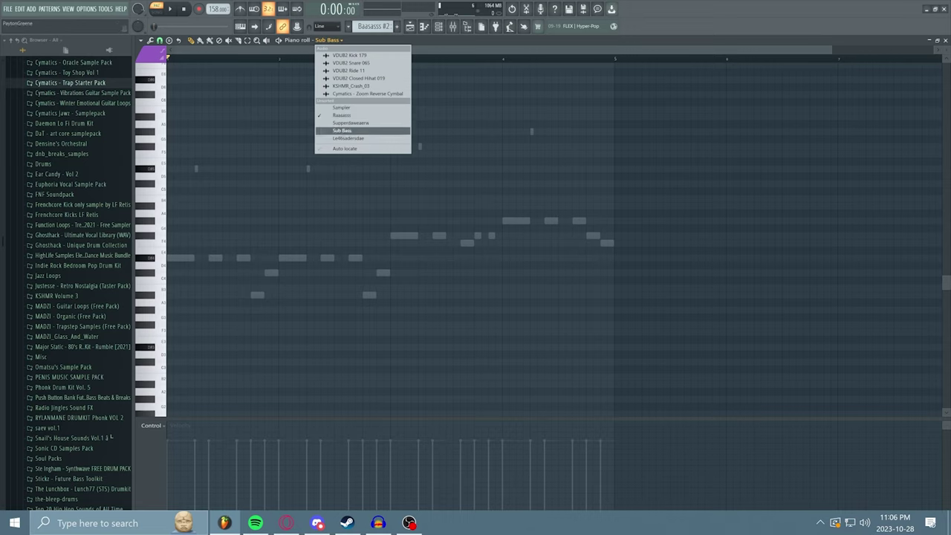
click(346, 116)
click(20, 9)
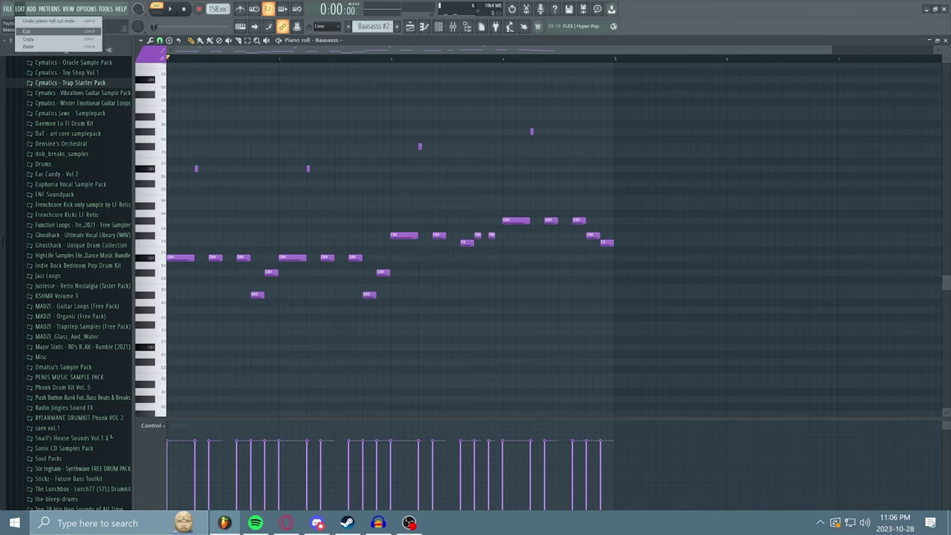
click(27, 32)
Draw four one-bar notes, D#4, D#4, A#4 and B4, in the Baasasss piano roll and play the pattern
drag(186, 258, 264, 257)
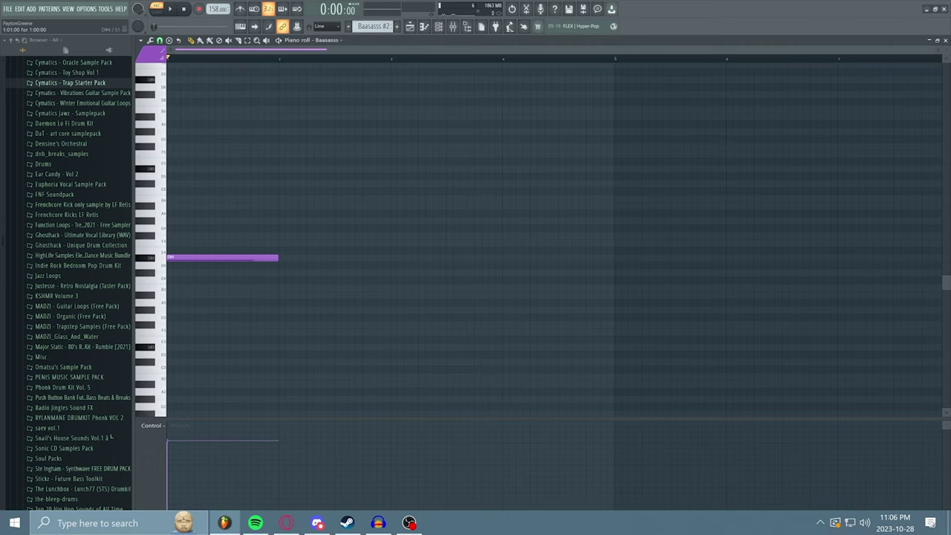
drag(283, 265, 284, 258)
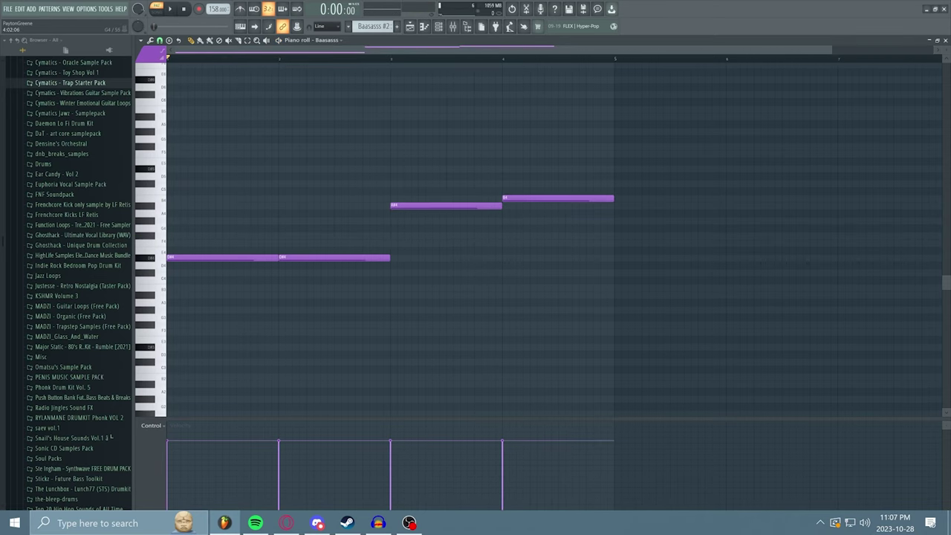
key(space)
scroll(535, 237, up, 1)
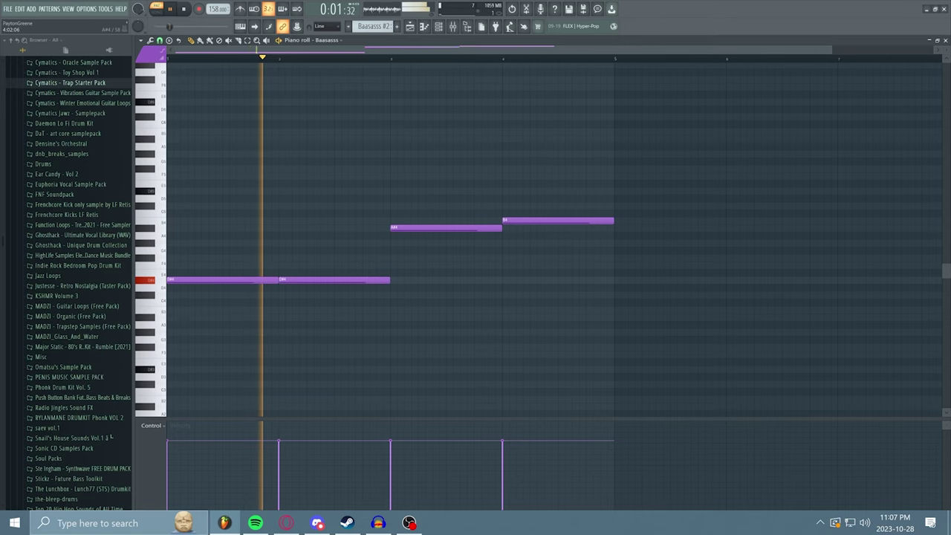
Try a C#5 note above the A#4 in bar 3, remove it, and stop playback
click(396, 206)
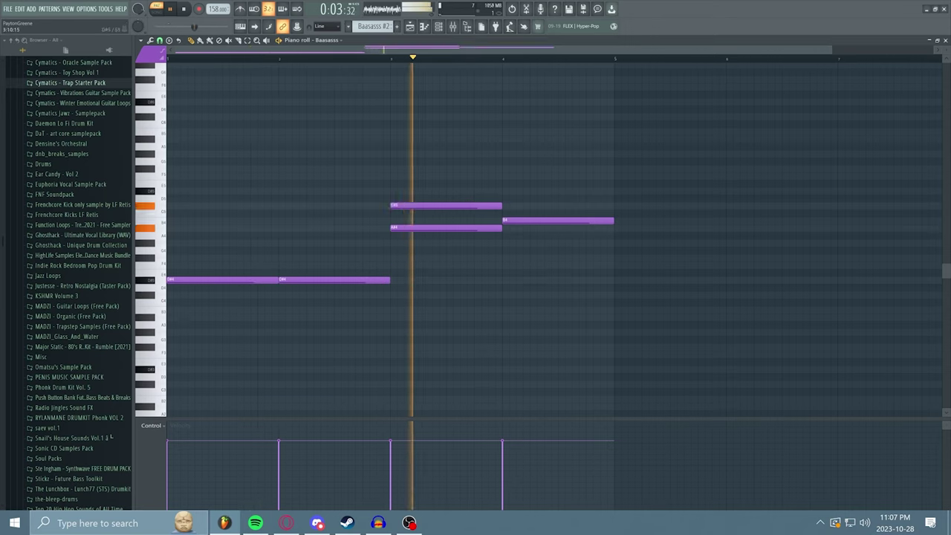
right_click(457, 206)
key(space)
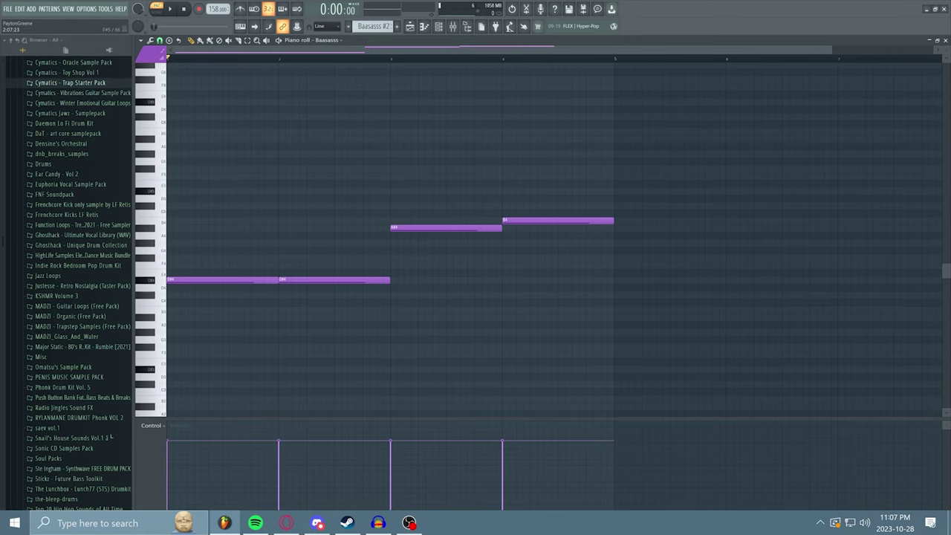
Extend the Baasasss bass line with one-bar notes F#4, F4, C#4 and D#4 in bars 5 to 8
key(space)
key(space)
click(619, 258)
click(731, 266)
click(842, 295)
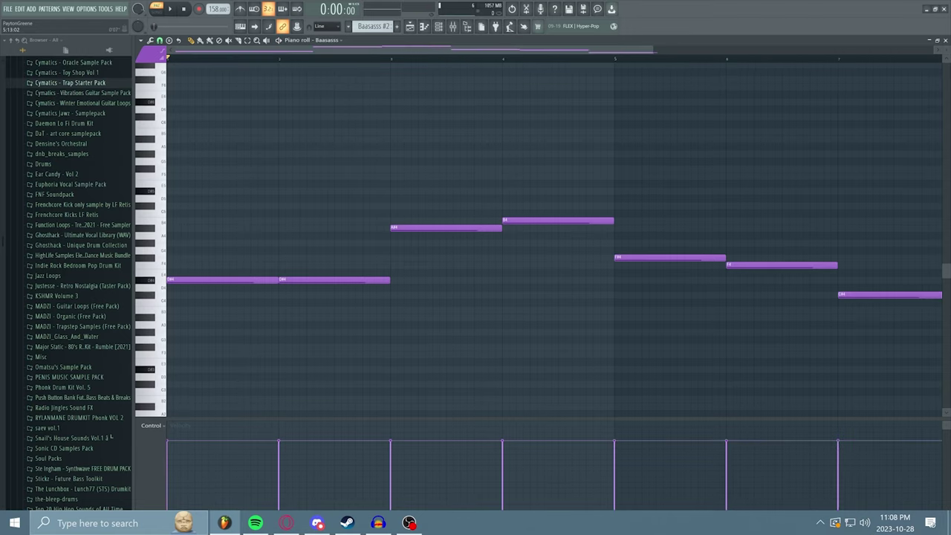
scroll(525, 280, right, 4)
click(525, 280)
key(space)
scroll(569, 250, down, 2)
key(space)
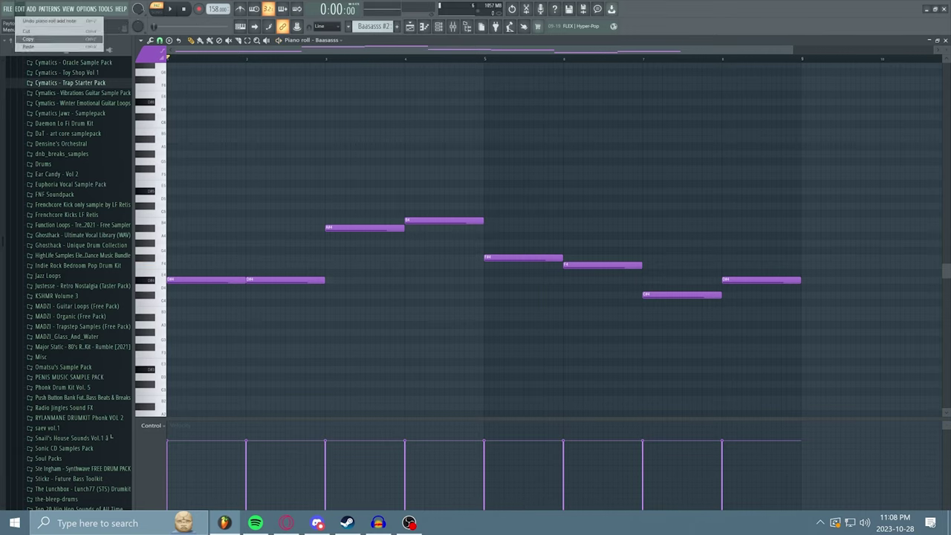
Copy the Baasasss notes into the Sub Bass piano roll, shift them down one octave, and play the pattern
click(327, 40)
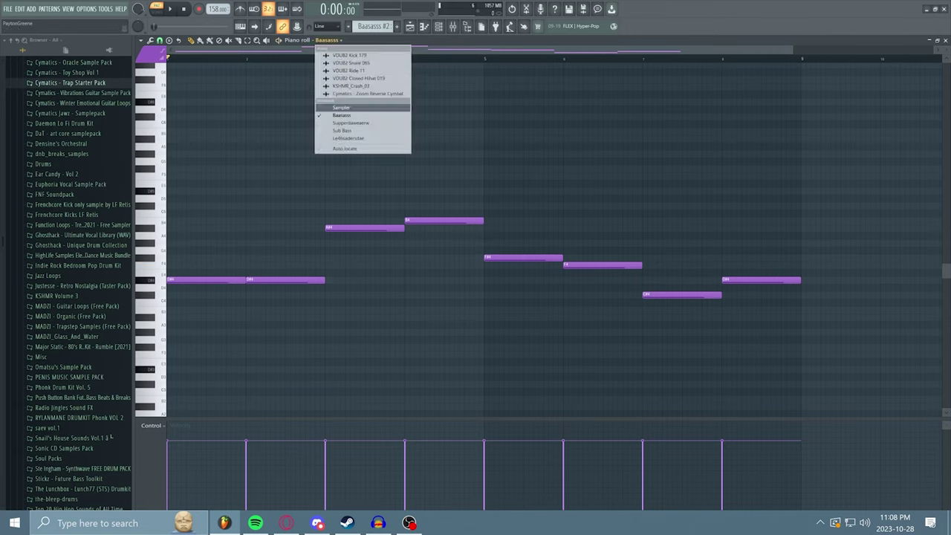
key(Return)
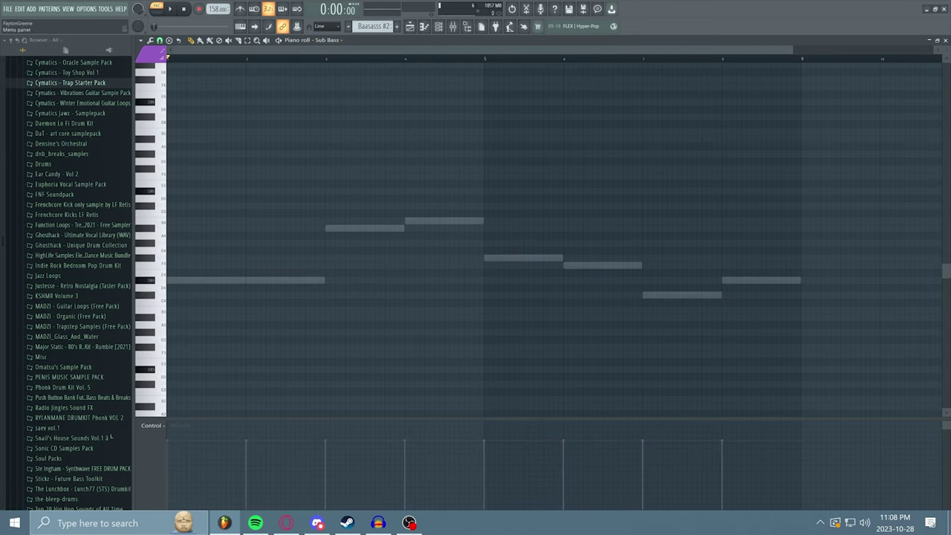
key(ctrl+v)
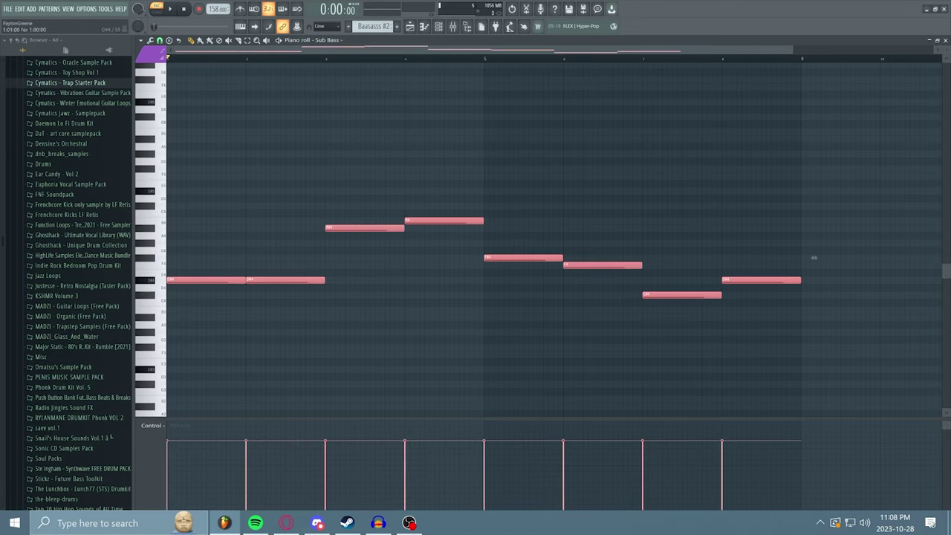
drag(814, 257, 813, 347)
key(space)
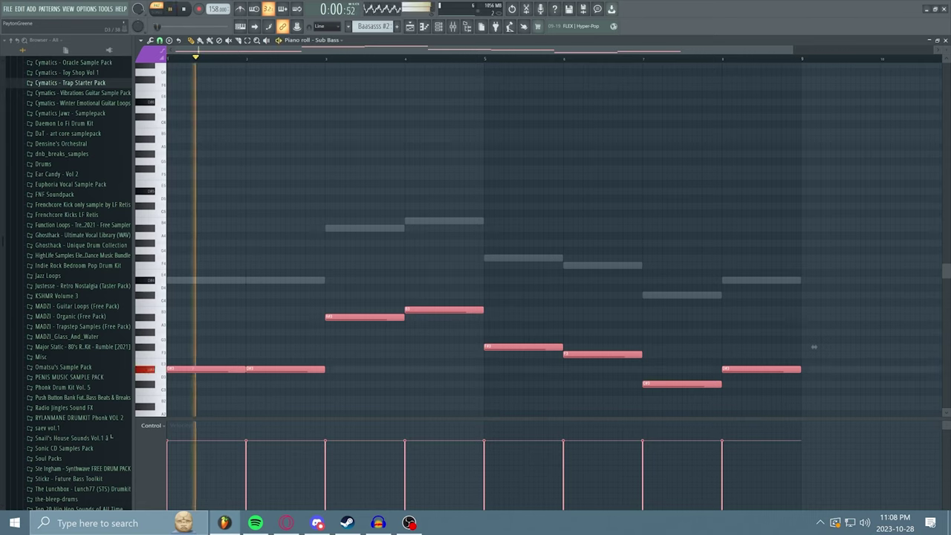
click(472, 249)
right_click(472, 250)
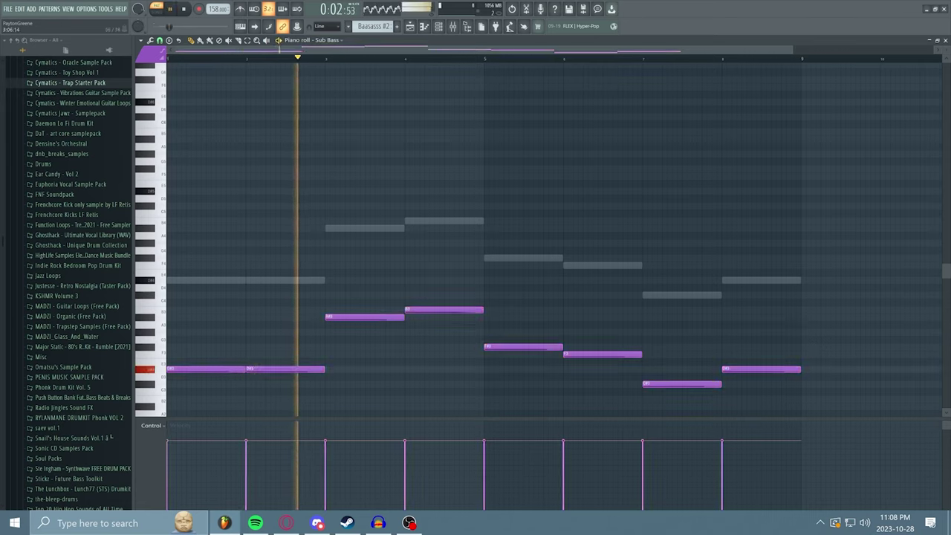
Open the Supperdaweaerw piano roll and draw a one-bar chord of D#5, F#5, A#5 and C#6 in bar 1
click(327, 40)
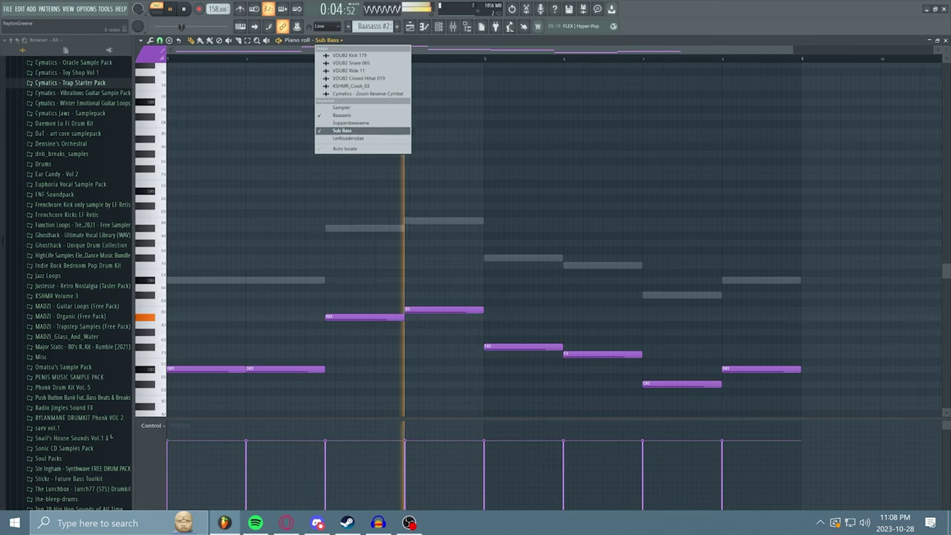
click(350, 122)
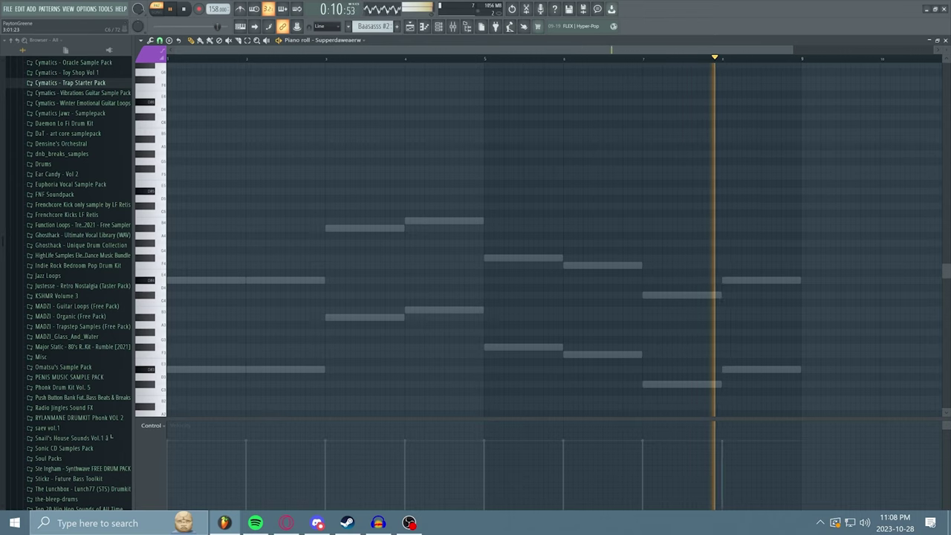
key(space)
scroll(223, 215, up, 2)
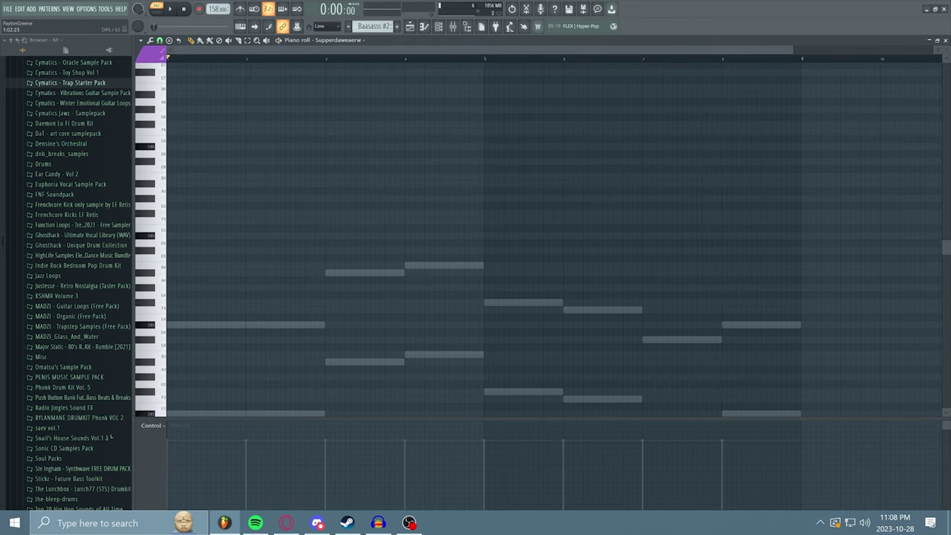
click(173, 236)
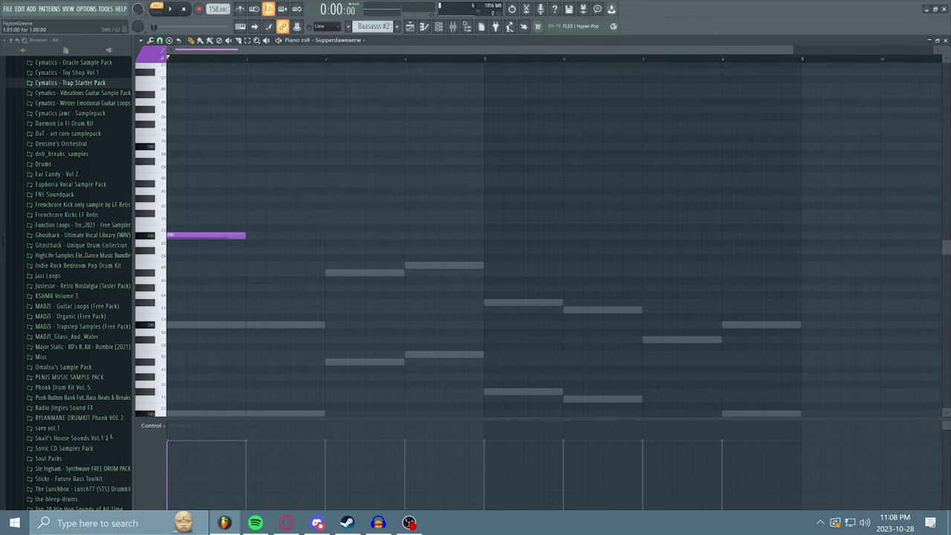
click(206, 213)
click(207, 184)
click(207, 161)
Draw a one-bar chord of D#5, F#5, A#5 and F6 in bar 2
click(286, 236)
click(285, 213)
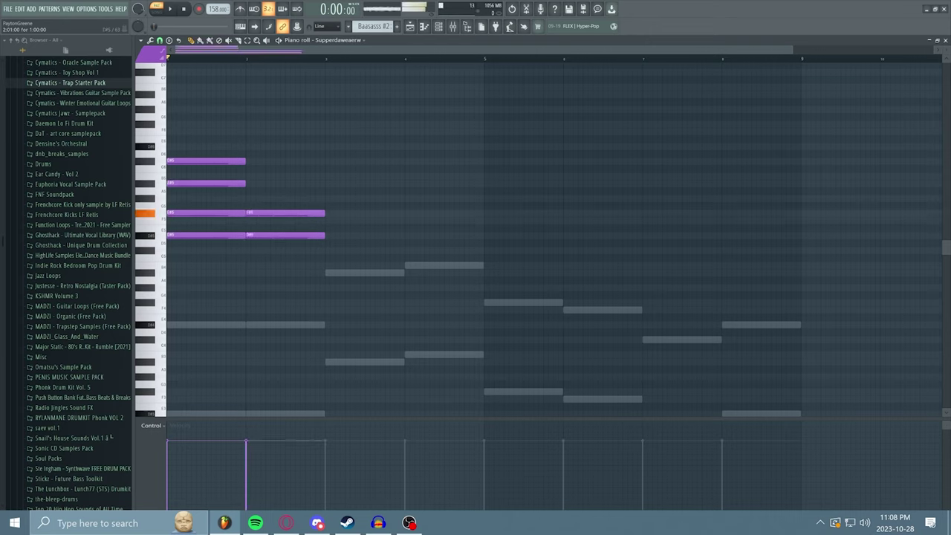
click(285, 183)
click(285, 132)
Build a one-bar chord of G#5, A#5, C#6 and F6 in bar 3 and preview the pattern
click(365, 183)
click(365, 161)
click(365, 109)
key(space)
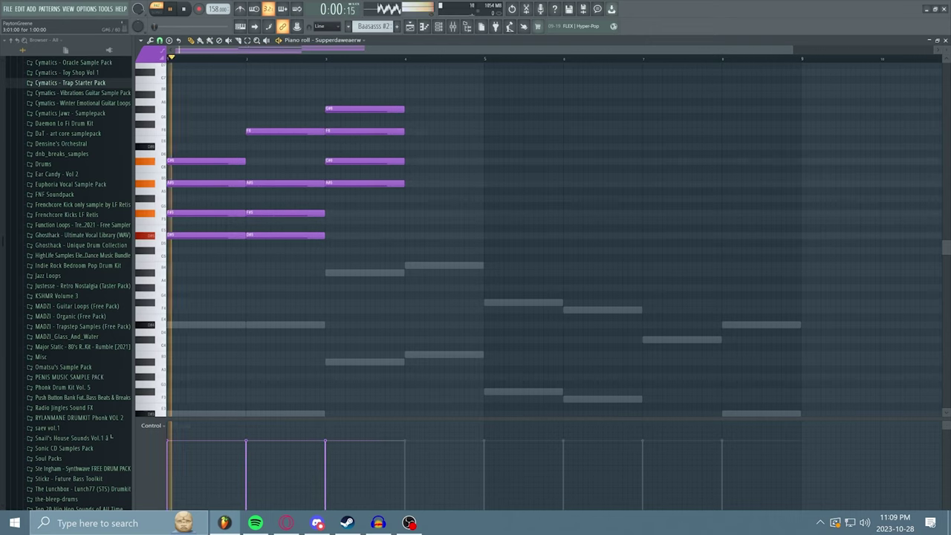
key(space)
click(364, 198)
key(space)
key(space)
Build a one-bar chord of A5, B5, D6 and F#6 in bar 4 and play the pattern
click(444, 184)
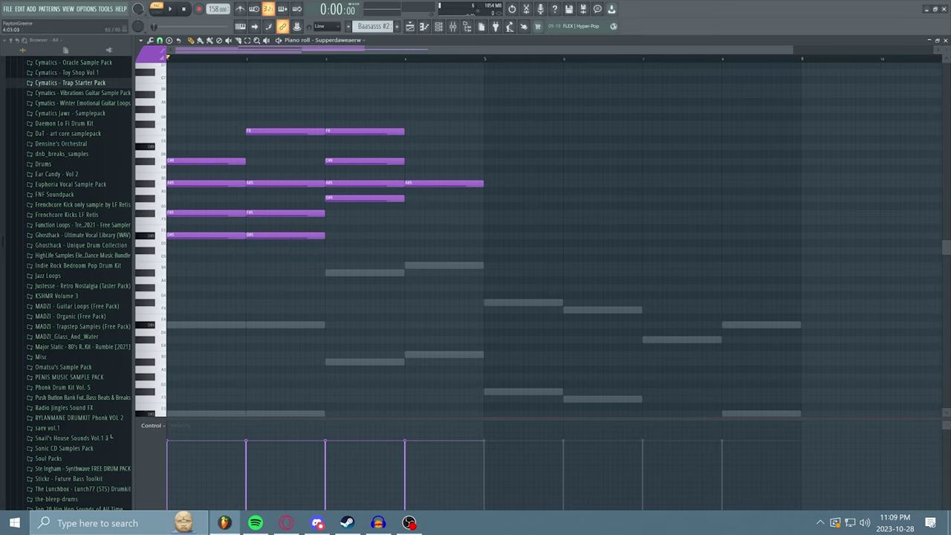
right_click(414, 182)
click(407, 176)
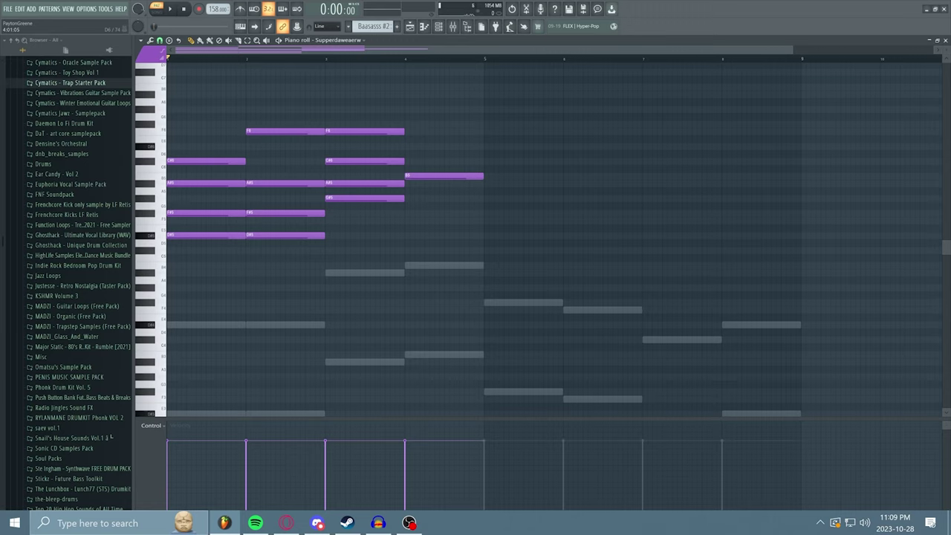
key(ctrl+shift+z)
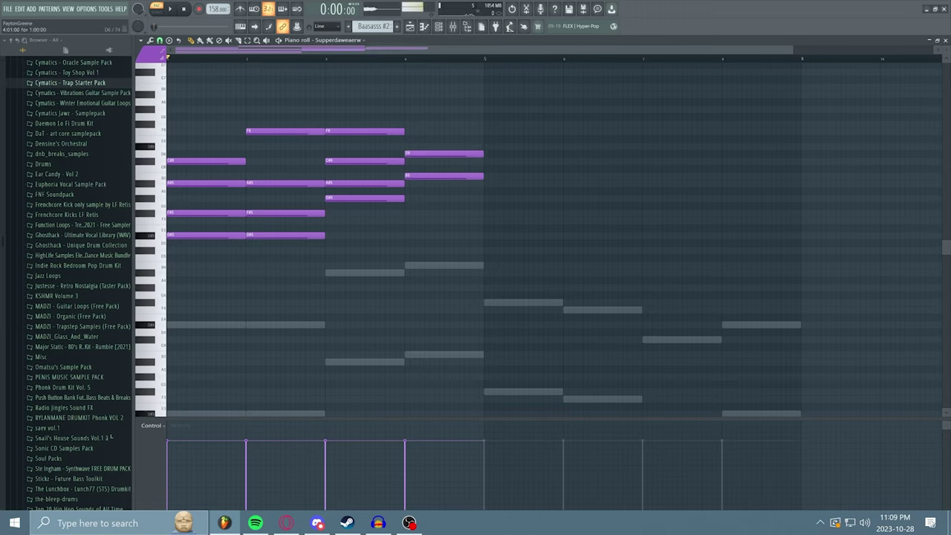
key(ctrl+shift+z)
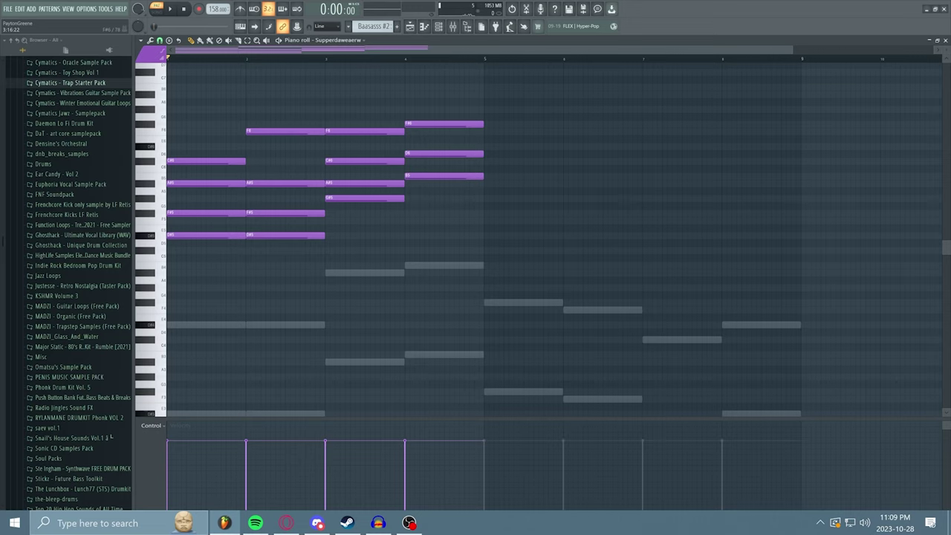
key(ctrl+shift+z)
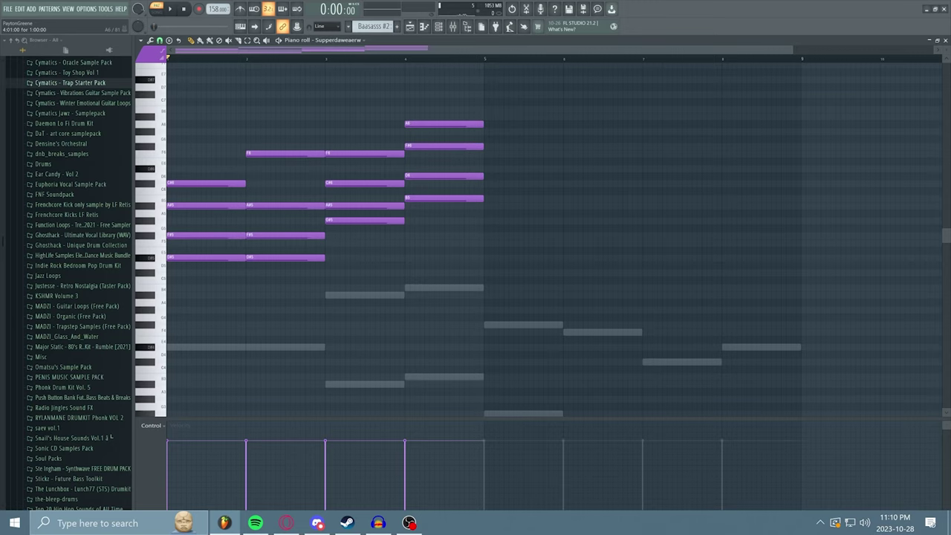
drag(444, 124, 444, 213)
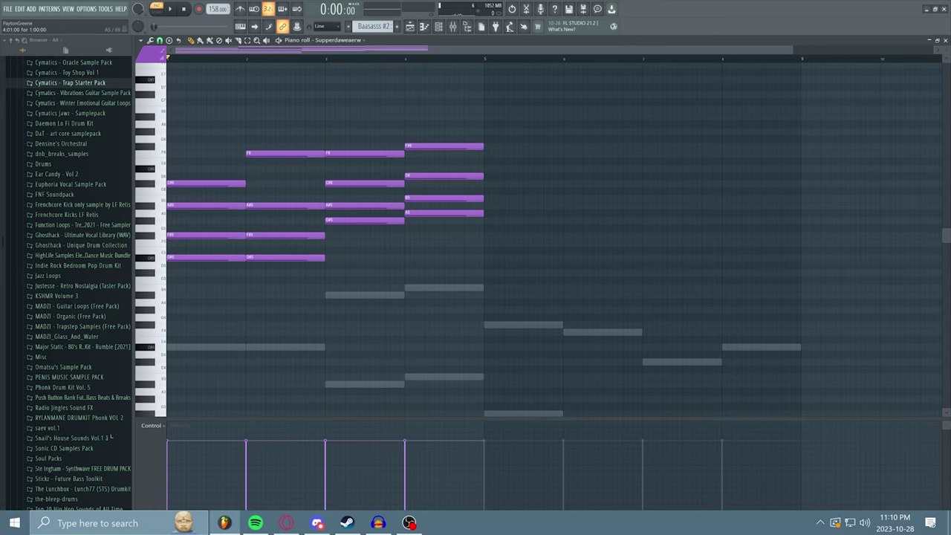
key(space)
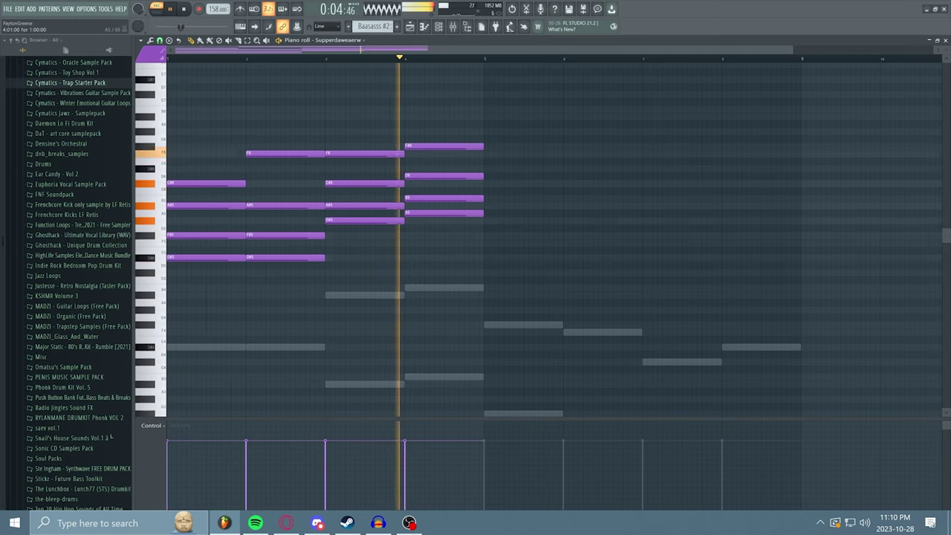
key(space)
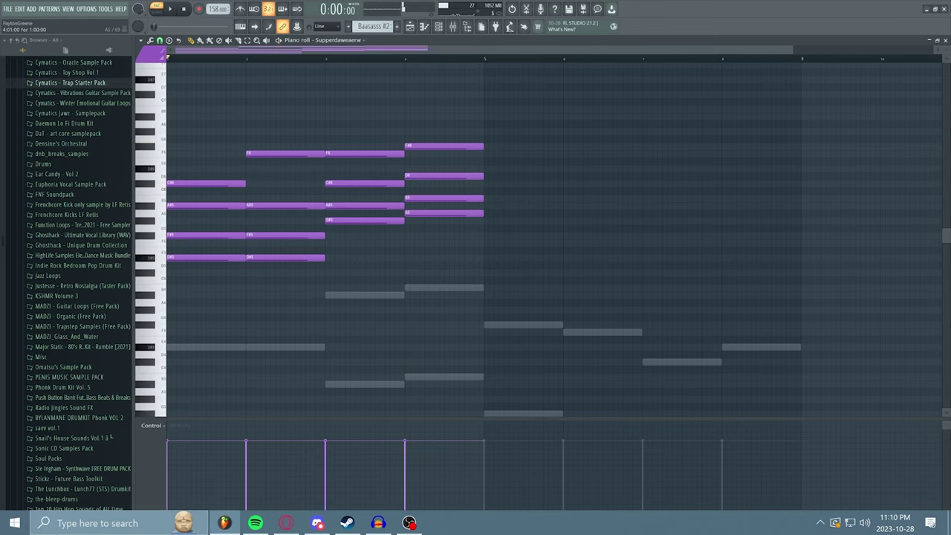
Draw a chord of F#5, A#5, C#6 and F6 in bar 5, and F5, G#5 and B5 in bar 6
scroll(549, 238, down, 2)
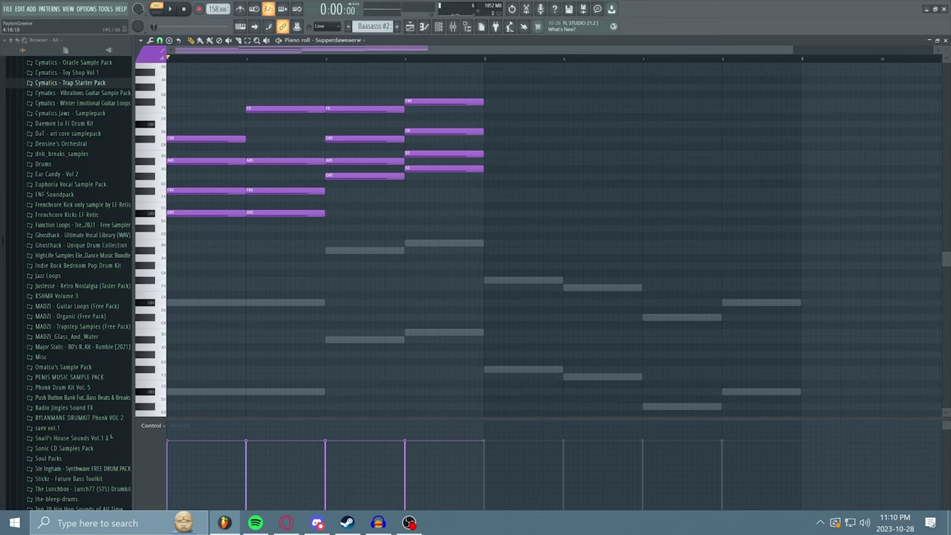
click(491, 191)
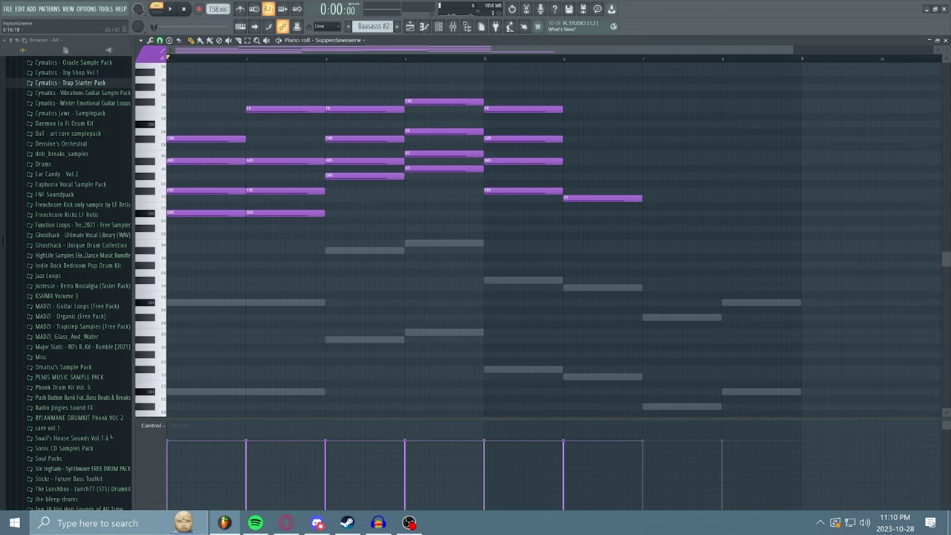
click(602, 175)
click(602, 153)
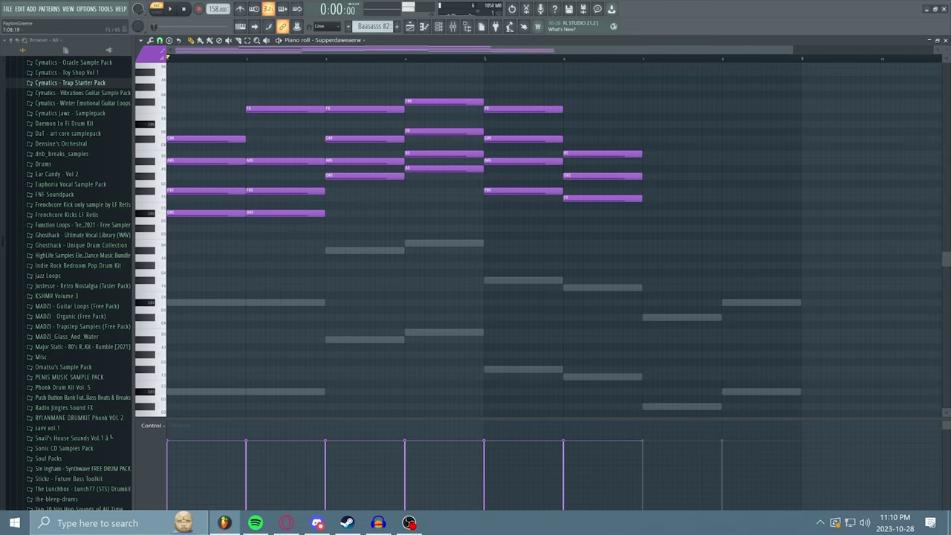
Try F5 and B5 notes in bar 8, preview the pattern, and undo both notes
click(765, 198)
click(765, 153)
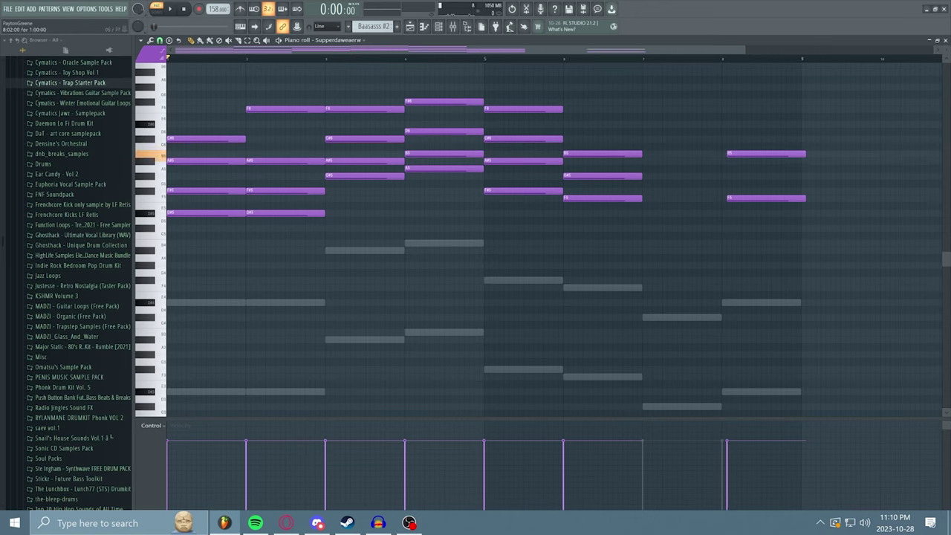
key(space)
key(space)
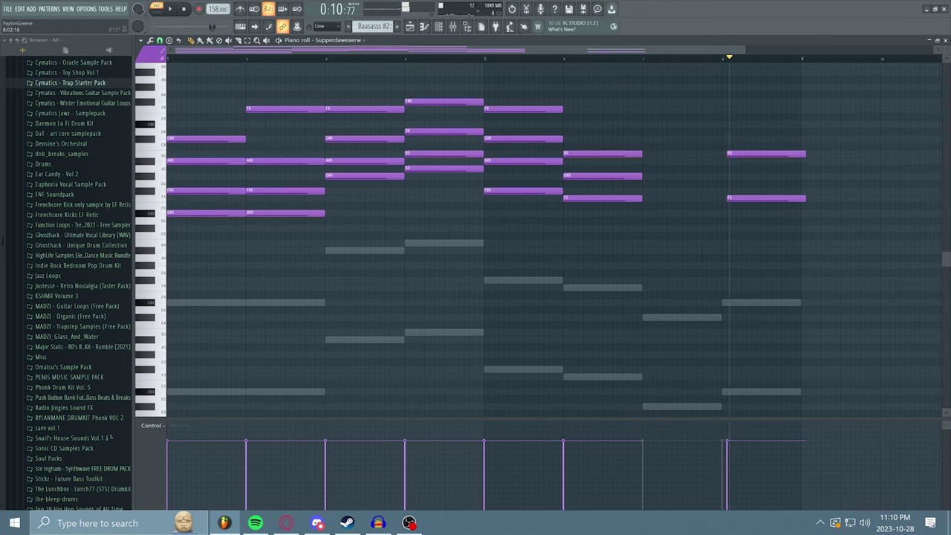
key(ctrl+z)
key(ctrl+z)
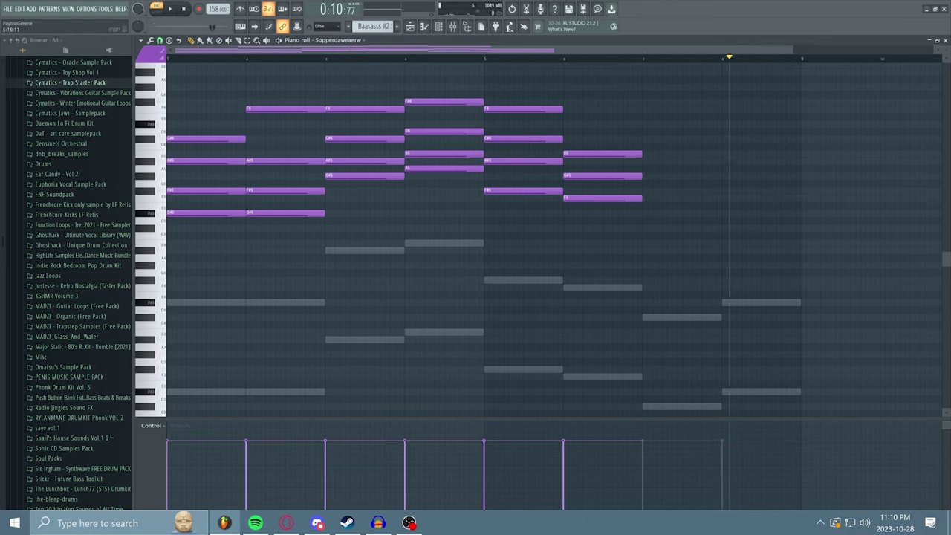
Raise bar 6's B5 to C6, add a D#6 aligned to the bar start, and play from bar 5
click(564, 59)
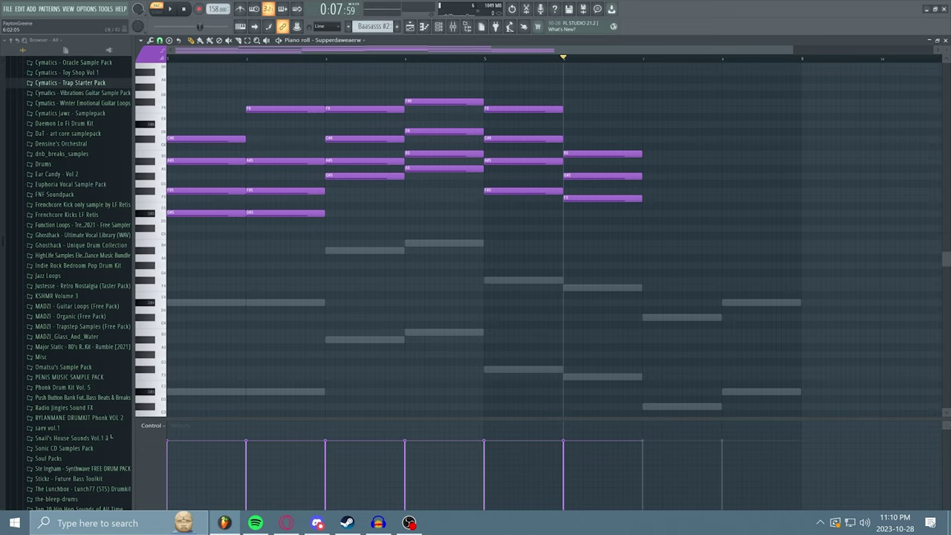
drag(578, 154, 578, 146)
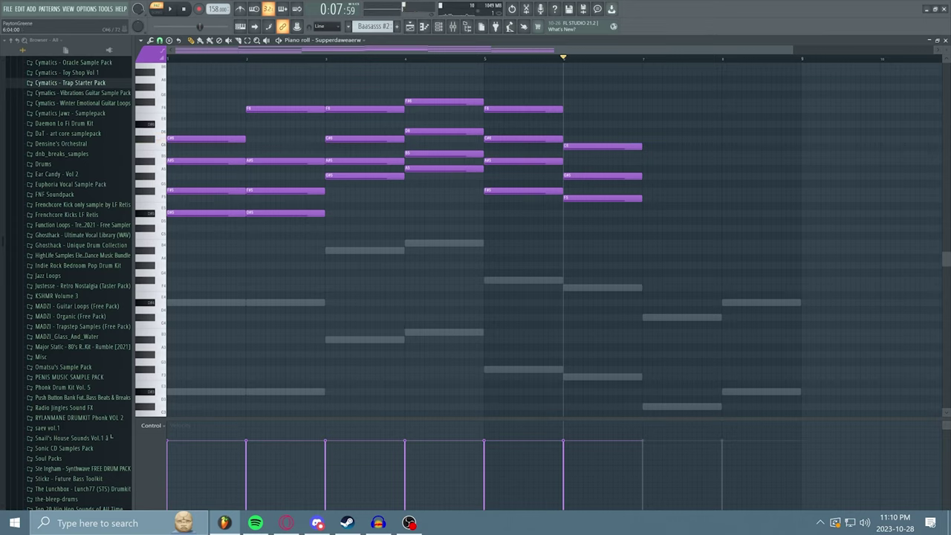
click(566, 124)
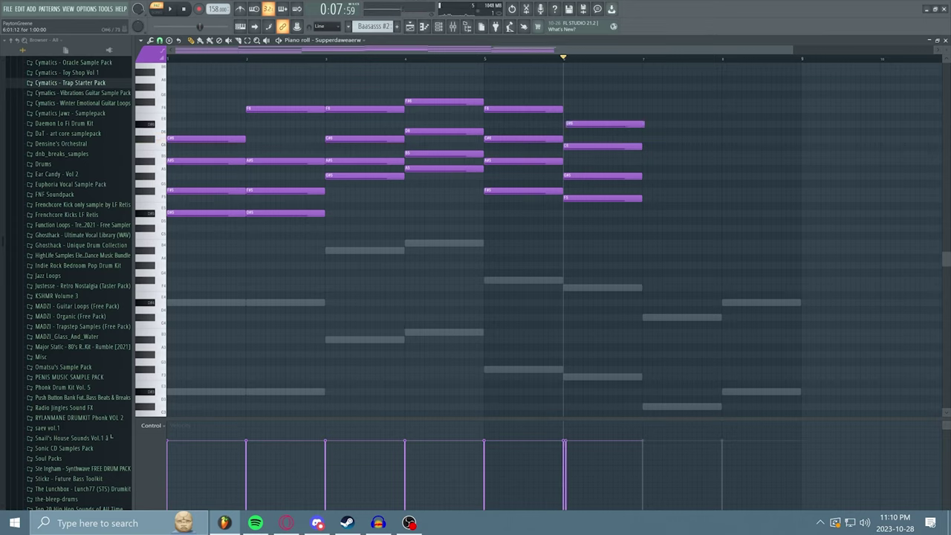
drag(569, 124, 565, 124)
click(486, 58)
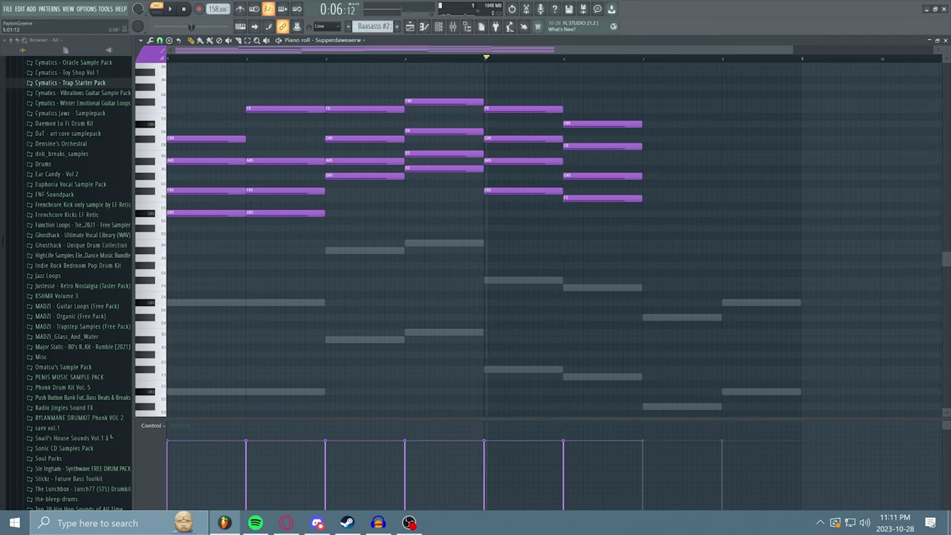
key(space)
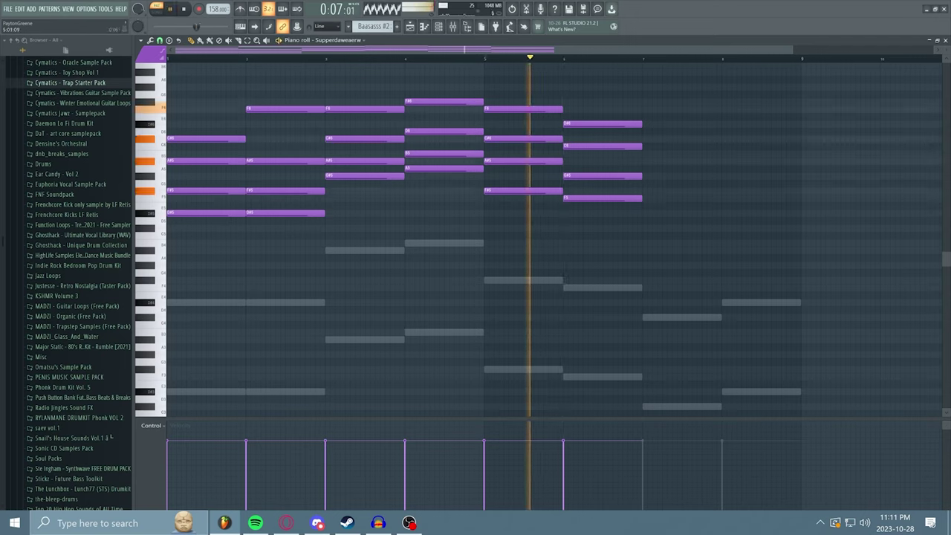
key(space)
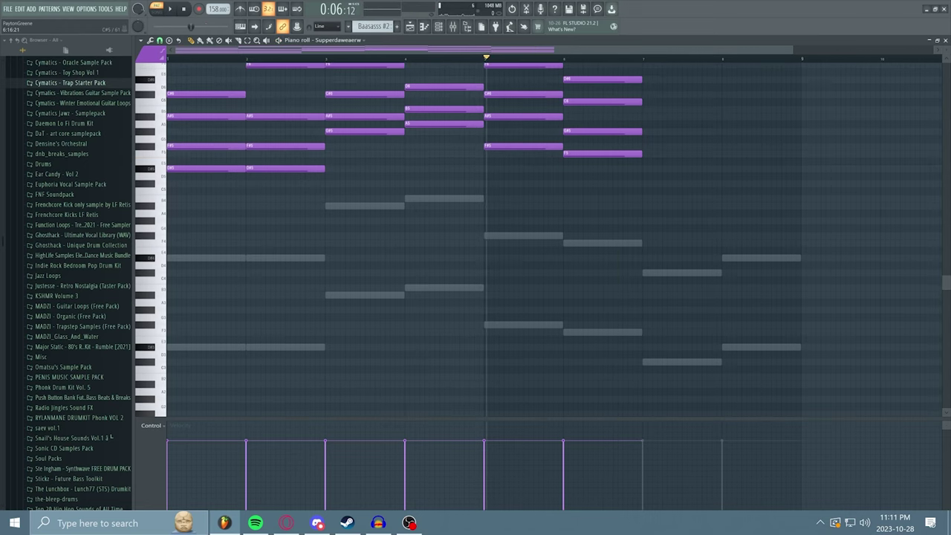
Draw a one-bar chord of C#5, F5, G#5 and B5 in bar 7, aligned to the bar start
click(645, 184)
click(644, 153)
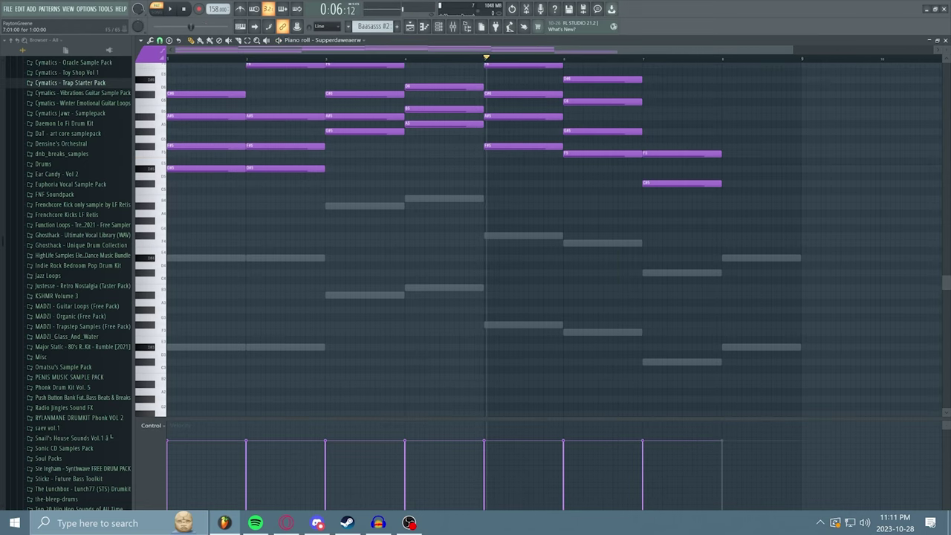
scroll(655, 163, up, 2)
click(649, 176)
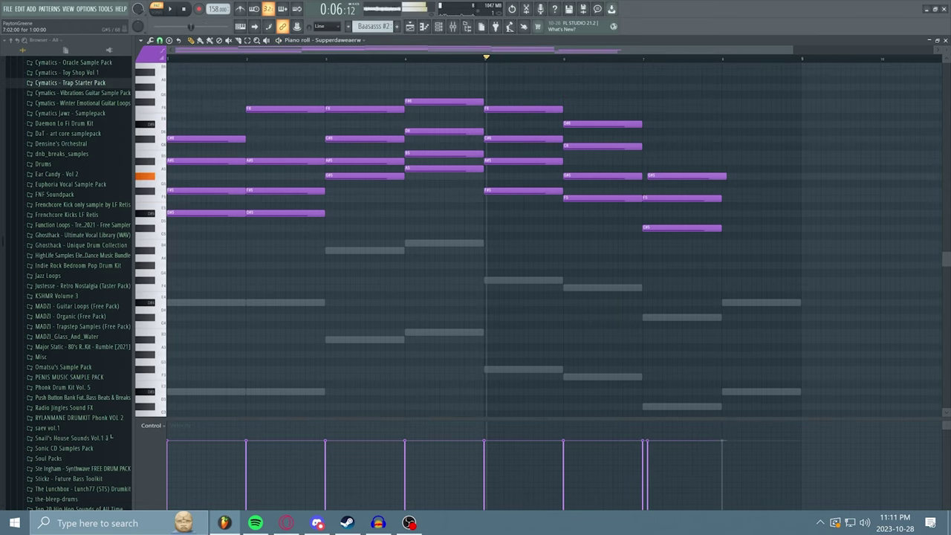
drag(649, 176, 644, 176)
click(645, 154)
Draw a one-bar chord of D#5, F#5, G#5 and B5 in bar 8 and play the pattern
click(724, 213)
click(725, 191)
click(725, 176)
click(724, 154)
key(space)
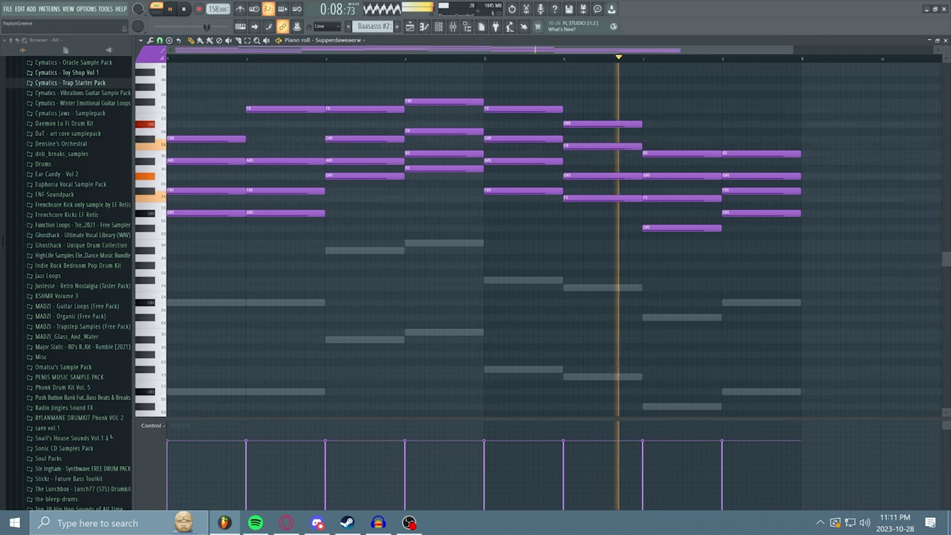
Raise bar 7's C#5 to C#6, and bar 8's G#5 to A#5 and B5 to D#6, during playback
drag(682, 229, 682, 139)
key(ctrl+z)
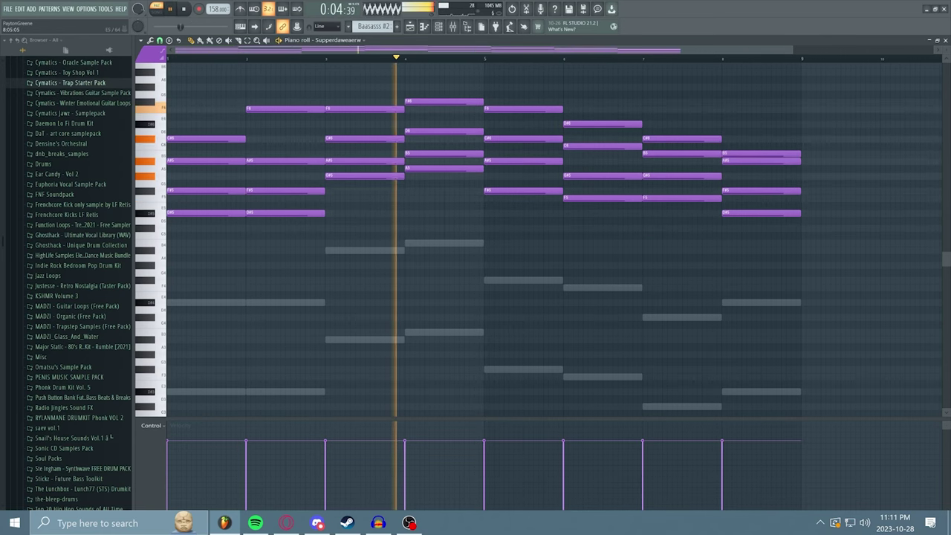
key(ctrl+z)
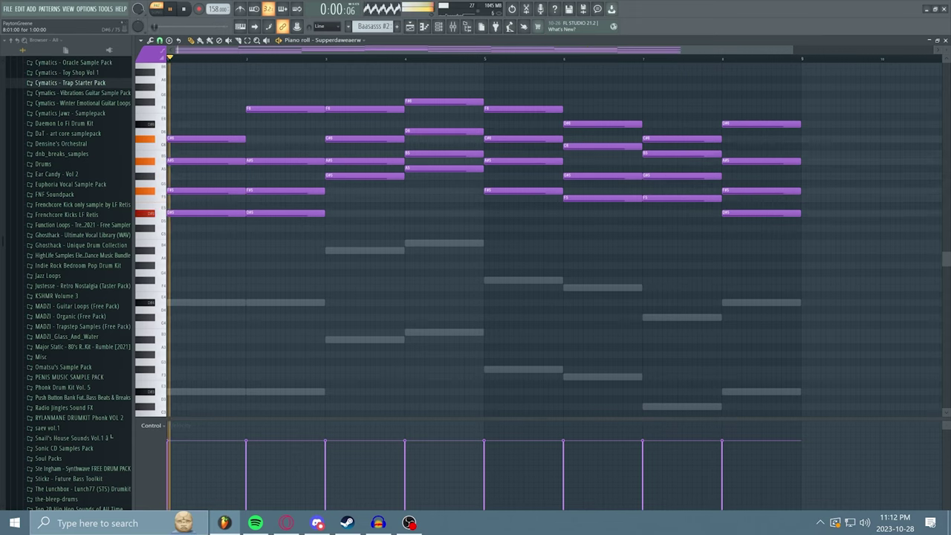
key(space)
Copy and cut all the Supperdaweaerw chord notes out of the Baasasss #2 pattern
scroll(483, 238, down, 1)
click(20, 9)
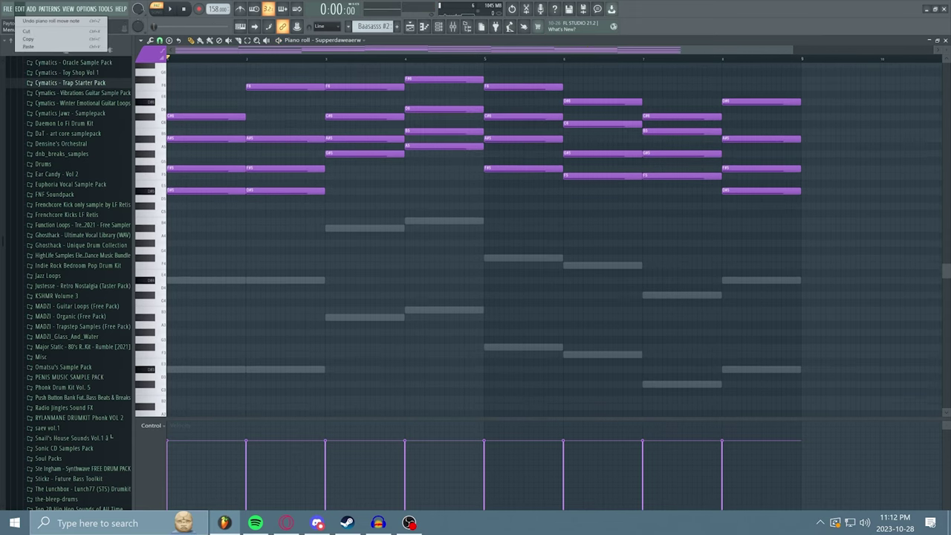
click(45, 40)
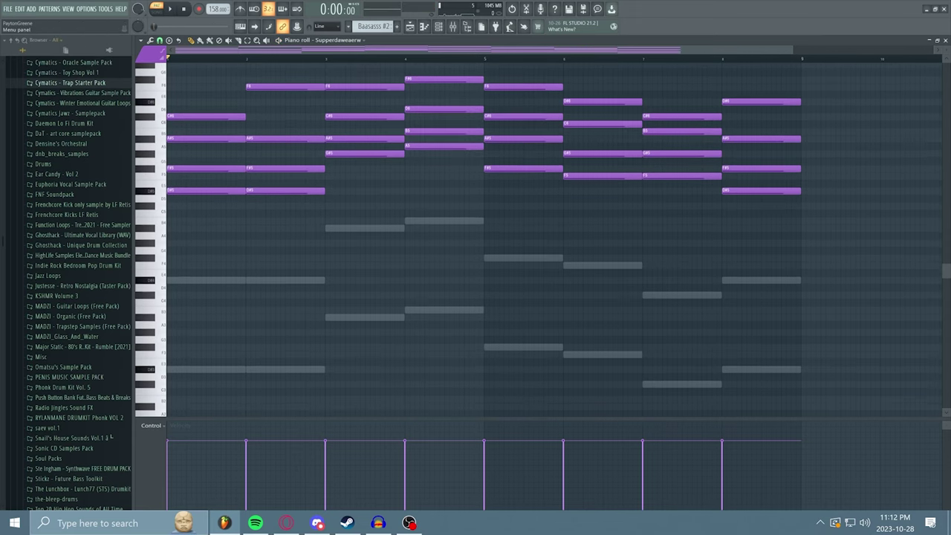
click(20, 9)
click(37, 32)
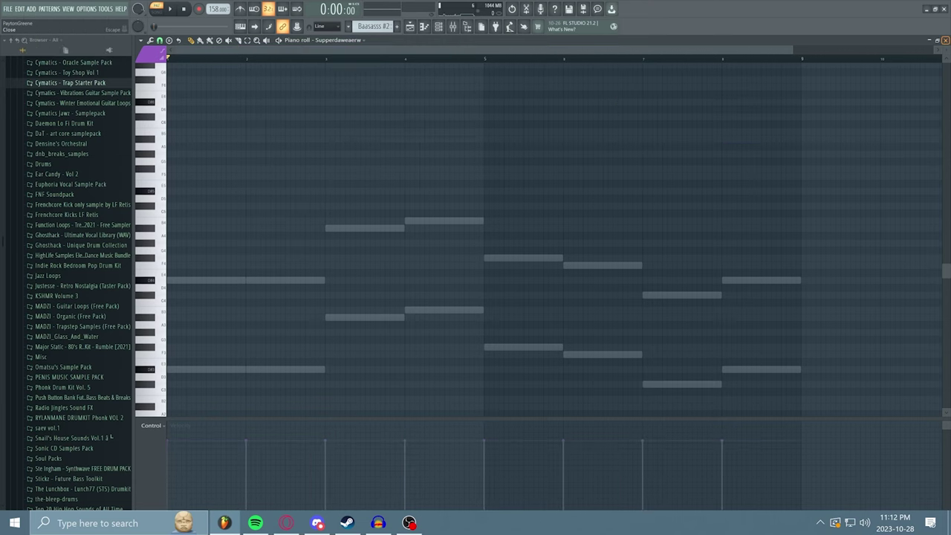
Place a Supperdaweaerw clip at bar 25 on Track 4, make it unique, and delete its old notes
key(F5)
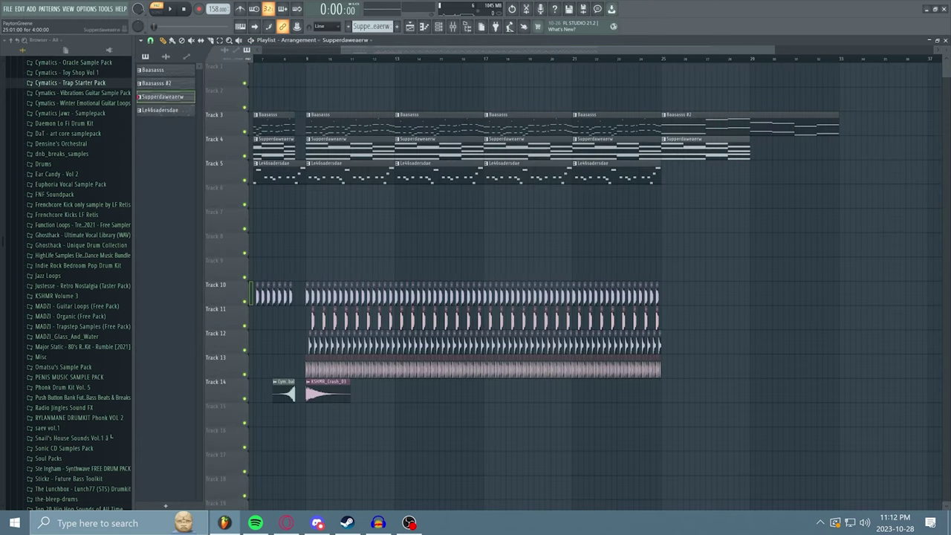
key(F7)
right_click(399, 151)
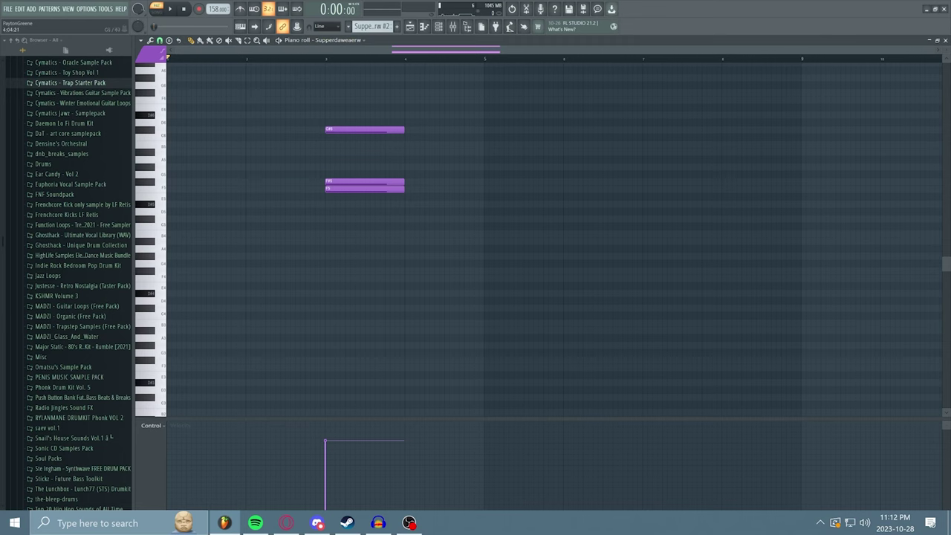
right_click(372, 182)
right_click(364, 129)
Paste the eight-bar chord progression into the Supperdaweaerw #2 pattern and return to the playlist
click(20, 9)
click(37, 52)
key(ctrl+shift+z)
key(ctrl+shift+z)
key(ctrl+shift+z)
key(ctrl+shift+z)
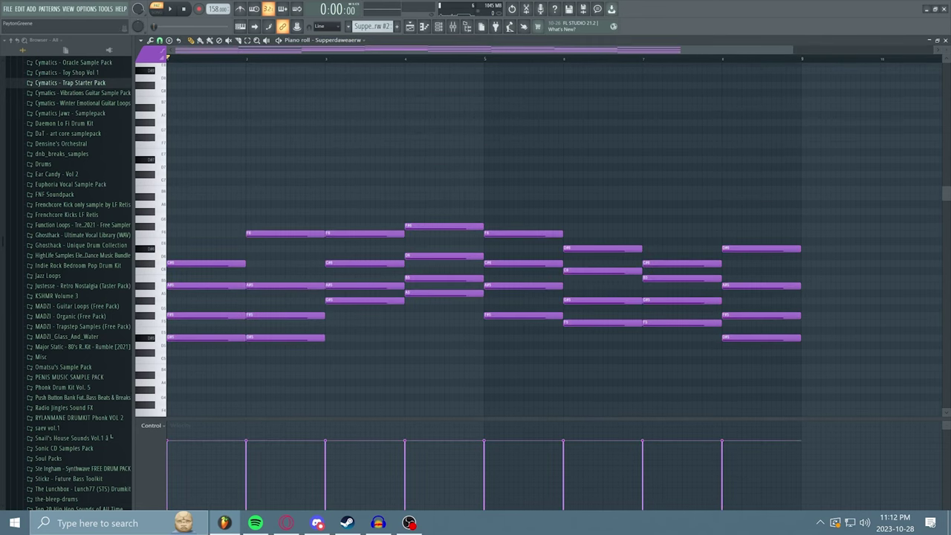
click(945, 40)
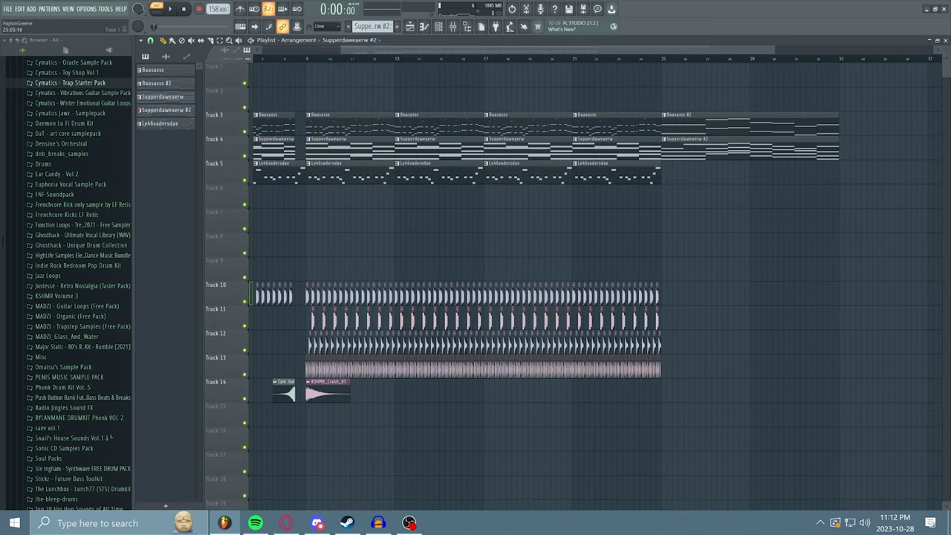
Play the arrangement in song mode through the new section from bar 25
key(l)
key(space)
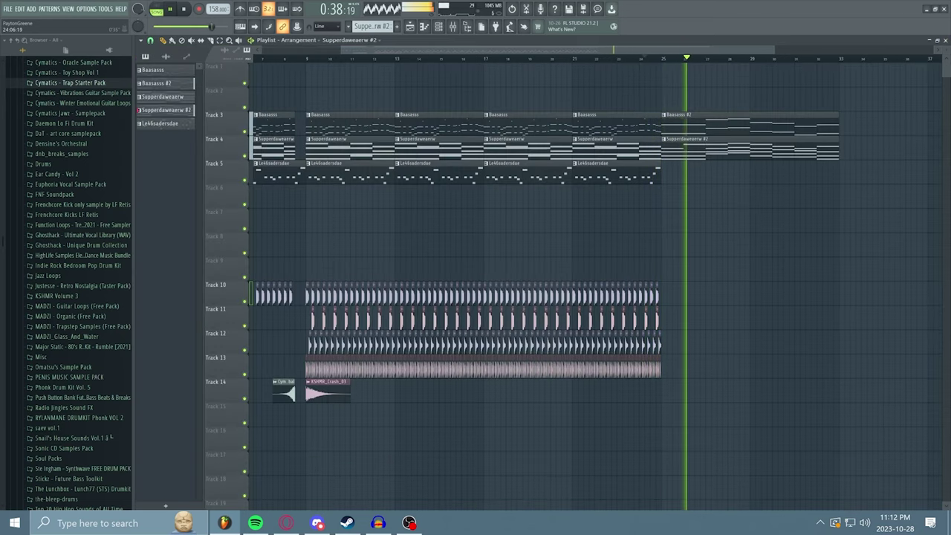
key(Page_Up)
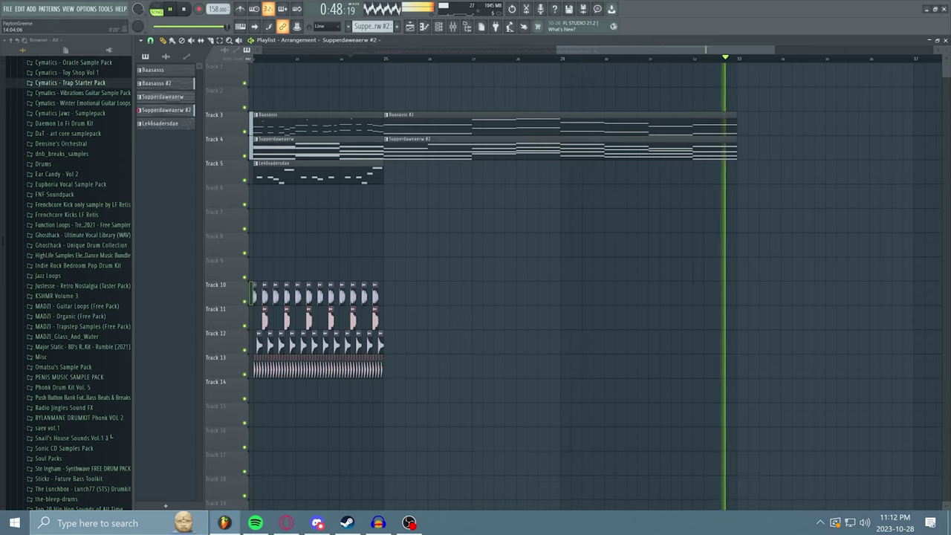
key(space)
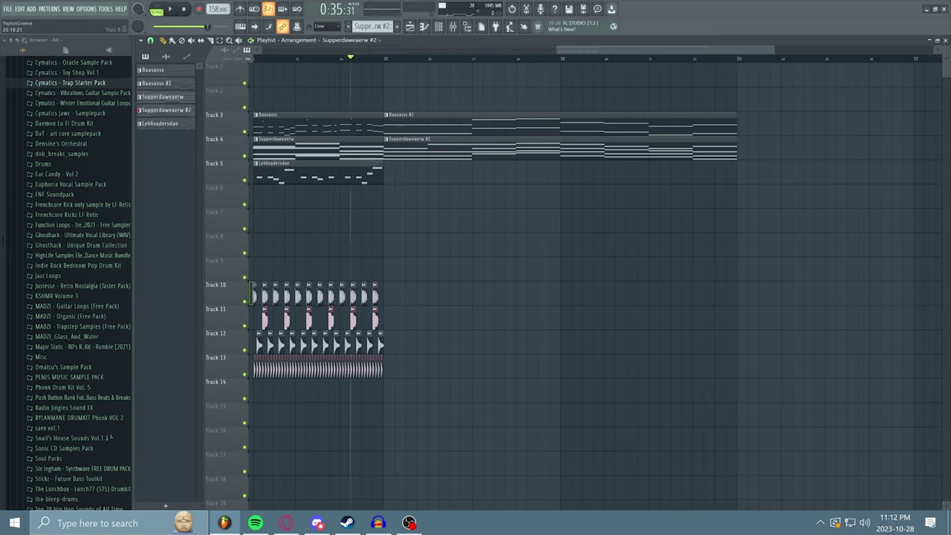
Place VDUB2 Kick 179 at the starts of bars 25 and 26 on Track 10, removing the mid-bar trial hits and previewing the rhythm
click(375, 296)
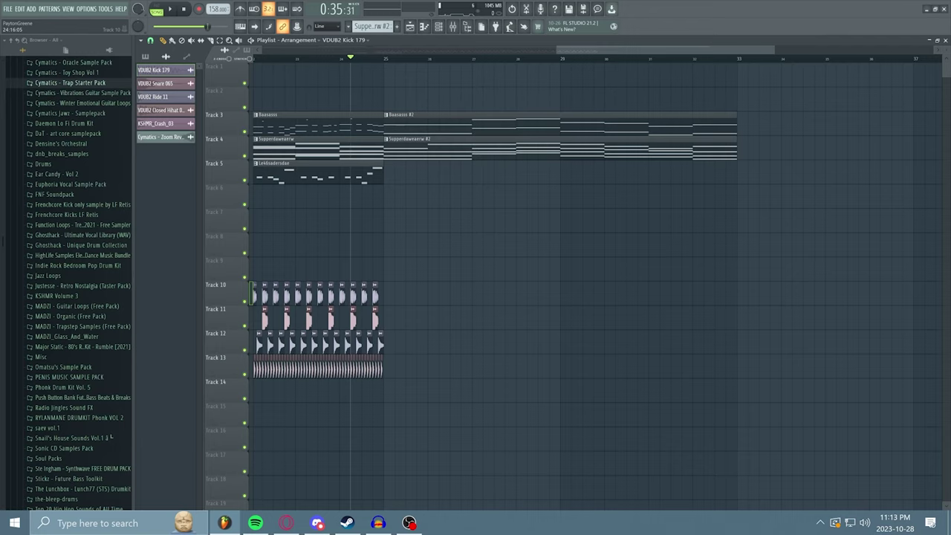
click(385, 295)
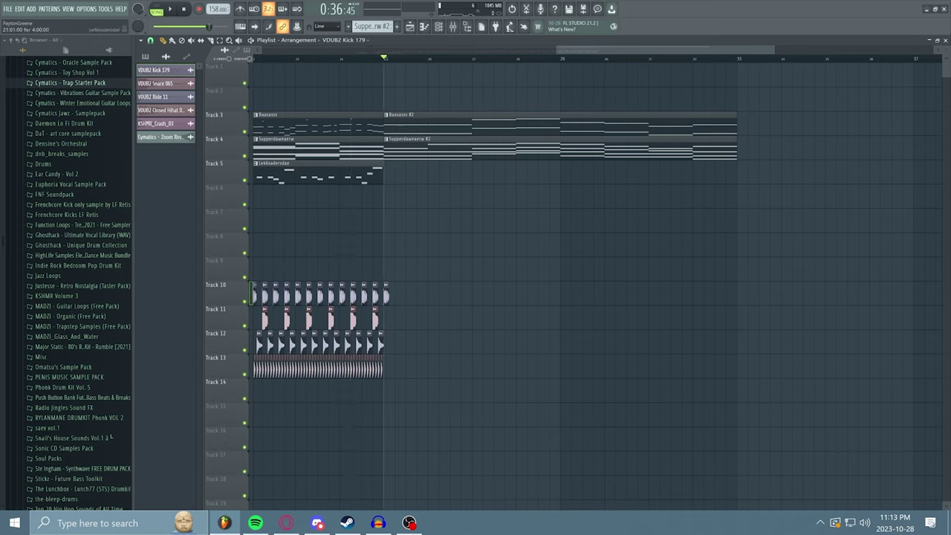
click(408, 295)
click(430, 295)
click(463, 296)
drag(464, 296, 453, 296)
key(space)
right_click(453, 295)
right_click(407, 296)
key(space)
key(space)
Place the kick at the start of each bar from 27 to 32 on Track 10 while playing the arrangement
click(473, 296)
click(519, 295)
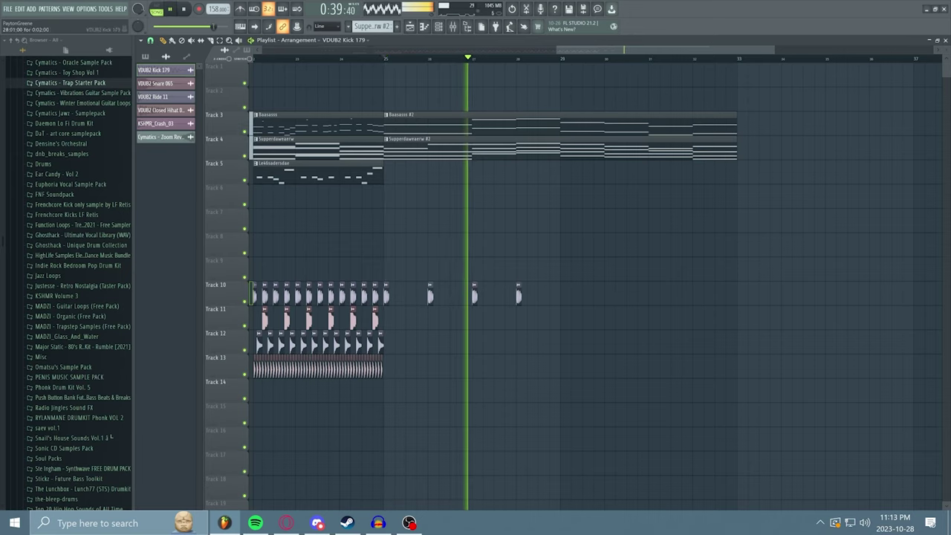
click(562, 296)
click(607, 295)
key(space)
Try extra hits on beat 3 of bar 25 on Tracks 11 and 10, and play them back
click(408, 319)
right_click(407, 320)
key(space)
key(space)
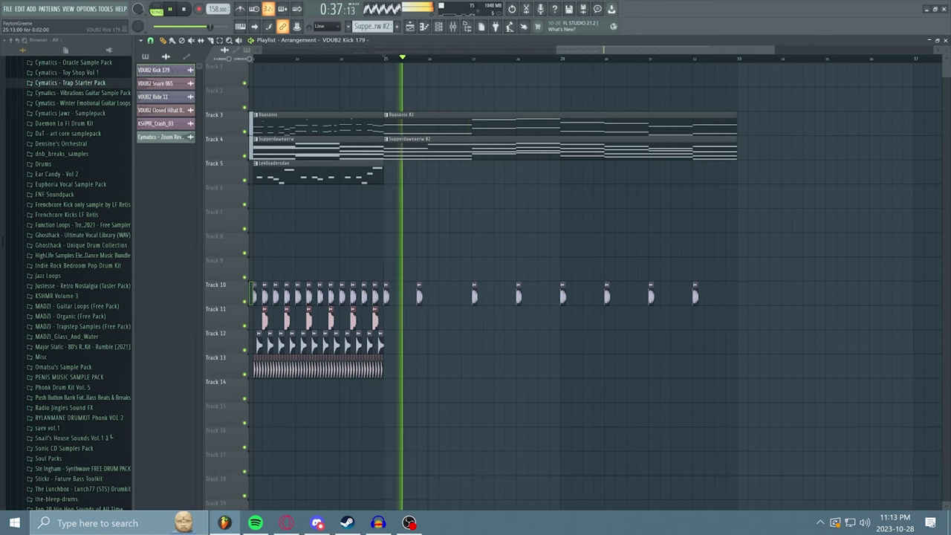
click(408, 296)
key(space)
key(space)
Add a kick on beat 3 of each bar from 26 to 32 on Track 10
click(453, 296)
click(496, 296)
click(585, 295)
click(629, 295)
click(673, 296)
click(717, 295)
Place the VDUB2 snare on beat 3 of bars 25 to 32 on Track 11, and paint VDUB2 Closed Hihat 019 on every beat of Track 13
click(408, 319)
click(453, 320)
click(496, 320)
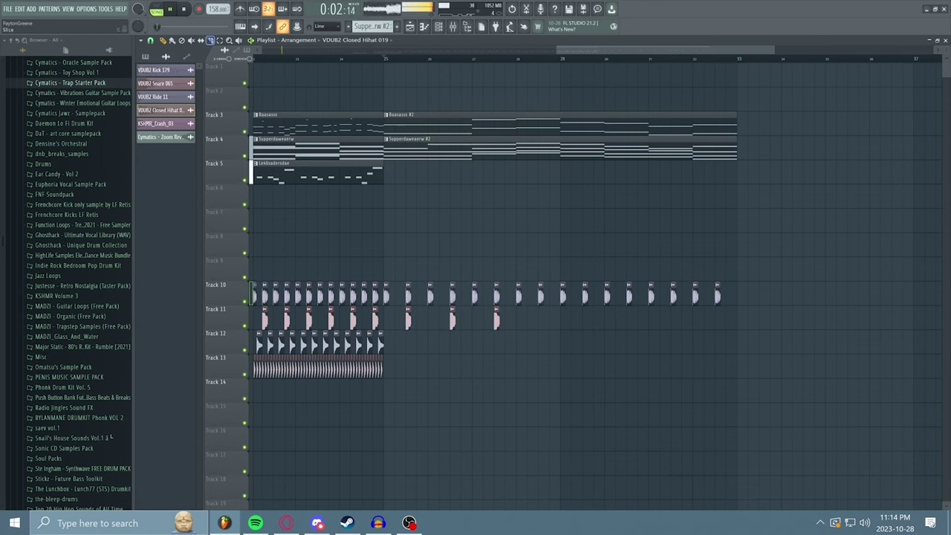
drag(386, 369, 727, 368)
click(541, 319)
click(585, 319)
click(628, 319)
click(673, 319)
click(717, 319)
Place VDUB2 Ride 11 on beats 2 and 4 of bars 25 to 32 on Track 12, previewing the drums
click(154, 96)
click(399, 344)
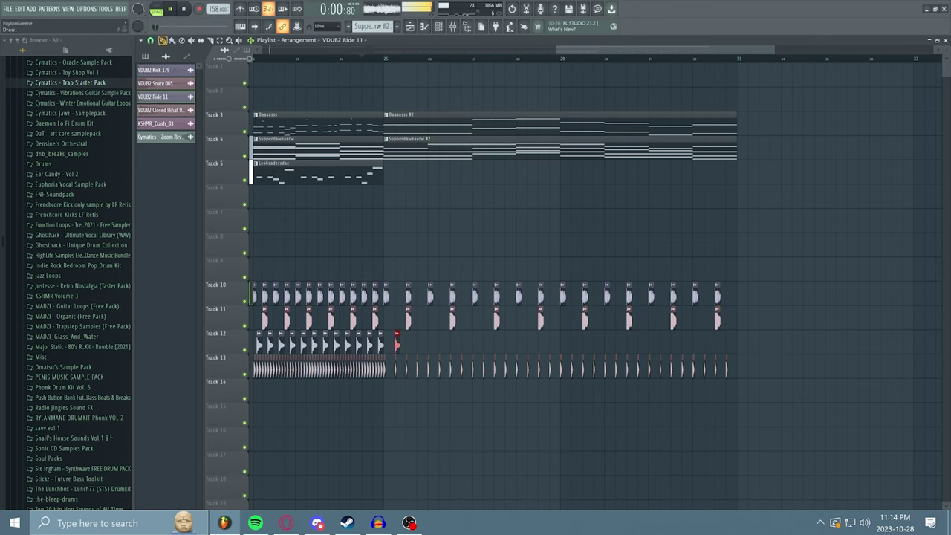
click(421, 344)
click(443, 344)
click(466, 344)
click(532, 344)
click(554, 344)
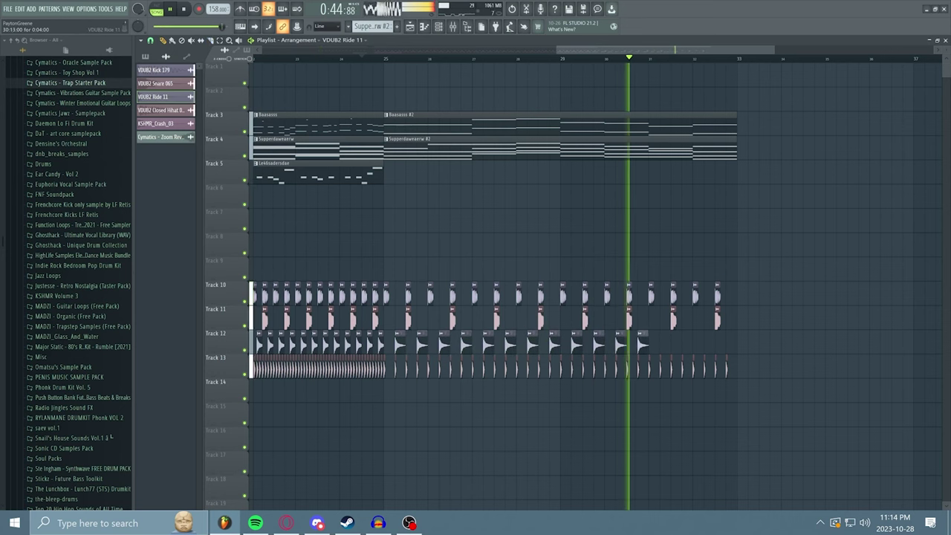
click(665, 344)
key(space)
Place a Le46sadersdae clip at bar 25 on Track 5 and make it unique
click(416, 115)
scroll(82, 282, up, 1)
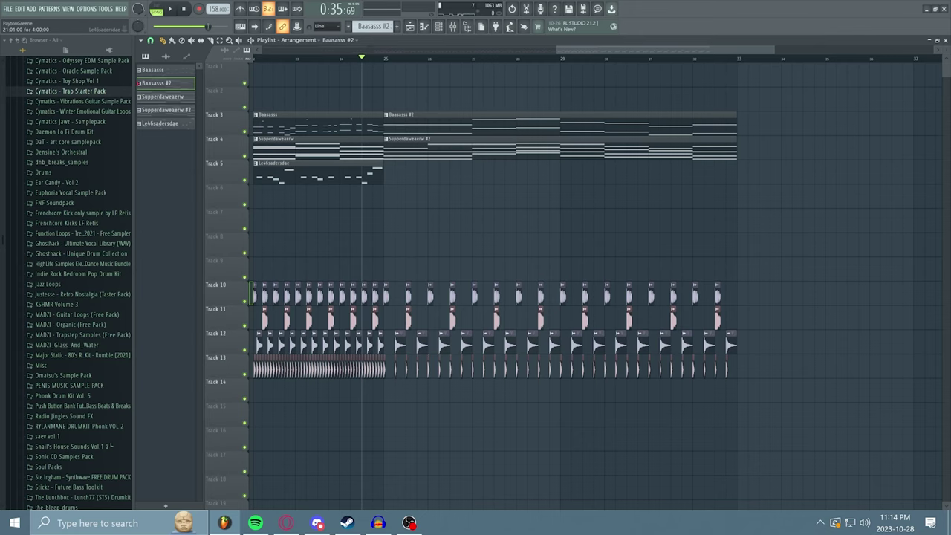
click(165, 124)
click(394, 173)
click(386, 164)
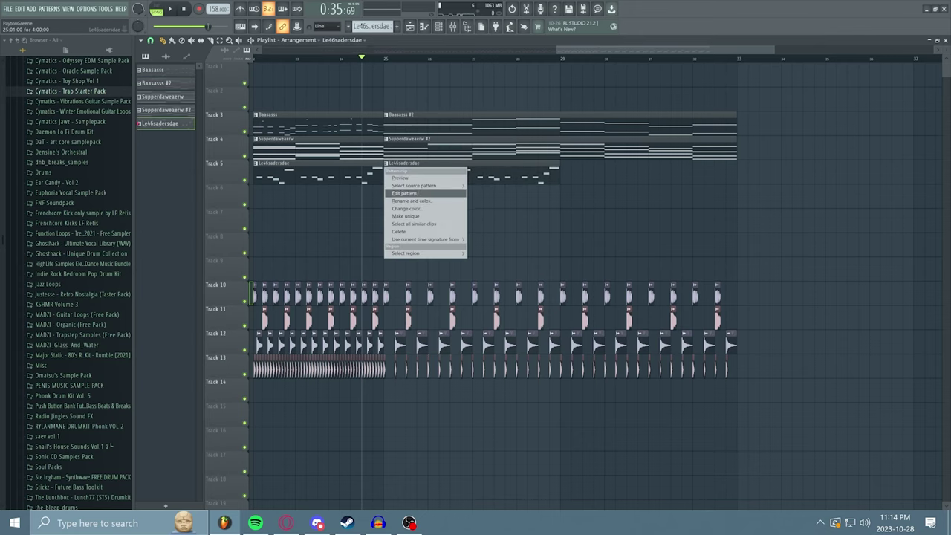
click(407, 217)
Cut all the notes from the Le46sadersdae #2 pattern and return to the playlist
double_click(473, 176)
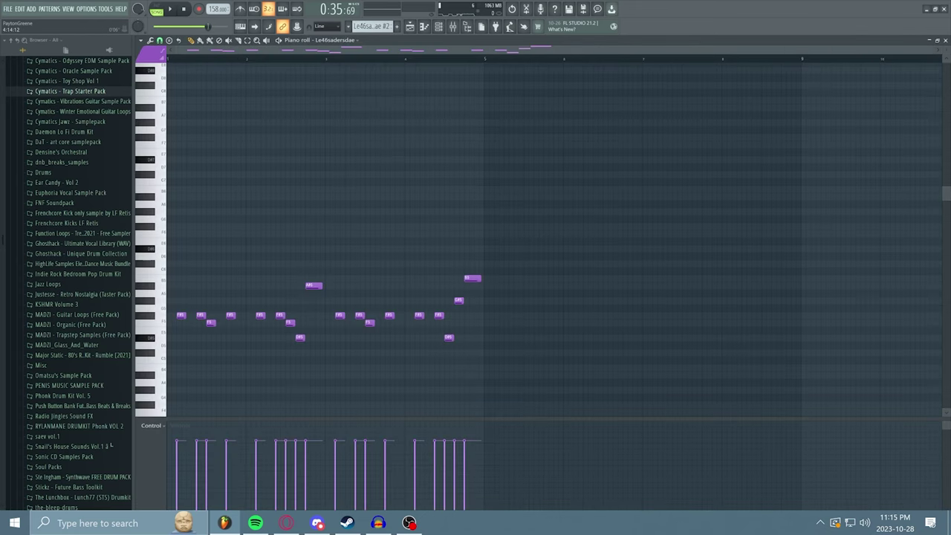
click(20, 9)
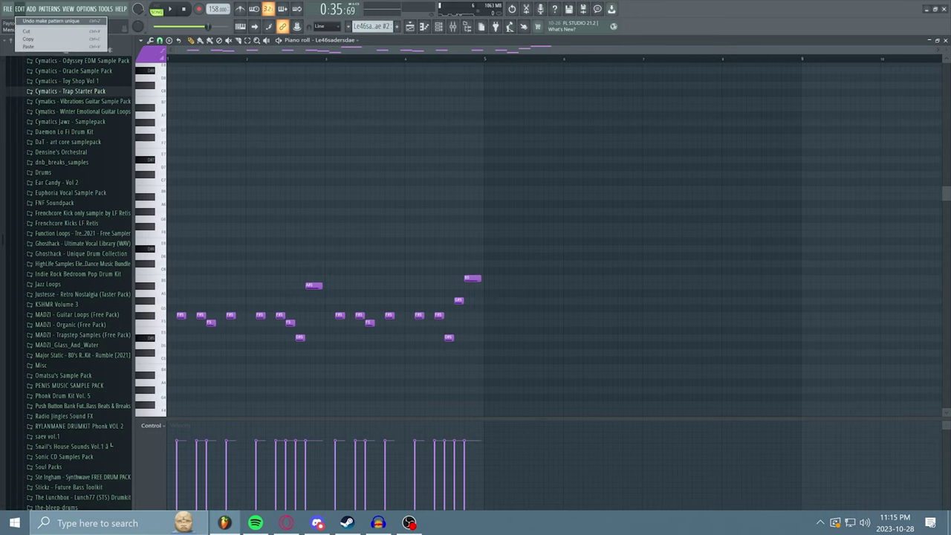
click(33, 32)
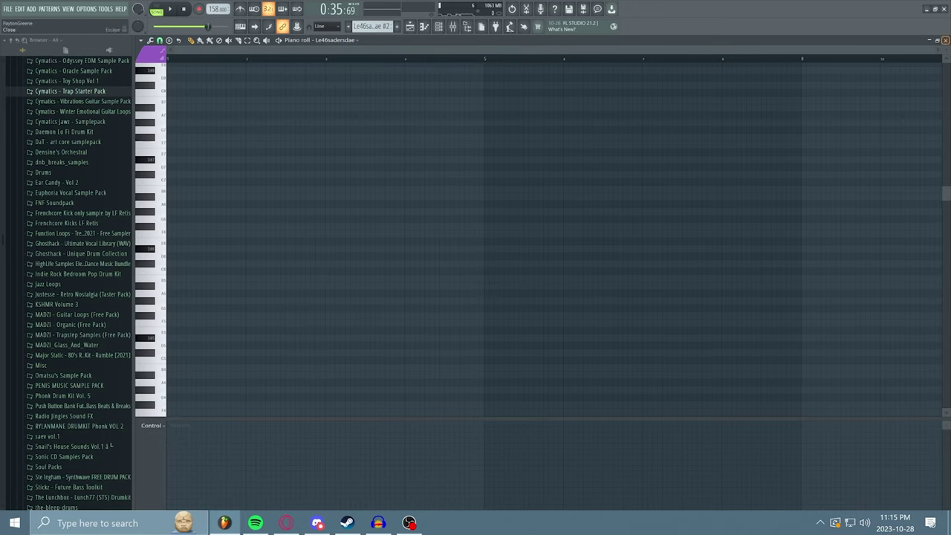
key(Escape)
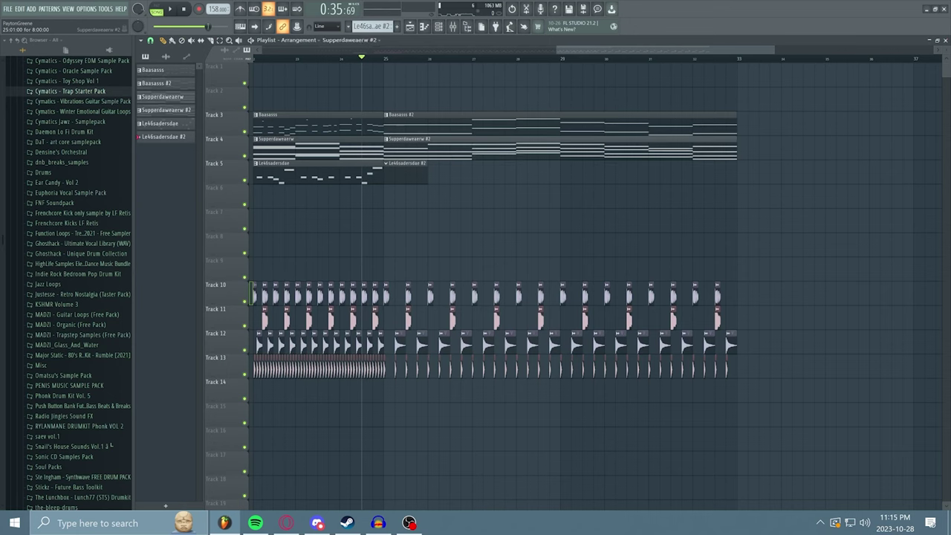
Draw an F#5 lead note on step 3 of bar 1 in Supperdaweaerw #2, shorten it to two steps, and switch to pattern mode
key(F7)
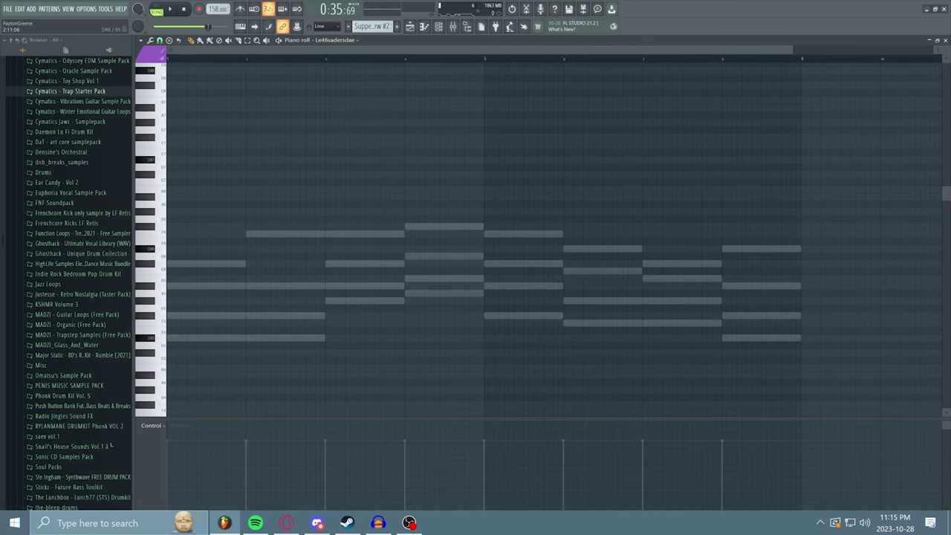
click(182, 316)
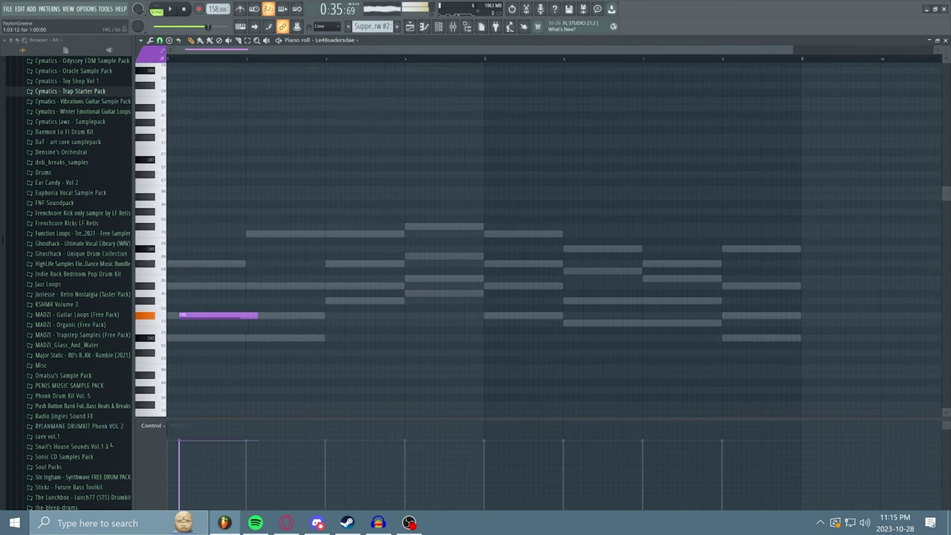
right_click(182, 315)
click(156, 10)
click(176, 316)
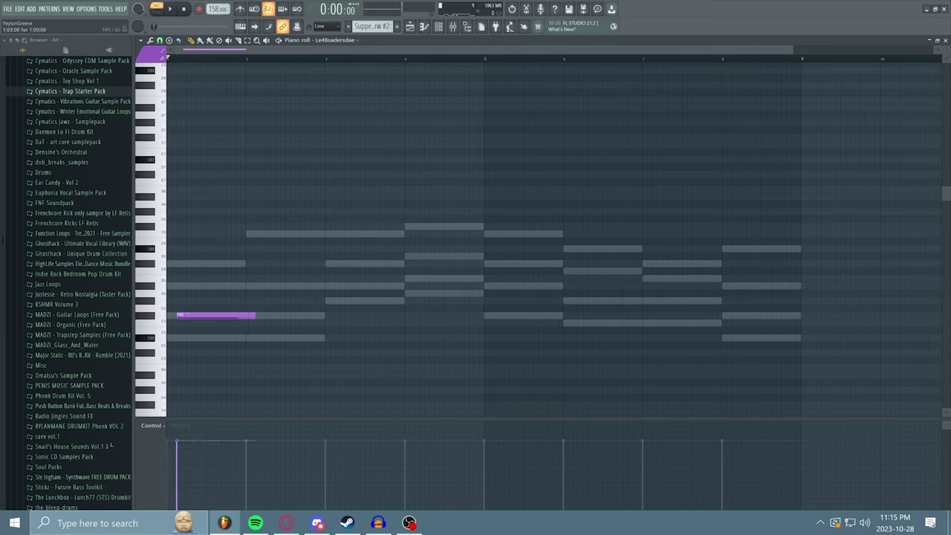
drag(254, 316, 187, 316)
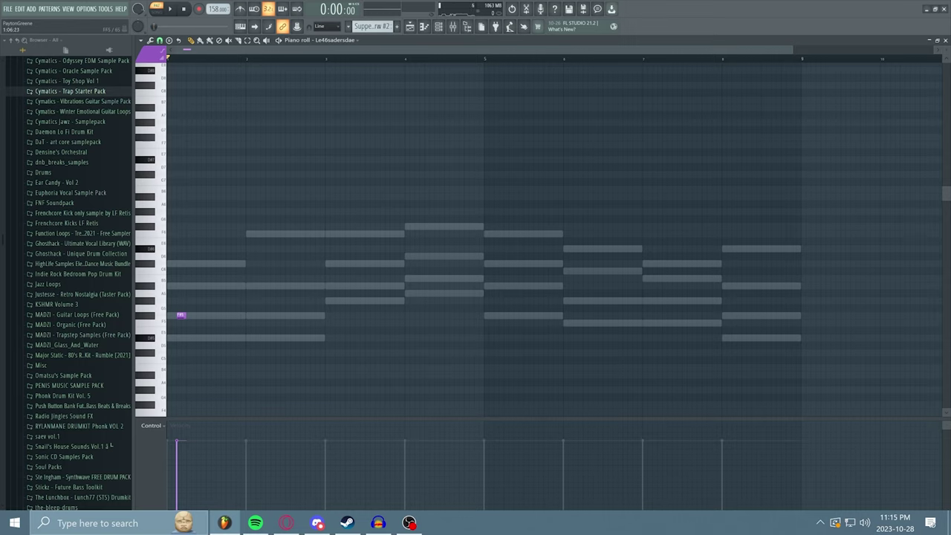
Continue the lead in bar 1 with short F#5, F5 and F#5 notes
click(198, 316)
click(216, 323)
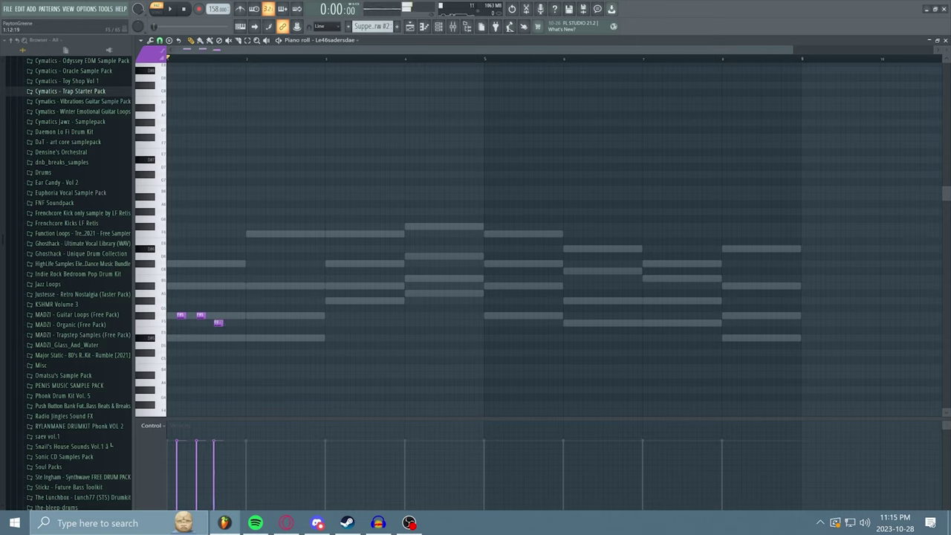
right_click(220, 323)
click(220, 323)
click(225, 315)
right_click(225, 315)
Add a very short G#5 leading into a longer A#5 at the start of bar 2, and play the pattern
key(d)
click(250, 301)
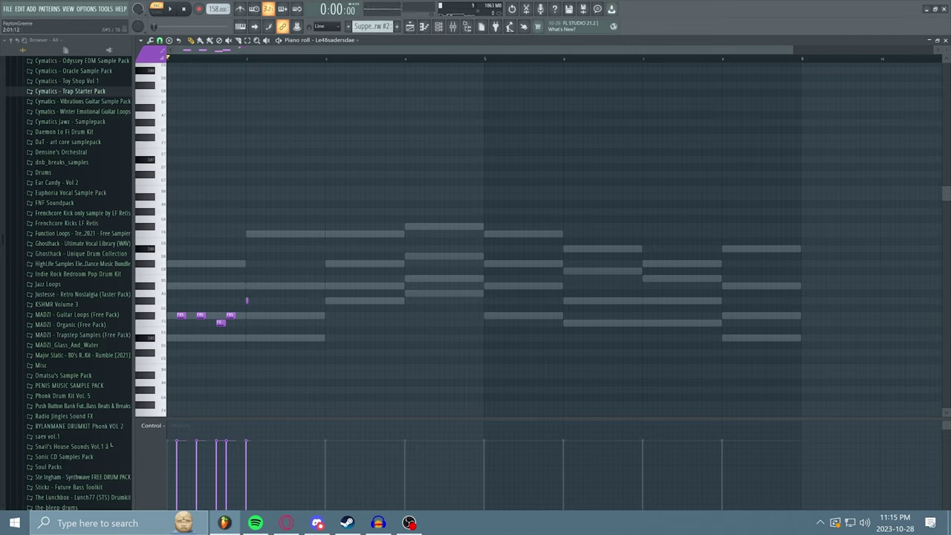
click(250, 285)
key(space)
key(space)
Add short G#5, A#5 and D#5 lead notes in the second half of bar 2 and play the pattern
click(290, 301)
click(300, 285)
click(321, 337)
key(space)
key(space)
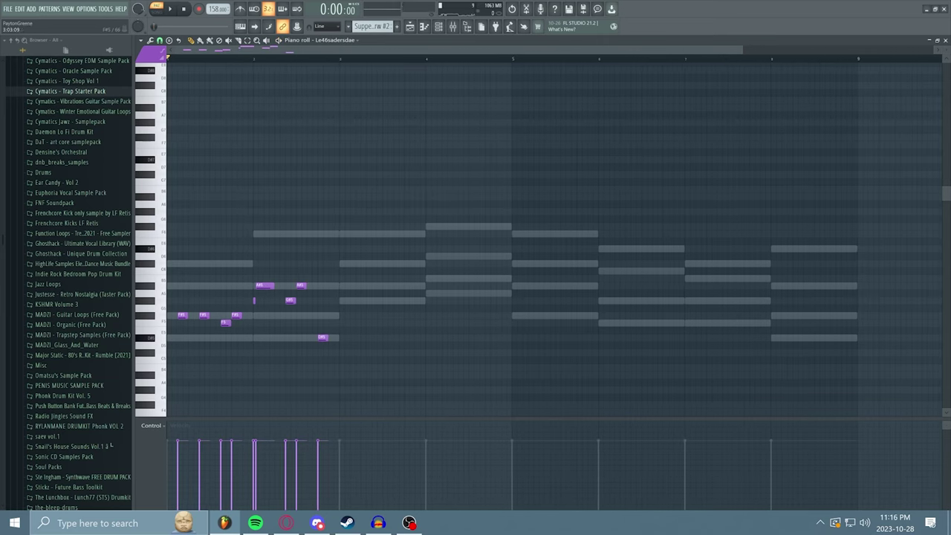
Try a very short F#5 leading into short G#5 and F#5 lead notes at the start of bar 3, and play the pattern
click(351, 316)
click(357, 301)
click(364, 315)
key(space)
key(space)
key(space)
Try continuing bar 3 with a longer F#5 followed by a longer G#5, and play the pattern
click(385, 285)
key(space)
key(space)
click(384, 315)
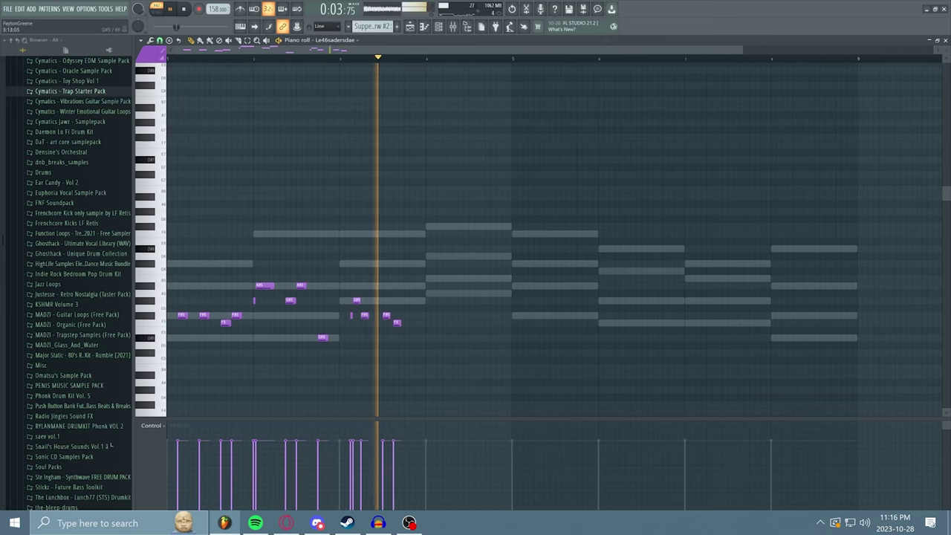
drag(368, 316, 381, 316)
click(385, 300)
key(space)
key(space)
Add a short C#6 near the end of bar 3 and D6 and B5 lead notes in bar 4
click(407, 263)
key(space)
key(space)
key(space)
key(space)
click(430, 256)
click(451, 278)
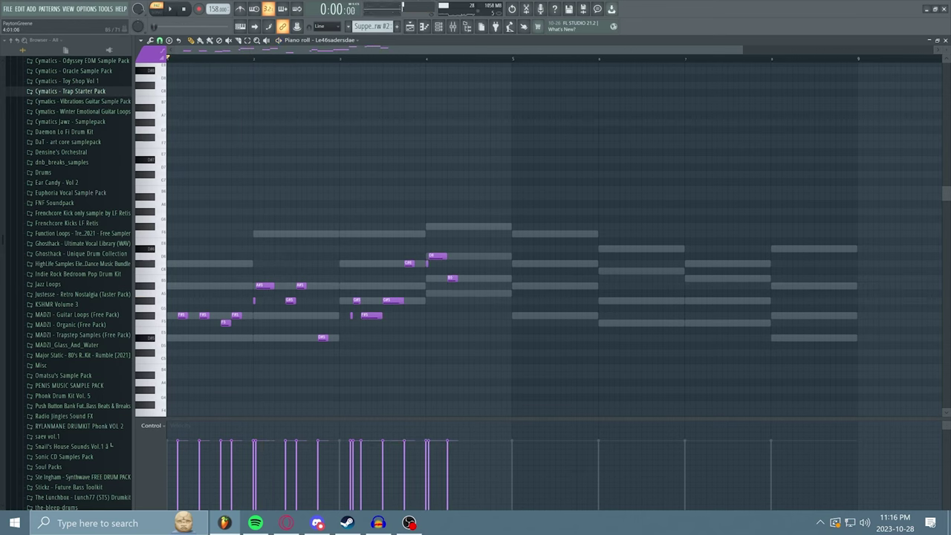
Replace the F#5 and G#5 lead notes in bar 3 with short C#6 and B5 notes, and play the pattern
right_click(394, 301)
click(384, 322)
click(395, 286)
right_click(398, 285)
right_click(387, 322)
right_click(370, 315)
right_click(357, 301)
key(space)
key(space)
key(space)
key(space)
key(space)
right_click(352, 316)
Finish bar 4 with A5 and B5 lead notes, start bar 5 on a longer A#5, and play the pattern
key(space)
key(space)
key(space)
key(space)
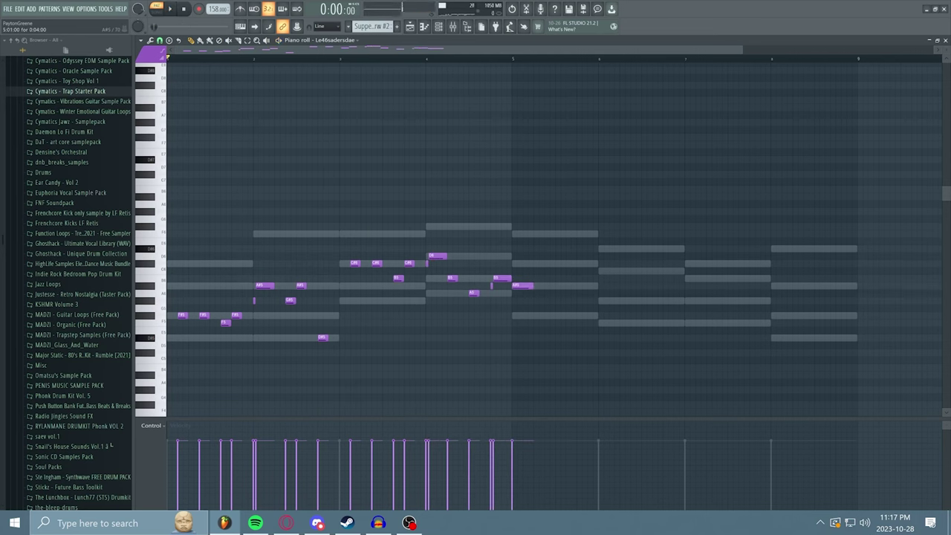
Try G#5, F#5 and F5 lead notes across bars 5 and 6, and delete the F#5 and F5 notes
click(555, 300)
click(608, 300)
click(585, 315)
click(641, 315)
click(672, 322)
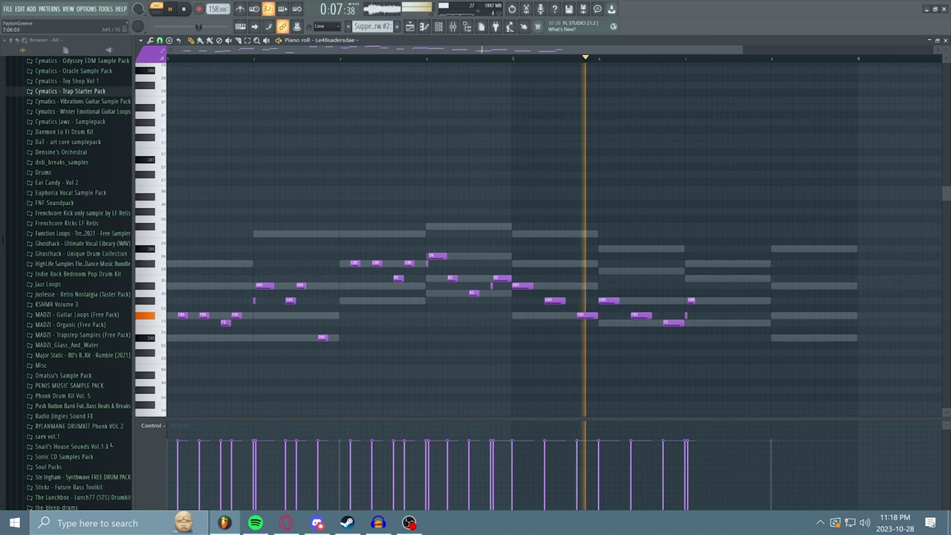
right_click(672, 323)
right_click(641, 315)
right_click(585, 315)
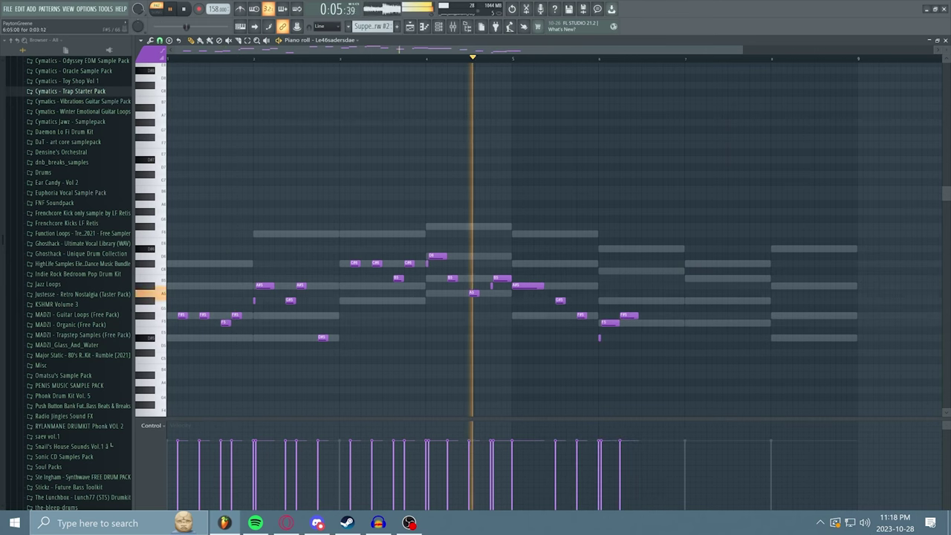
Complete the lead through bar 8, climbing from D#5 to C#6 in bar 7 and descending to D#5 in bar 8, playing it back
key(space)
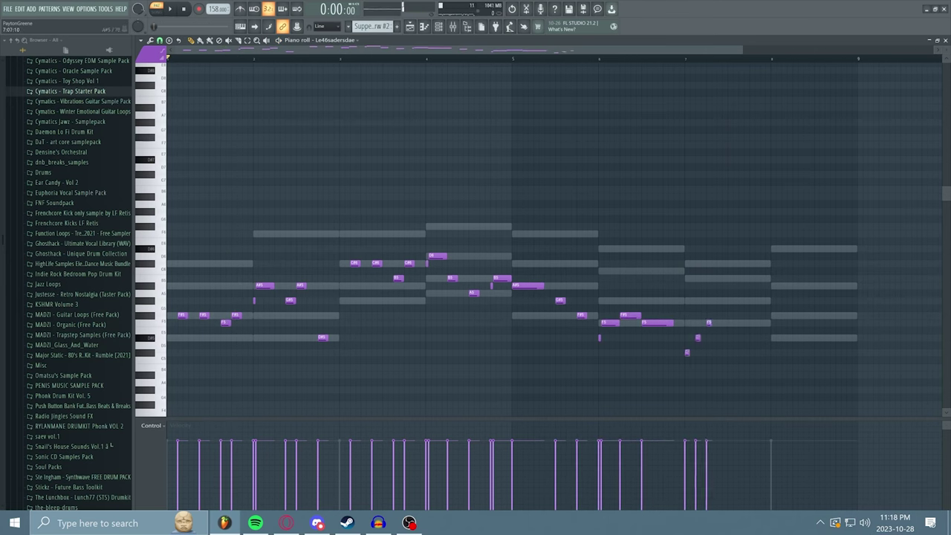
key(space)
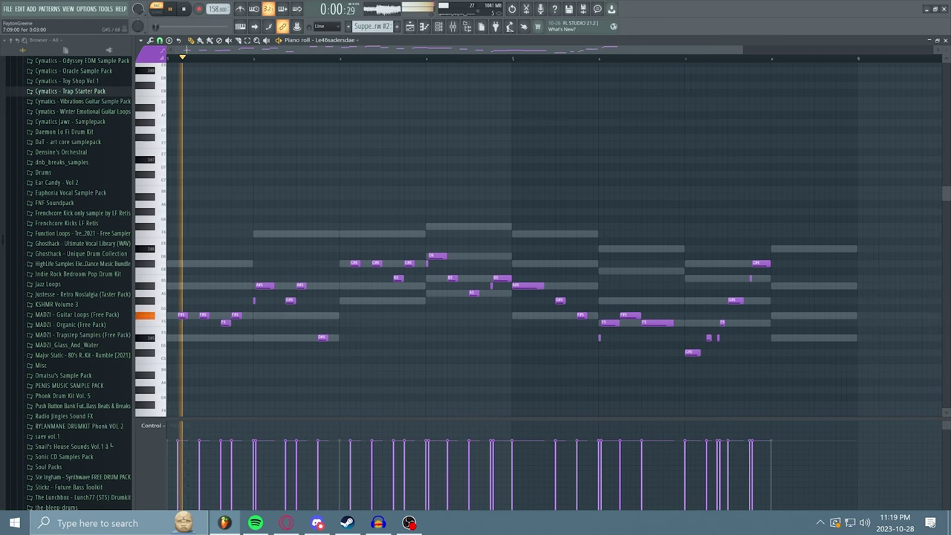
key(space)
key(space)
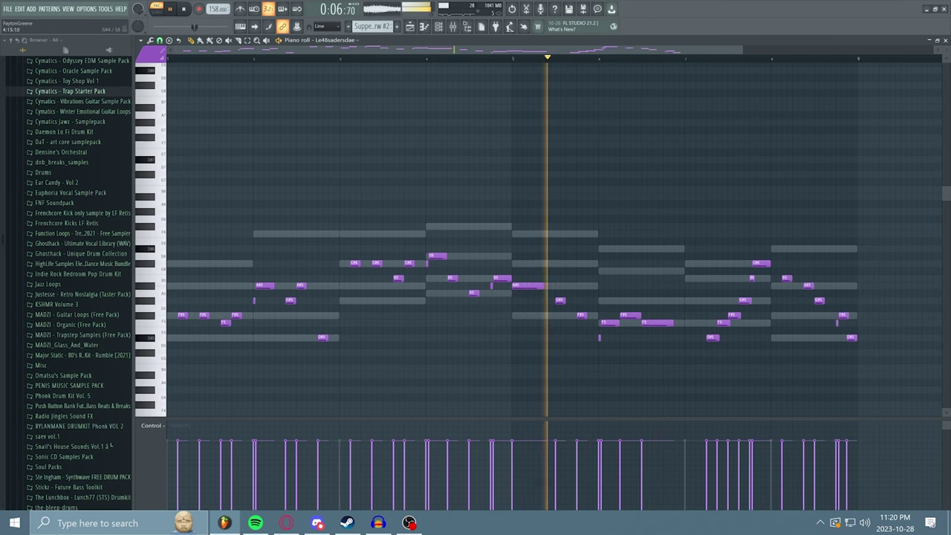
key(space)
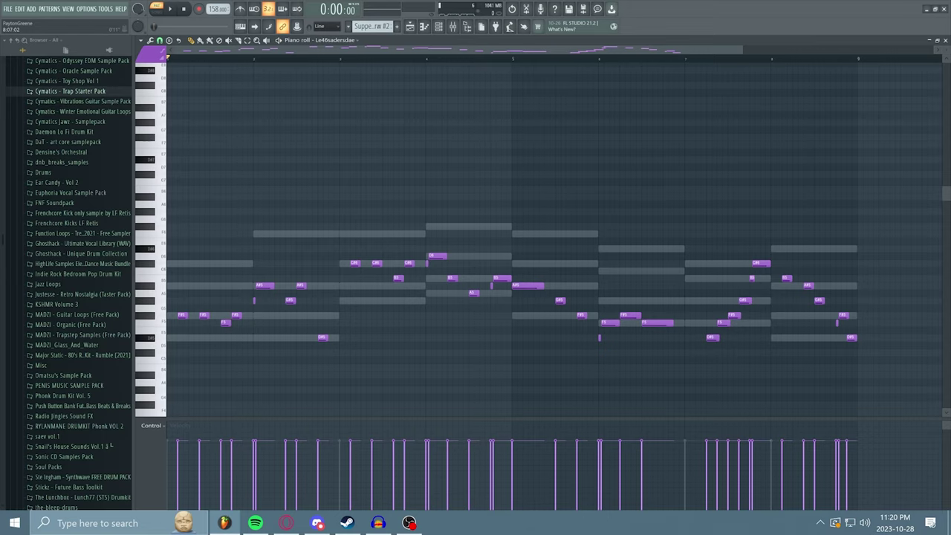
Play the finished lead melody from the start of bar 2
drag(741, 50, 399, 49)
click(385, 59)
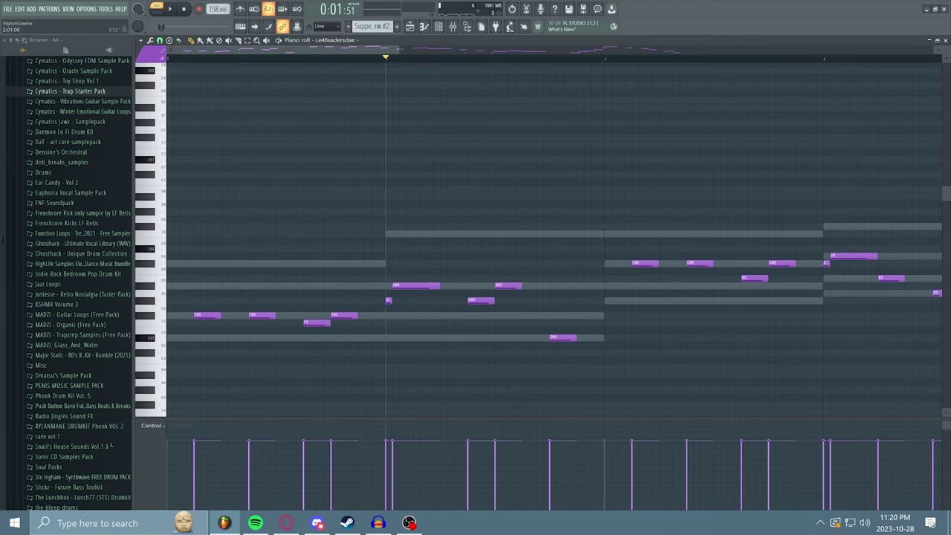
key(space)
key(space)
drag(399, 50, 806, 50)
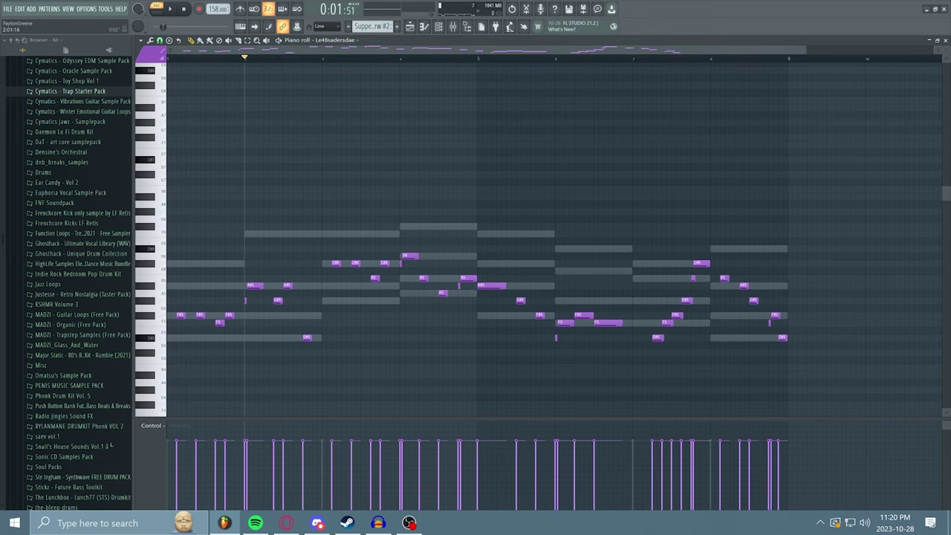
key(space)
Cut the lead notes out of Supperdaweaerw #2 and paste them into the Le46sadersdae #2 pattern
click(20, 9)
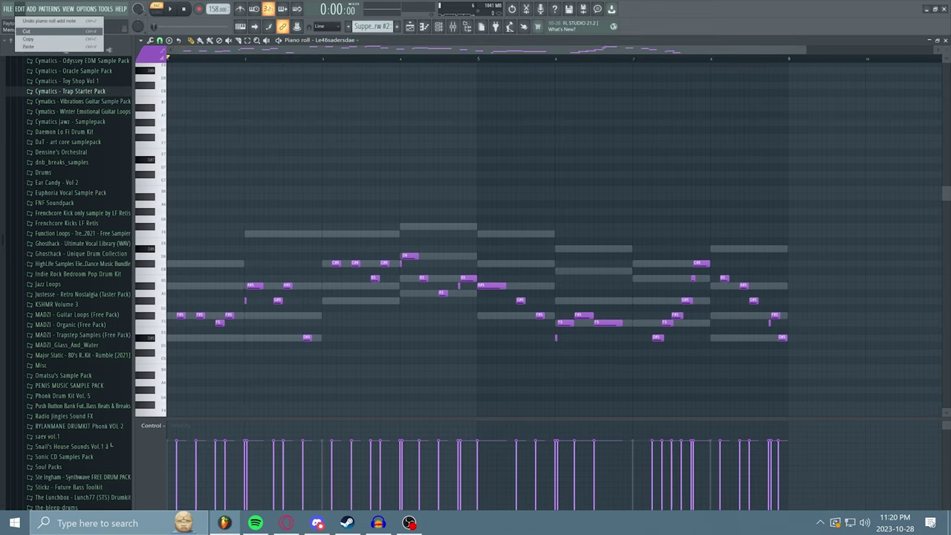
click(26, 31)
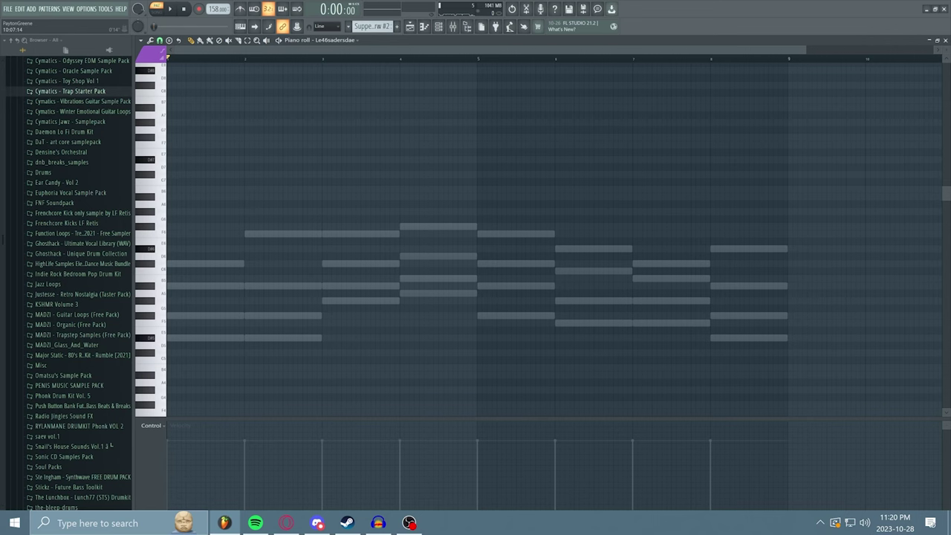
key(F5)
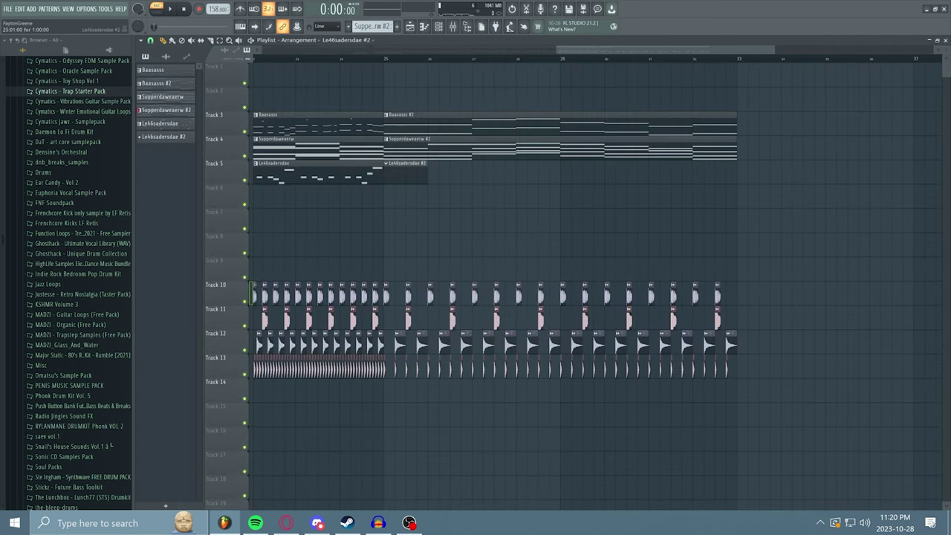
key(F7)
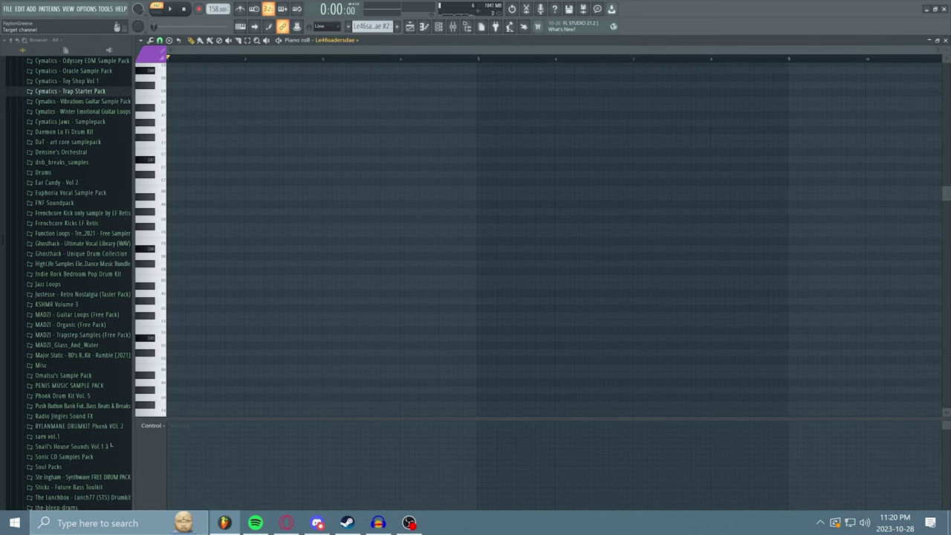
click(8, 9)
mouse_move(20, 10)
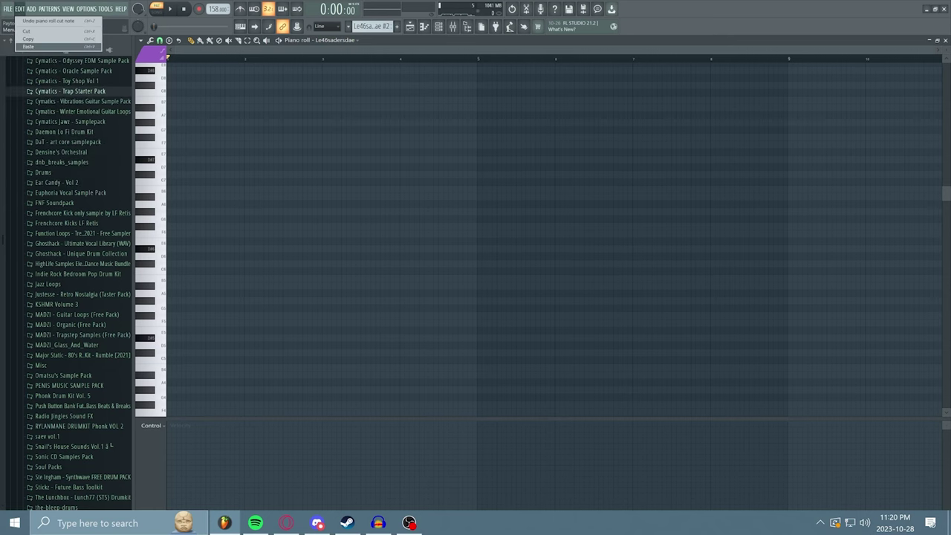
key(Return)
key(F5)
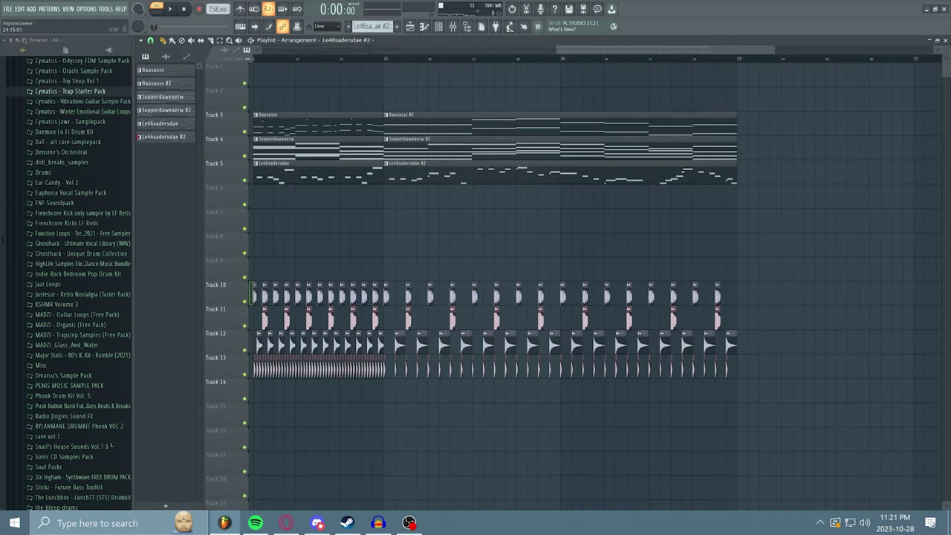
Play the eight-bar variation in the playlist with its new lead
key(space)
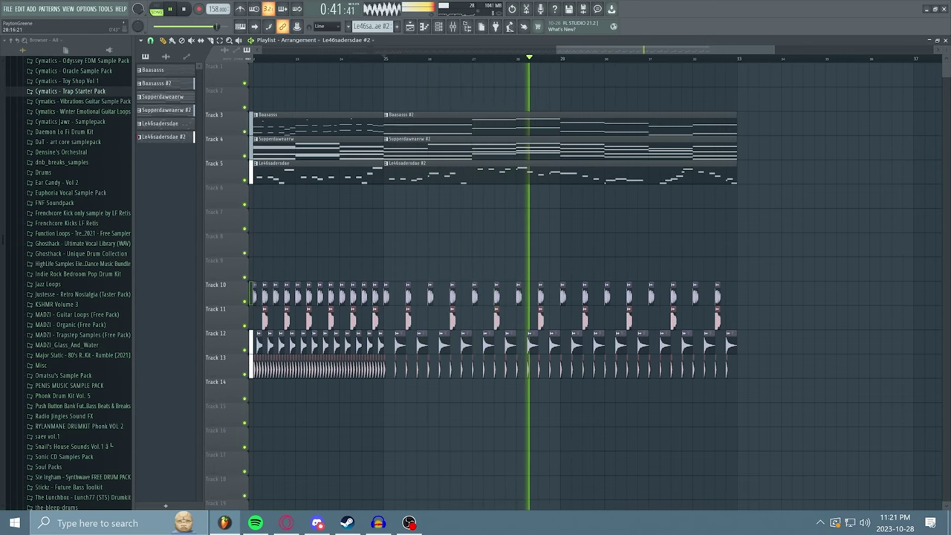
drag(557, 50, 543, 50)
scroll(491, 282, down, 3)
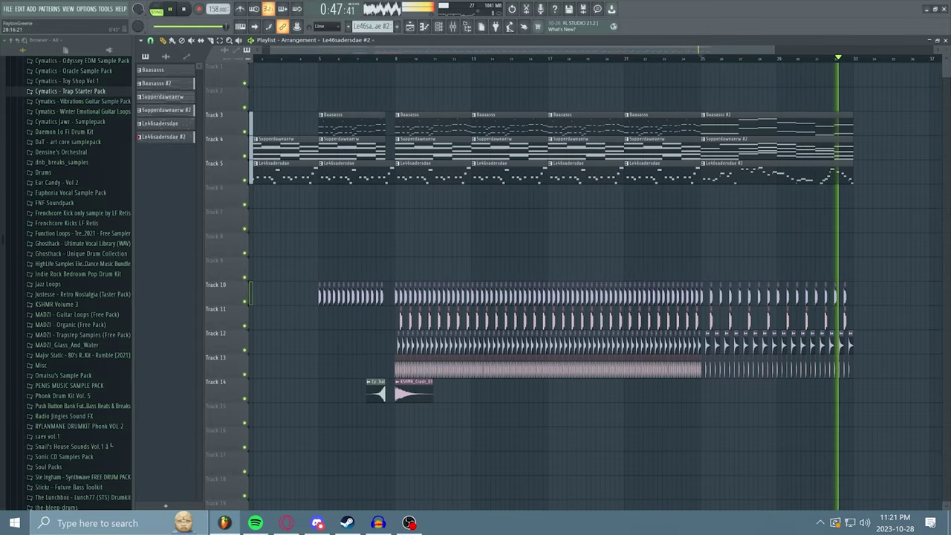
key(space)
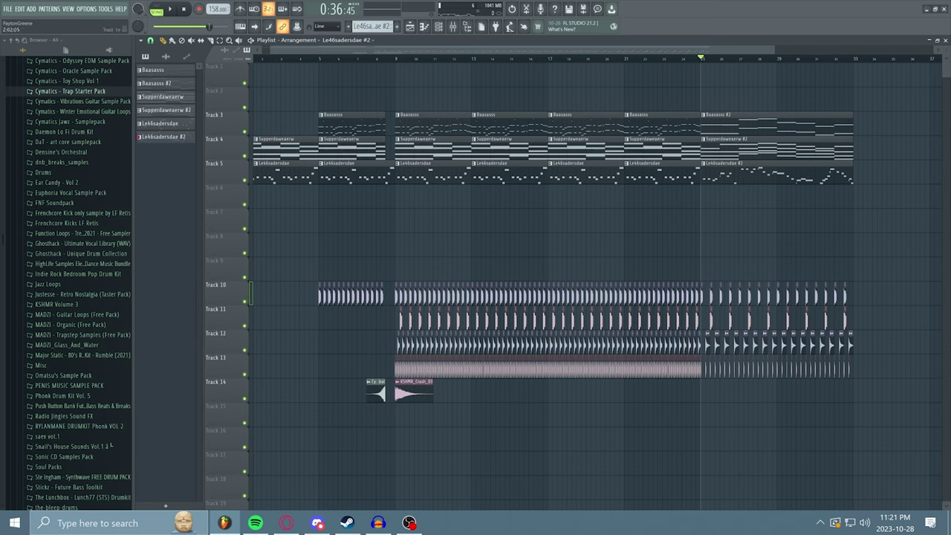
Place KSHMR_Crash_03 at bar 25 on track 14 with the Zoom Reverse Cymbal from bar 24 leading into it, and play the transition
click(419, 393)
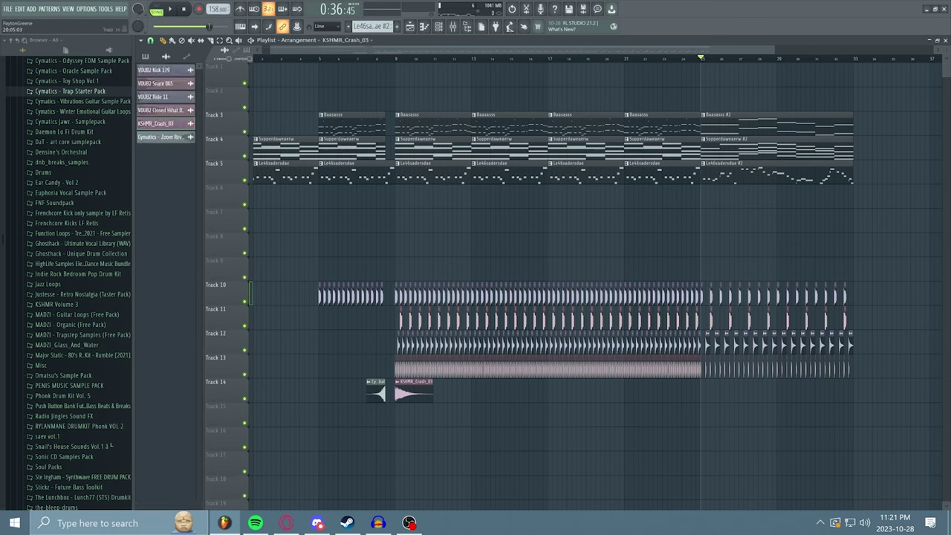
mouse_move(684, 393)
mouse_down()
mouse_move(703, 393)
mouse_move(684, 393)
mouse_up()
click(377, 393)
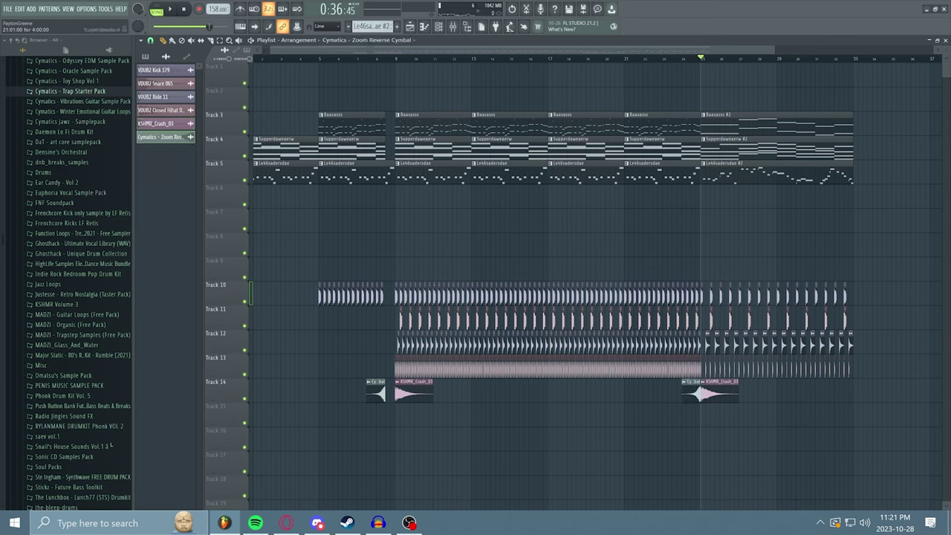
click(682, 58)
key(space)
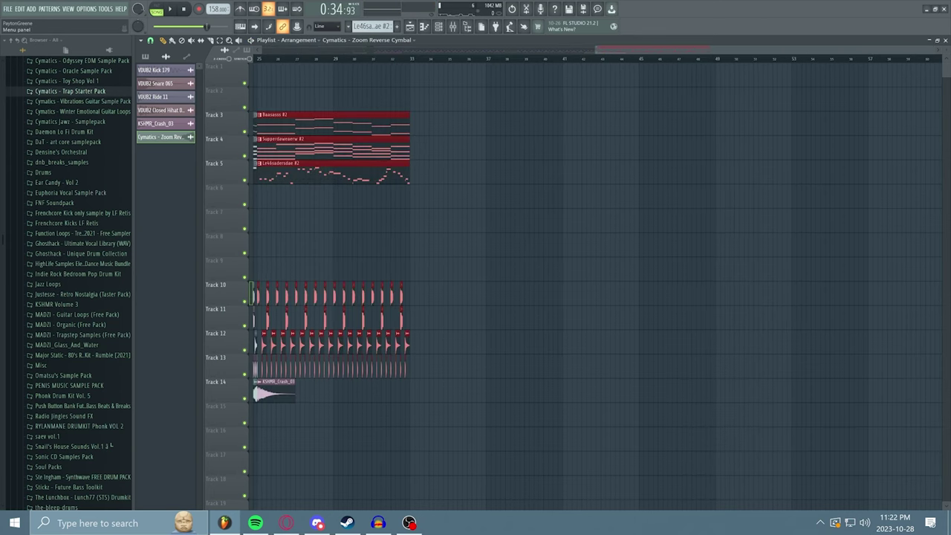
Duplicate the bass, chord, lead and drum clips of the section starting at bar 25, and place the copy at bar 33
click(20, 9)
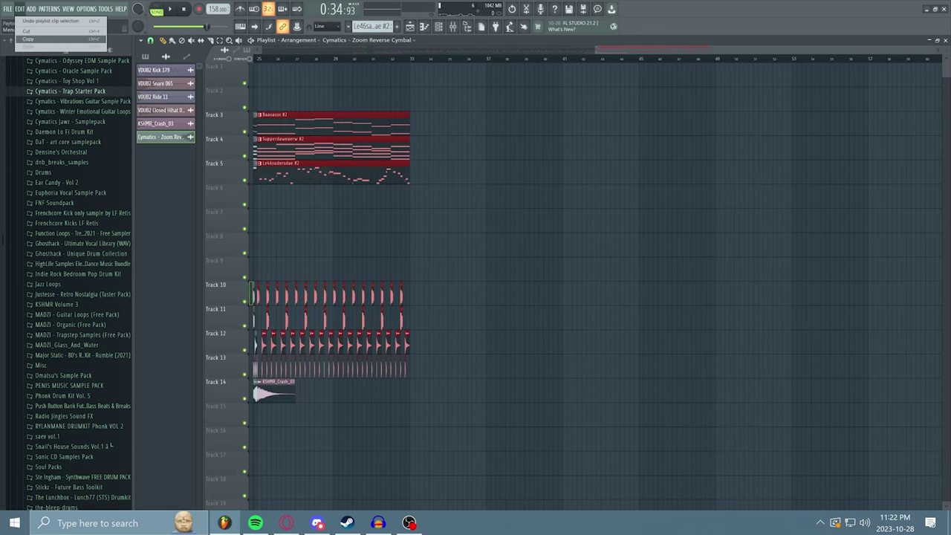
click(28, 38)
click(20, 9)
click(28, 46)
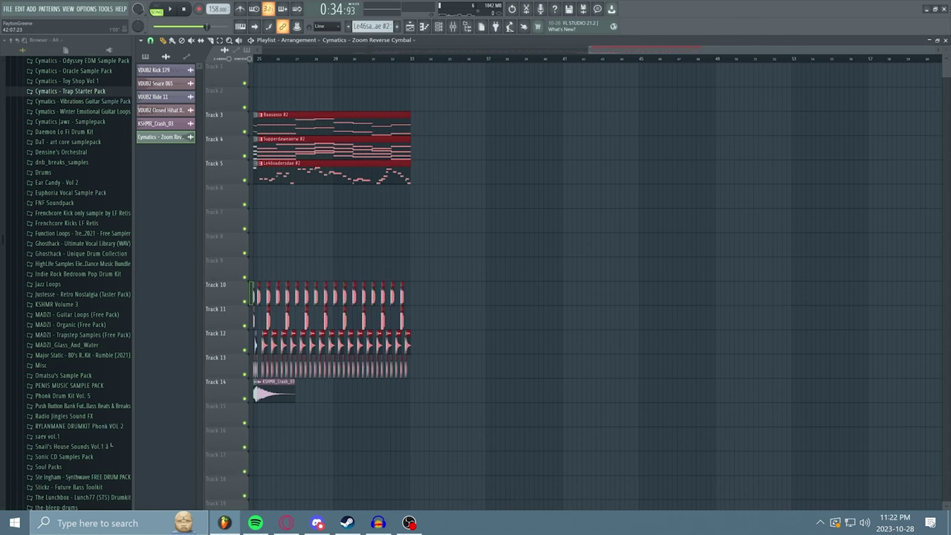
drag(589, 50, 261, 50)
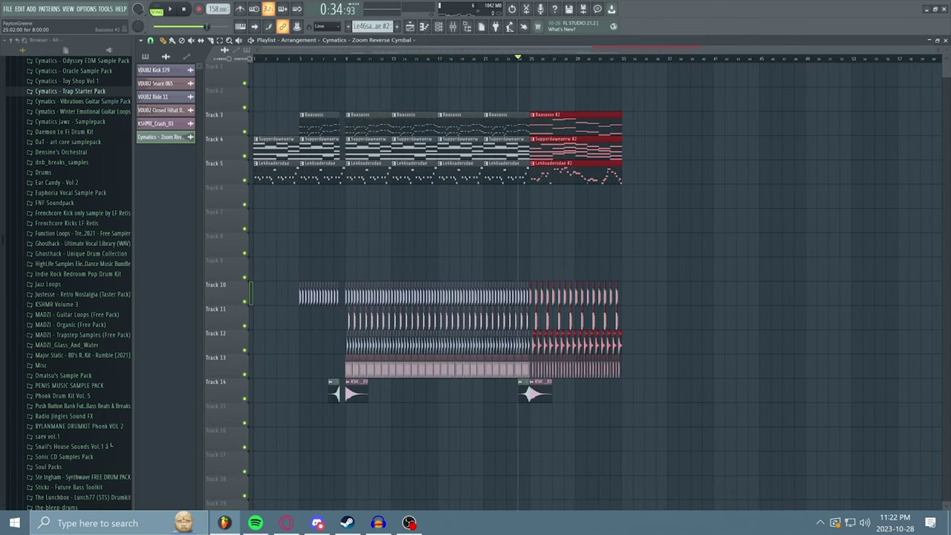
key(ctrl+b)
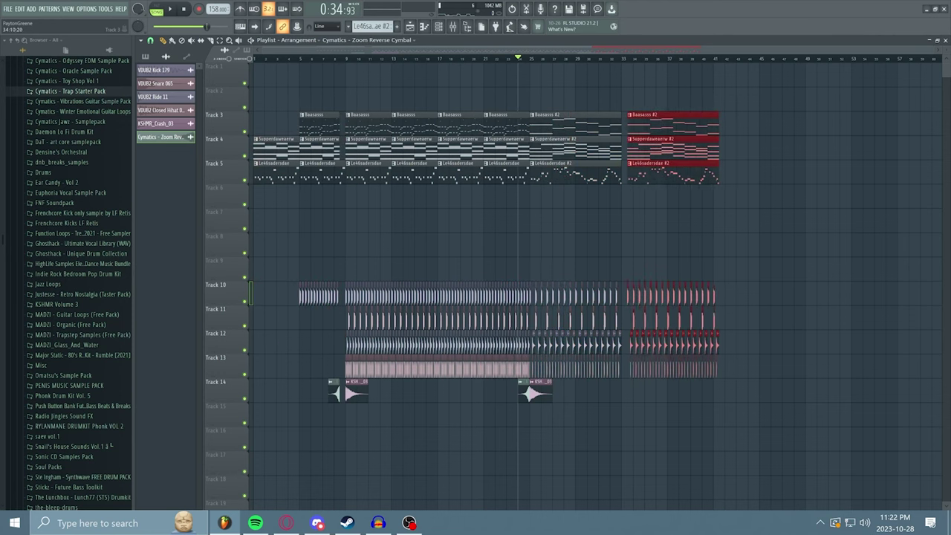
drag(640, 123, 634, 124)
click(634, 123)
click(708, 59)
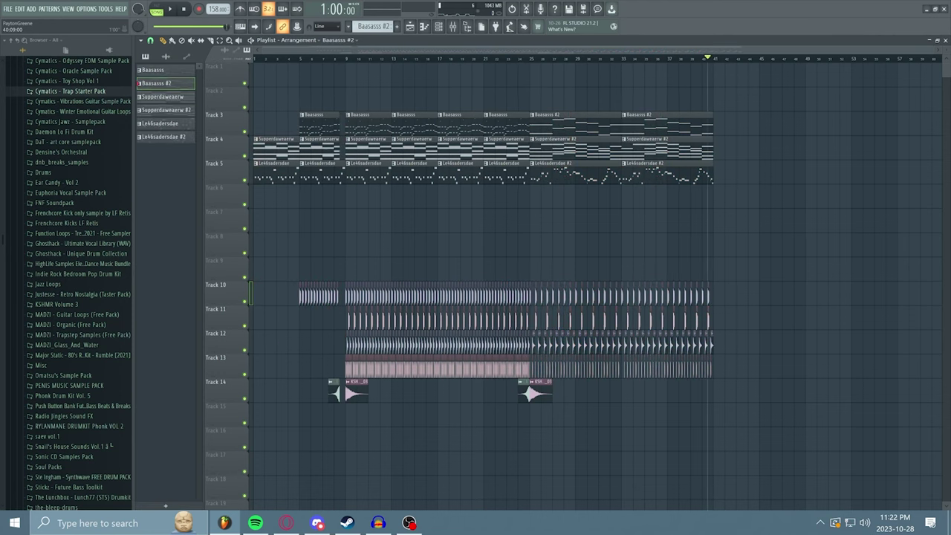
key(space)
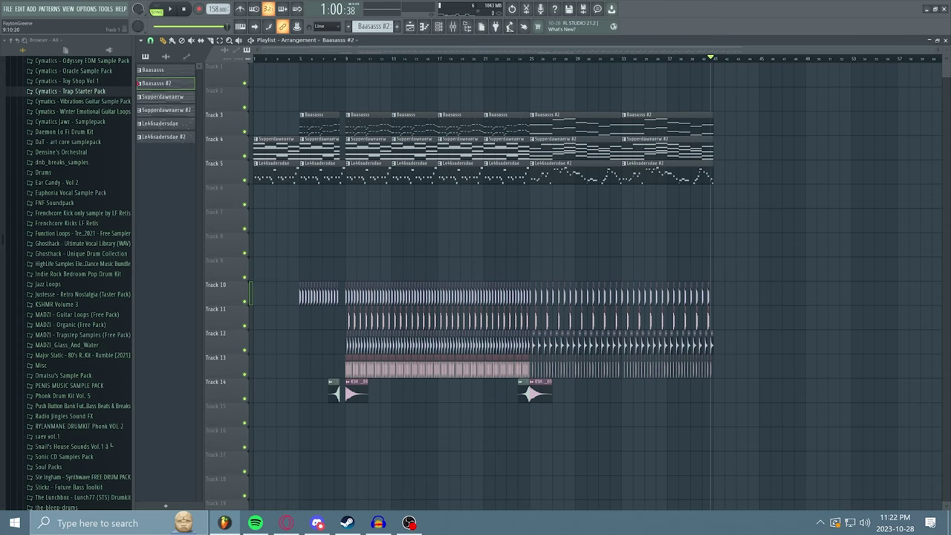
Place a Baasasss clip at bar 41 on track 3 and make it a unique pattern
click(367, 149)
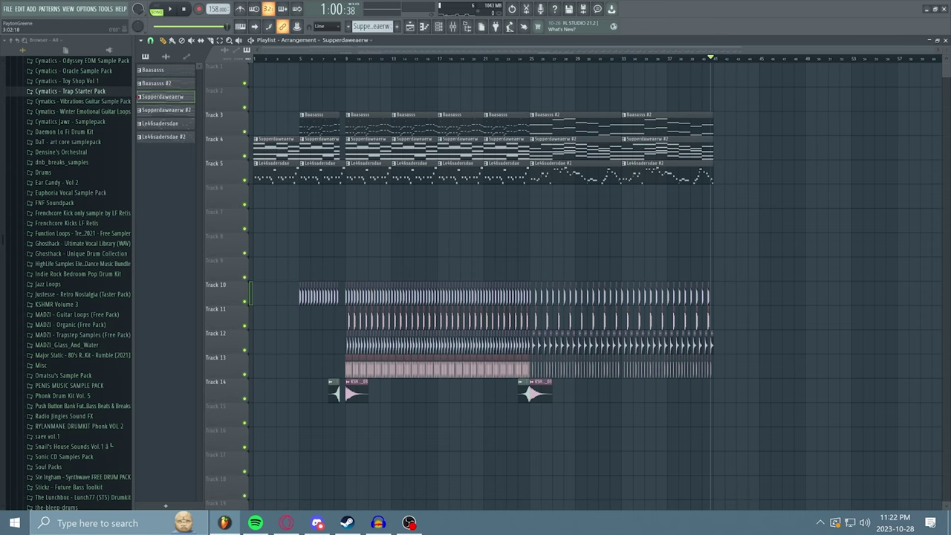
drag(257, 50, 522, 50)
click(281, 124)
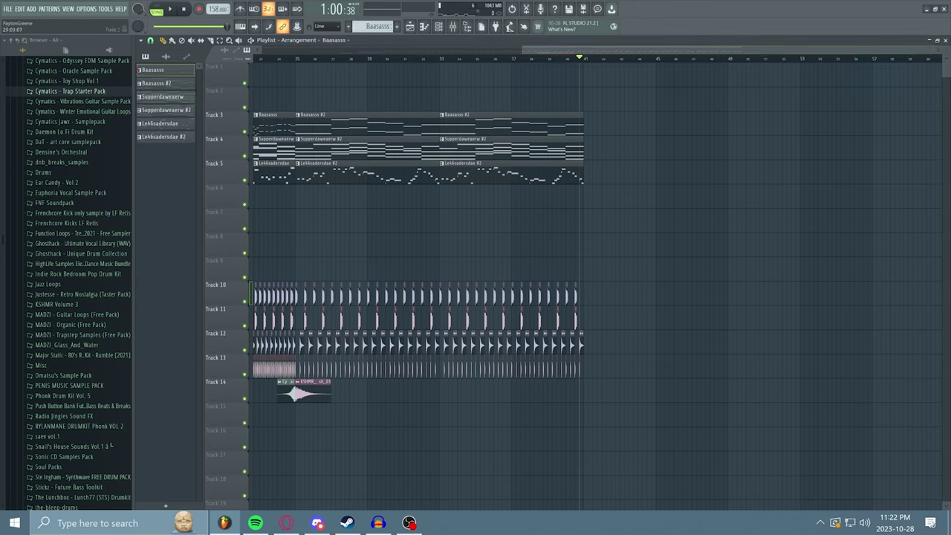
drag(600, 148, 586, 120)
key(space)
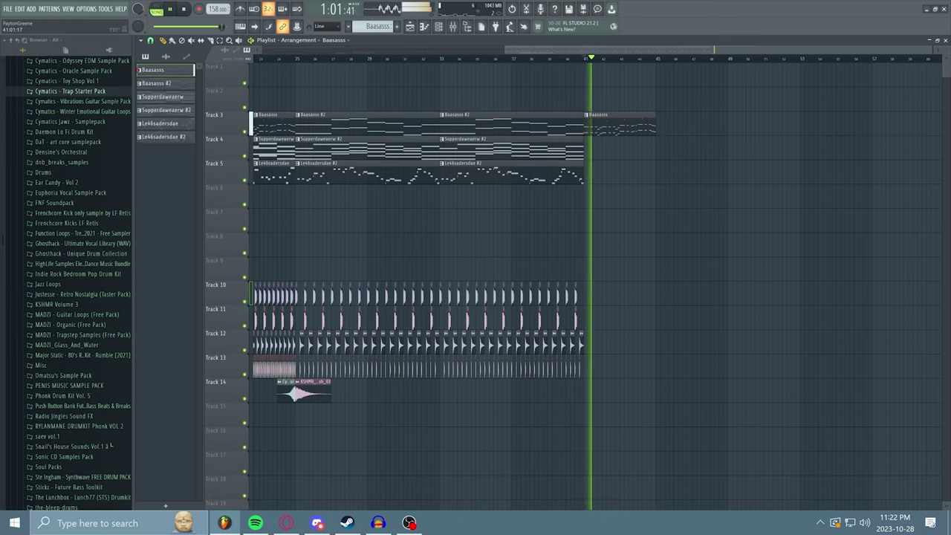
key(space)
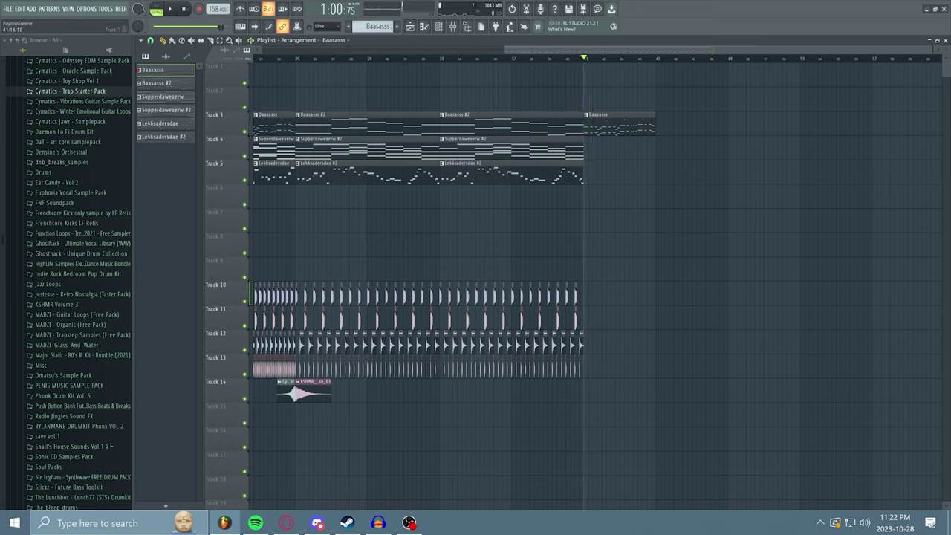
click(587, 114)
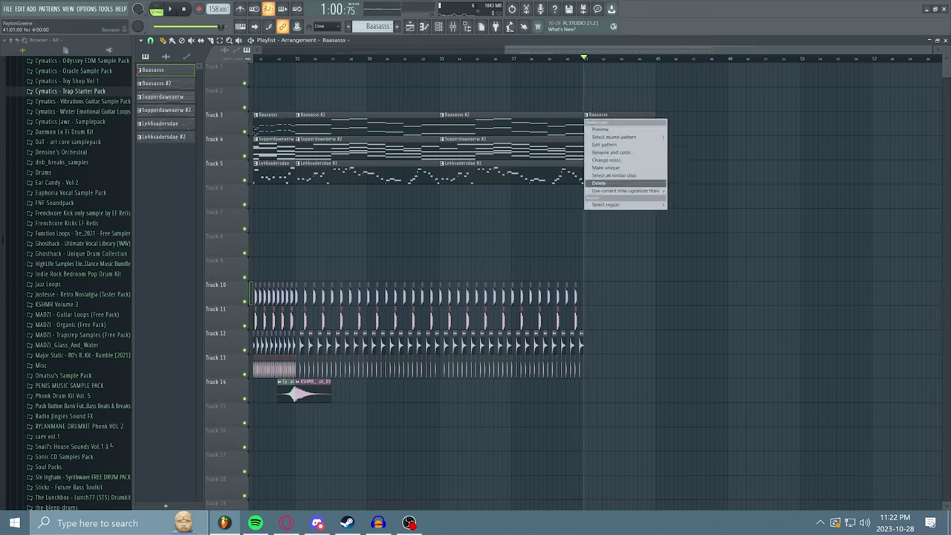
click(616, 183)
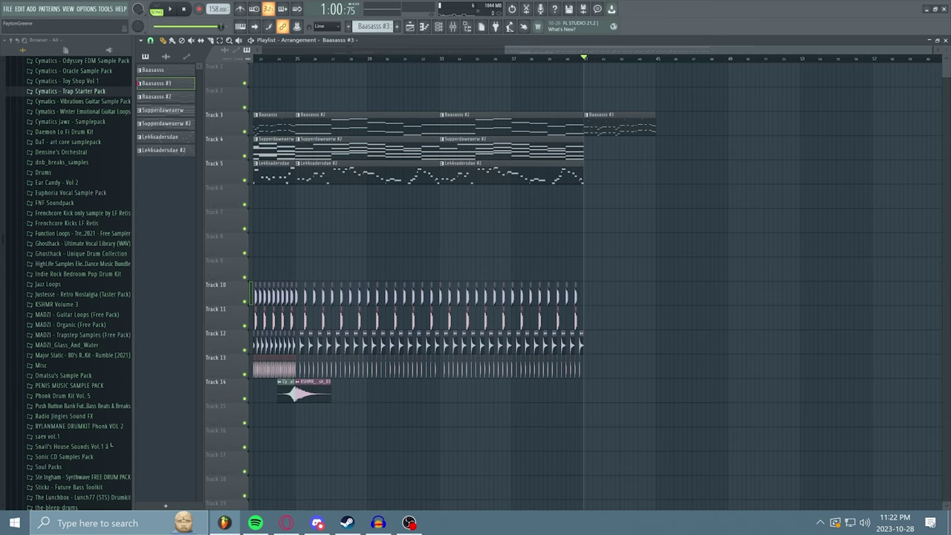
Open the Baasasss #3 pattern's Baasasss notes in the piano roll and cut them all
click(424, 27)
click(327, 40)
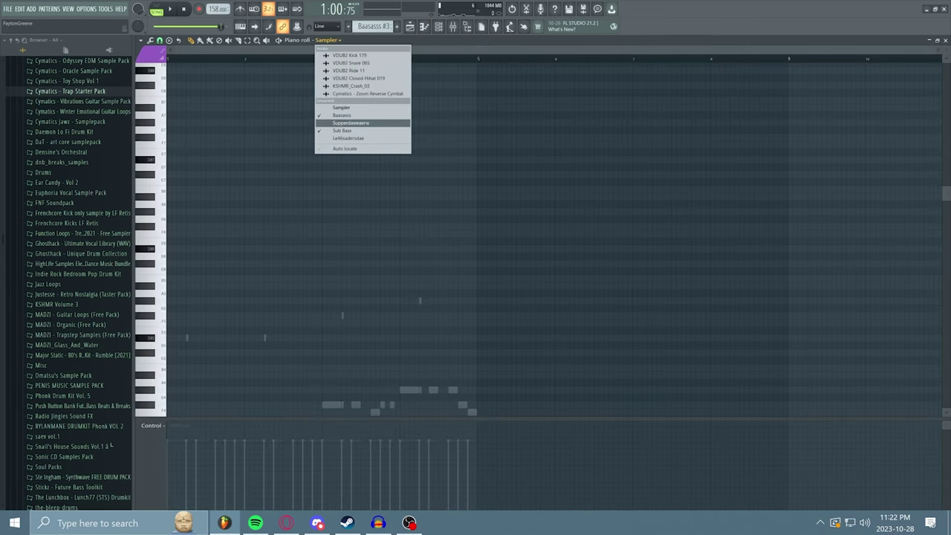
click(341, 115)
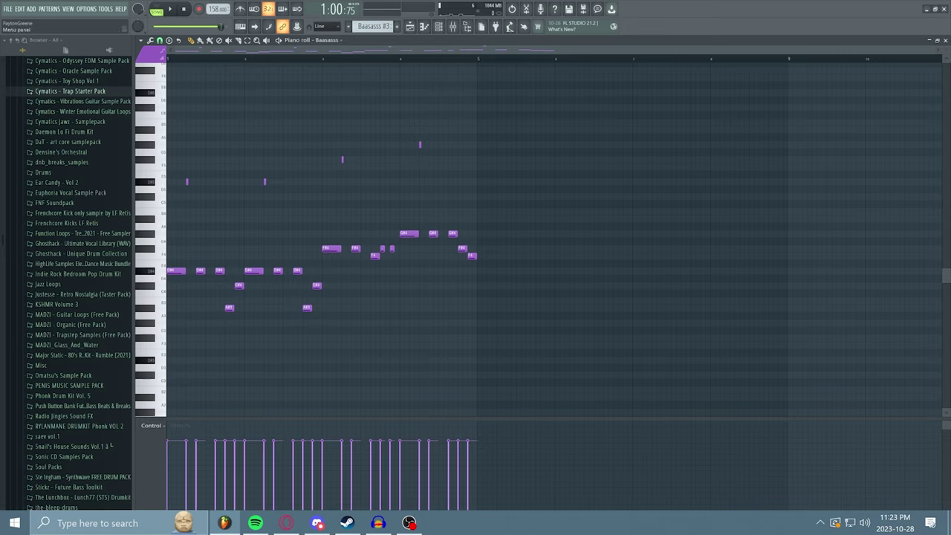
click(21, 9)
click(34, 31)
Draw four D#4 bass notes over the first half of bar 1, one of them short, and remove the trial C#4 note
click(170, 271)
click(185, 271)
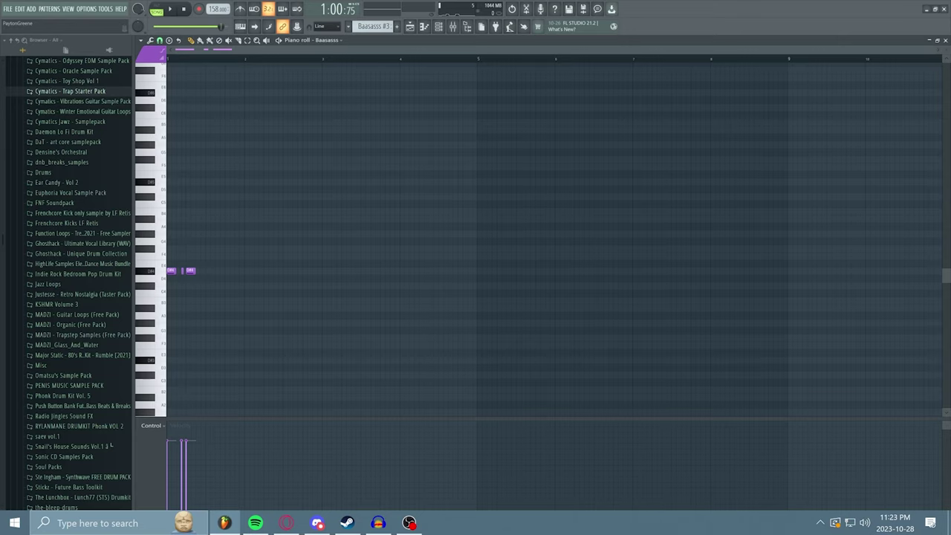
drag(934, 50, 864, 50)
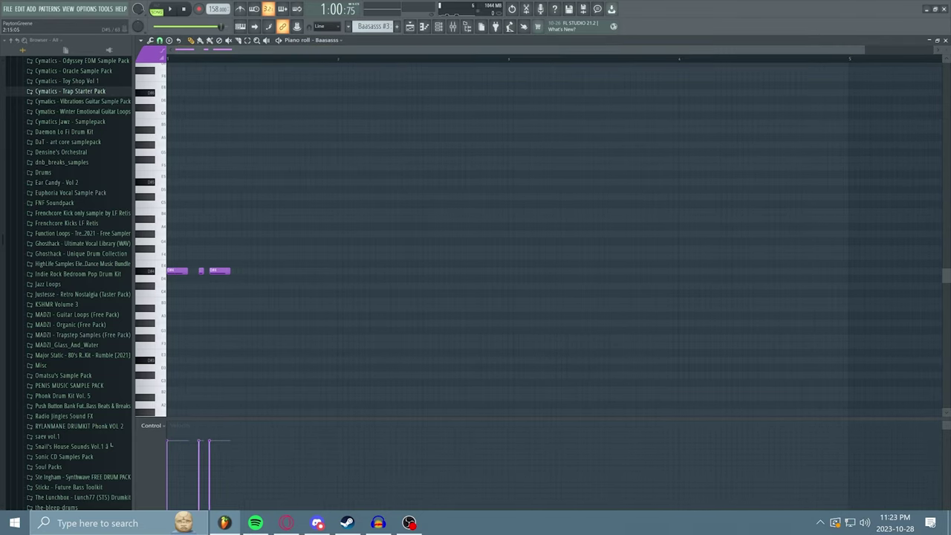
click(246, 285)
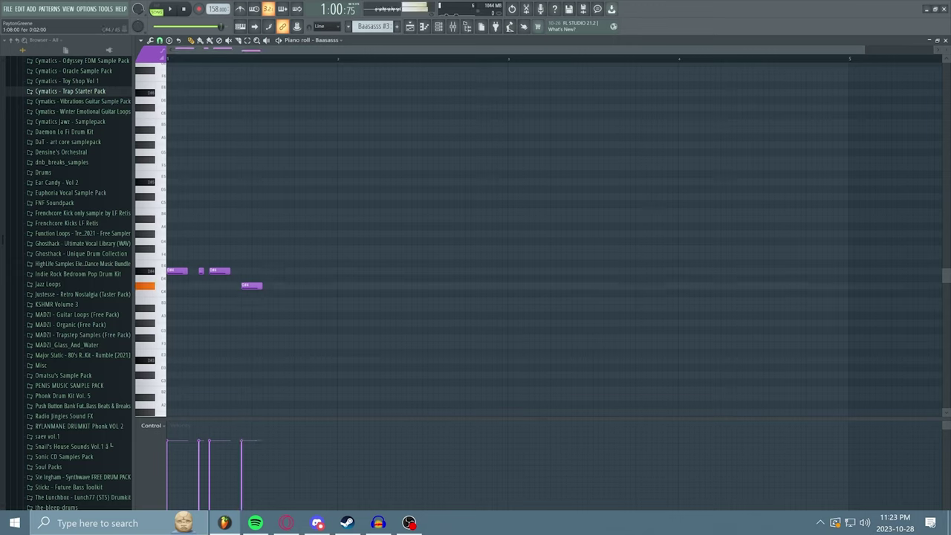
click(257, 271)
drag(261, 286, 251, 285)
key(space)
key(space)
right_click(245, 286)
Complete bar 1 of the bass with a short D#5 accent, three short D#4 notes and a closing D#5
click(235, 182)
click(286, 271)
click(296, 271)
click(308, 271)
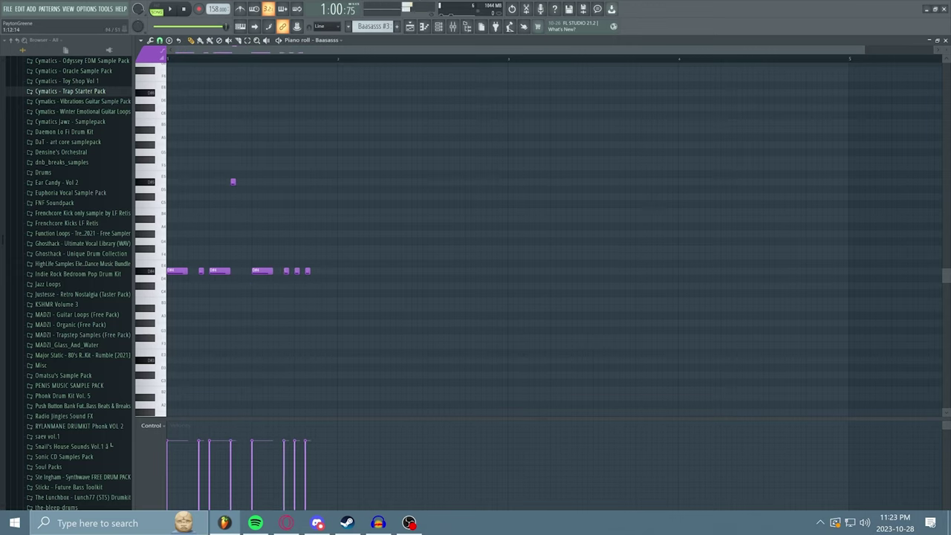
click(319, 182)
Draw the bar 2 bass line with C#4, B3, four more C#4 notes and a closing C#5, and play it
click(341, 285)
click(362, 301)
click(404, 285)
click(437, 285)
click(490, 197)
key(space)
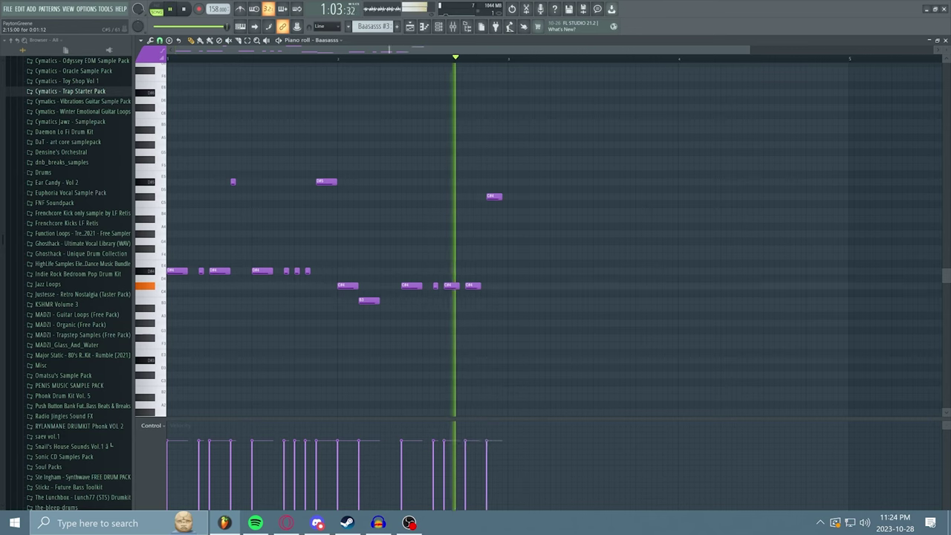
Try a copy of the two-bar bass phrase in bars 3 and 4 transposed up one semitone, and play it
key(space)
key(ctrl+z)
key(ctrl+b)
key(shift+Up)
key(space)
key(space)
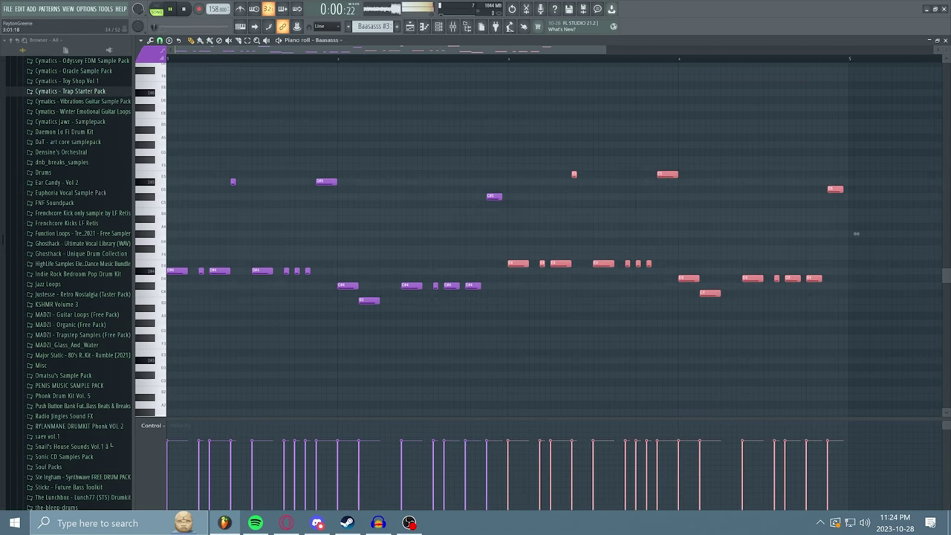
Try lower transpositions of the copied bass phrase during playback, and cut the copy from bars 3 and 4
key(shift+Down)
key(shift+Down)
key(space)
key(space)
key(space)
key(shift+Up)
key(space)
key(ctrl+x)
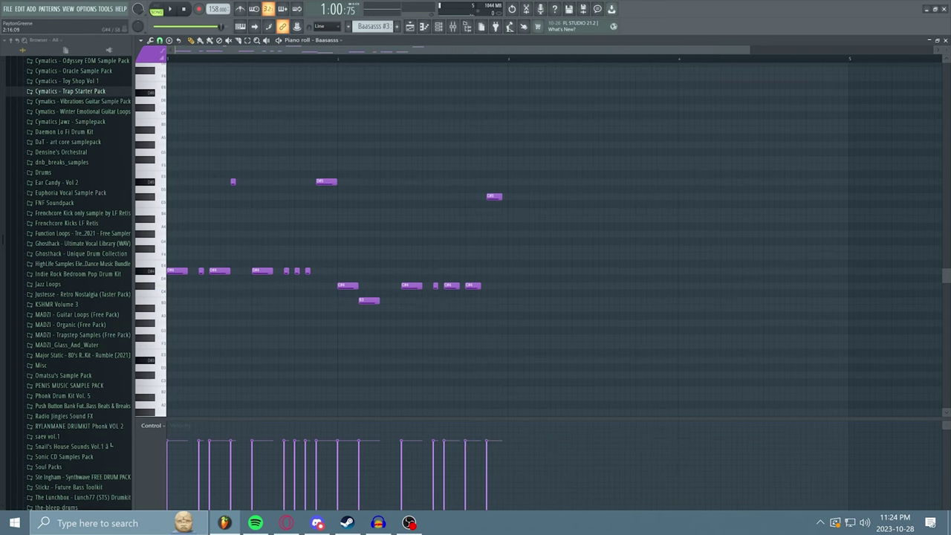
Draw a descending bass run in bar 3 with G#4, a short F#4, F4 and D#4, followed by three short D#4 notes
click(511, 234)
click(553, 249)
key(space)
key(space)
drag(556, 249, 534, 249)
click(543, 257)
click(554, 271)
click(585, 271)
click(595, 271)
click(606, 271)
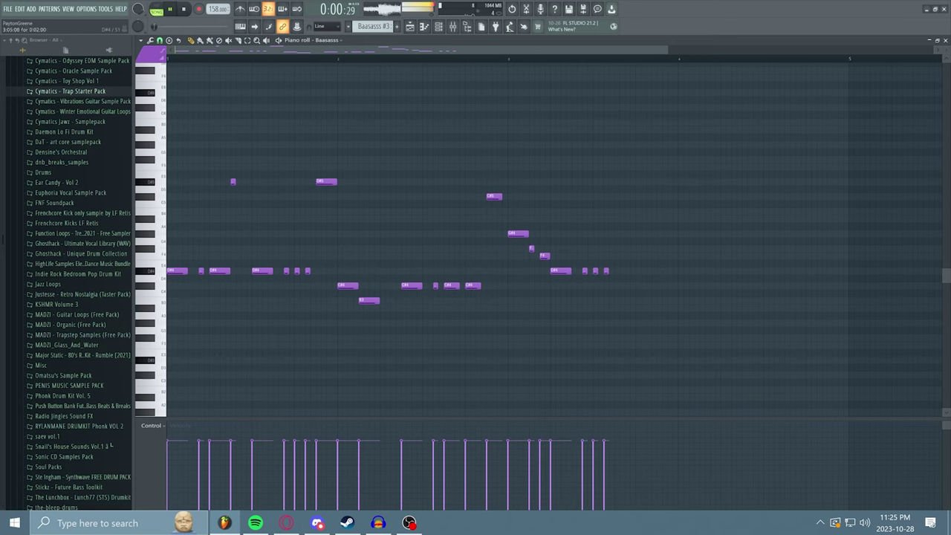
Finish bar 3 of the bass with D#4, C#4 and D#4 notes, and fill bar 4 with A#4 and G#4 notes
click(619, 271)
click(640, 286)
click(661, 271)
key(space)
key(space)
click(683, 219)
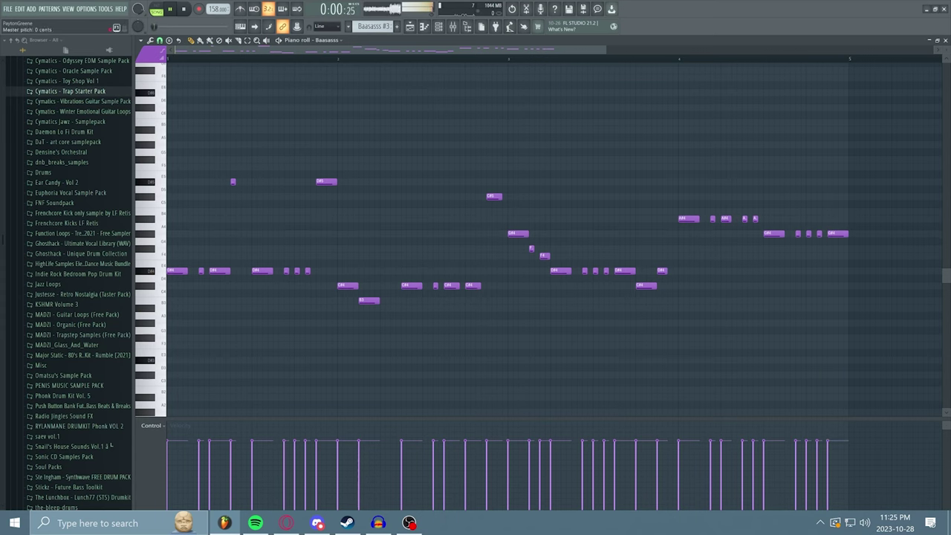
Paste the bass notes into the Sub Bass channel one octave lower and play the pattern
click(20, 9)
click(31, 47)
key(ctrl+Down)
key(space)
key(space)
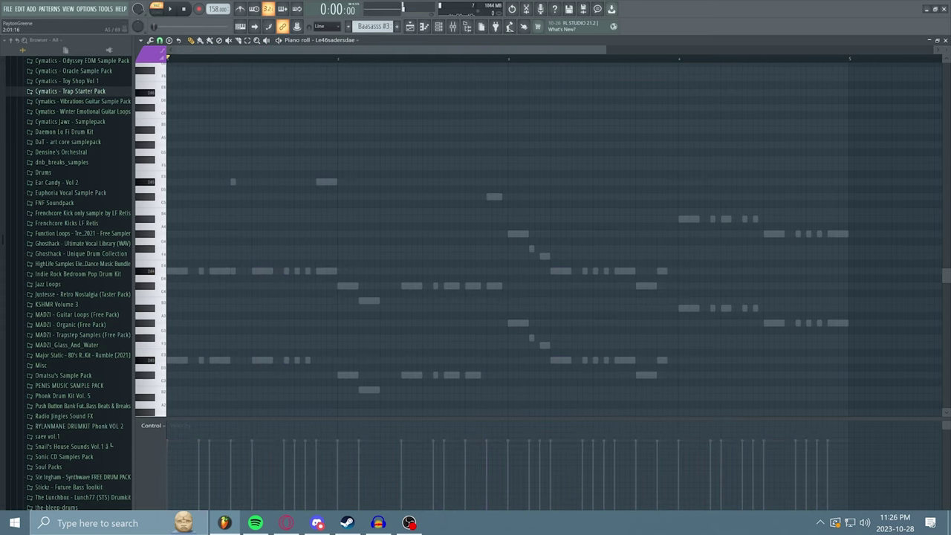
Draw a four-step chord of D#5, F#5, A#5 and C#6 at the start of the Supperdaweaerw channel
click(336, 40)
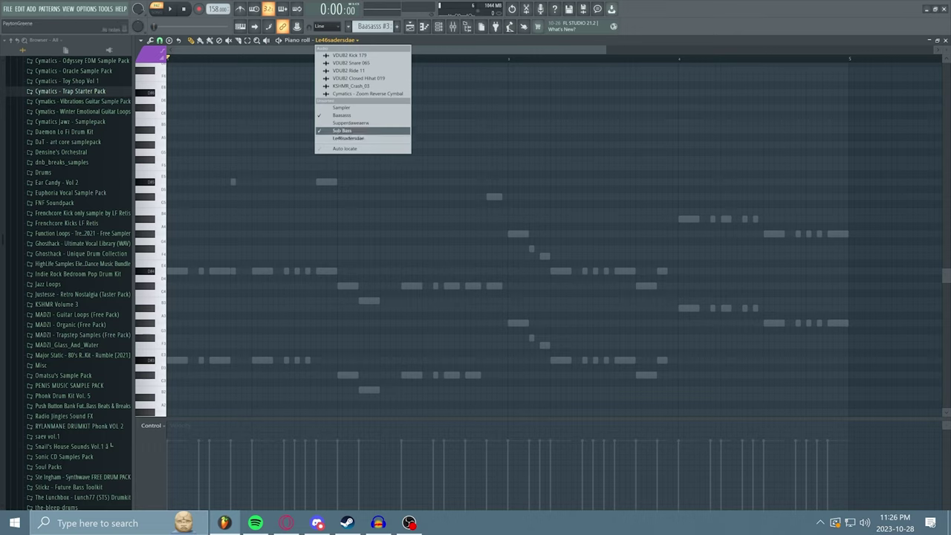
click(351, 123)
drag(181, 182, 172, 182)
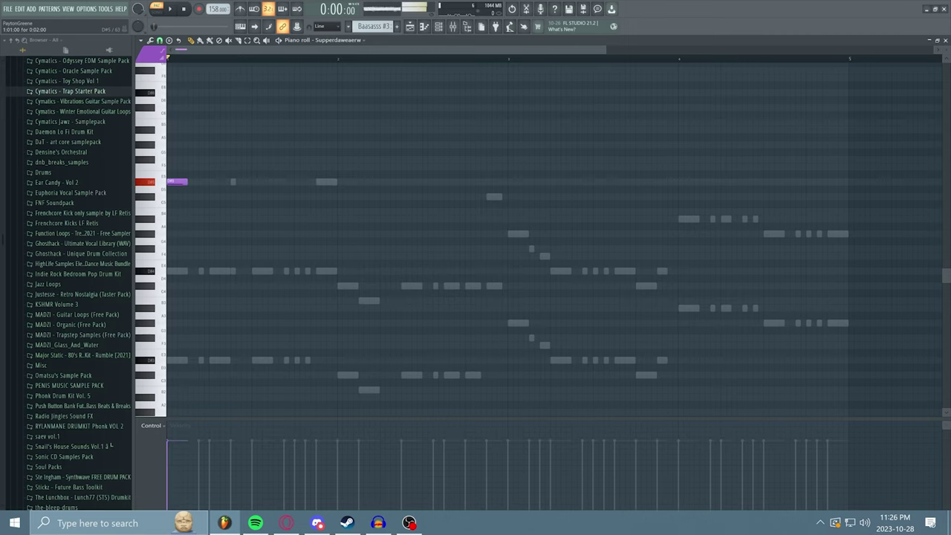
scroll(188, 175, up, 3)
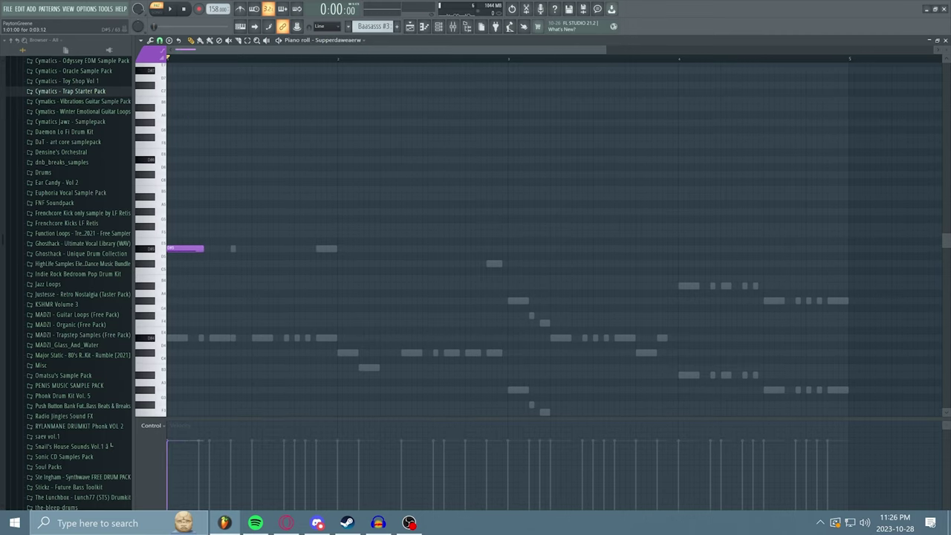
drag(182, 227, 172, 227)
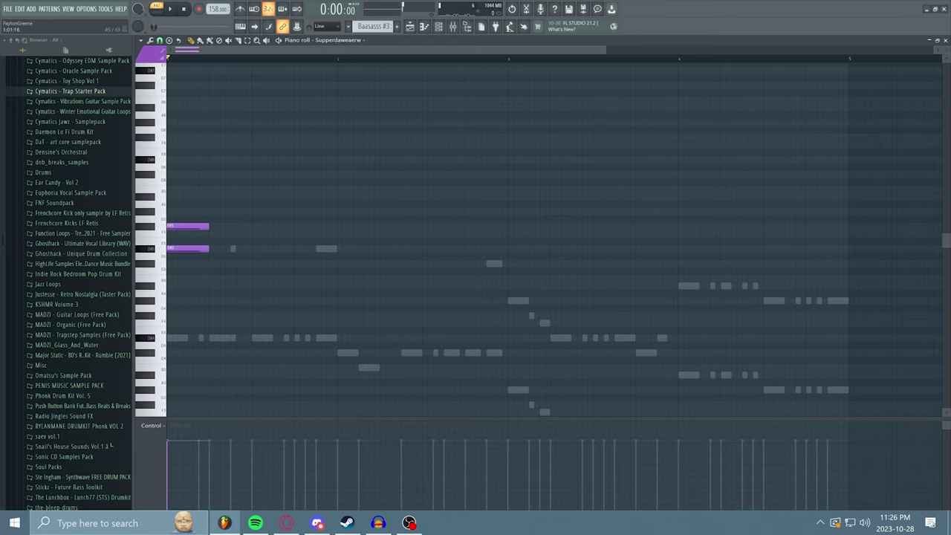
click(177, 197)
click(177, 174)
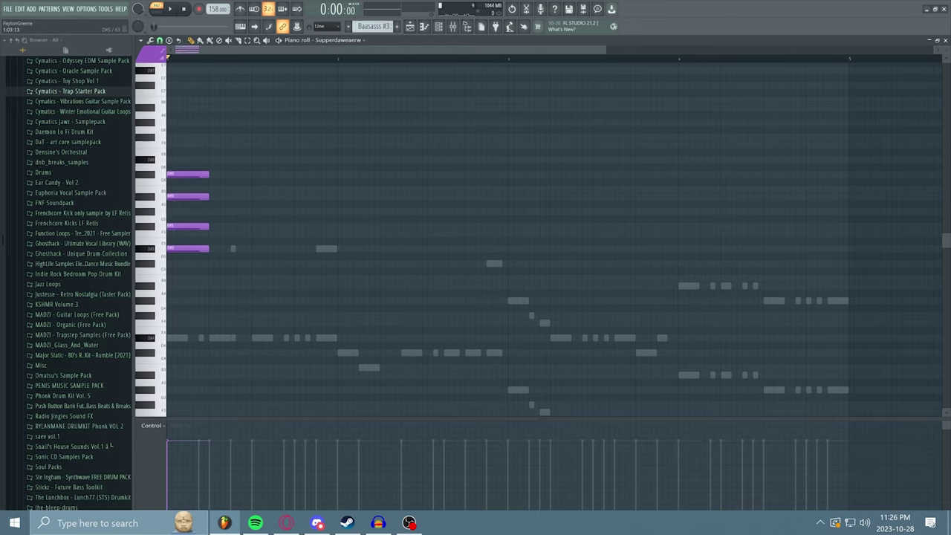
click(242, 248)
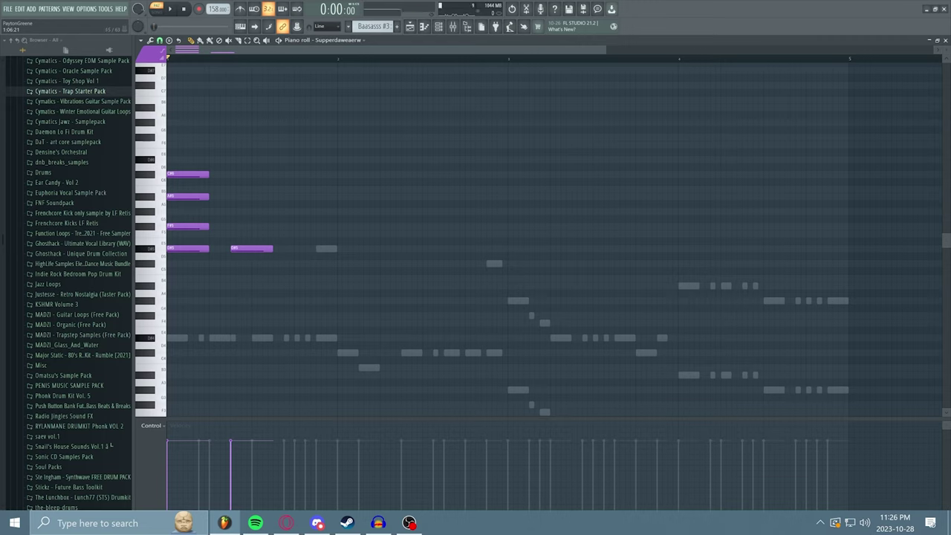
click(239, 227)
click(239, 196)
Shorten the chord to two steps and repeat it as a rhythm of six hits across bar 1
drag(195, 197, 183, 199)
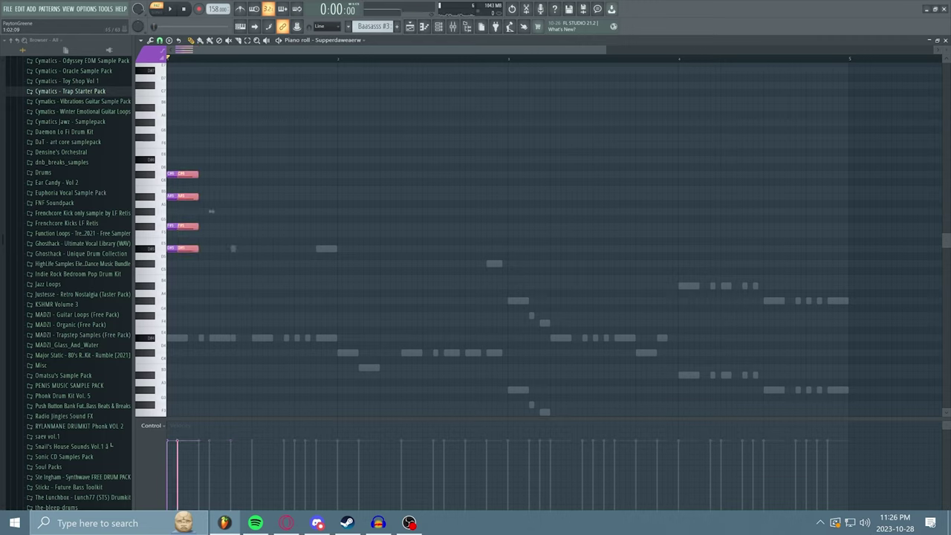
drag(181, 248, 203, 248)
key(ctrl+v)
drag(170, 248, 234, 248)
key(ctrl+d)
key(ctrl+b)
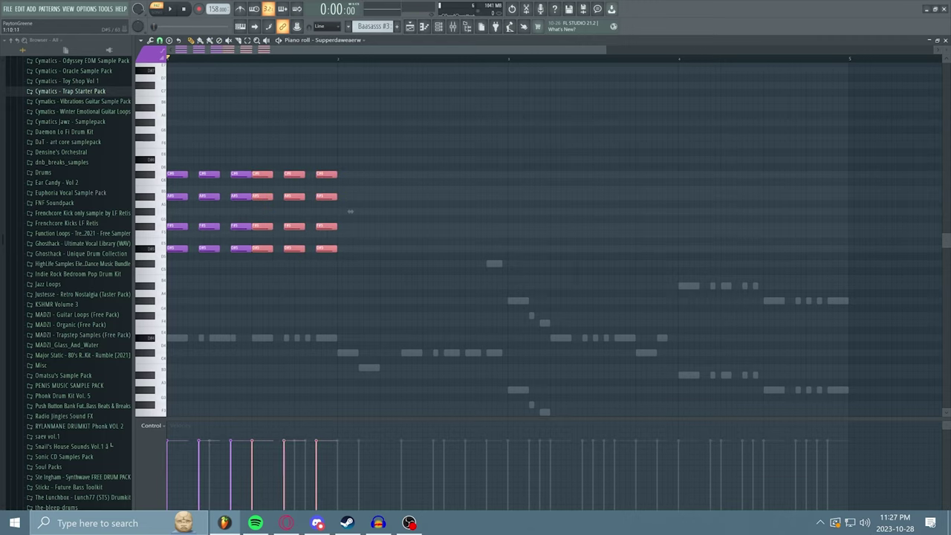
Copy the chord rhythm into bar 2 two semitones lower, raise its second-lowest notes to F5, and play it
key(ctrl+d)
key(ctrl+v)
key(shift+Down)
key(shift+Down)
drag(559, 251, 334, 239)
key(shift+Up)
key(space)
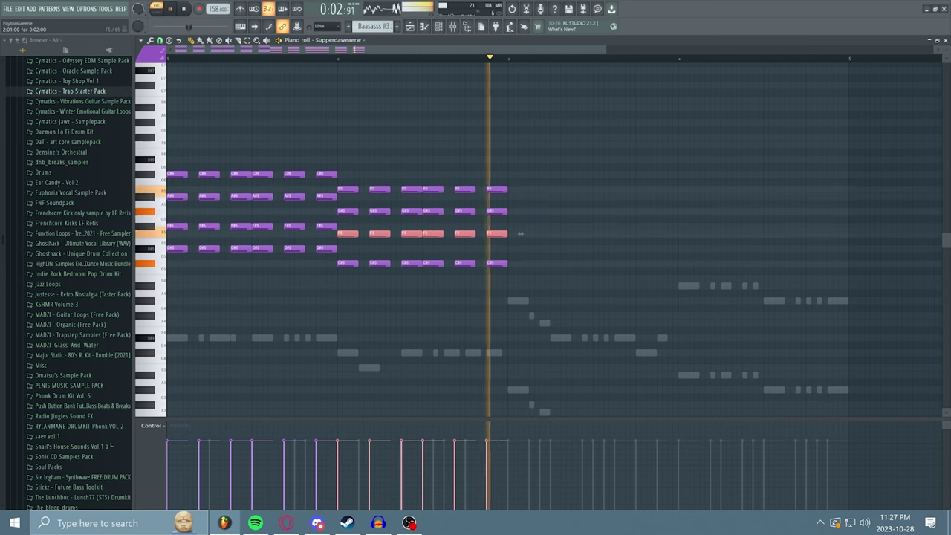
Copy the bar 1 chord rhythm into bar 3 and play the pattern
key(space)
key(ctrl+v)
key(shift+Right)
key(shift+Right)
key(shift+Right)
key(shift+Right)
key(shift+Right)
key(shift+Right)
key(shift+Right)
key(shift+Right)
key(shift+Right)
key(shift+Right)
key(shift+Right)
key(shift+Right)
key(shift+Right)
key(shift+Right)
key(shift+Right)
key(shift+Right)
key(shift+Right)
key(shift+Right)
key(shift+Right)
key(shift+Right)
key(shift+Right)
key(shift+Right)
key(space)
scroll(520, 238, right, 5)
key(space)
Copy the chords into bar 4, transposing them up seven semitones in its first half and five semitones in its second half
key(ctrl+v)
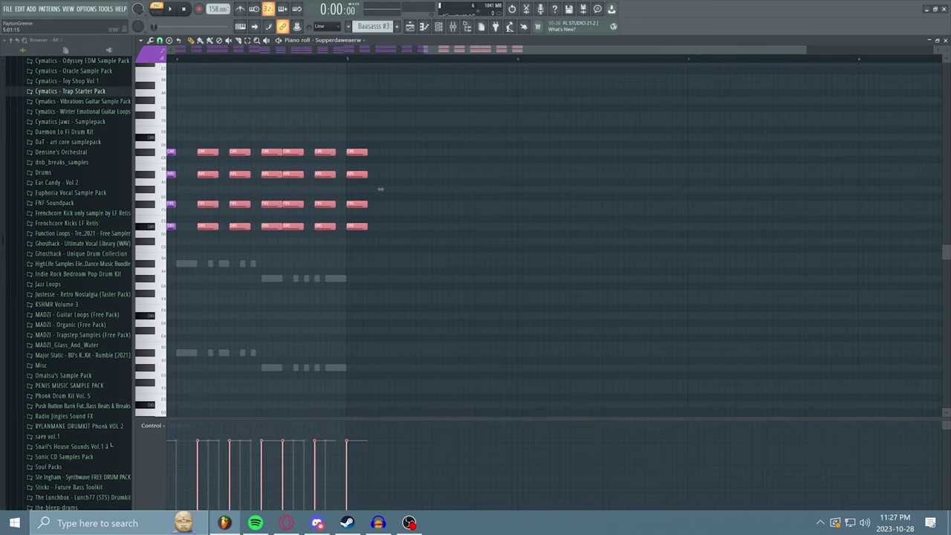
key(shift+Left)
key(shift+Left)
key(shift+Up)
key(shift+Up)
key(shift+Up)
key(shift+Up)
key(shift+Up)
key(shift+Up)
key(shift+Up)
scroll(520, 238, up, 2)
key(ctrl+shift+z)
key(ctrl+shift+z)
key(ctrl+shift+z)
key(ctrl+shift+z)
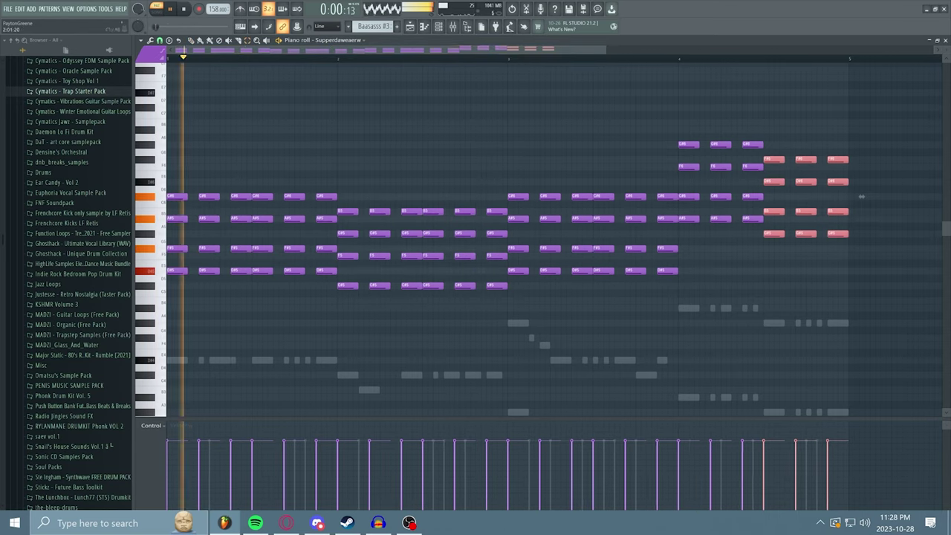
Lower the top two notes of every bar 4 chord by an octave and play the pattern
key(ctrl+Down)
key(ctrl+d)
key(space)
Move the chords out of the bass pattern into a Supperdaweaerw #3 clip at bar 41 on track 4
click(19, 9)
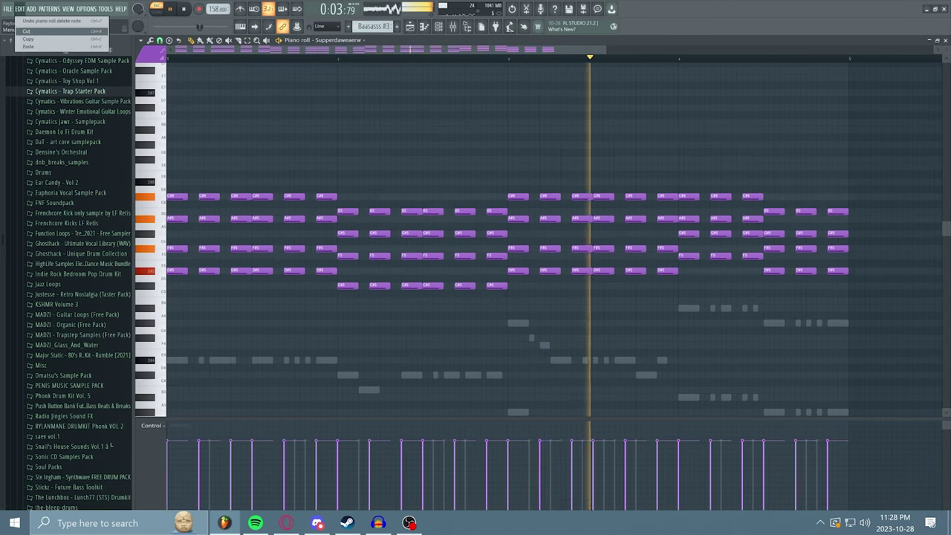
key(F5)
click(587, 149)
click(587, 139)
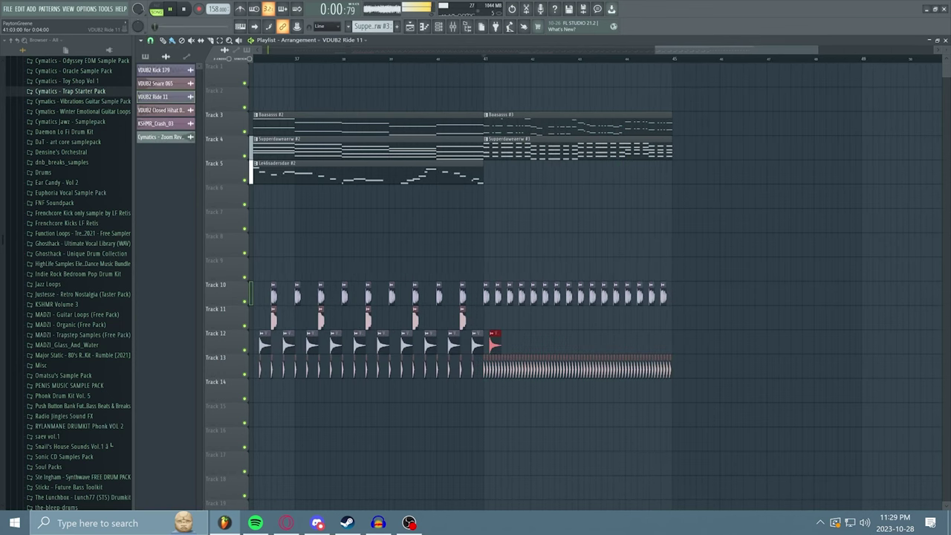
Place VDUB2 Ride 11 clips on track 12 on every offbeat of bars 41 to 44
click(150, 40)
click(162, 145)
click(515, 344)
click(539, 344)
click(587, 344)
click(623, 344)
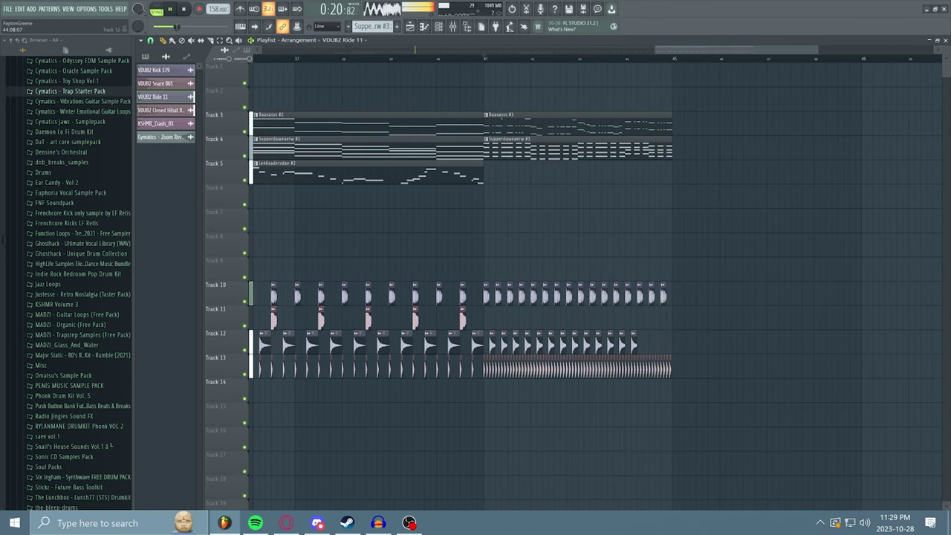
click(647, 344)
click(668, 344)
Place VDUB2 Snare 065 clips on track 11 on beats 2 and 4 of bars 41 to 44
click(156, 83)
click(499, 321)
click(521, 321)
click(545, 321)
click(569, 321)
click(593, 321)
click(616, 321)
key(space)
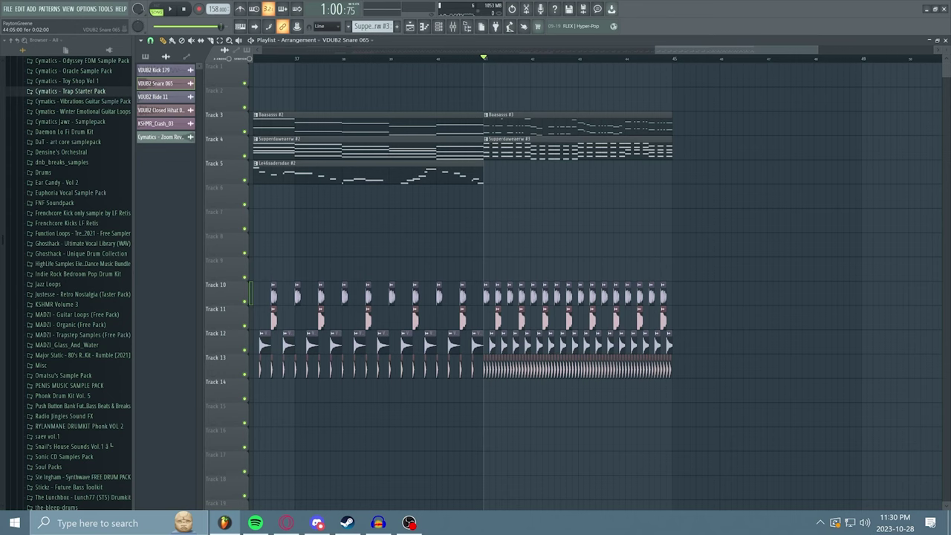
Open the Le46sadersdae channel in the piano roll over the Supperdaweaerw #3 chords
click(461, 173)
click(487, 174)
double_click(505, 175)
scroll(551, 130, up, 2)
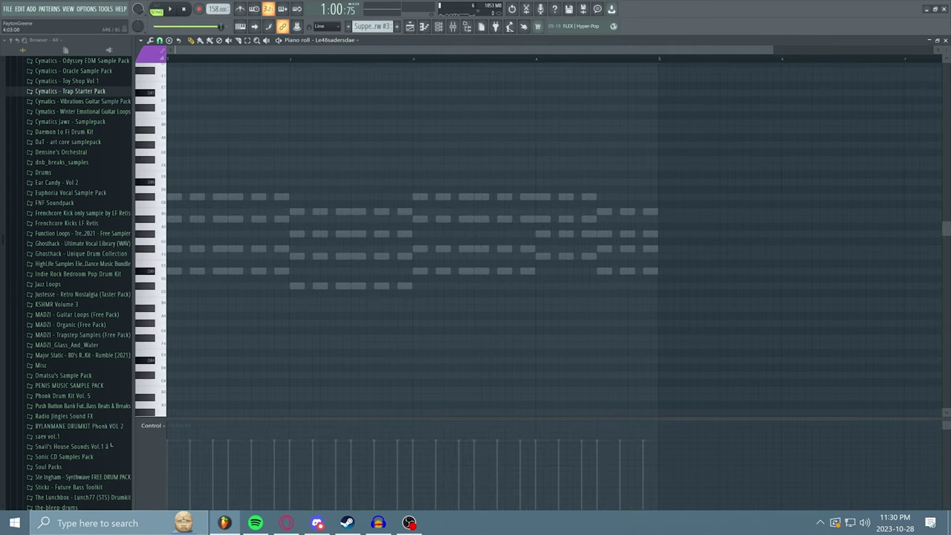
Draw the bar 1 lead melody with D#5, a short F5, F#5, A#5, F#5, F5 and F#5
click(191, 249)
click(215, 220)
click(253, 248)
click(262, 257)
click(277, 249)
Draw the bar 2 lead melody with D#5, a short F5, F#5, G#5, F5, F#5 and F5, and play it
click(293, 271)
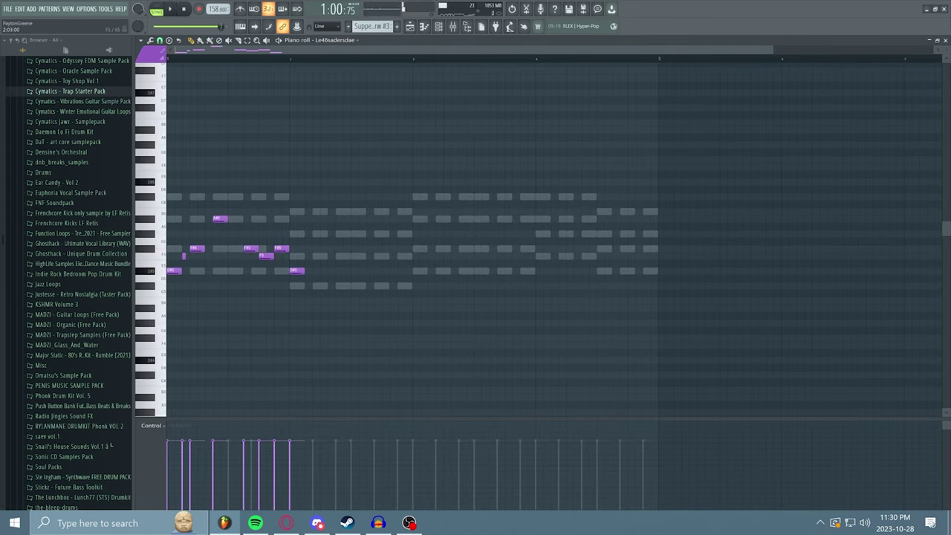
click(315, 248)
click(339, 234)
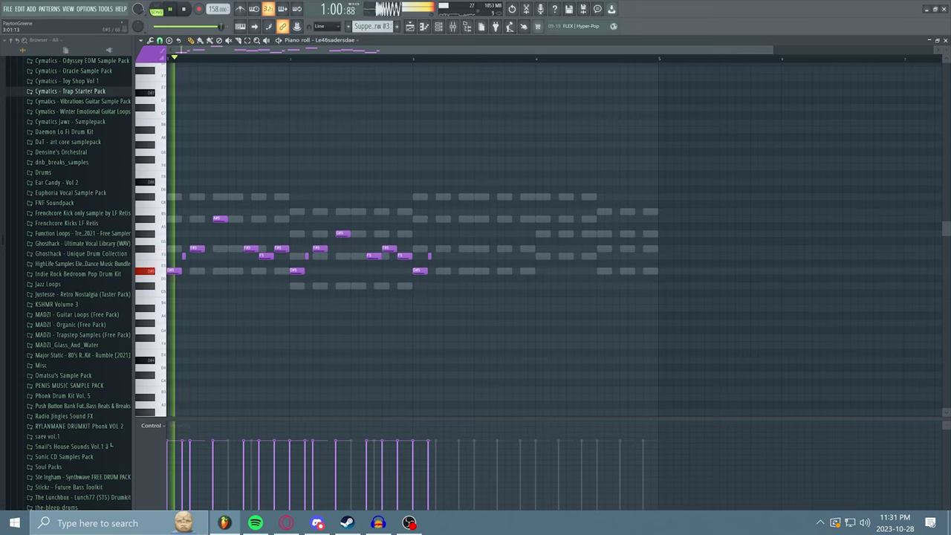
Complete the lead melody over bars 3 and 4, finishing bar 4 with C#6, two short B5 notes, G#5 and F#5, checking it by playback
key(space)
key(space)
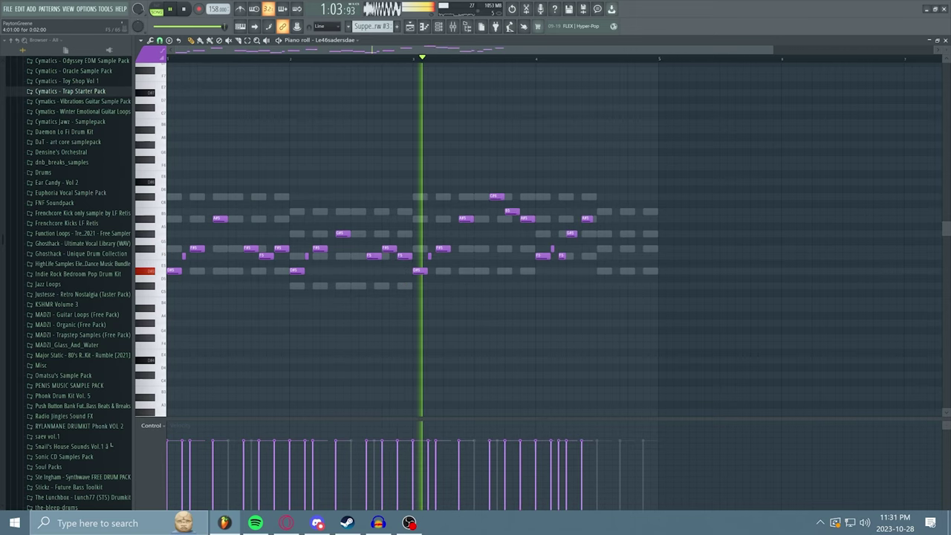
key(space)
drag(630, 234, 645, 233)
click(645, 248)
key(space)
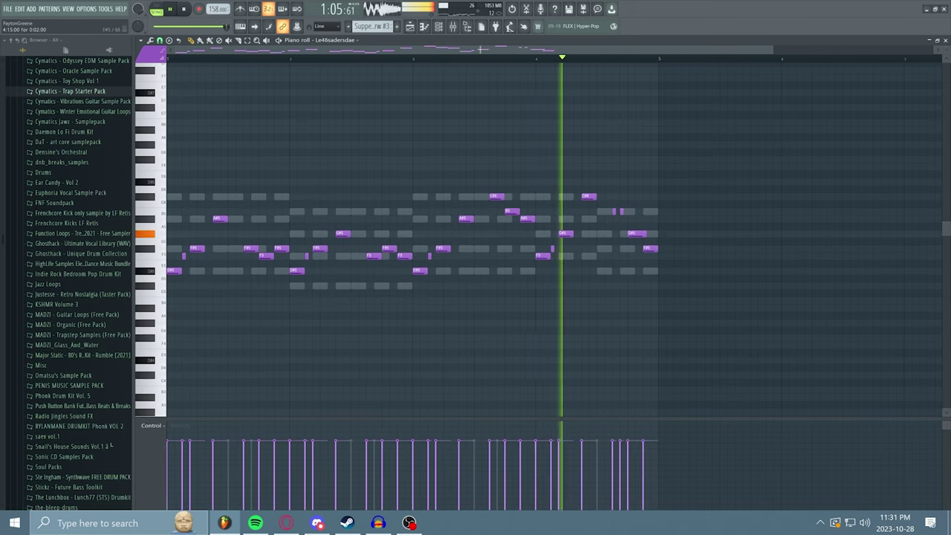
Move all the lead notes into their own pattern, Le46sadersdae #3, and return to the playlist
key(space)
key(ctrl+a)
key(ctrl+x)
key(ctrl+v)
key(space)
key(F5)
scroll(476, 237, right, 3)
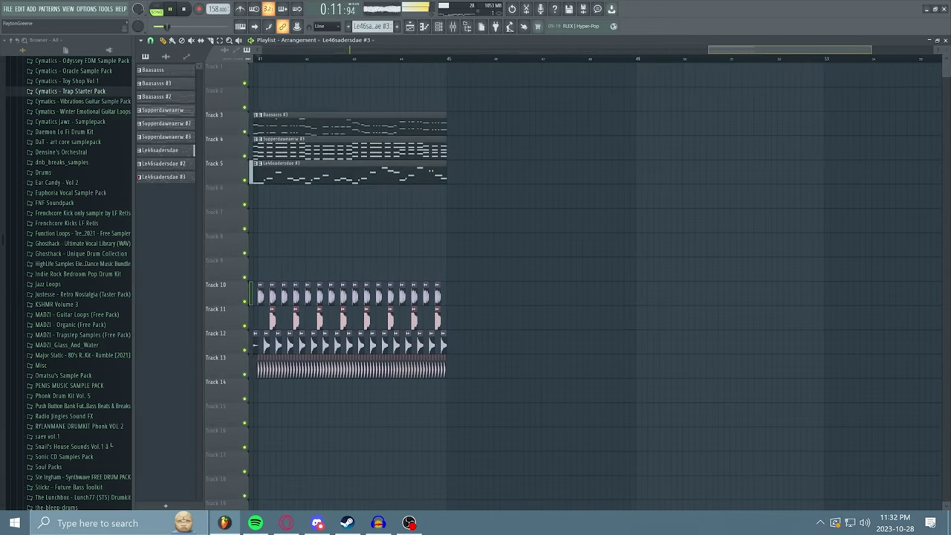
Duplicate the whole section of bars 41 to 44 into bars 45 to 48 of the playlist
key(ctrl+a)
key(ctrl+d)
scroll(475, 238, right, 3)
key(ctrl+b)
scroll(643, 238, down, 5)
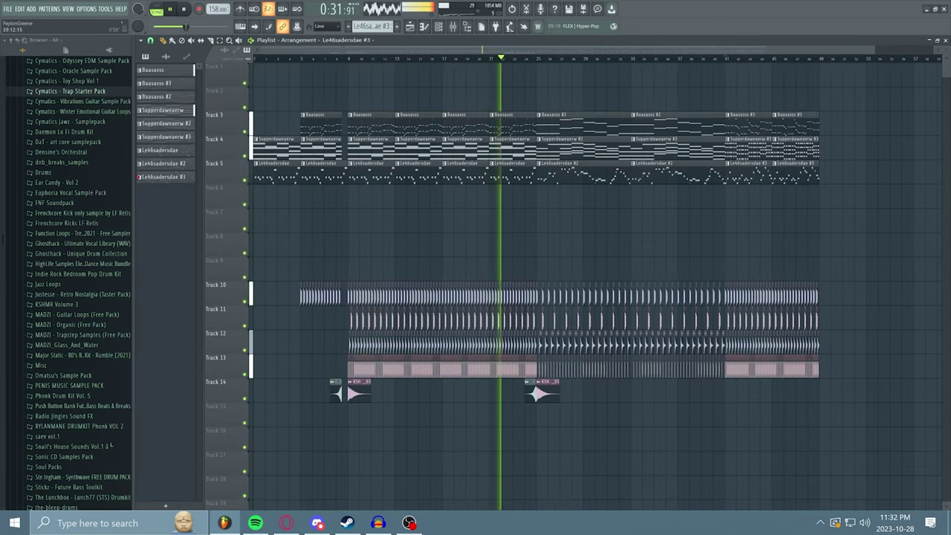
Play the arrangement from bar 41 to hear the doubled section
key(space)
click(726, 59)
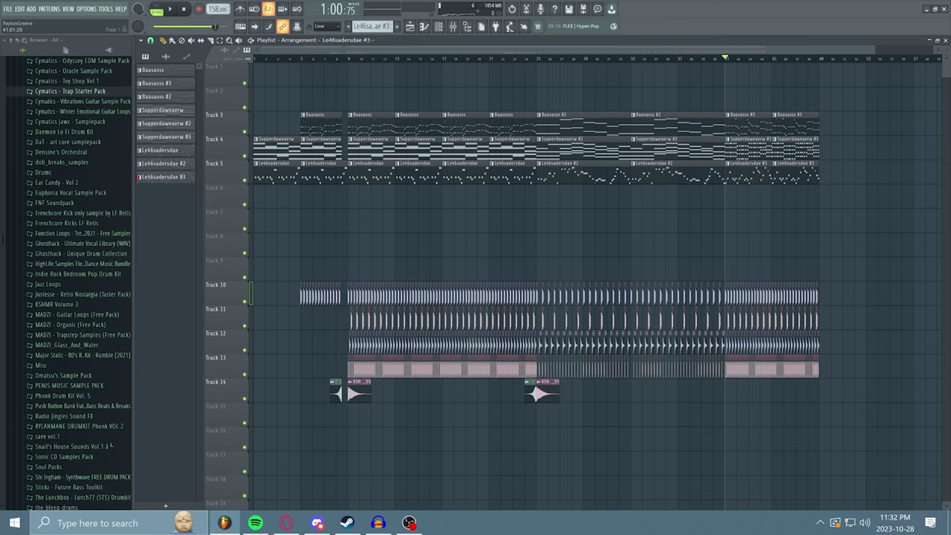
key(space)
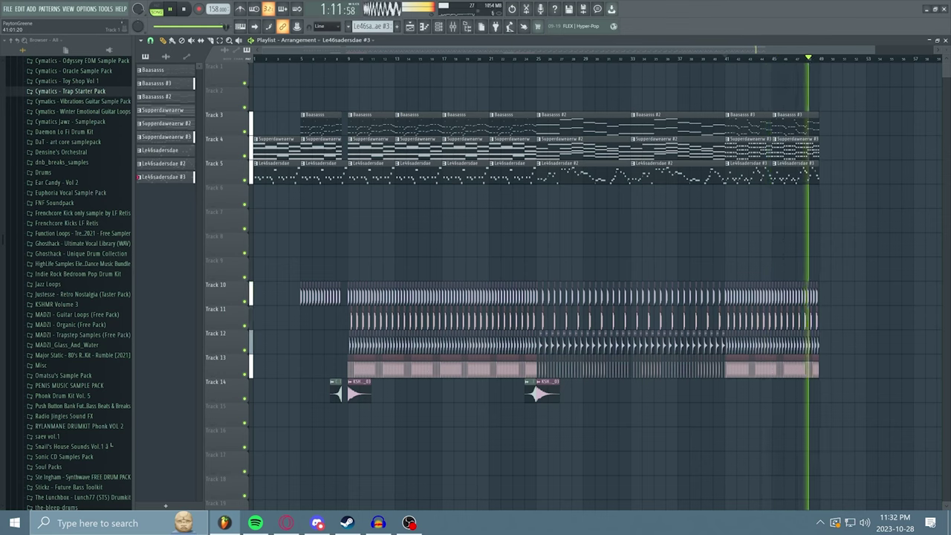
key(space)
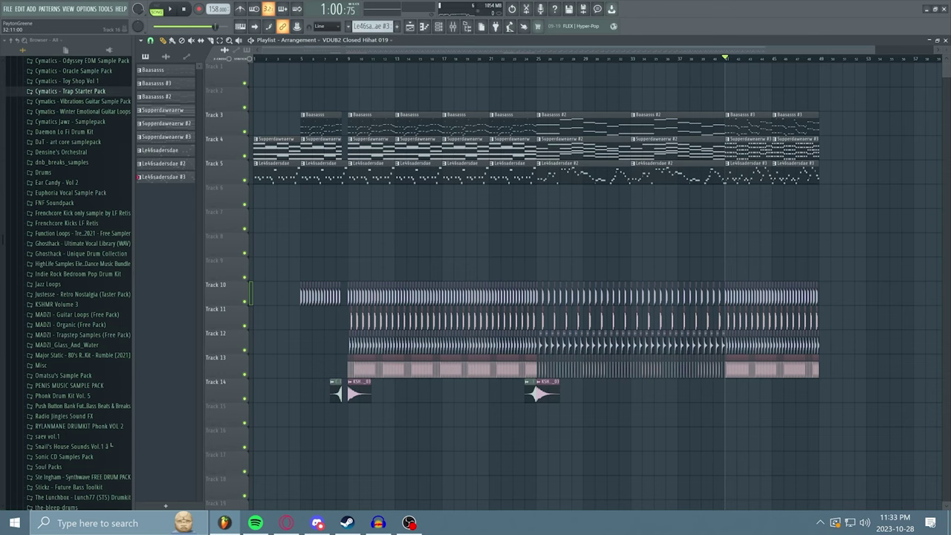
Extend the arrangement with drums and a four-bar set of the original pattern clips from bar 49, and copies of bars 25 to 48 from bar 65
scroll(626, 438, right, 2)
drag(791, 377, 304, 112)
key(ctrl+b)
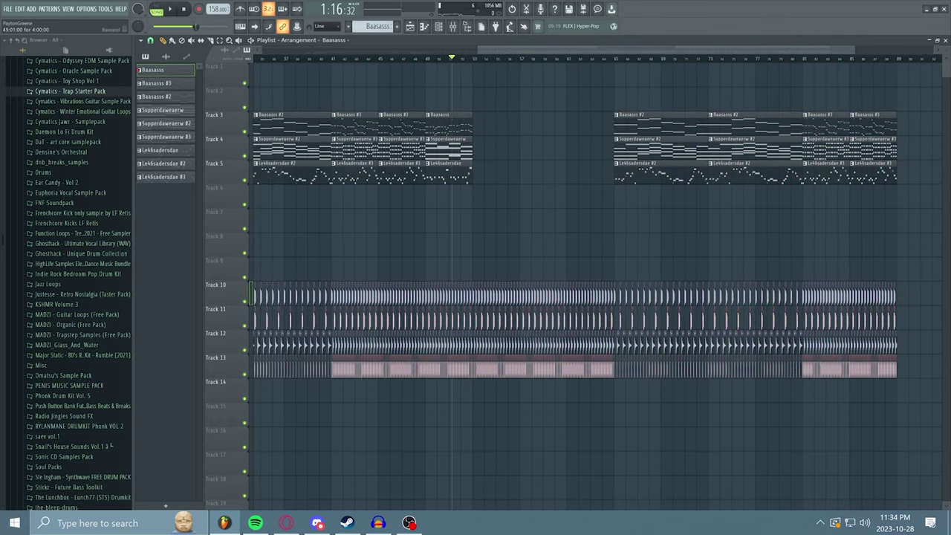
Make the Baasasss, Supperdaweaerw and Le46sadersdae clips at bar 49 unique as #4 patterns
right_click(427, 118)
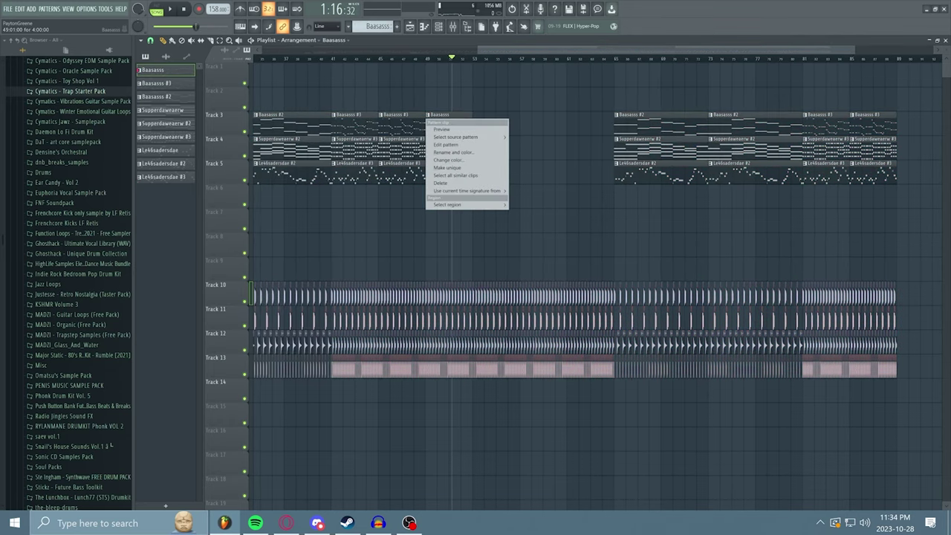
click(447, 167)
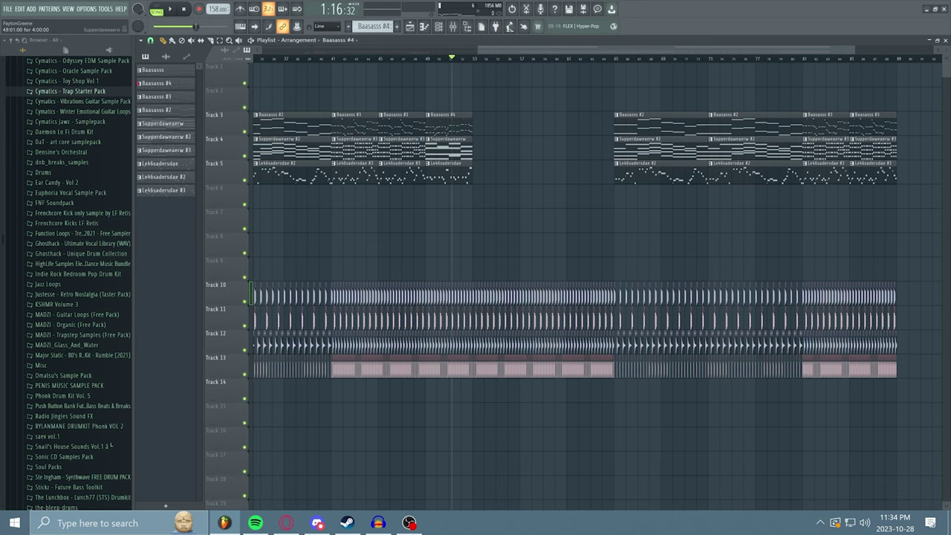
click(428, 139)
click(447, 177)
double_click(432, 164)
Clear the Baasasss and Sub Bass notes from the Baasasss #4 pattern in the piano roll
click(410, 26)
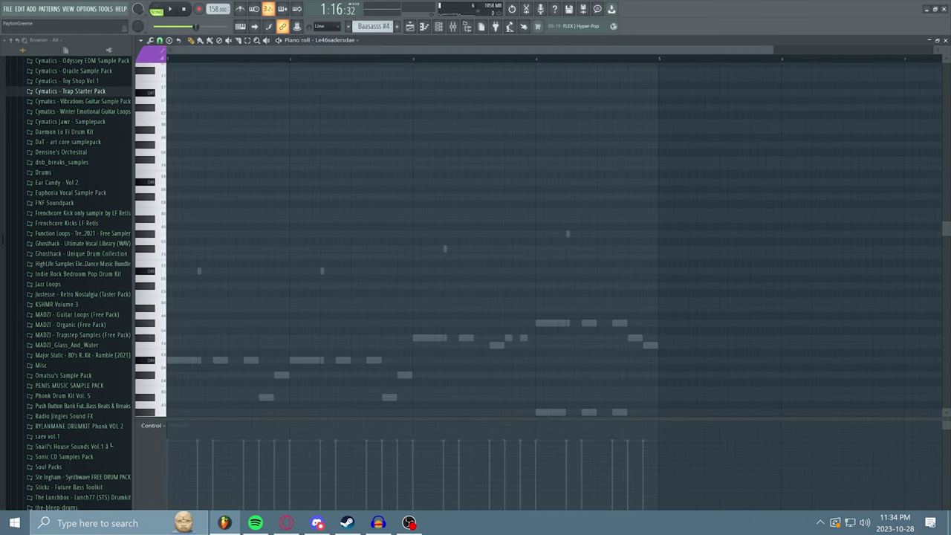
click(335, 40)
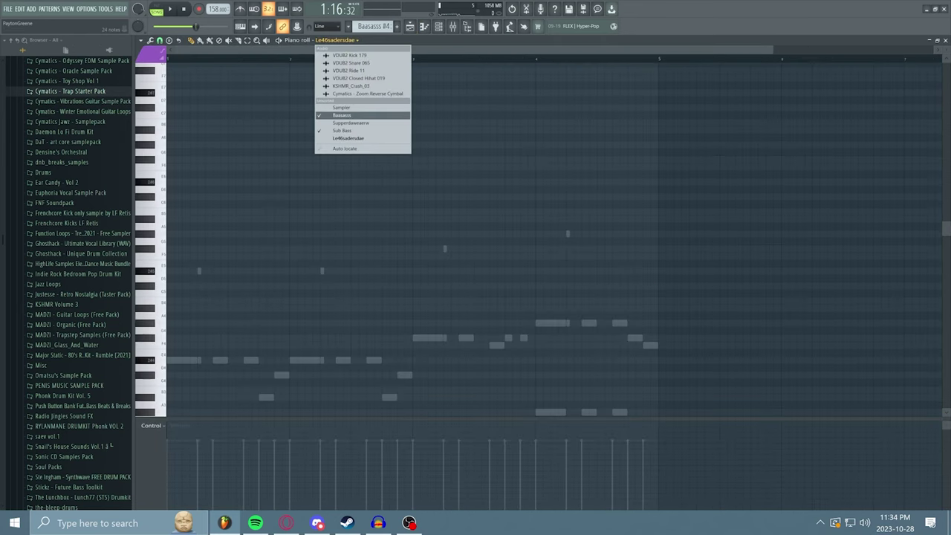
click(342, 115)
scroll(553, 238, down, 3)
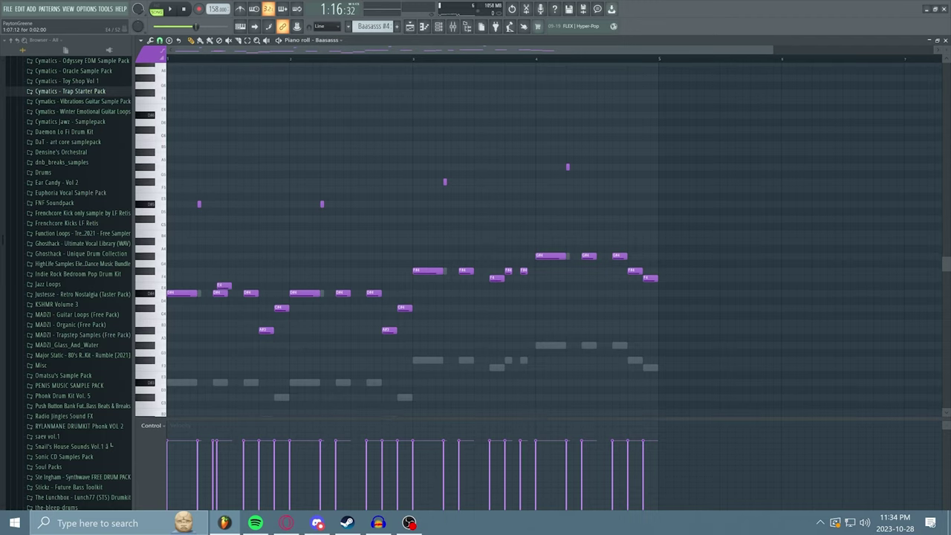
click(19, 9)
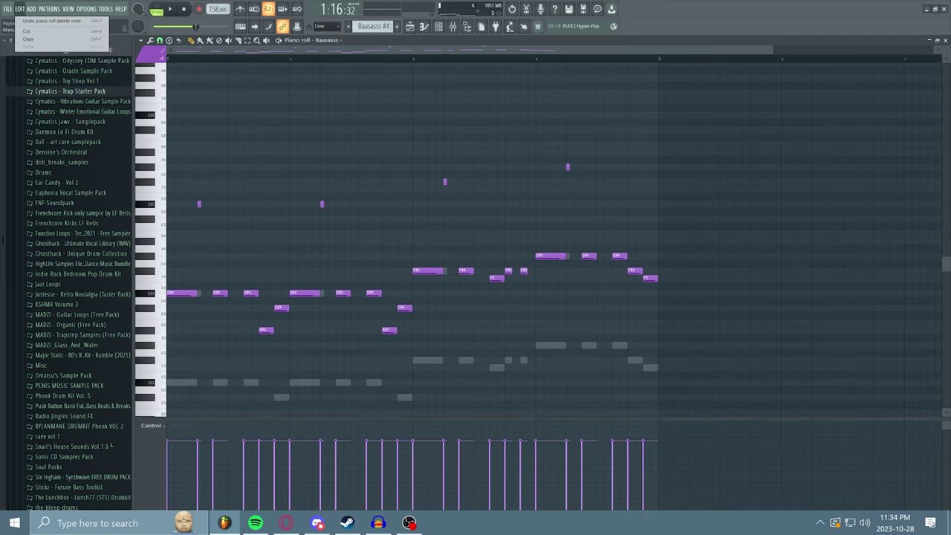
click(335, 40)
click(19, 9)
click(335, 41)
Draw the bar 1 bass line in the Baasasss channel with D#4, D#4, C#4, D#4 and D#4
click(170, 293)
click(201, 292)
click(217, 308)
click(247, 293)
click(278, 292)
Draw the bar 2 bass line with three lengthened F#4 notes followed by an A#4
click(294, 270)
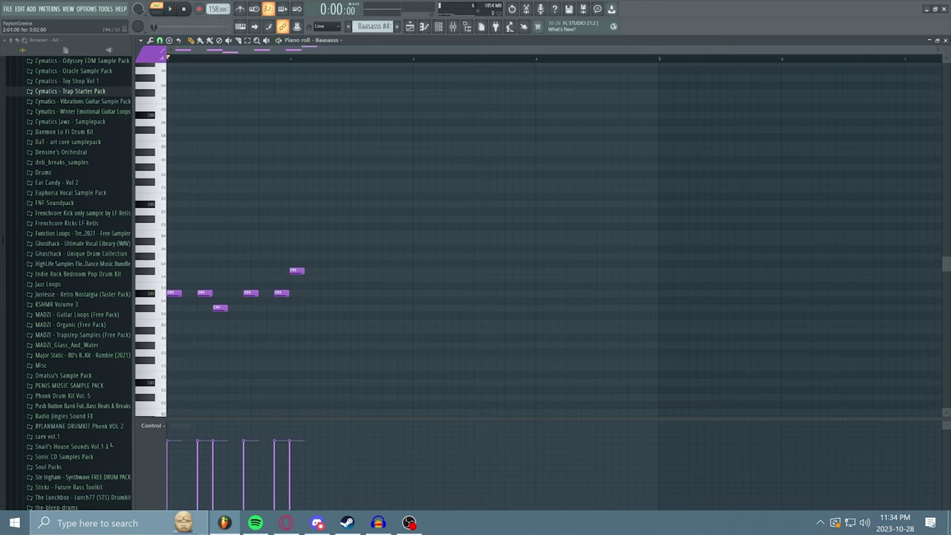
mouse_move(304, 271)
mouse_down()
mouse_move(350, 270)
mouse_move(315, 270)
mouse_up()
click(325, 270)
click(355, 270)
click(386, 241)
Draw the bar 3 bass line with shorter notes on C#4, C#4, B3, C#4 and C#4
click(417, 308)
drag(438, 308, 426, 308)
click(447, 308)
click(463, 322)
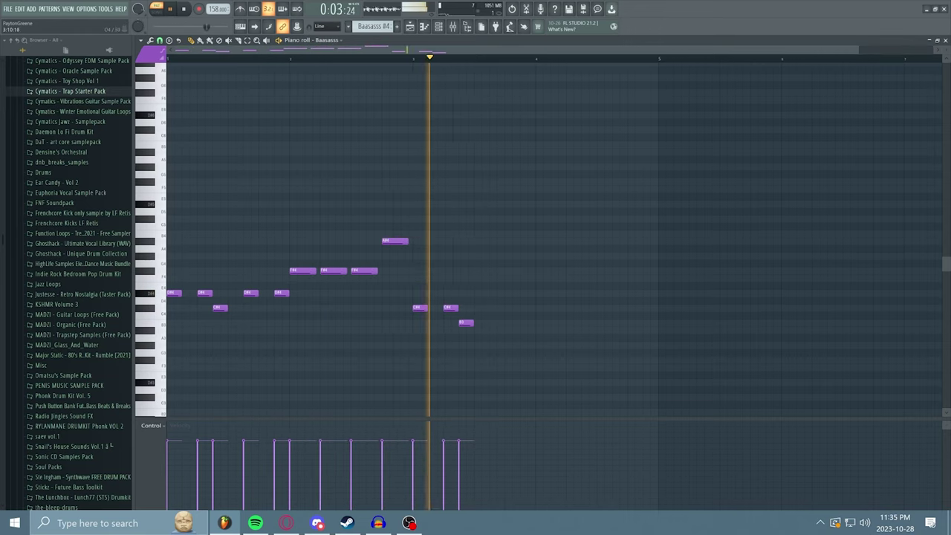
click(493, 308)
click(524, 307)
Draw the bar 4 bass line with three G#4 notes and a closing B4, and end playback
click(540, 256)
click(571, 256)
click(601, 255)
key(space)
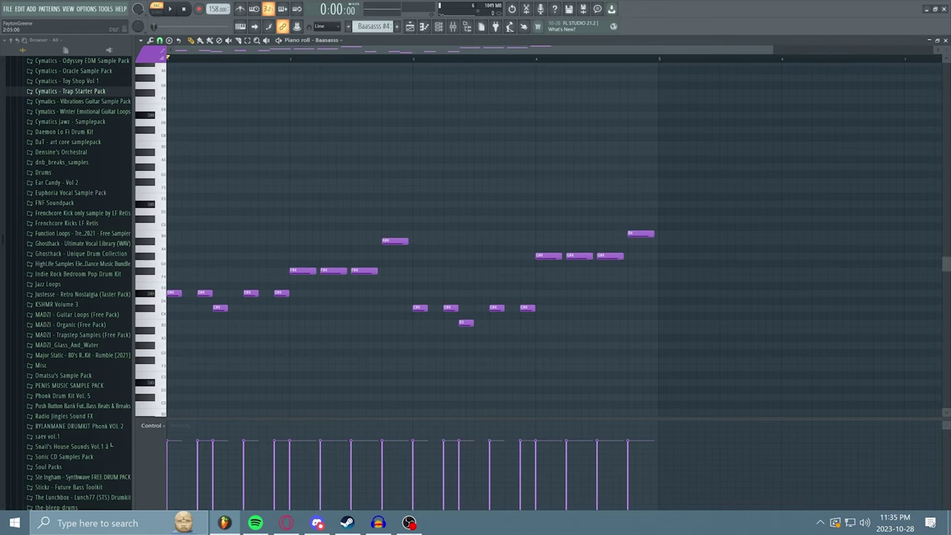
Copy the bass line into the Sub Bass channel one octave lower and play both together
key(ctrl+c)
click(335, 41)
key(ctrl+v)
key(ctrl+Down)
key(ctrl+d)
key(space)
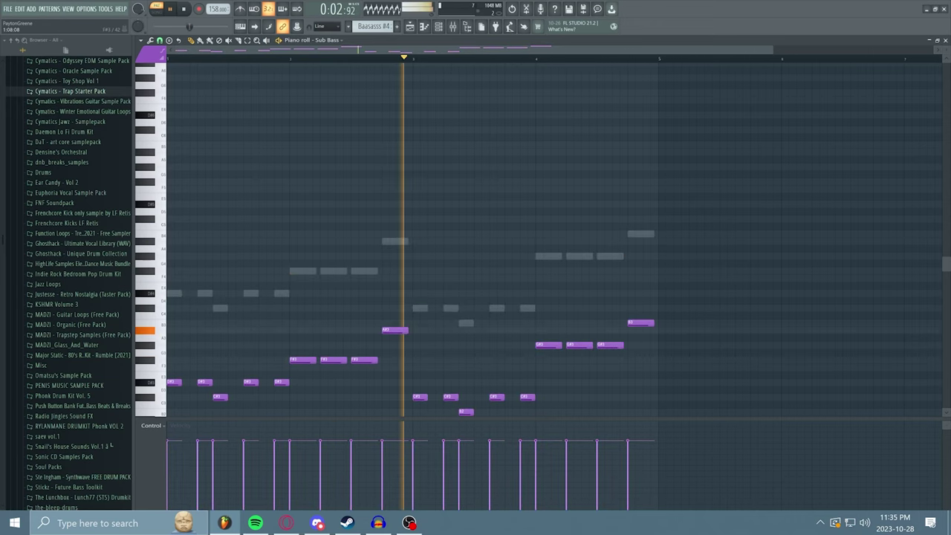
key(space)
Draw one-bar root notes D#, F#, C# and G# over bars 1 to 4 in the Supperdaweaerw channel
click(335, 40)
scroll(223, 248, down, 2)
click(170, 248)
drag(192, 248, 289, 248)
click(294, 226)
key(ctrl+shift+z)
key(ctrl+shift+z)
key(ctrl+shift+z)
key(ctrl+shift+z)
key(ctrl+shift+z)
key(ctrl+shift+z)
key(ctrl+shift+z)
key(ctrl+shift+z)
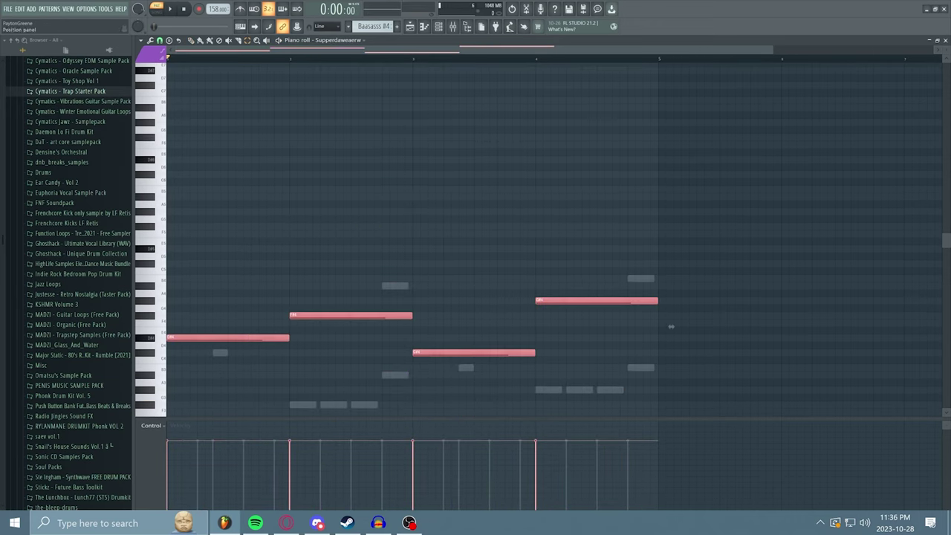
Raise the four root notes an octave and build chords on them, topped by C#6, F6, G#5 and D#6
key(ctrl+shift+z)
key(ctrl+shift+z)
key(ctrl+shift+z)
key(ctrl+shift+z)
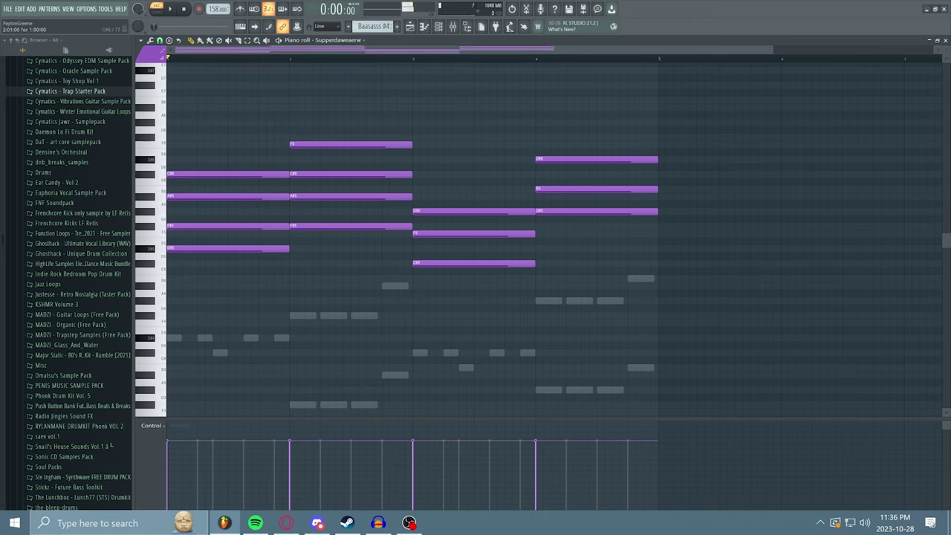
Revise the chords with D#6 topping bar 1, F5 replacing F6 in bar 2, B5 added to bar 3 and F#6 to bar 4, and play them
key(ctrl+shift+z)
key(ctrl+shift+z)
key(space)
key(space)
key(ctrl+shift+z)
drag(223, 174, 223, 159)
key(space)
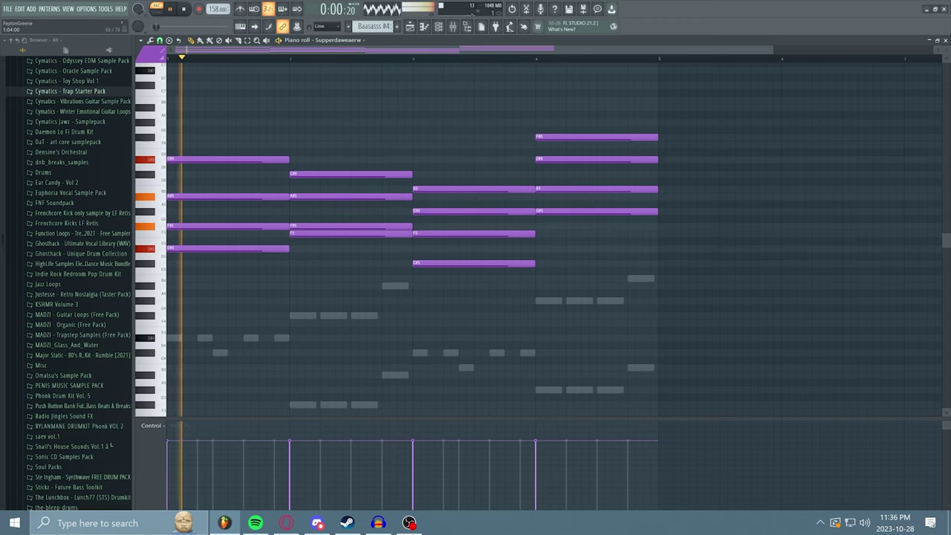
Invert the last two chords by moving bar 3's C#5 up to C#6 and bar 4's F#6 down to F#5
key(space)
drag(464, 263, 464, 174)
key(space)
drag(587, 137, 587, 225)
Move the Supperdaweaerw chord notes from the bass pattern into the Supperdaweaerw #4 pattern
click(20, 9)
click(27, 31)
key(F7)
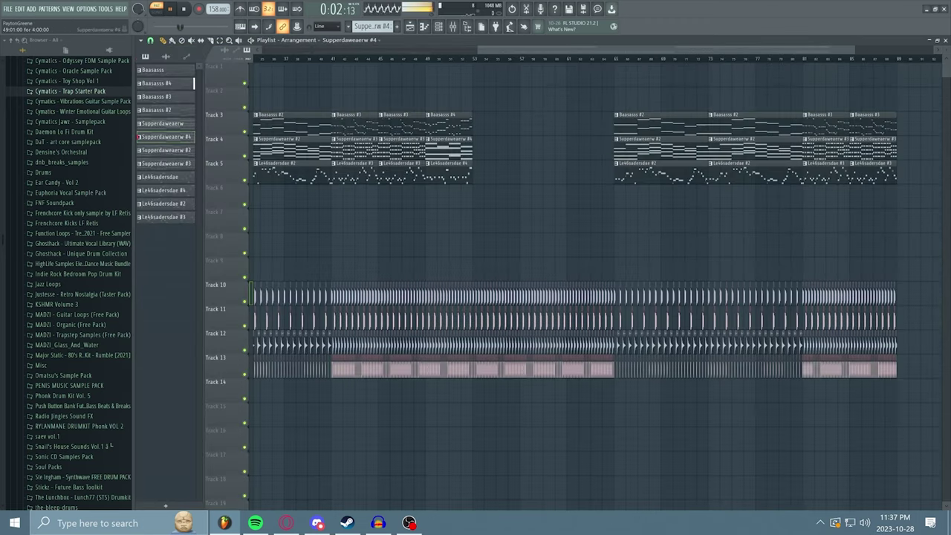
click(166, 136)
key(F7)
click(20, 9)
click(28, 47)
Play the new section from bar 49 with the lead on track 5 muted, and unmute the track
key(F7)
click(244, 180)
key(space)
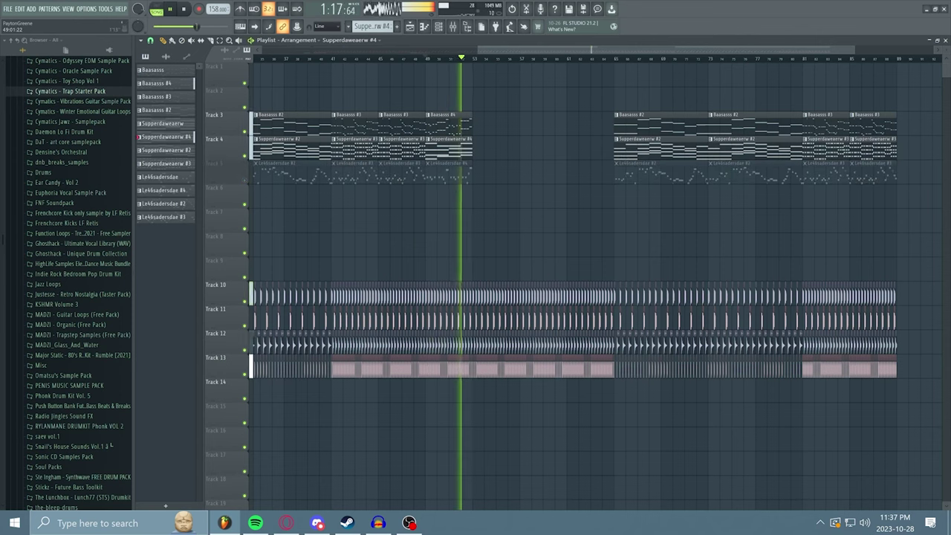
key(space)
click(245, 181)
Clear the Le46sadersdae #4 notes and open the Le46sadersdae channel in the piano roll over the Supperdaweaerw #4 chords
double_click(448, 175)
click(20, 9)
click(27, 31)
click(166, 136)
key(F7)
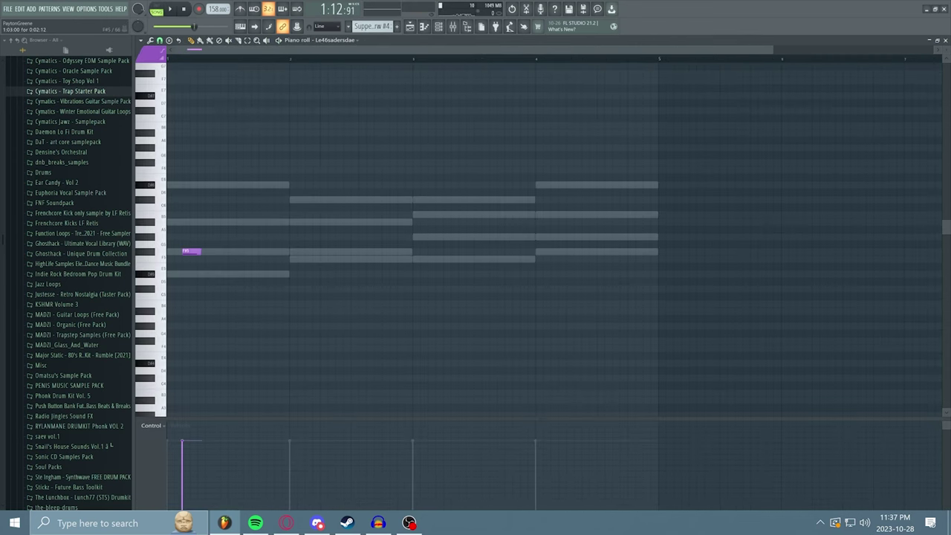
Draw the bar 1 lead melody with a short A#5, F#5, F5, F#5, a short A#5 and D#5
key(ctrl+shift+z)
key(ctrl+shift+z)
key(ctrl+shift+z)
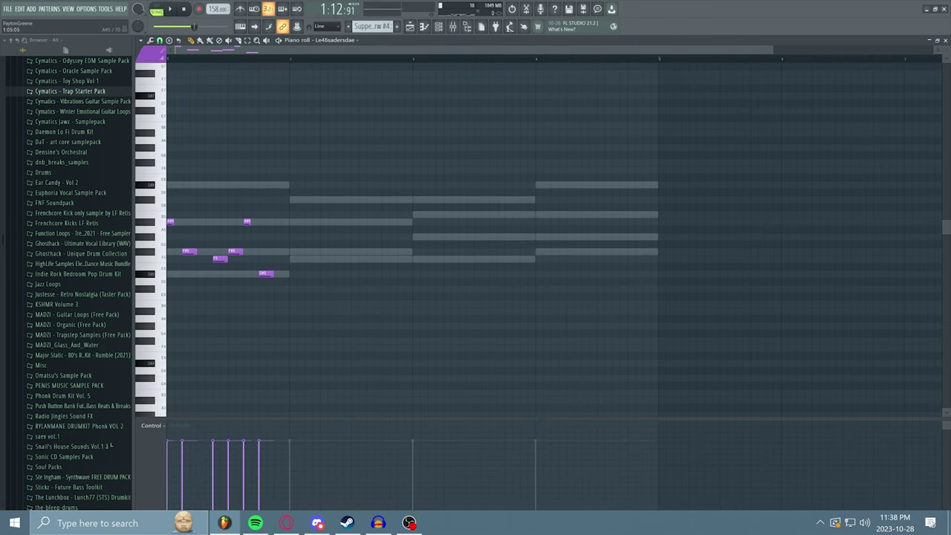
Draw the bar 2 lead melody with a short A#5, F#5, F5, F#5, C#6, a short A#5 and F#5
key(ctrl+shift+z)
key(ctrl+shift+z)
key(ctrl+shift+z)
key(ctrl+shift+z)
key(ctrl+shift+z)
key(ctrl+shift+z)
key(ctrl+shift+z)
key(ctrl+shift+z)
key(ctrl+shift+z)
key(ctrl+shift+z)
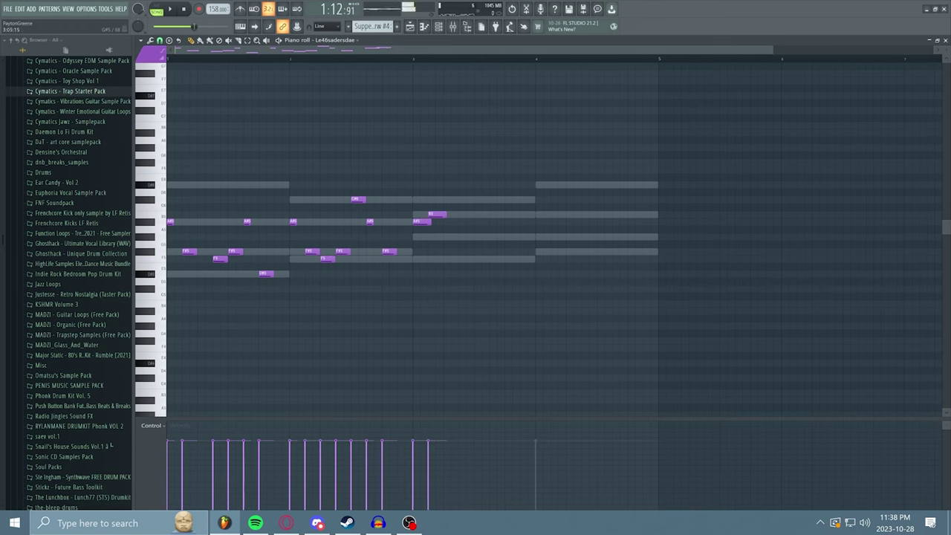
Draw the bar 3 lead melody with a short A#5, G#5, F#5, G#5 and a short B5, and play it
key(ctrl+shift+z)
key(space)
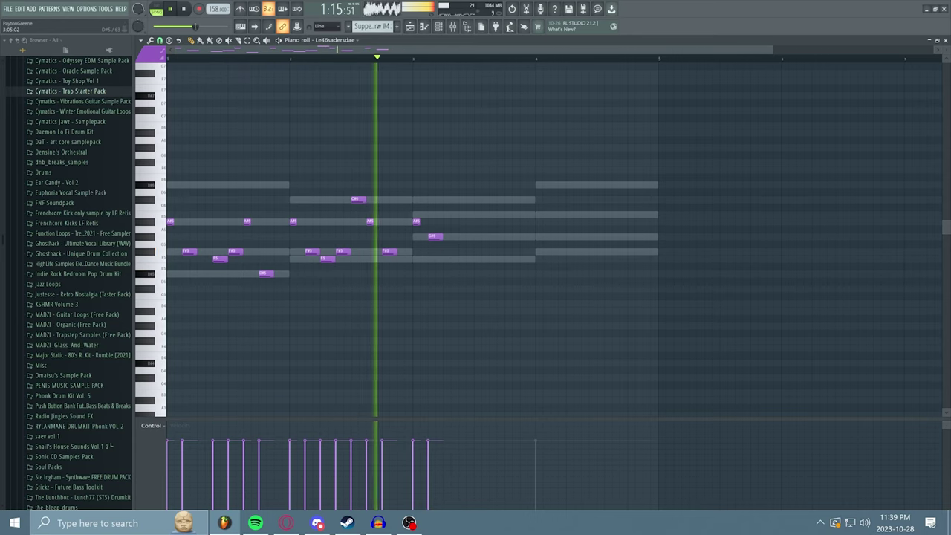
click(462, 251)
click(478, 236)
click(493, 214)
key(space)
key(space)
key(space)
Add a last lead note to bar 3, move it from C#6 down to F5, and check it by playback
click(509, 200)
key(space)
key(space)
drag(509, 199, 509, 258)
key(space)
key(space)
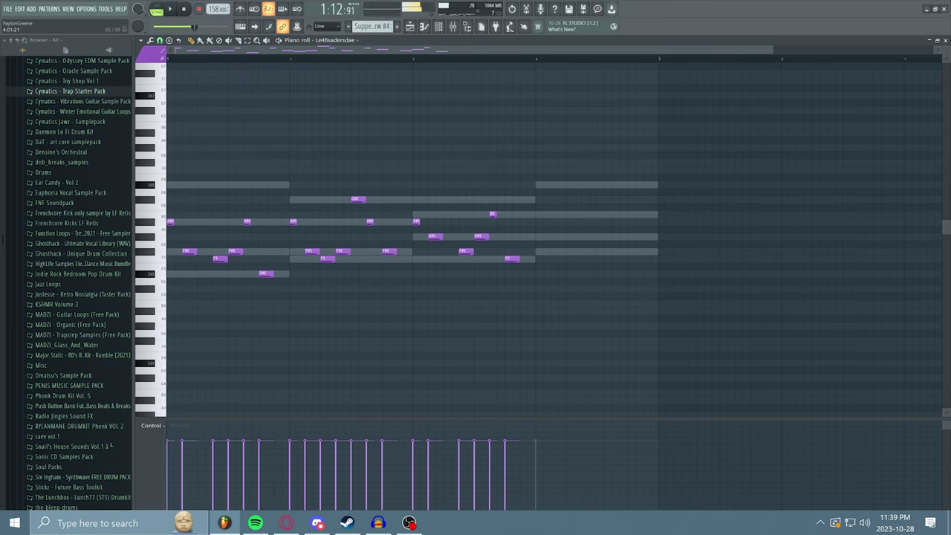
Try a bar 4 lead run of D#6, B5, C#6, A#5, G#5 and F#5, and play it
key(ctrl+shift+z)
key(ctrl+shift+z)
key(ctrl+shift+z)
key(ctrl+shift+z)
key(ctrl+shift+z)
key(ctrl+shift+z)
key(space)
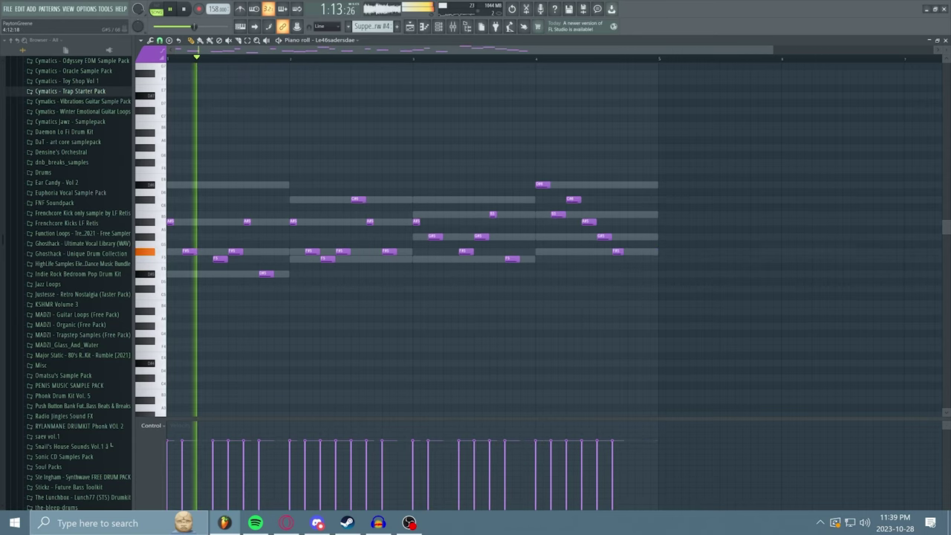
Undo the six notes of the bar 4 lead run
key(ctrl+z)
key(ctrl+z)
key(ctrl+z)
key(ctrl+z)
key(ctrl+z)
key(ctrl+z)
Draw the bar 4 lead melody with a short A#5, B5, short A#5, G#5, short A#5, B5 and a long G#5
click(539, 221)
click(555, 214)
click(570, 222)
click(585, 236)
click(600, 222)
click(616, 213)
click(631, 236)
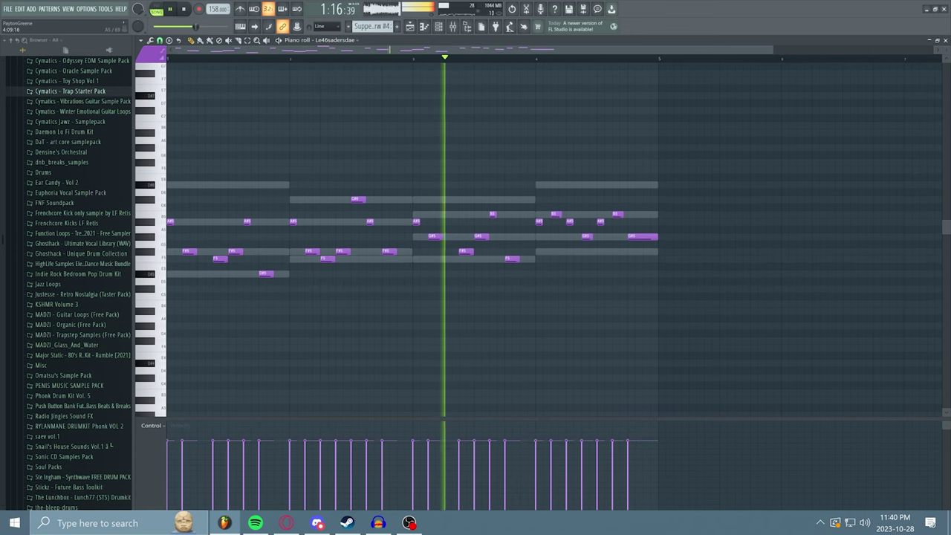
Stop playback and move all the lead notes into the Le46sadersdae #4 pattern
key(space)
click(32, 9)
key(ctrl+v)
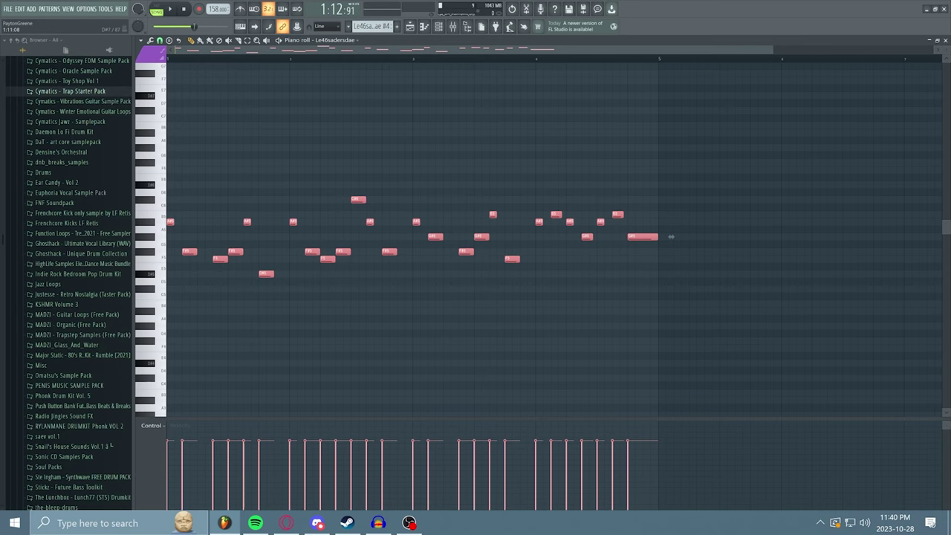
Return to the playlist arrangement and place two Supperdaweaerw chord clips on Track 4 at bars 89 and 93
key(F5)
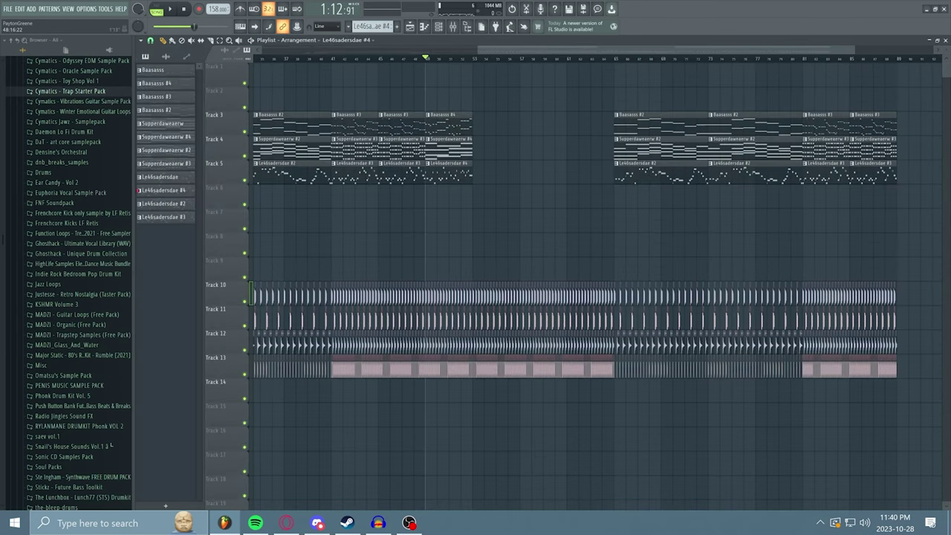
key(space)
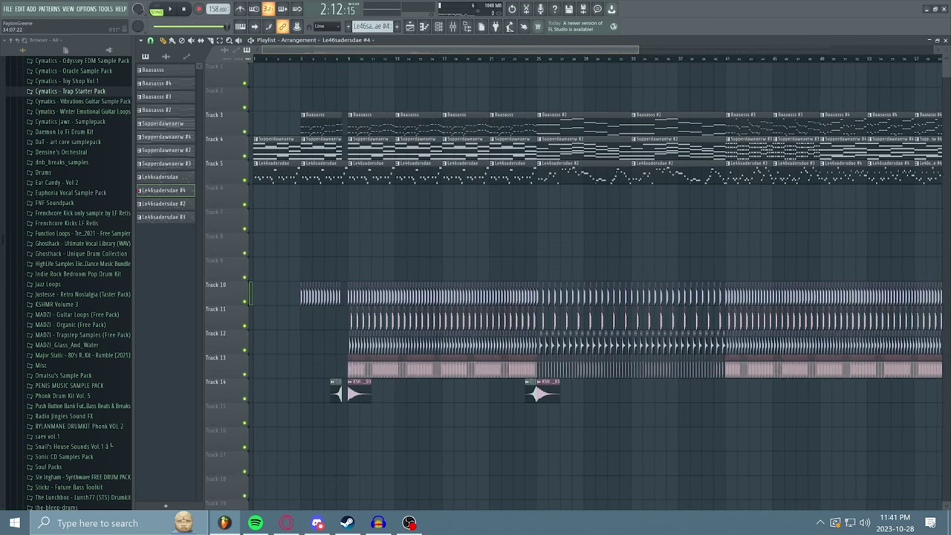
drag(638, 50, 435, 49)
click(326, 149)
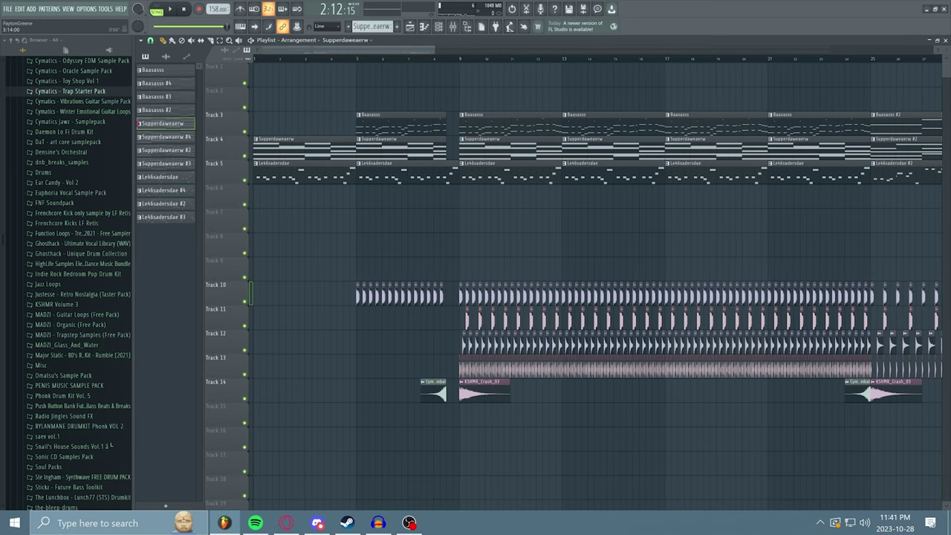
drag(338, 50, 816, 49)
click(637, 149)
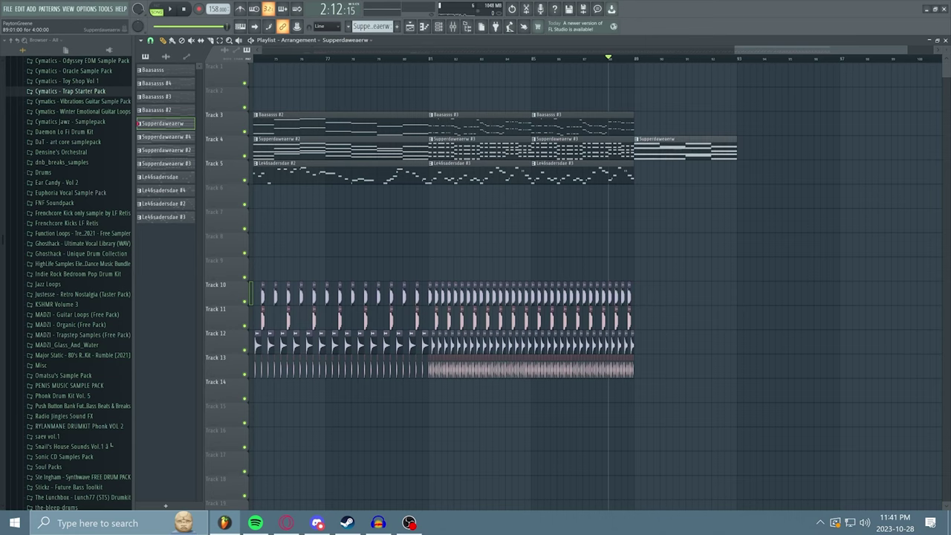
drag(785, 124, 746, 147)
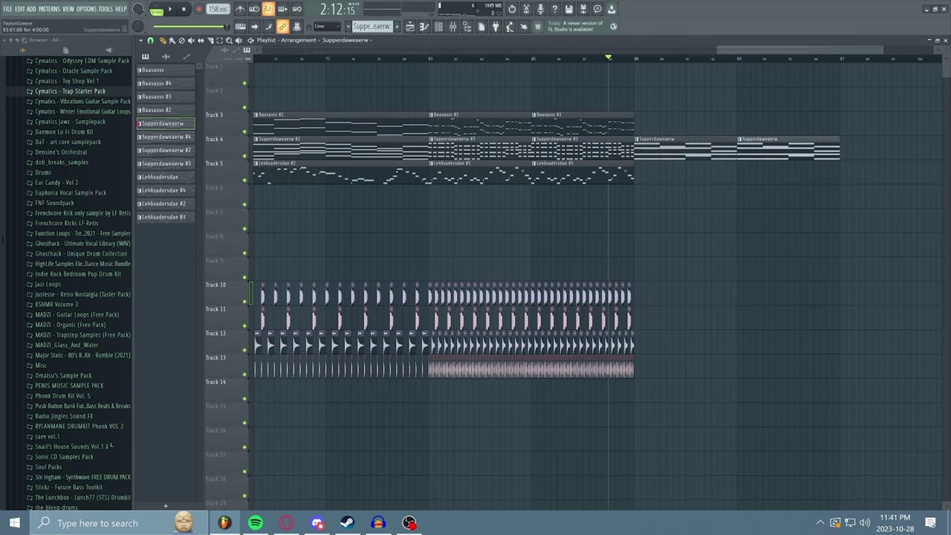
Place two clips of the original Le46sadersdae lead pattern on Track 5 at bars 89 and 93
drag(737, 50, 286, 50)
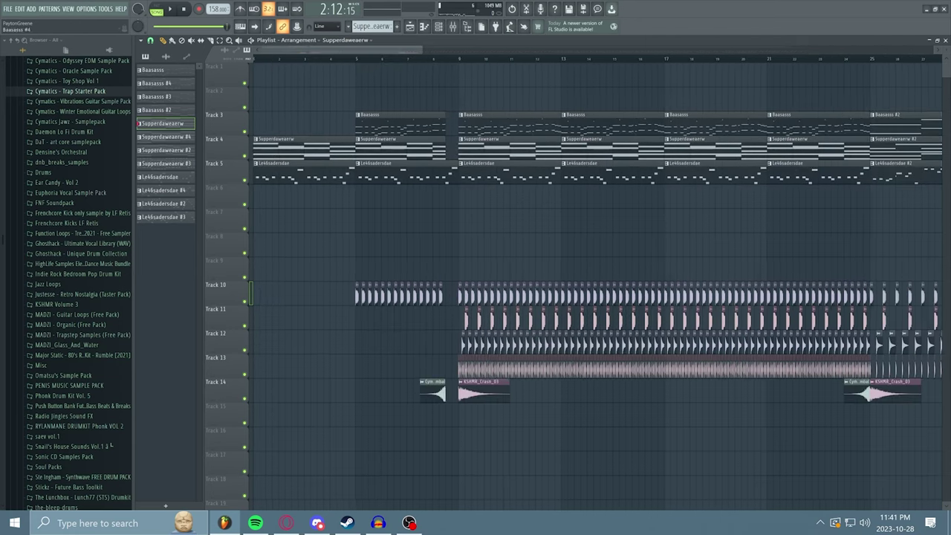
drag(393, 50, 865, 50)
drag(615, 172, 600, 172)
drag(536, 173, 503, 173)
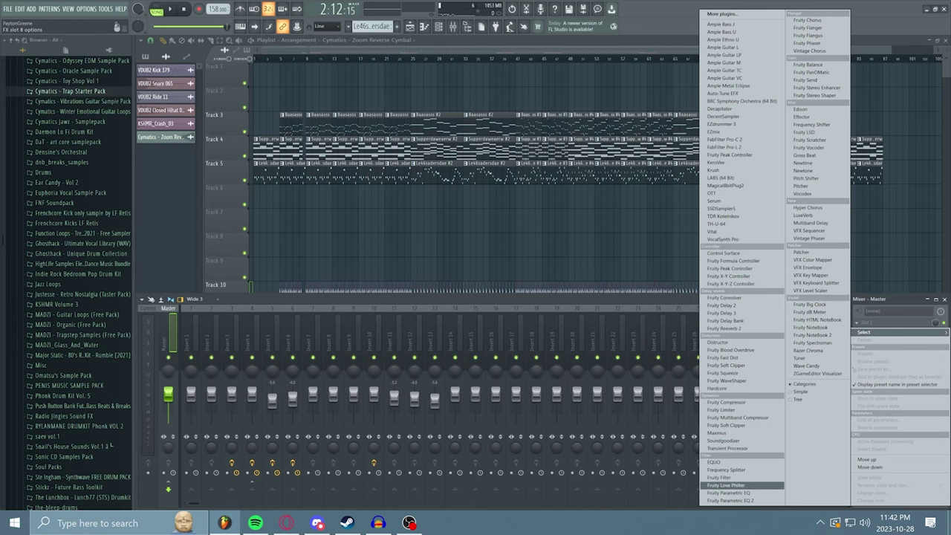
Load Fruity Love Philter in effect slot 8 of the Master channel and create an automation clip for its filter 1 cutoff
click(726, 485)
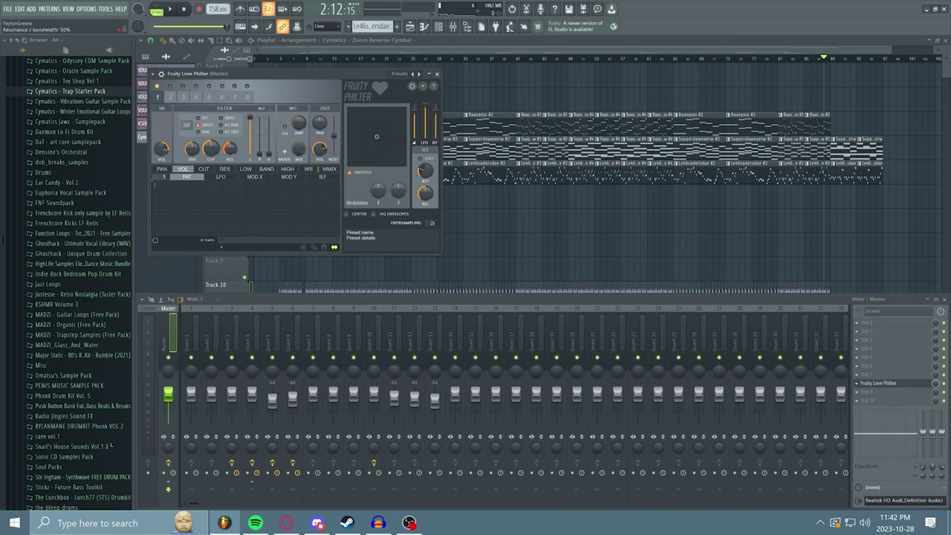
right_click(211, 150)
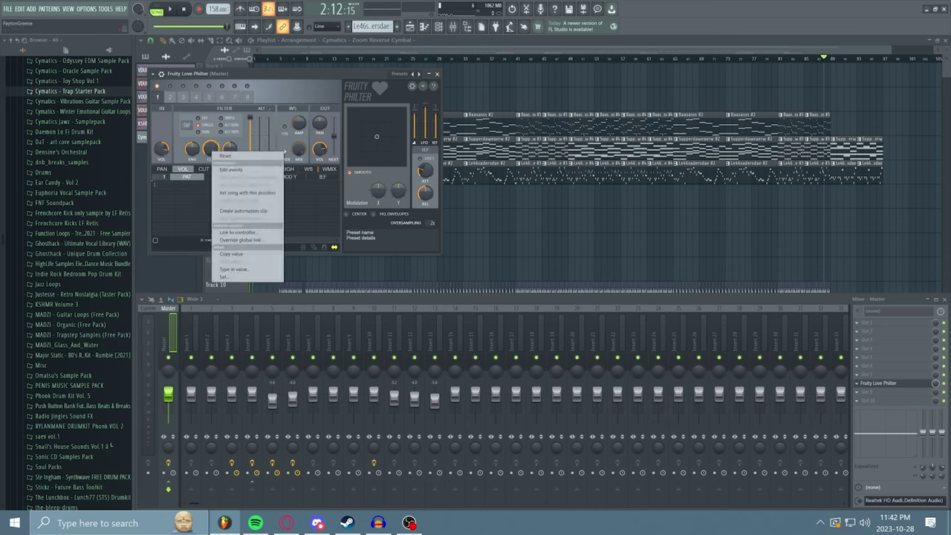
click(243, 211)
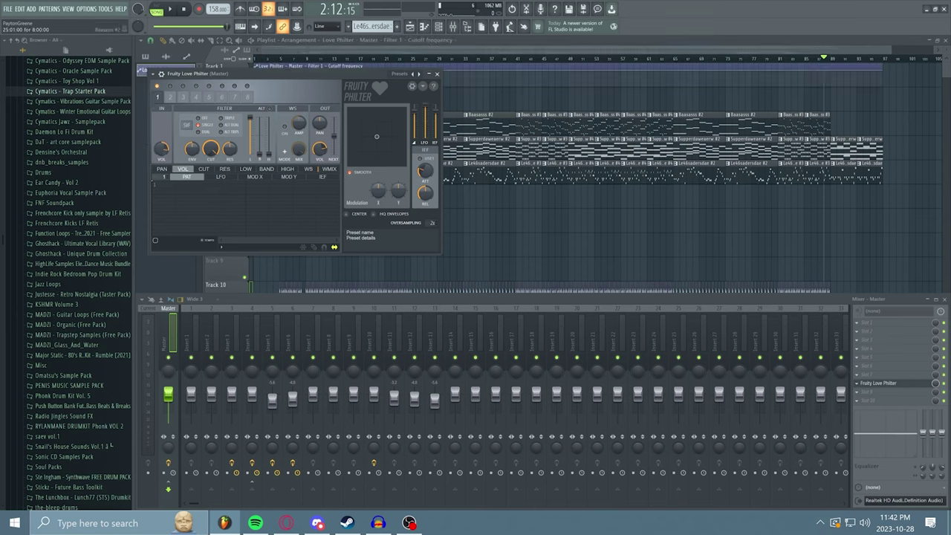
click(437, 74)
key(F9)
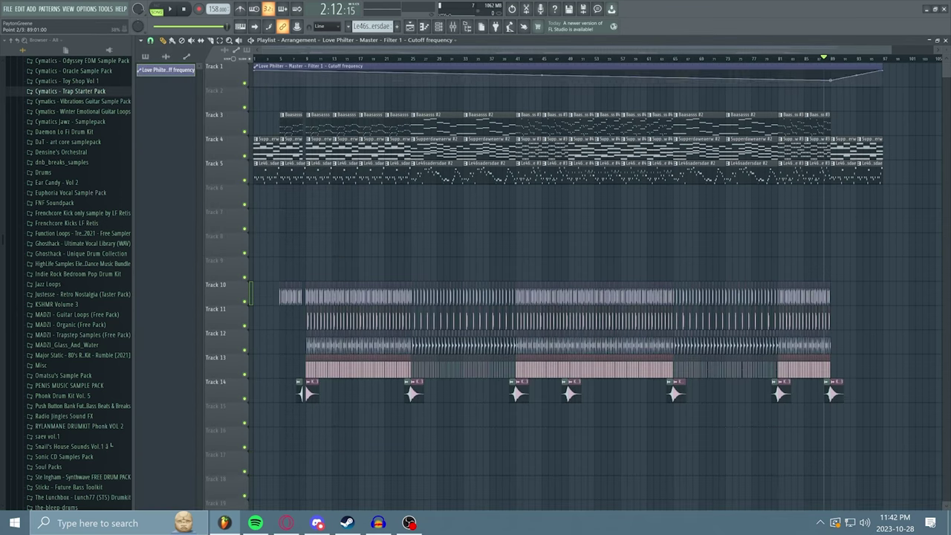
Shape the cutoff automation to stay high until bar 89 and curve down to its minimum at bar 97, and play the ending
drag(830, 86, 831, 71)
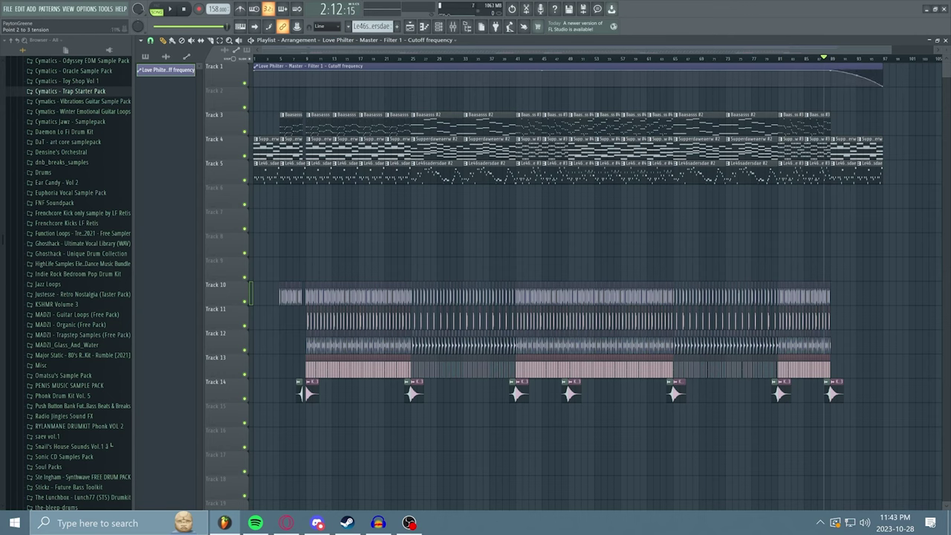
key(space)
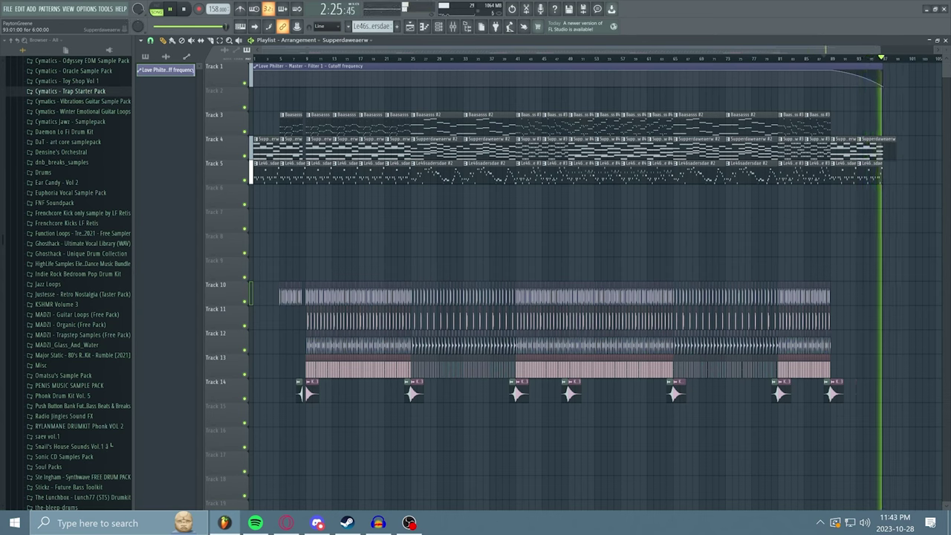
key(space)
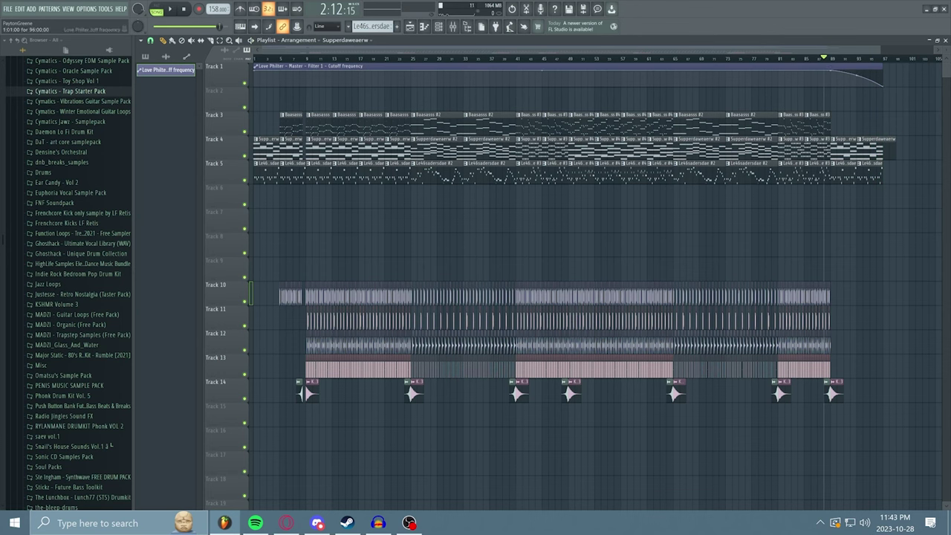
Extend the cutoff automation clip to bar 99 and move it to Track 15 below the crash clips
click(877, 140)
drag(882, 67, 854, 431)
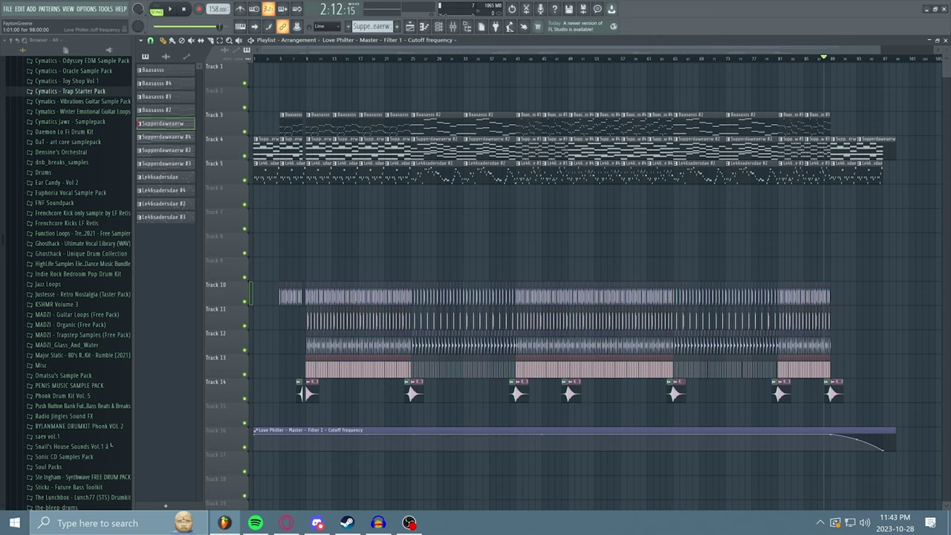
drag(297, 430, 297, 405)
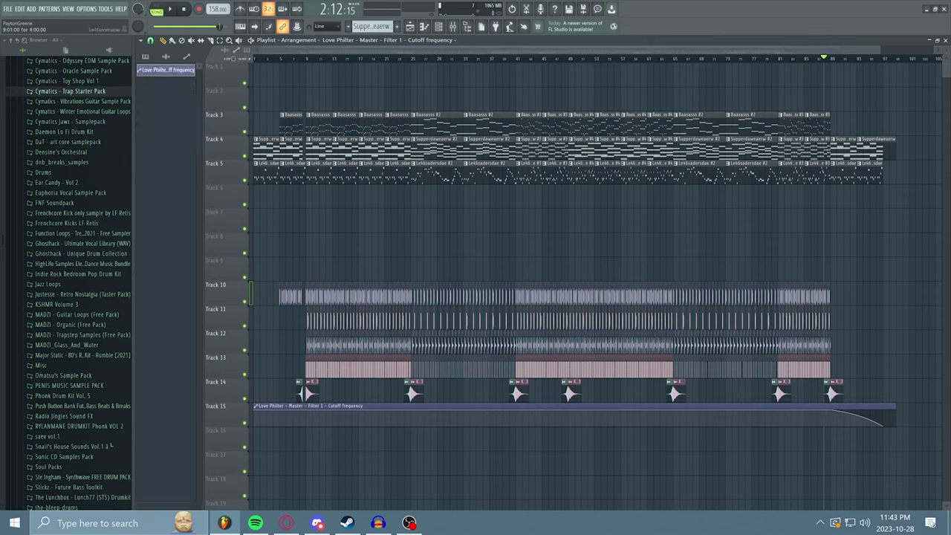
click(274, 148)
key(space)
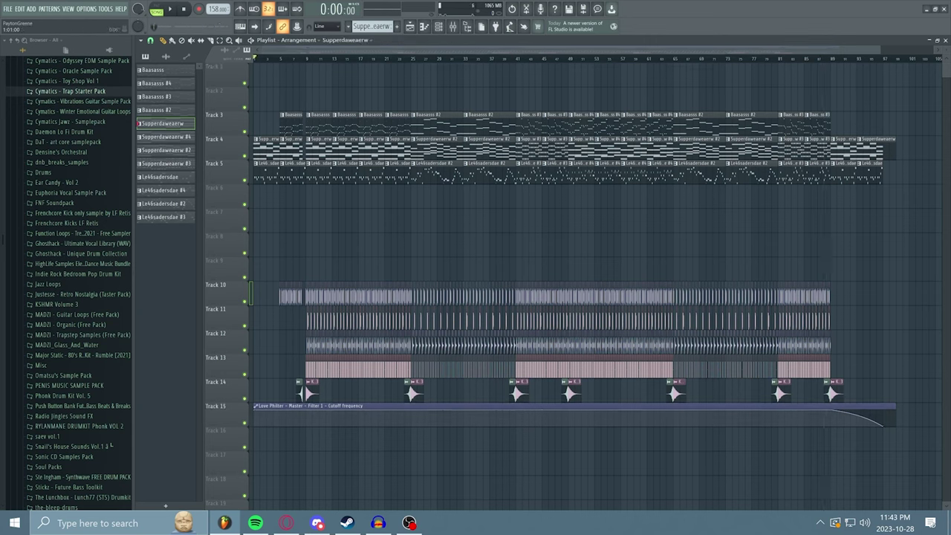
Set the playlist snap to Bar and move all drum, crash and automation clips up three tracks to Tracks 7 to 12
click(151, 41)
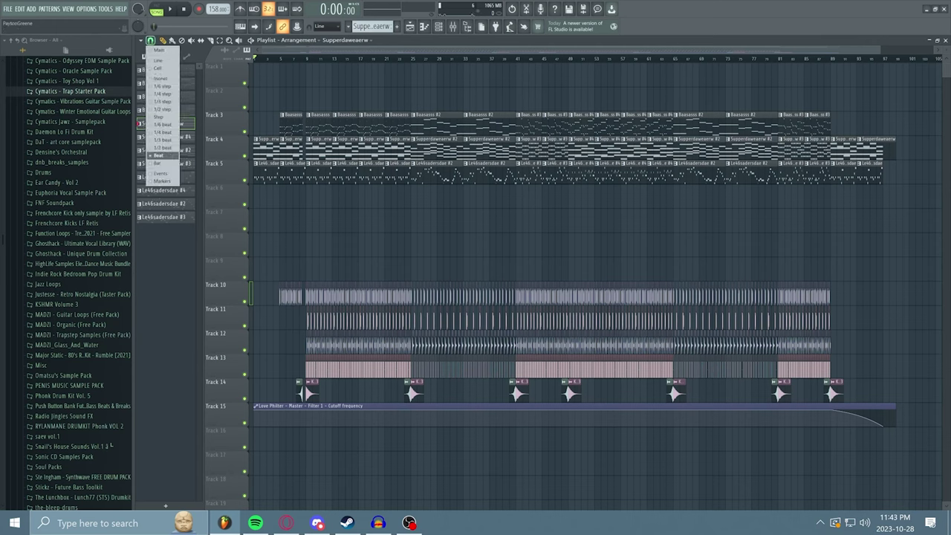
click(157, 163)
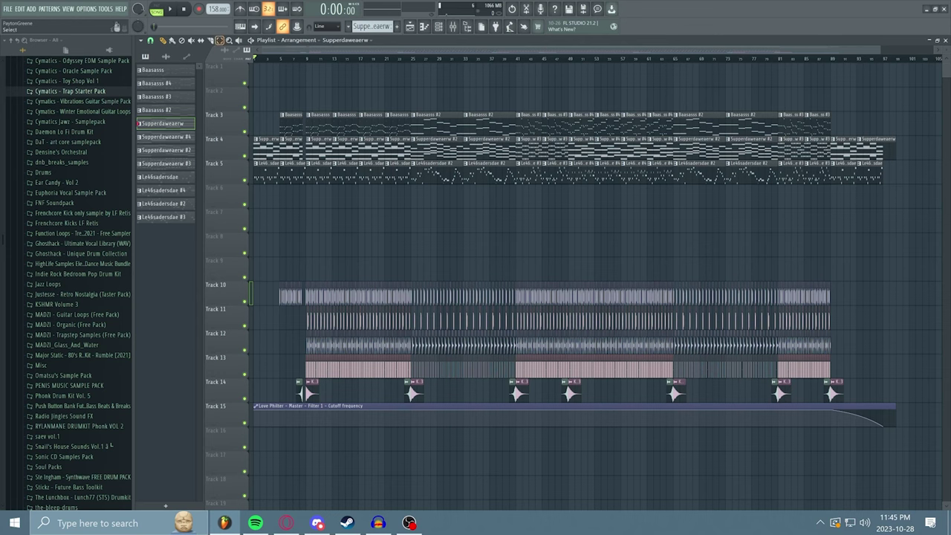
drag(878, 443, 253, 266)
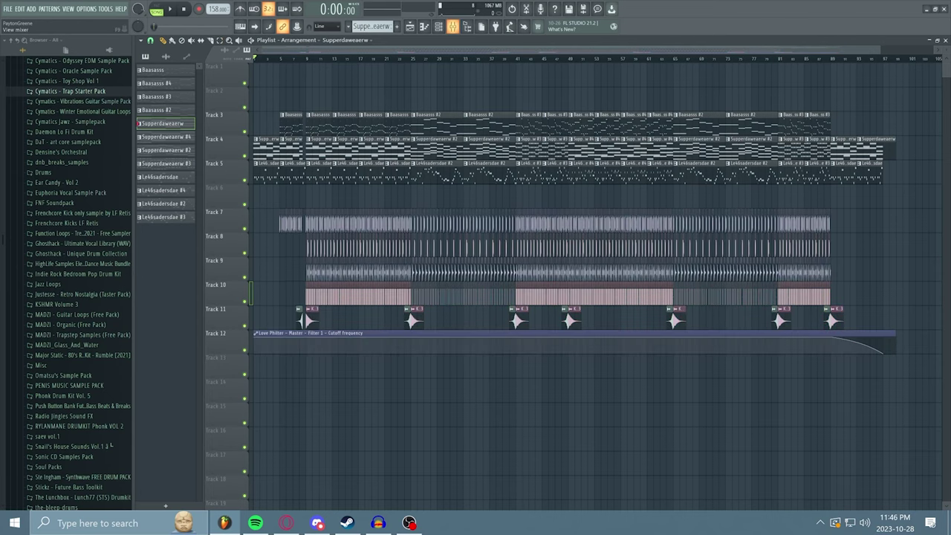
Load Maximus in effect slot 1 of the Master channel with the Clear master preset and close the plugin
click(452, 26)
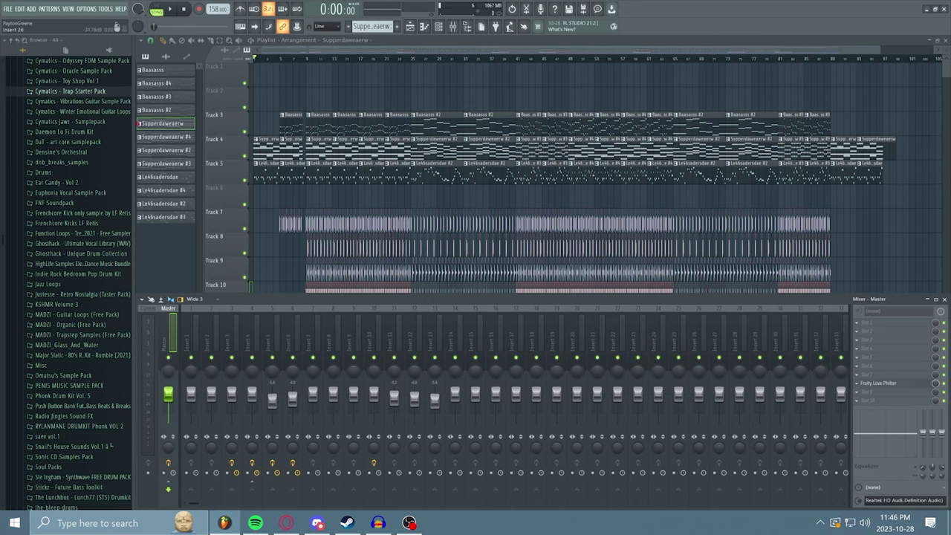
click(866, 322)
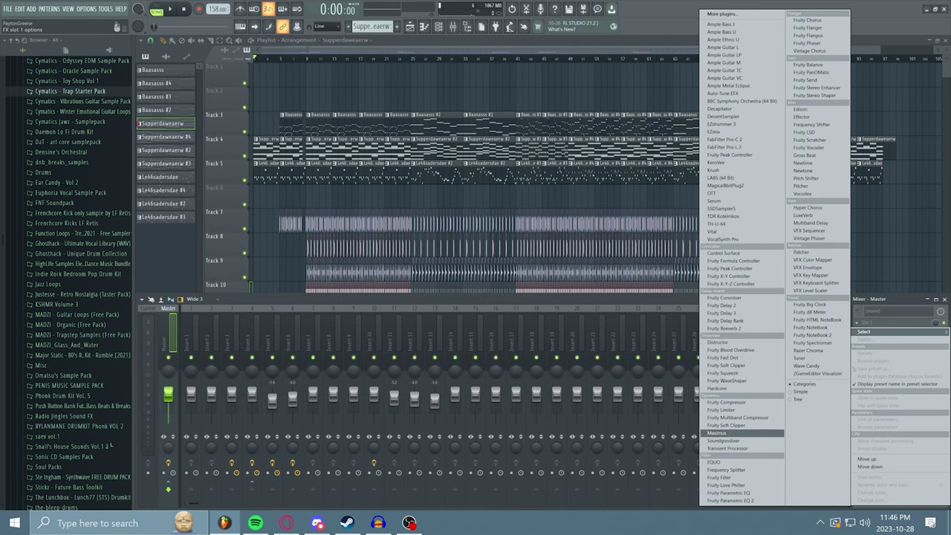
click(719, 433)
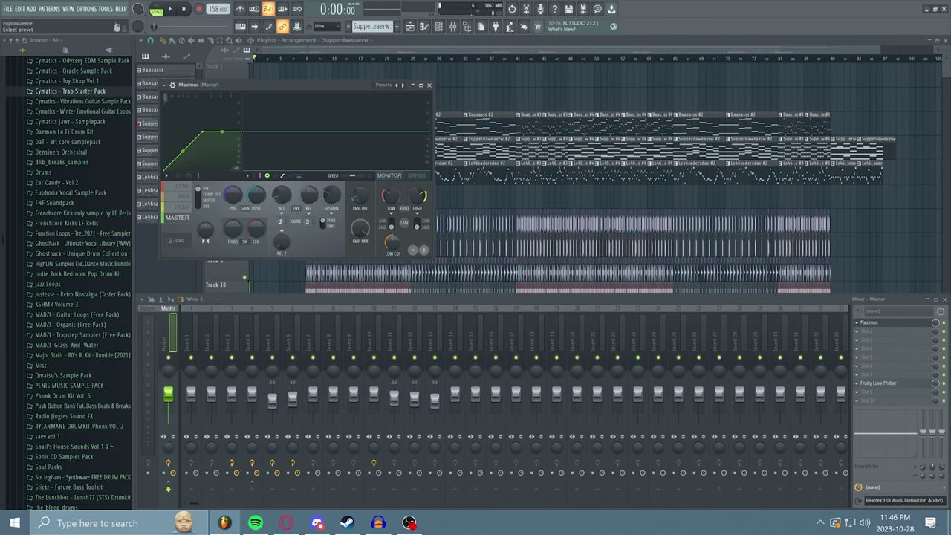
click(383, 84)
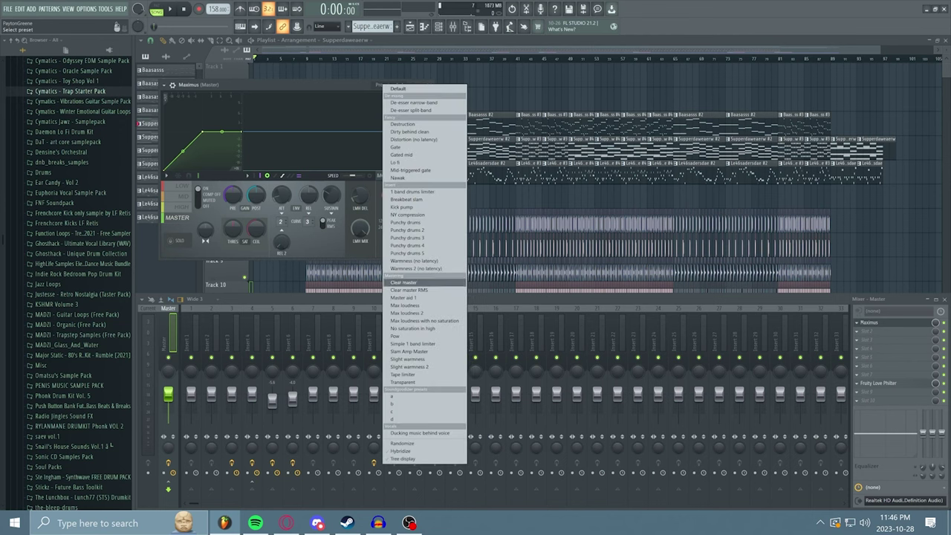
click(405, 282)
click(427, 85)
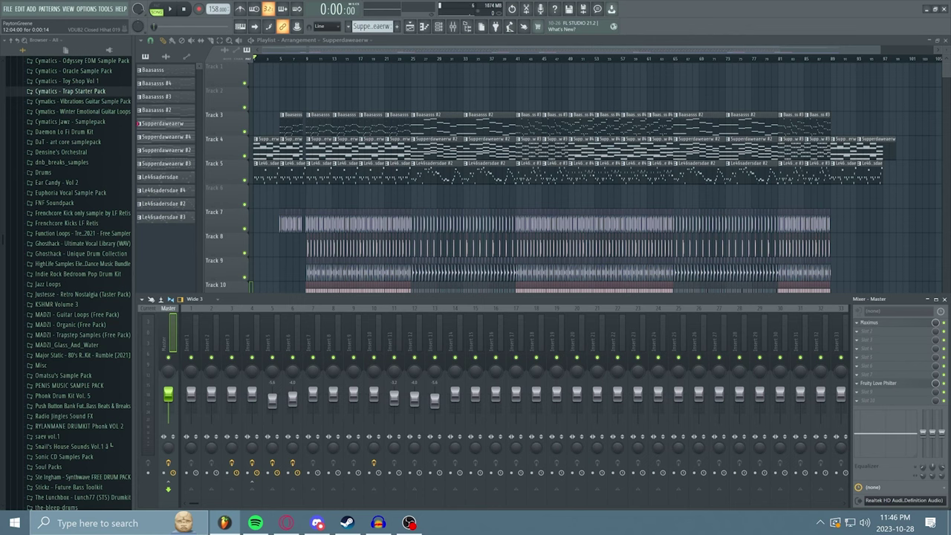
Play the whole song from the start and check the project info for the time spent and note count
key(space)
click(87, 9)
click(104, 83)
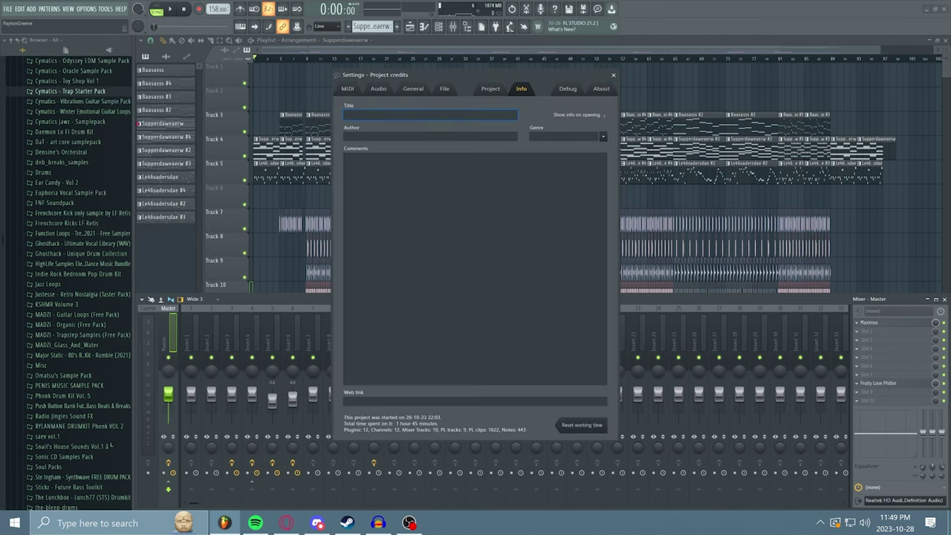
click(613, 74)
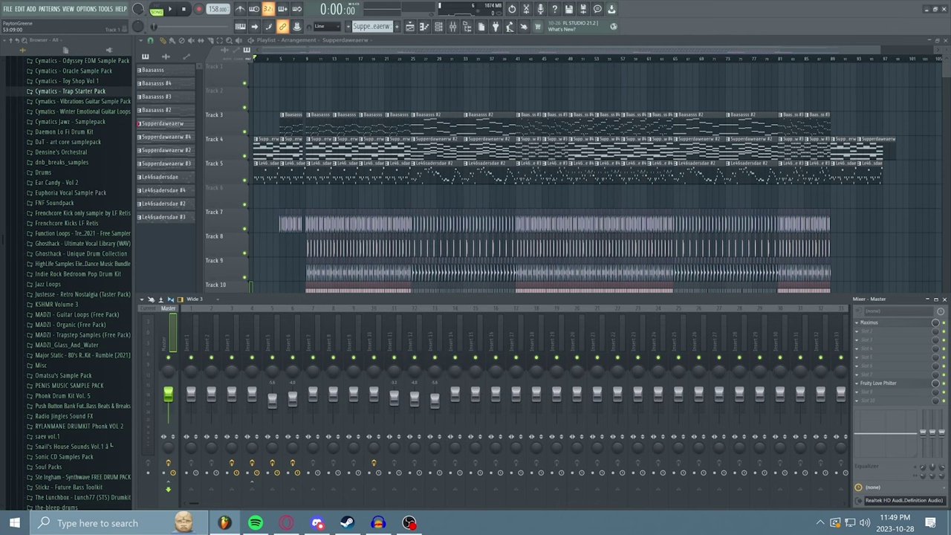